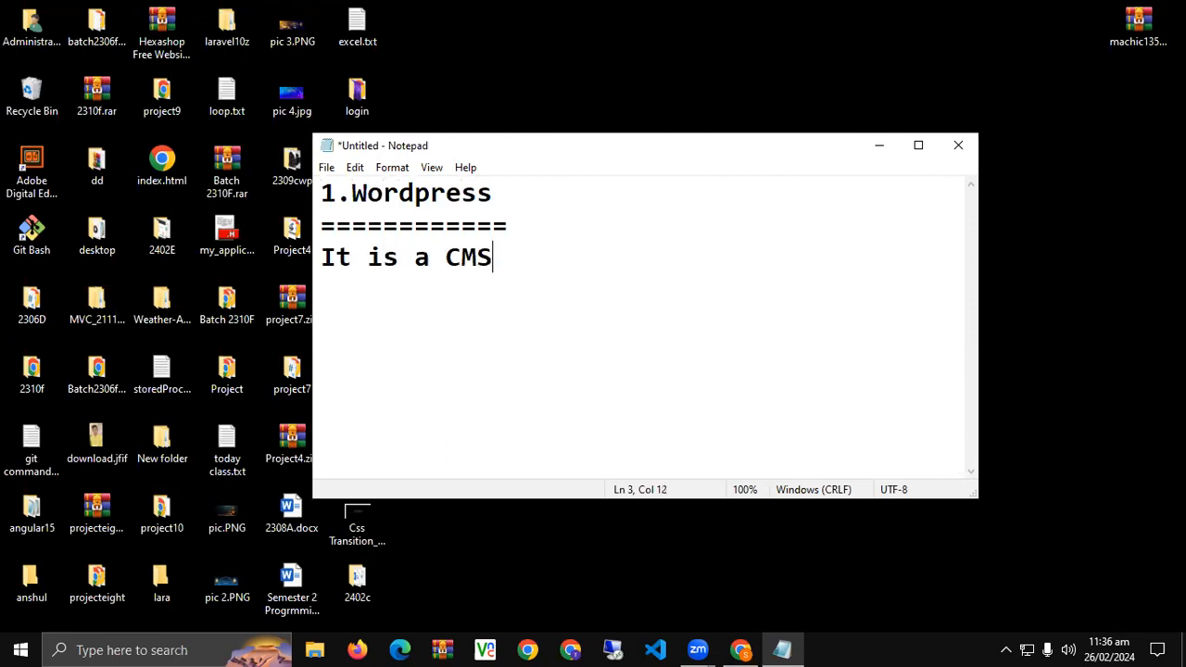
# Add a 'What is CMS?' heading defining CMS as software for creating websites rapidly, then minimise Notepad.
pyautogui.press('Return')
pyautogui.press('Return')
pyautogui.write('What is CMS')
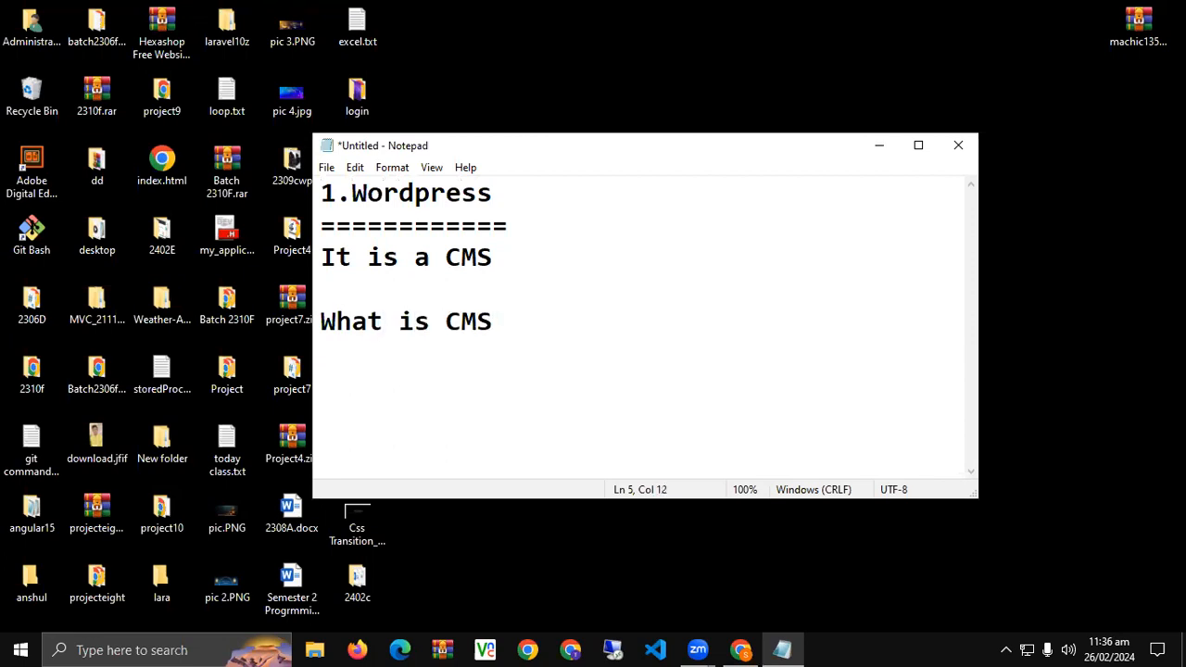
pyautogui.write('?')
pyautogui.press('Return')
pyautogui.write('=====')
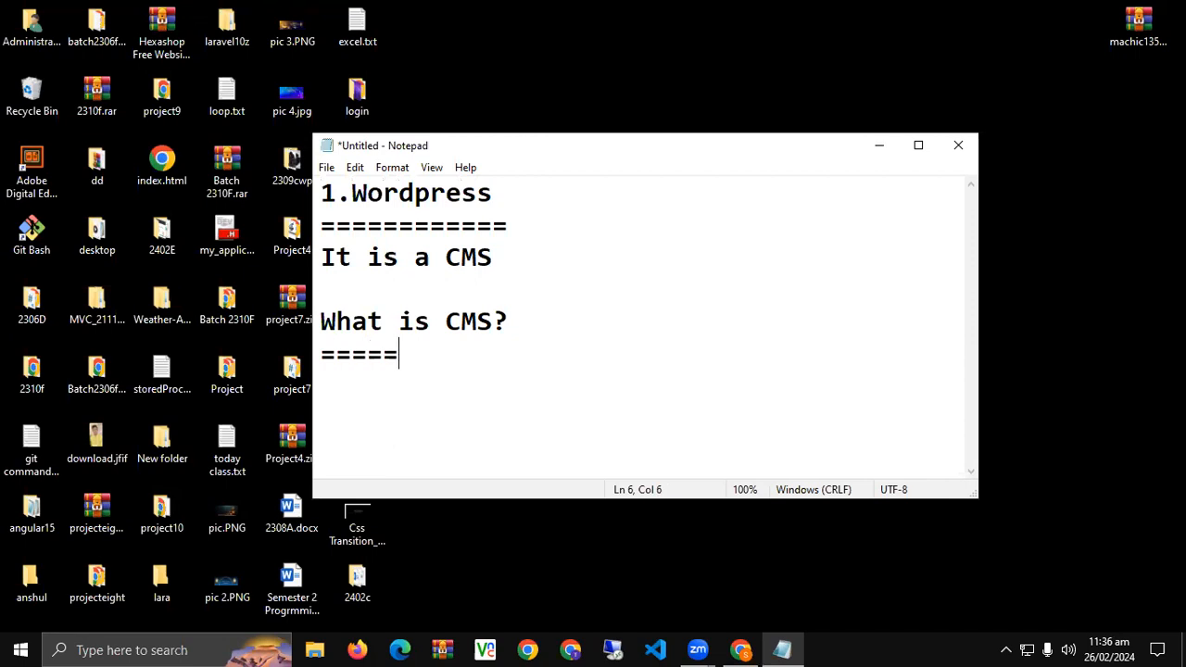
pyautogui.write('======= C')
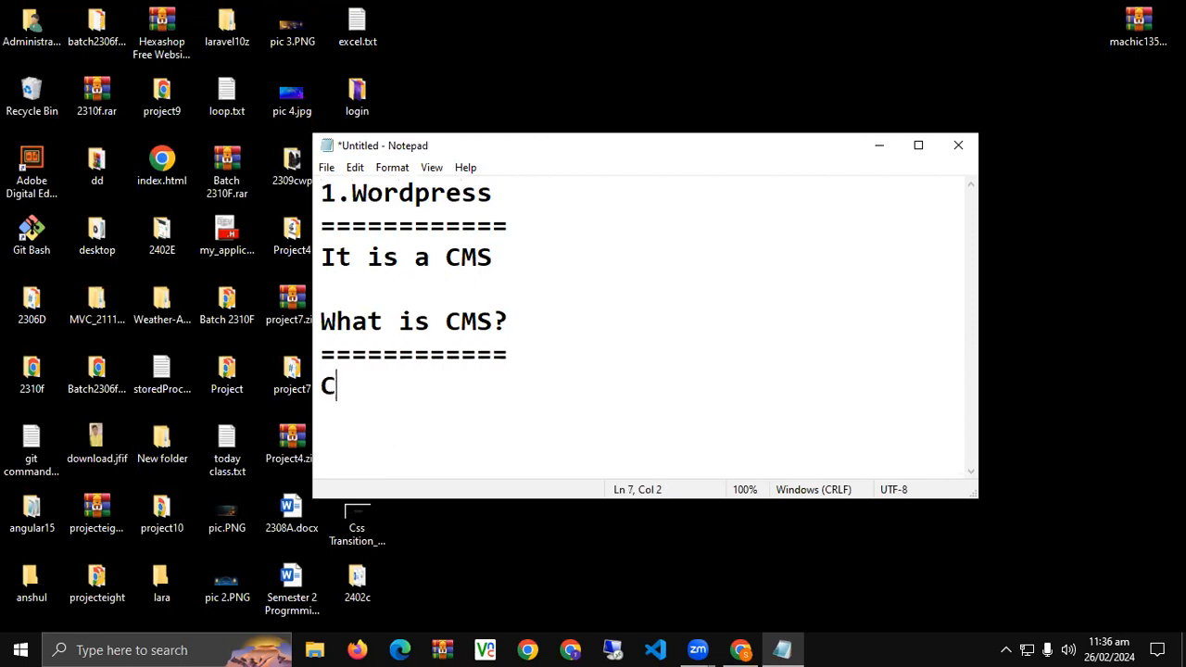
pyautogui.write('MS == Co')
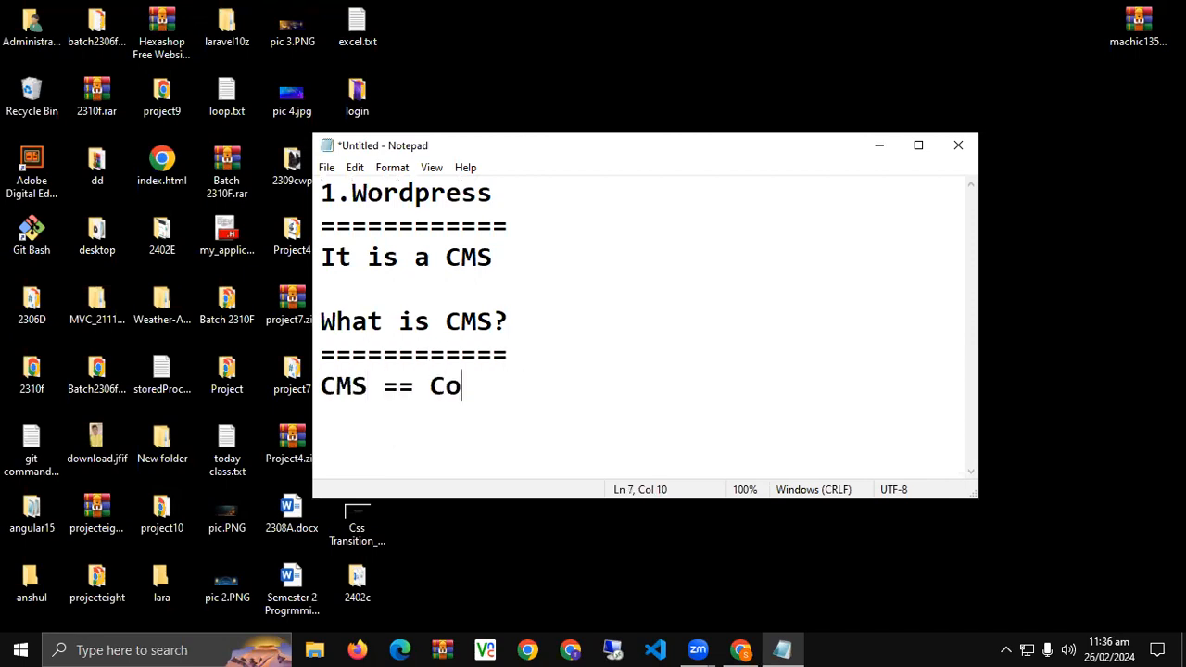
pyautogui.write('ntent Management ')
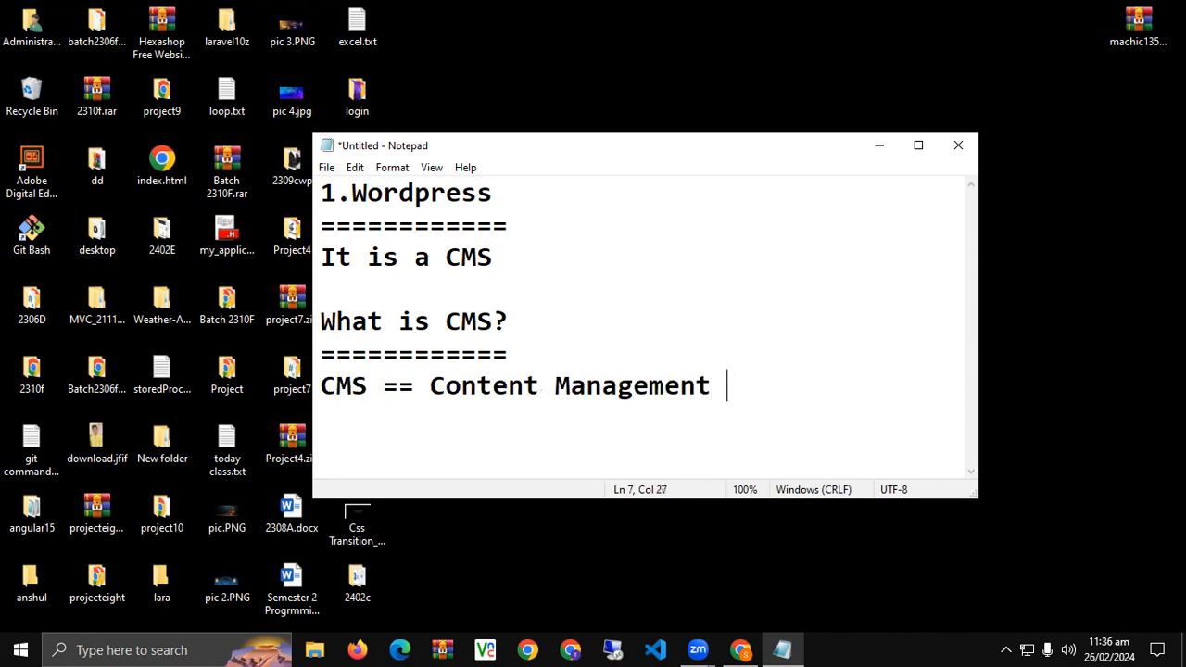
pyautogui.write('System is a')
pyautogui.press('Return')
pyautogui.write('softwar')
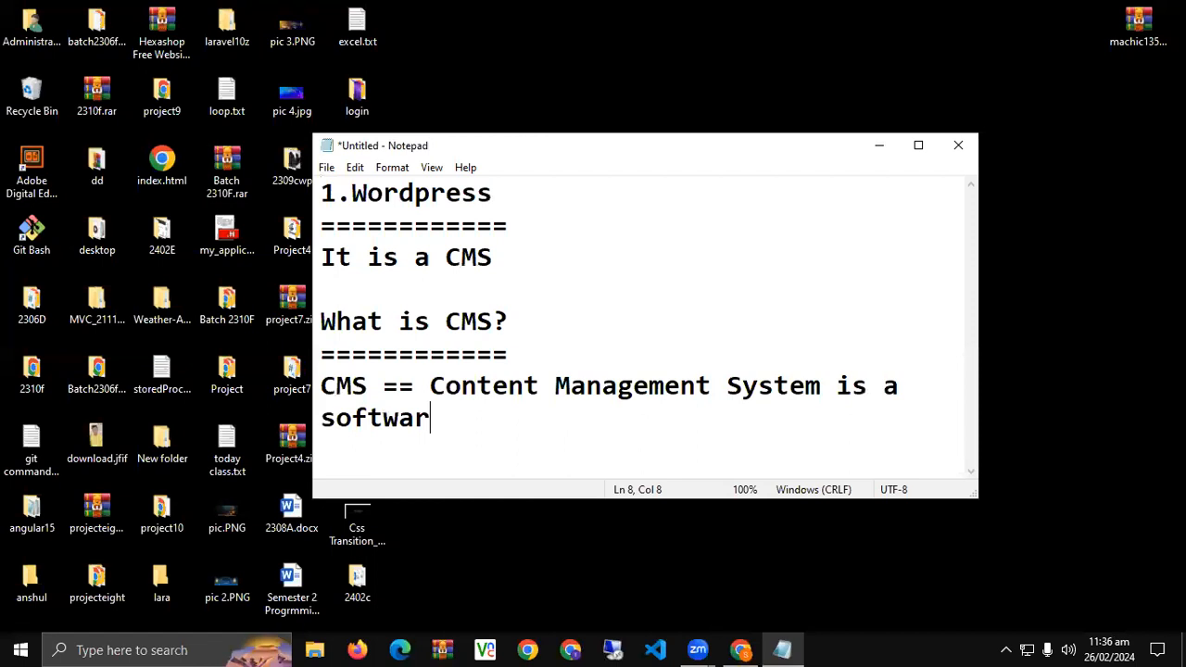
pyautogui.write('e for creat')
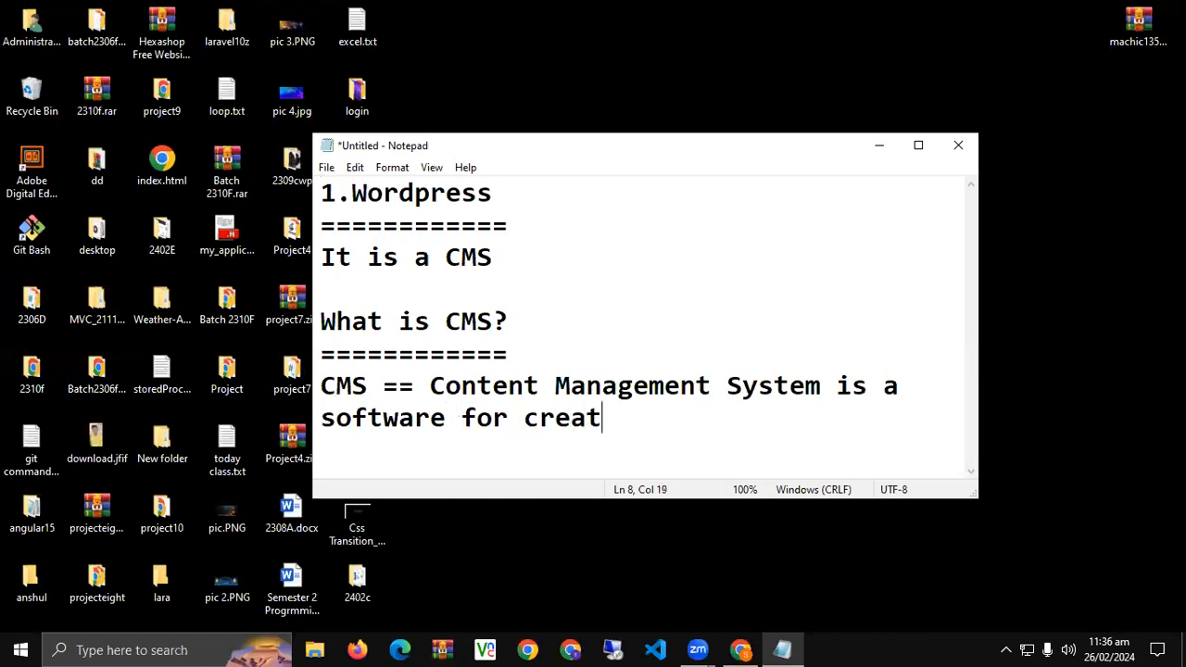
pyautogui.write('ing websit')
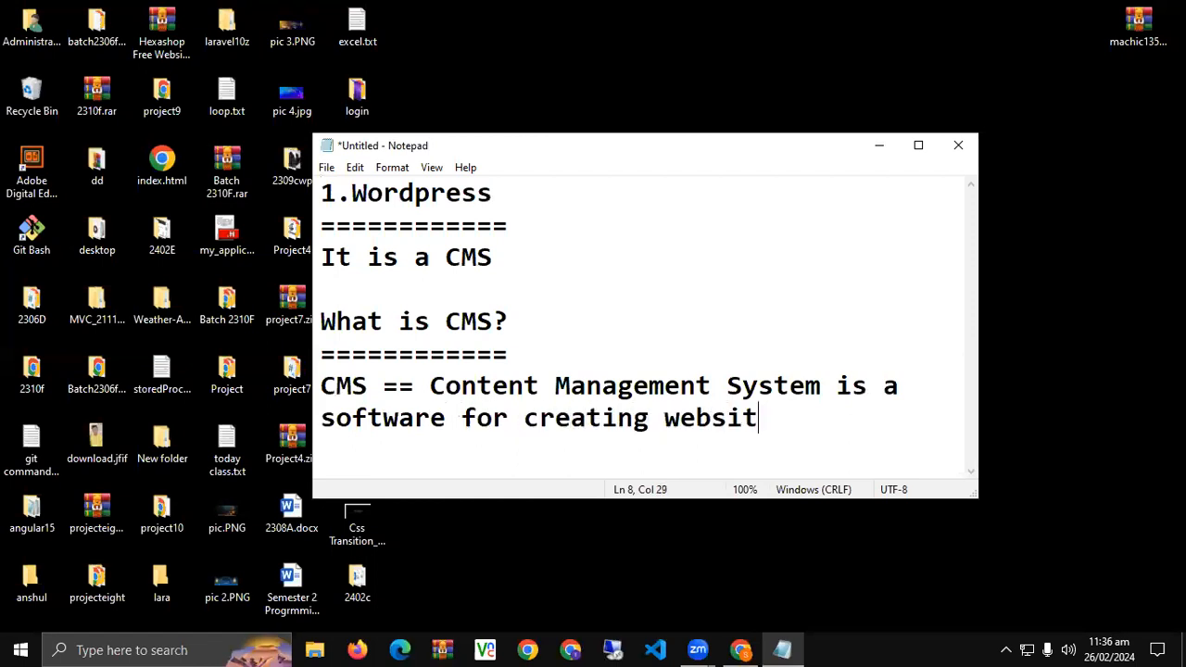
pyautogui.write('es rapidly')
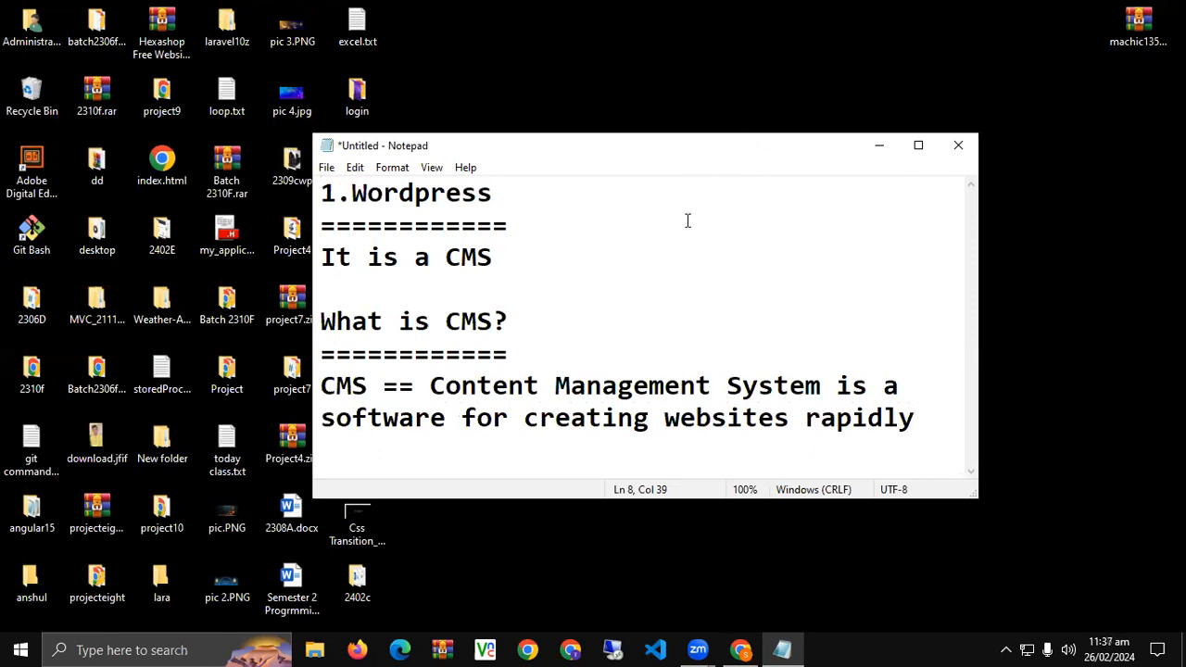
pyautogui.click(869, 145)
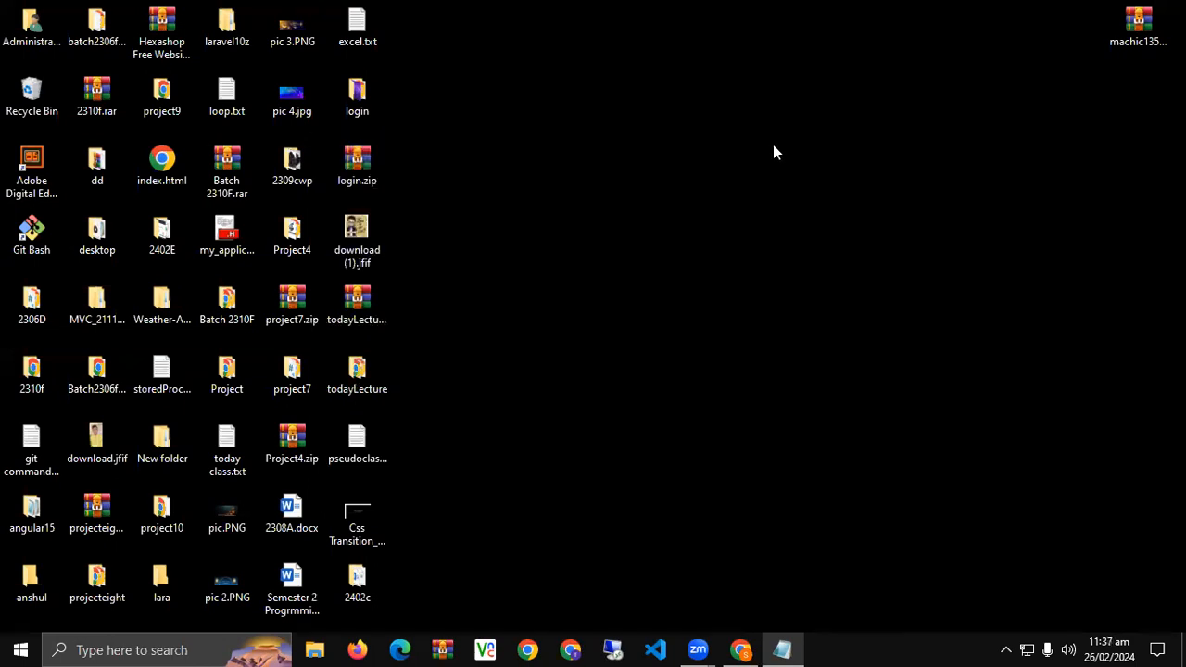
# Find 'wam' in Start search, launch WampServer64, and return to Chrome.
pyautogui.click(12, 648)
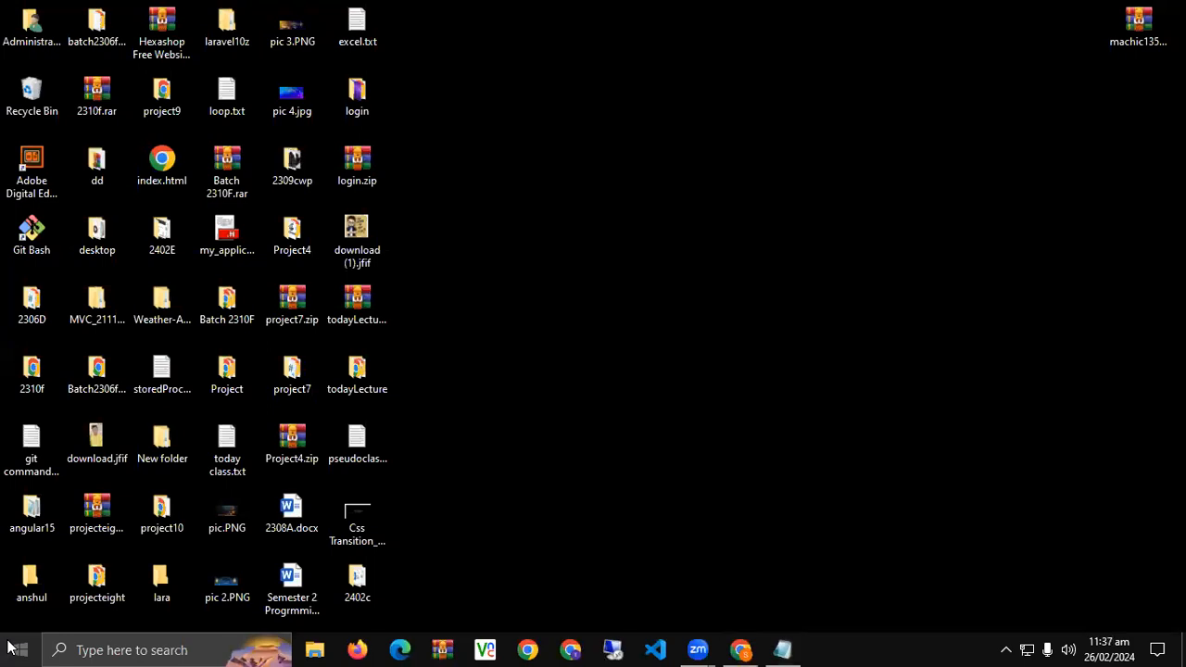
pyautogui.write('wa')
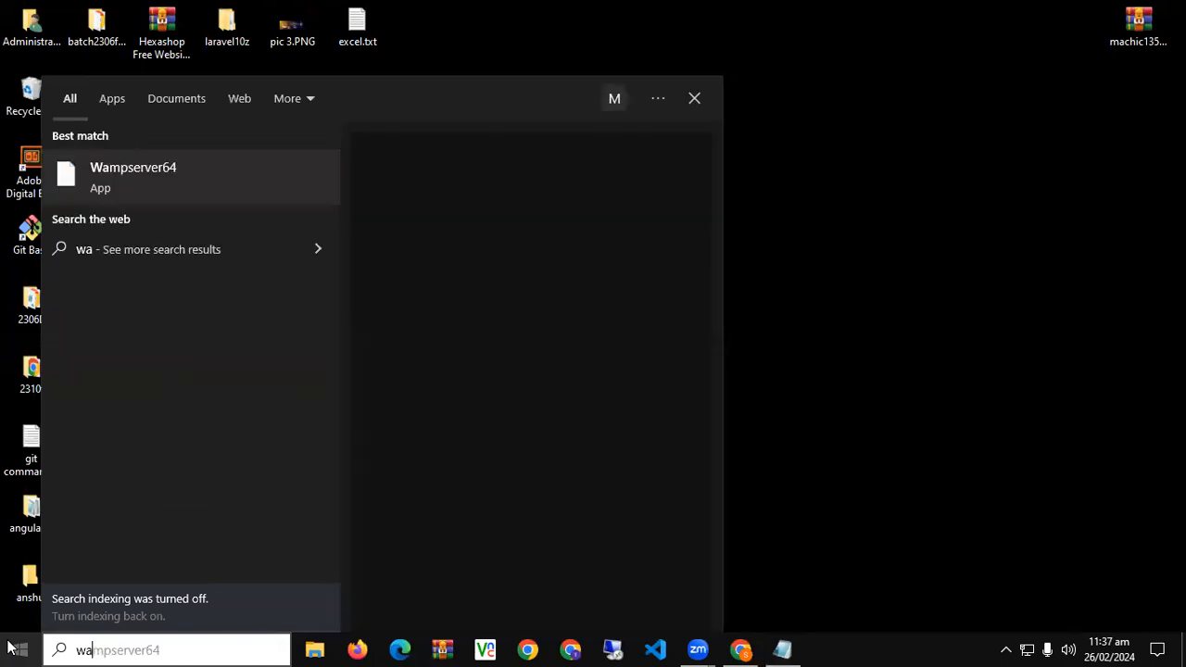
pyautogui.write('m')
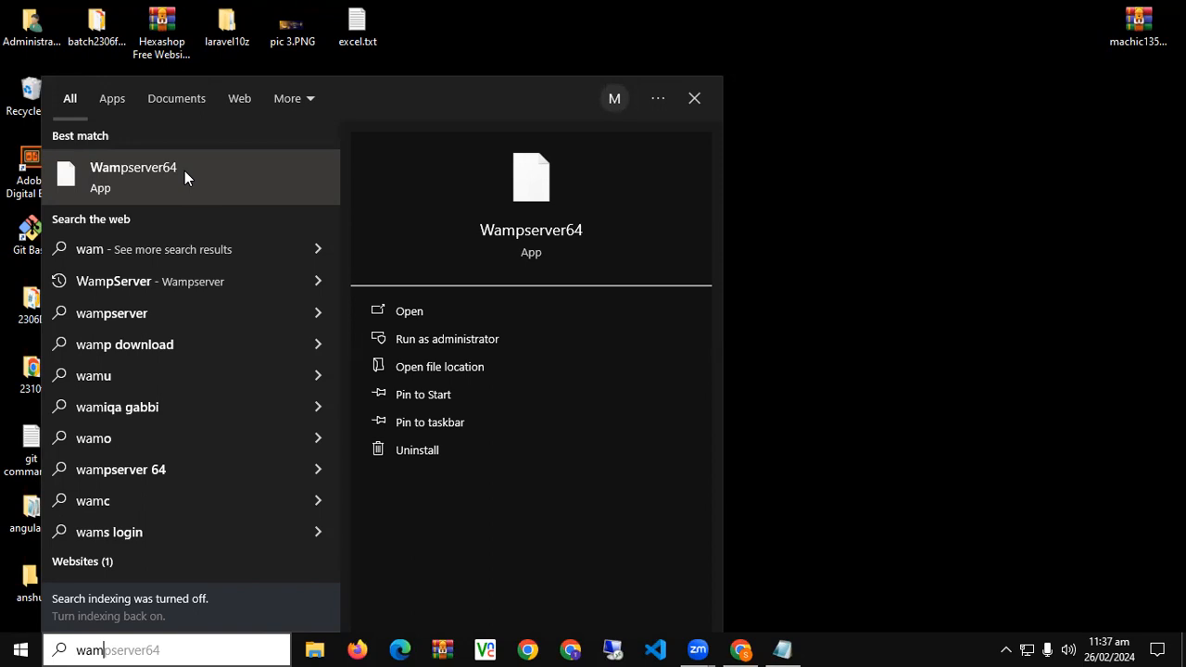
pyautogui.click(427, 311)
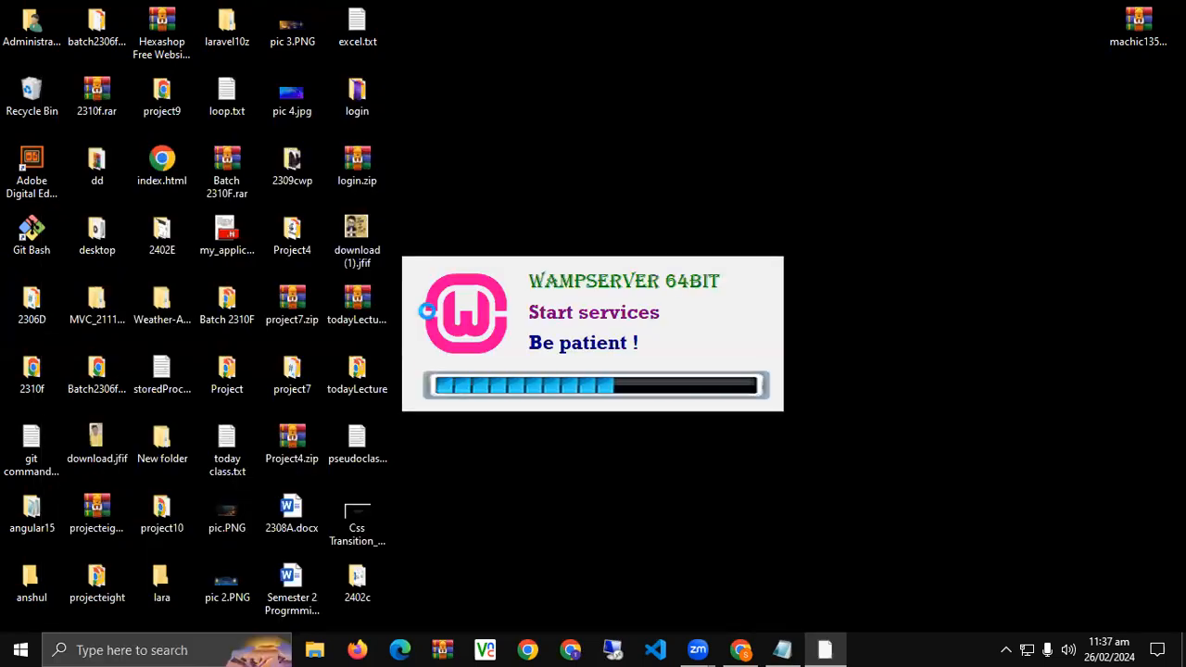
pyautogui.click(1007, 650)
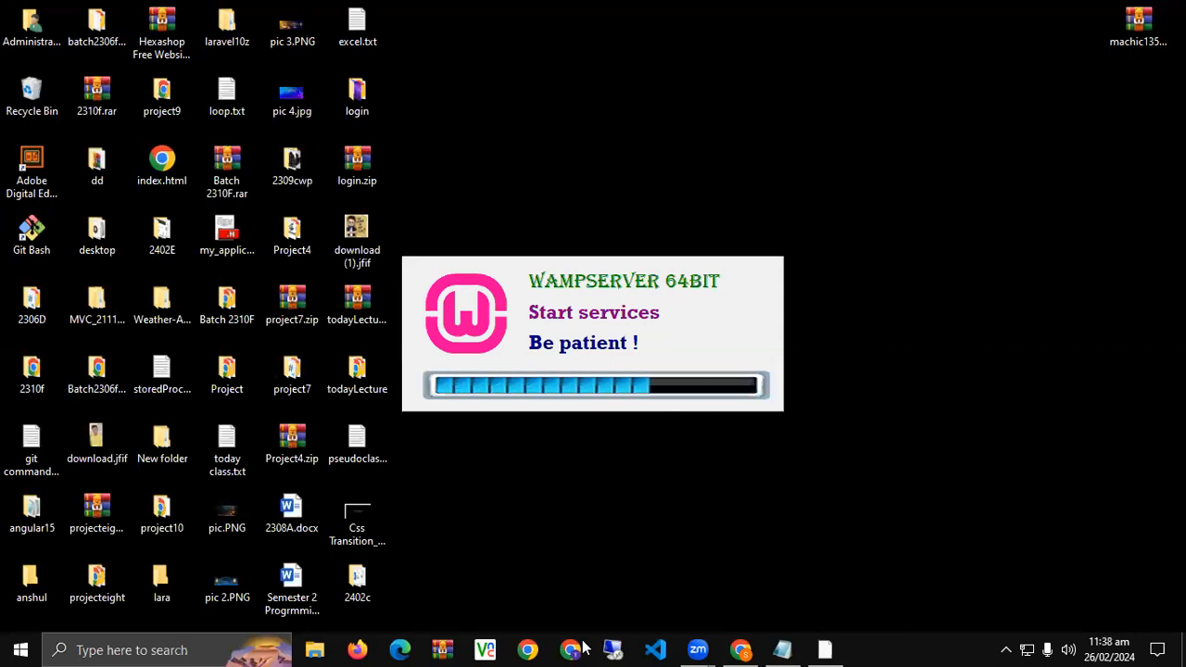
pyautogui.click(333, 55)
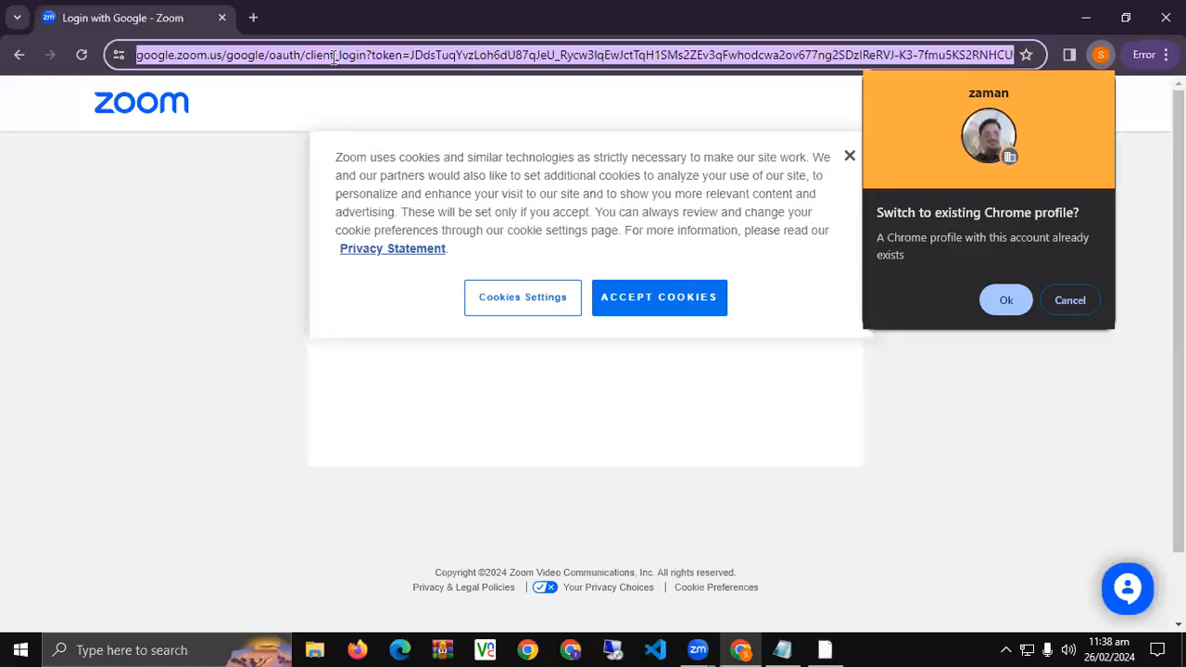
# Search Google for 'wampserver' and open the Download Wampserver 64bits page.
pyautogui.write('wampserver')
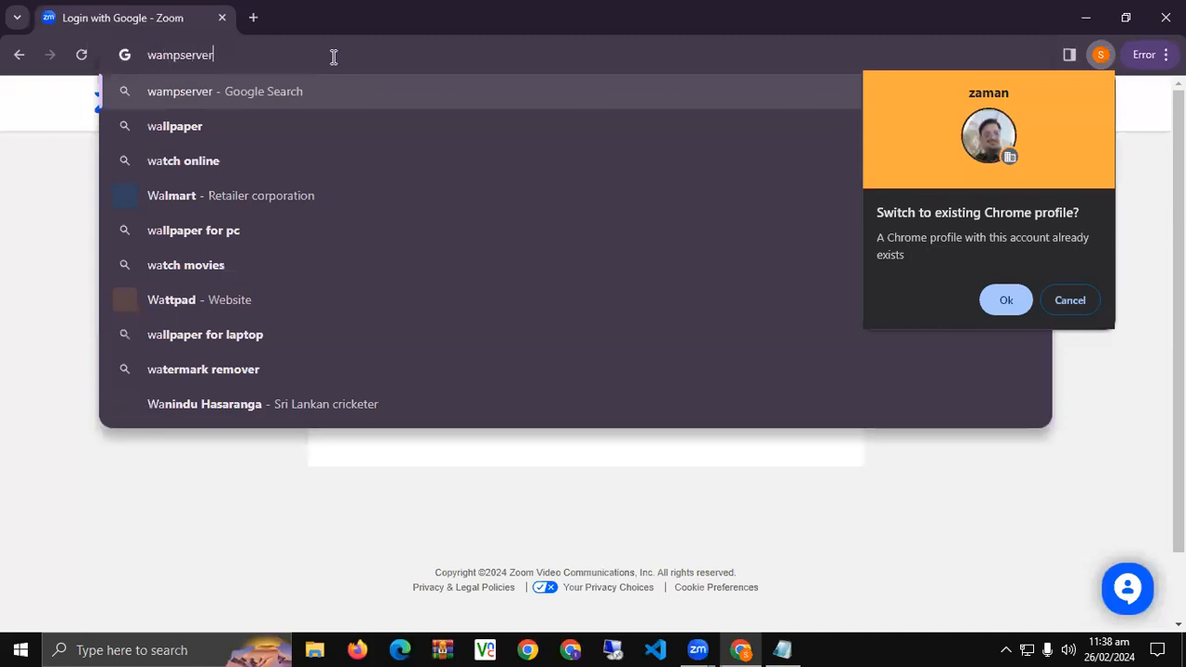
pyautogui.press('Return')
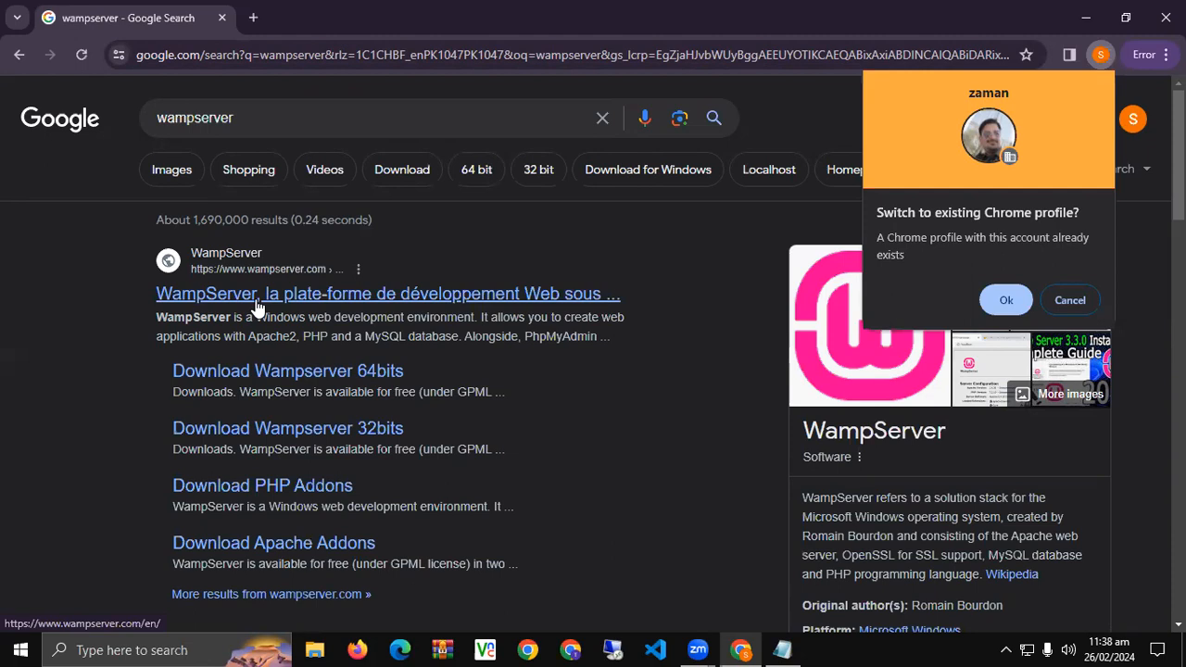
pyautogui.click(219, 371)
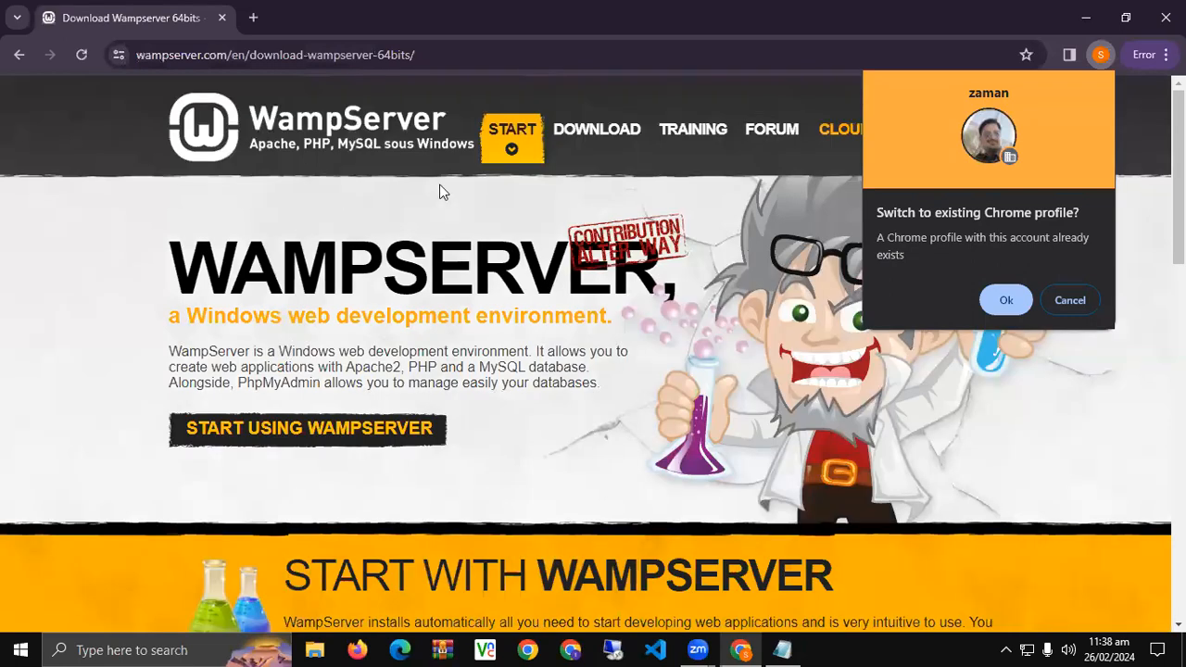
pyautogui.scroll(-5, 364, 358)
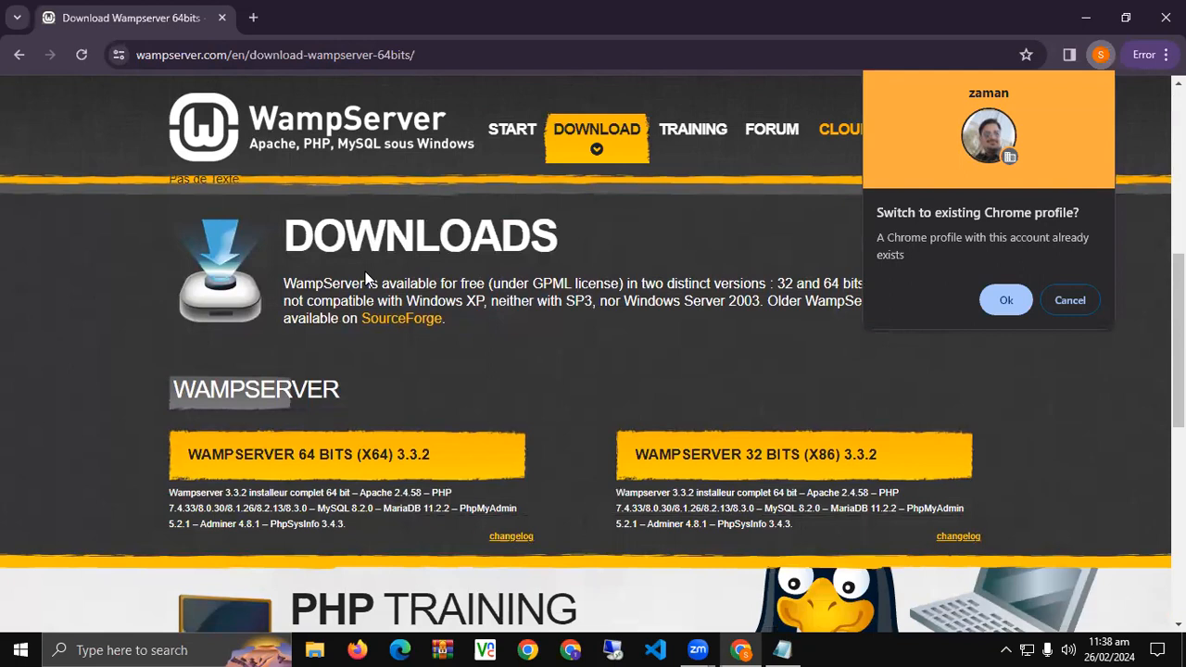
# Open and close the WampServer 64-bit download form, dismissing the profile prompt, then minimise Chrome.
pyautogui.click(264, 463)
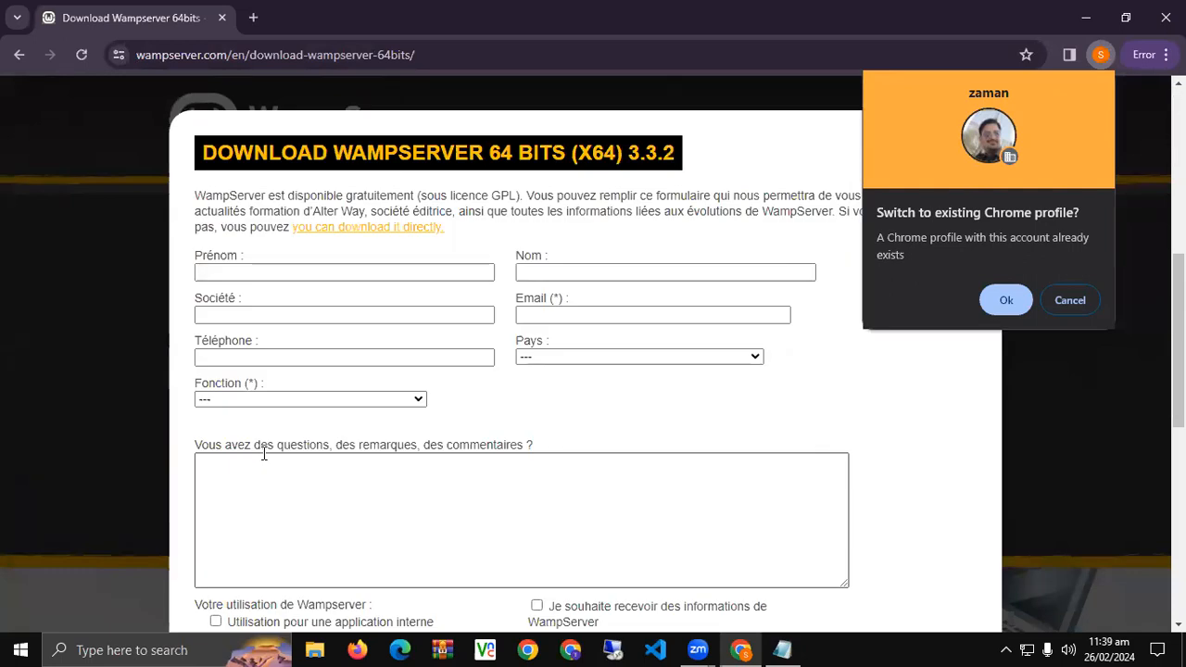
pyautogui.click(1059, 301)
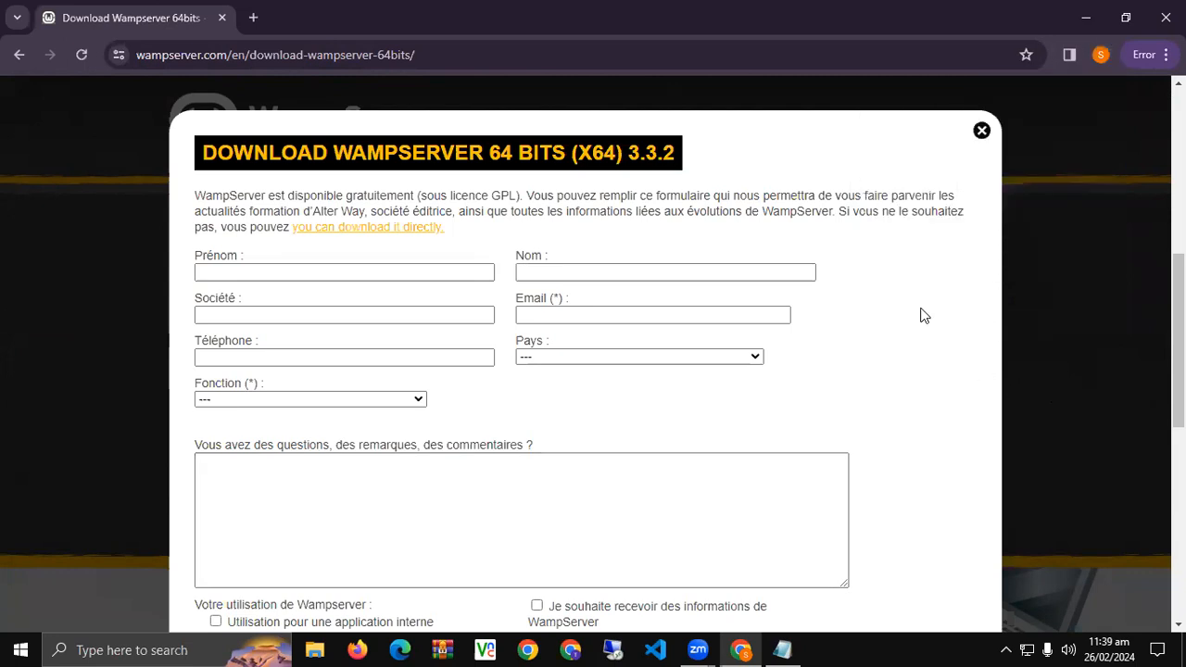
pyautogui.click(981, 131)
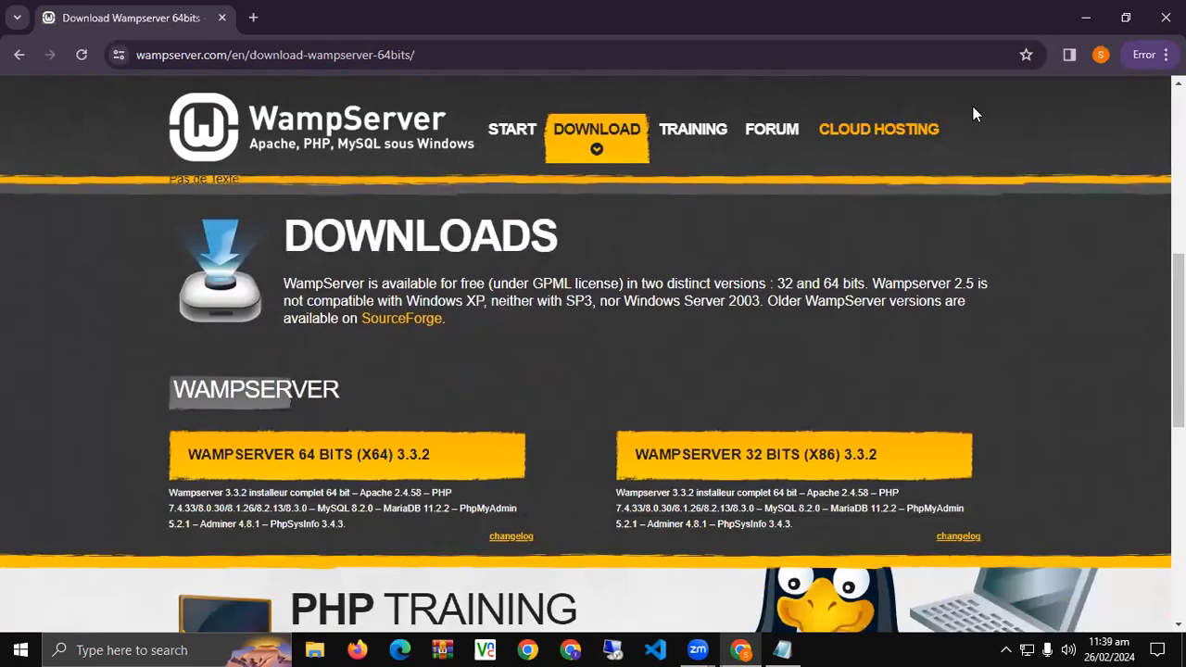
pyautogui.click(1089, 22)
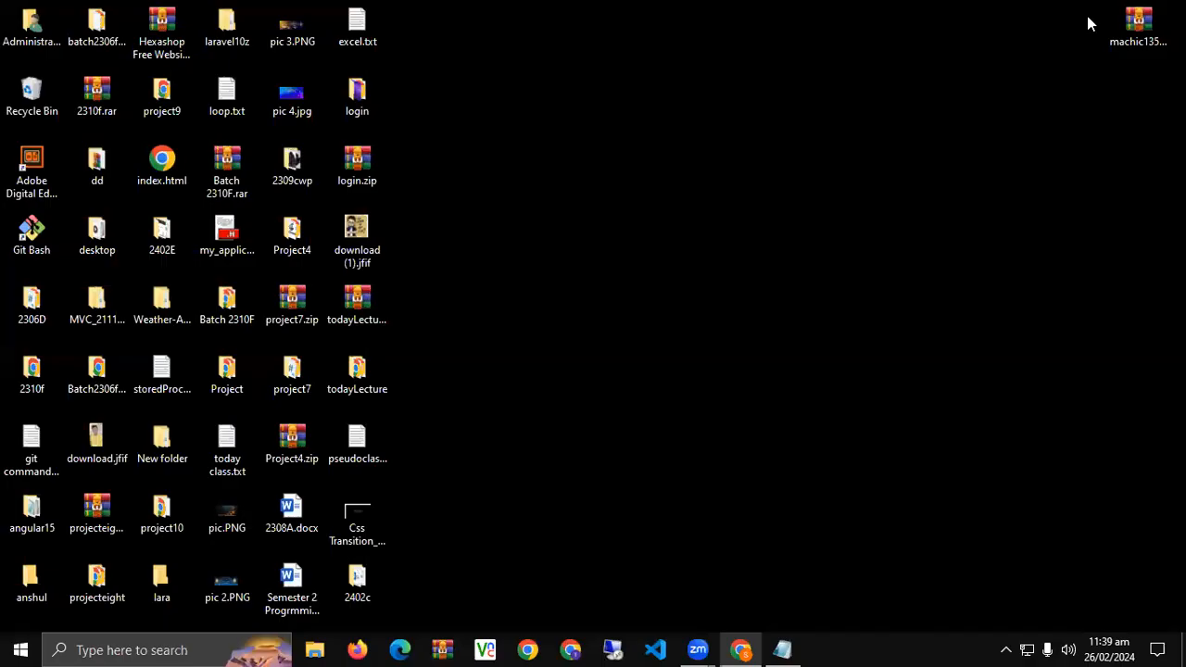
# Check the WampServer tray icon to confirm all services are running.
pyautogui.click(1007, 650)
pyautogui.click(1007, 649)
pyautogui.click(1007, 649)
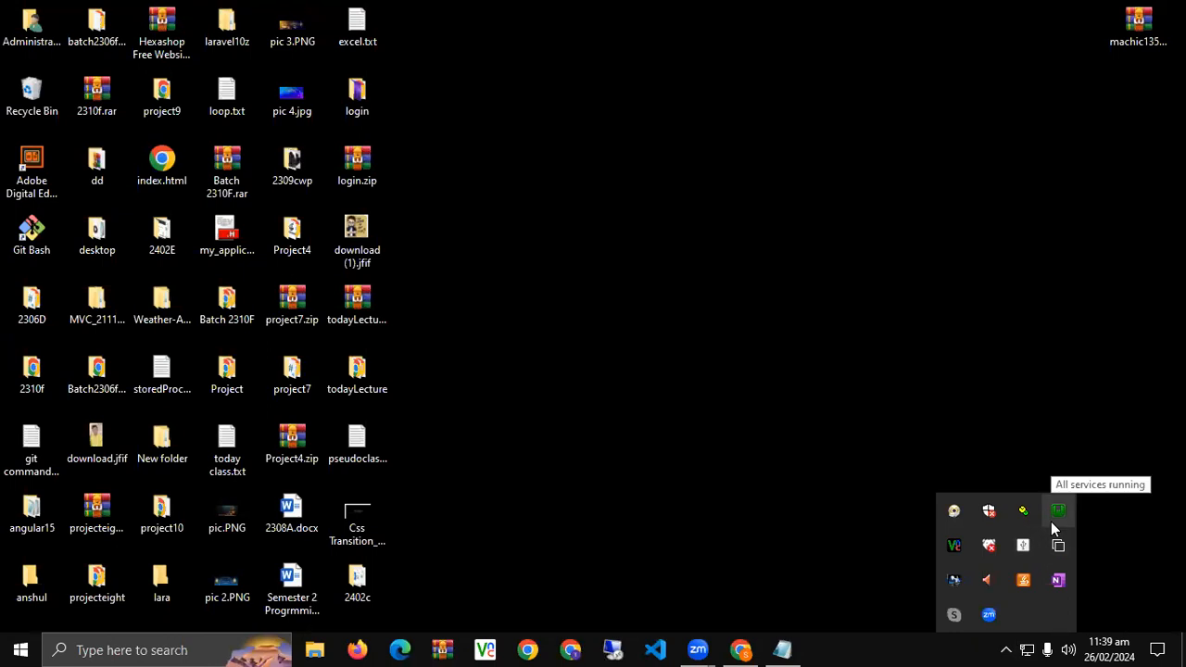
pyautogui.click(778, 445)
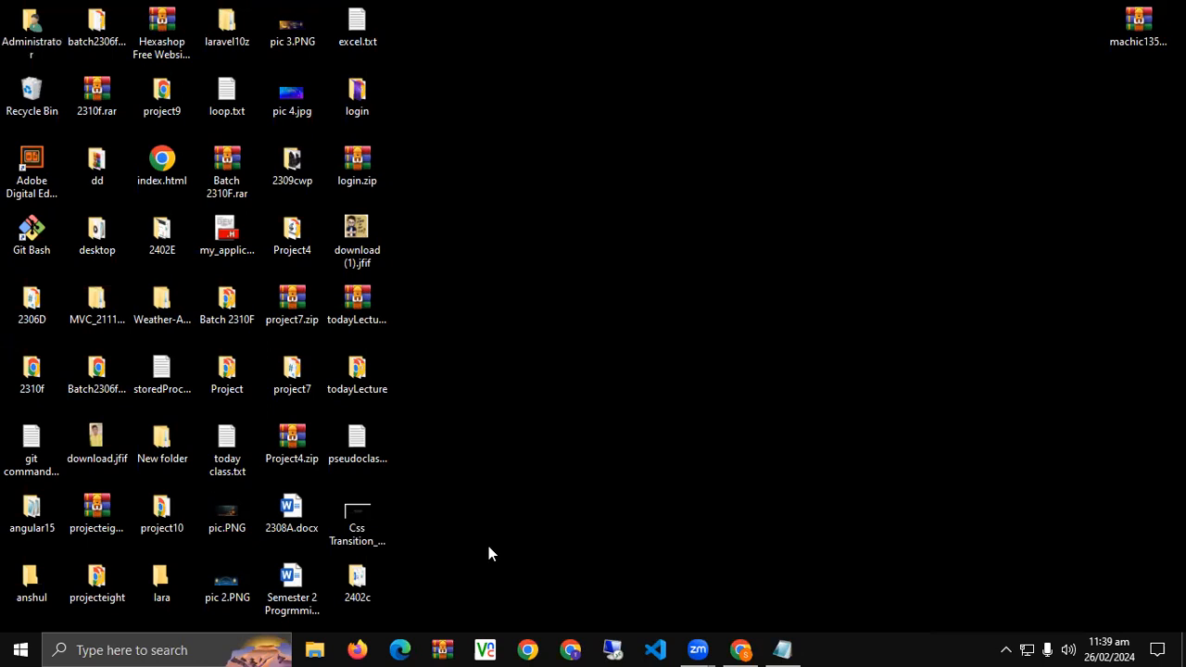
# Return to Chrome and search Google for 'wordpress'.
pyautogui.click(741, 649)
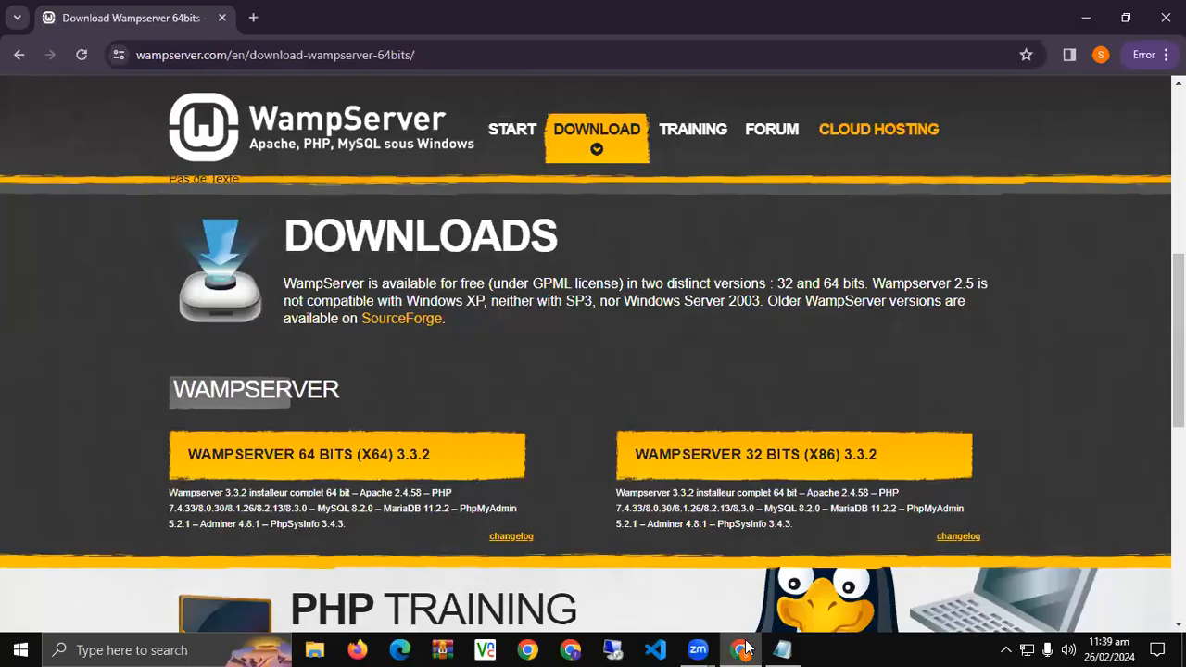
pyautogui.click(461, 54)
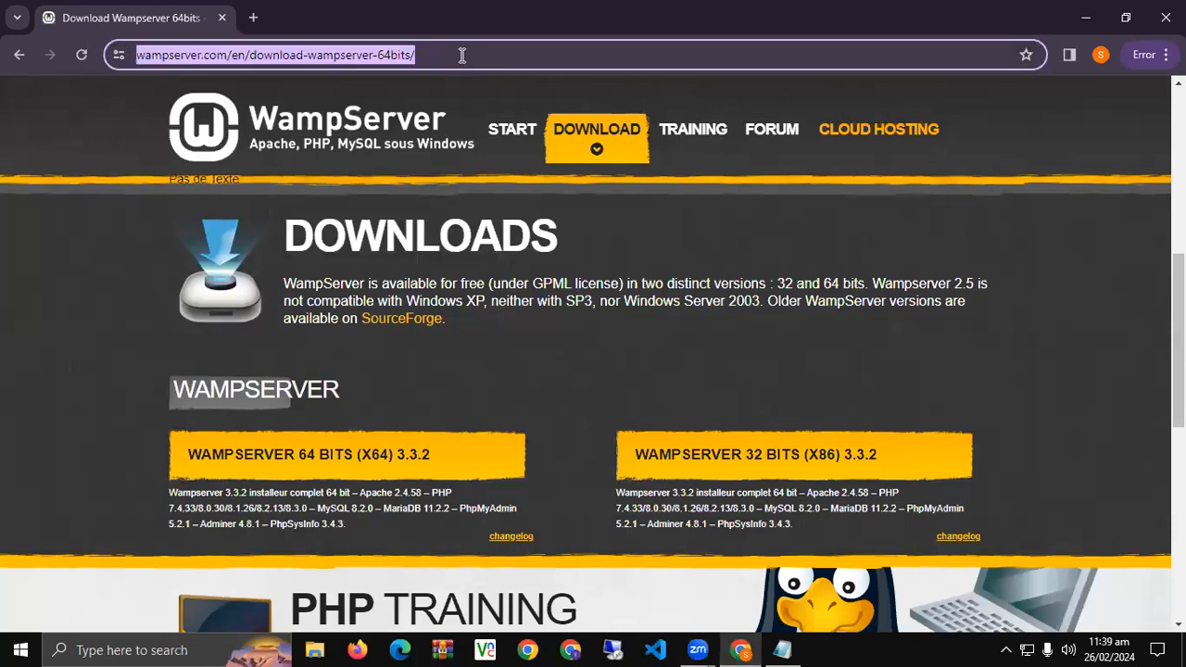
pyautogui.write('wordpress')
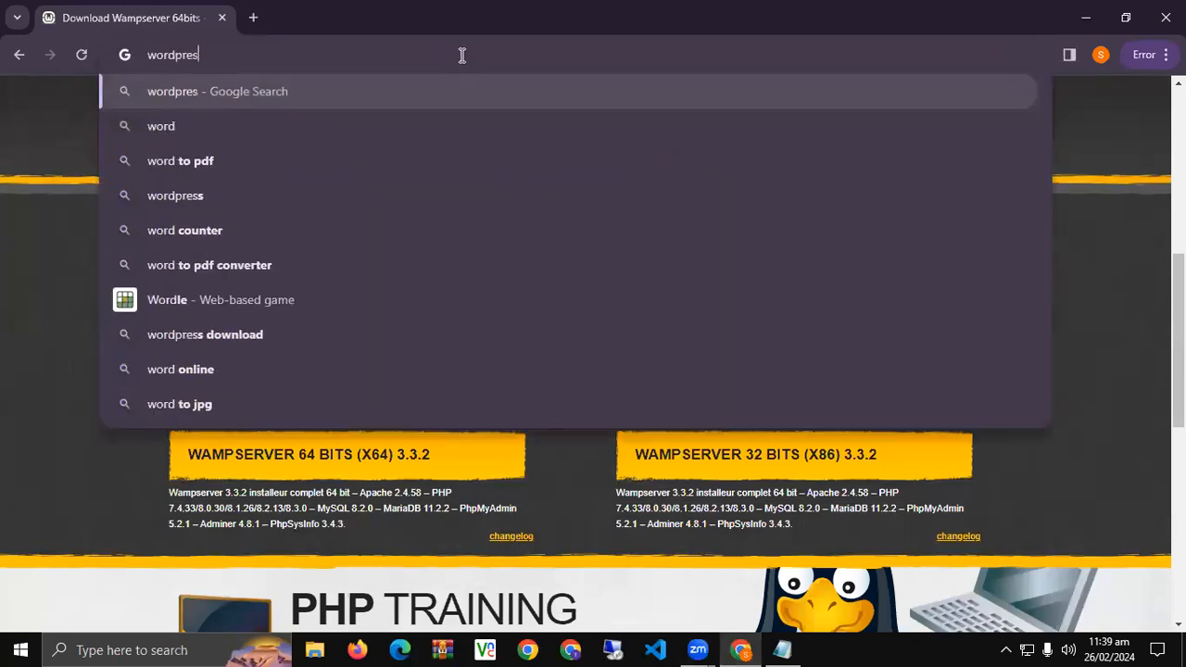
pyautogui.press('Return')
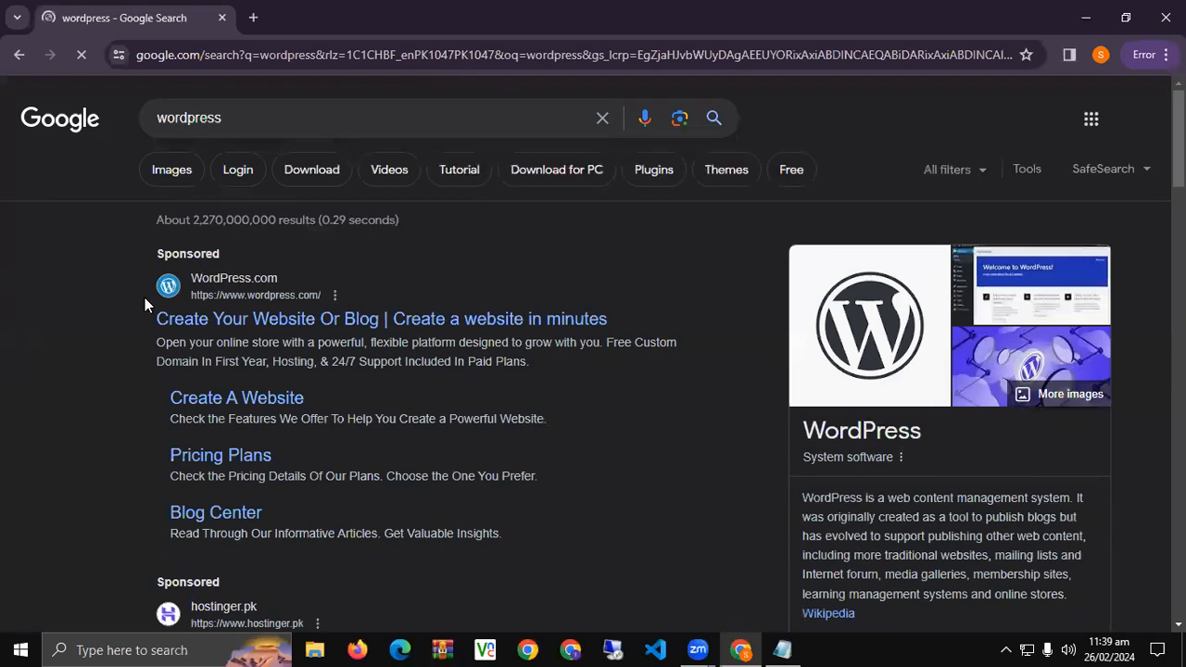
# Open the 'Download – WordPress.org' result in a new tab.
pyautogui.moveTo(145, 297); pyautogui.dragTo(313, 289)
pyautogui.click(468, 289)
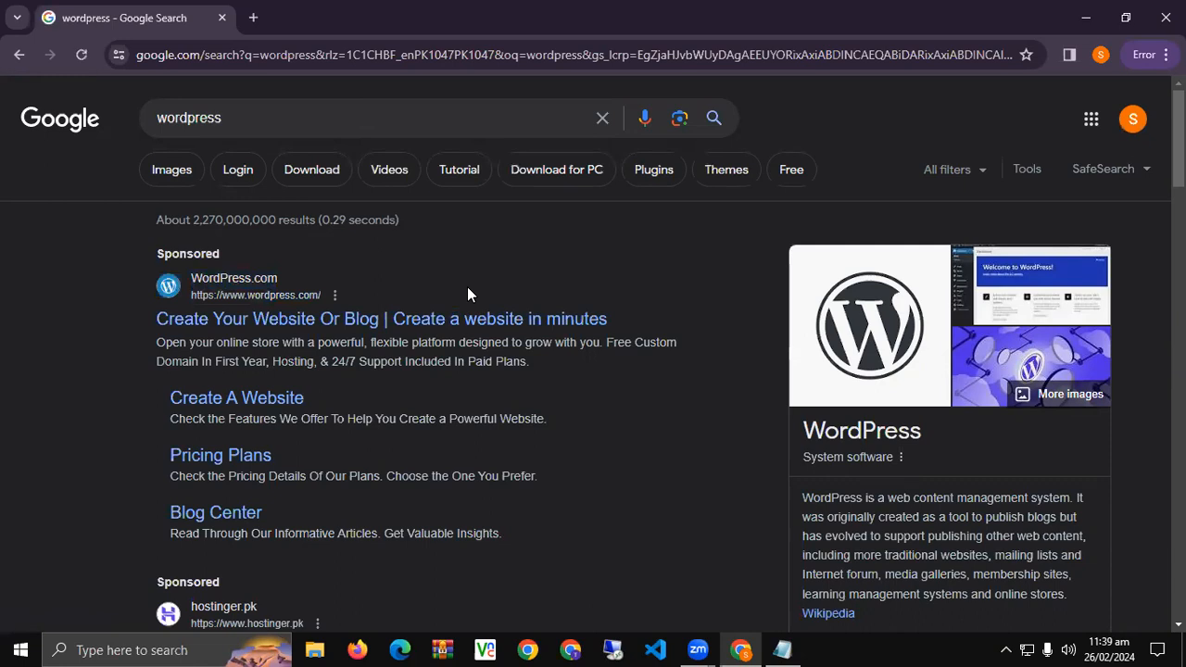
pyautogui.scroll(-7, 324, 343)
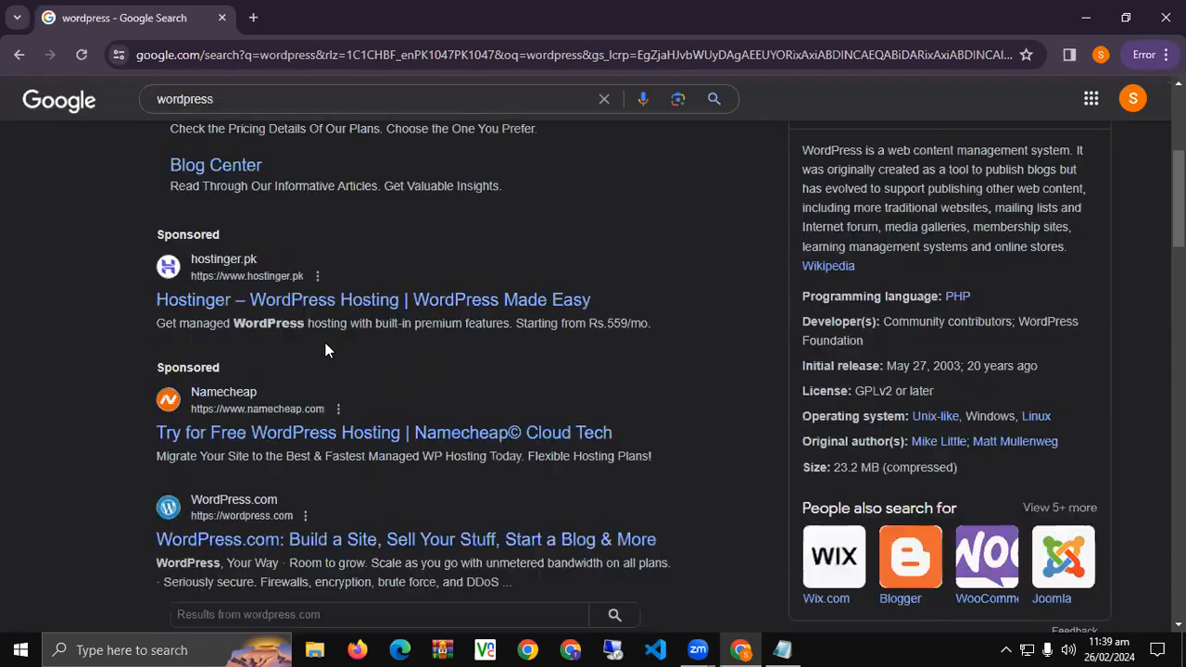
pyautogui.scroll(-5, 324, 347)
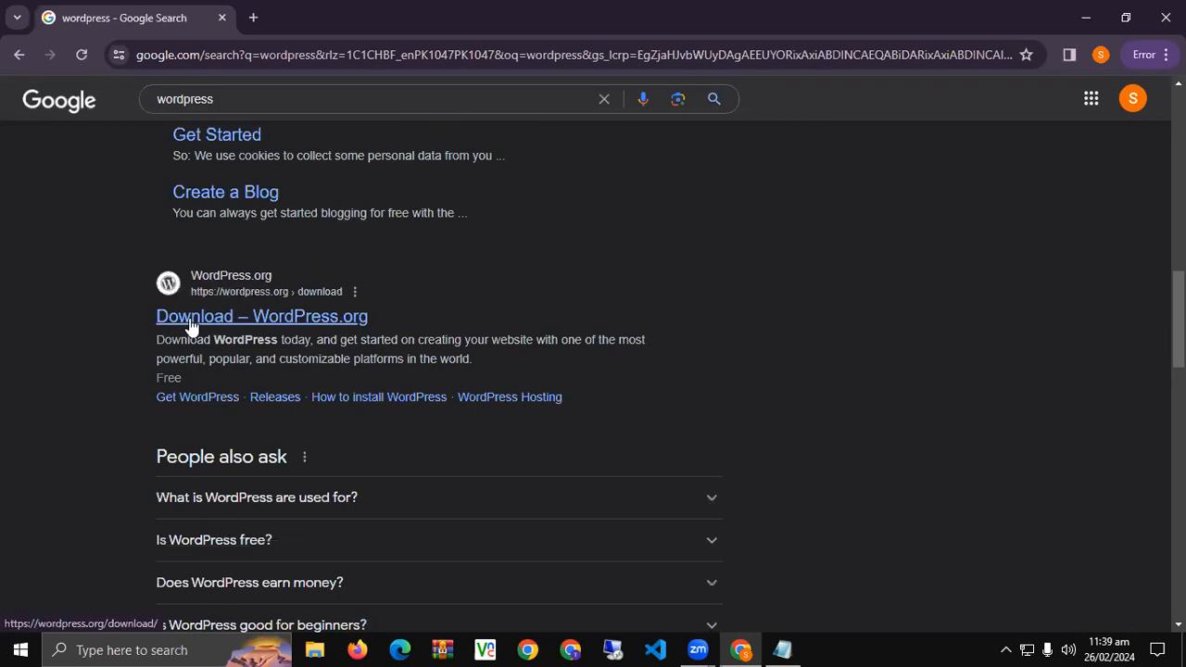
pyautogui.click(251, 332)
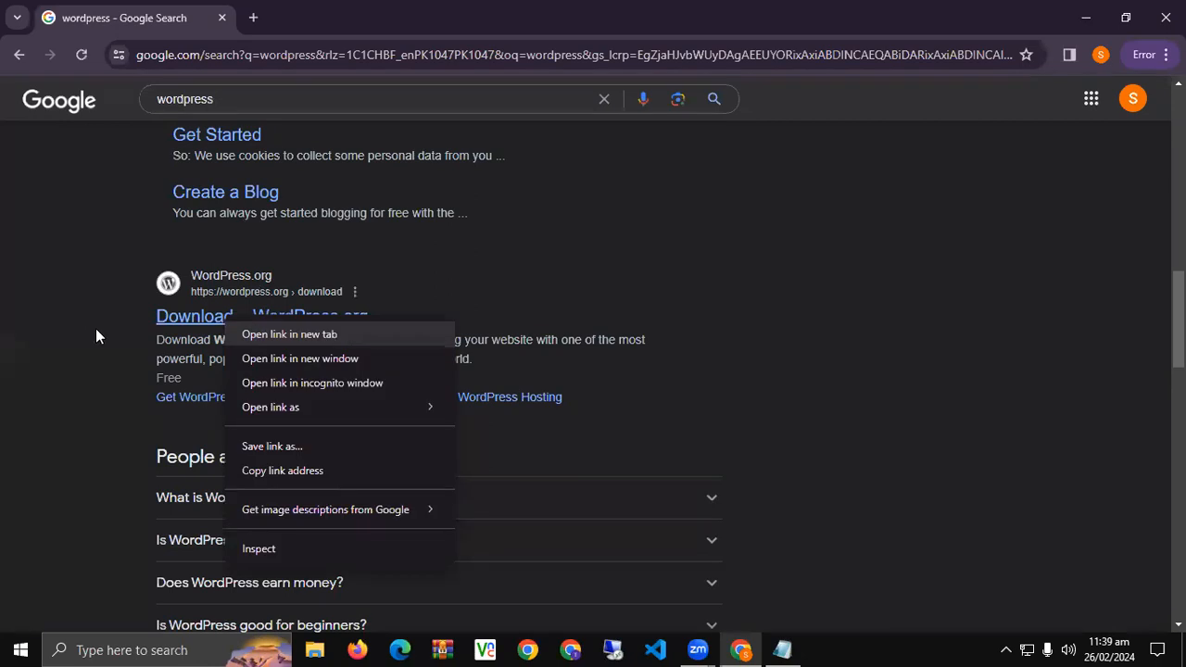
pyautogui.click(312, 6)
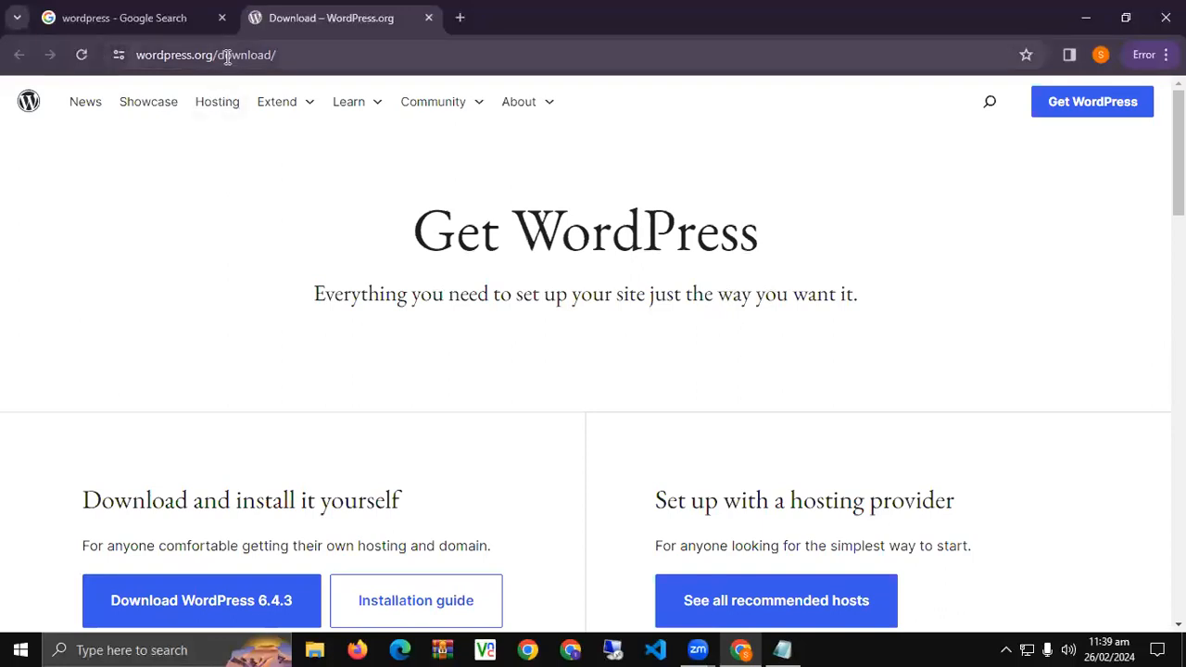
pyautogui.moveTo(228, 54); pyautogui.dragTo(416, 48)
pyautogui.press('BackSpace')
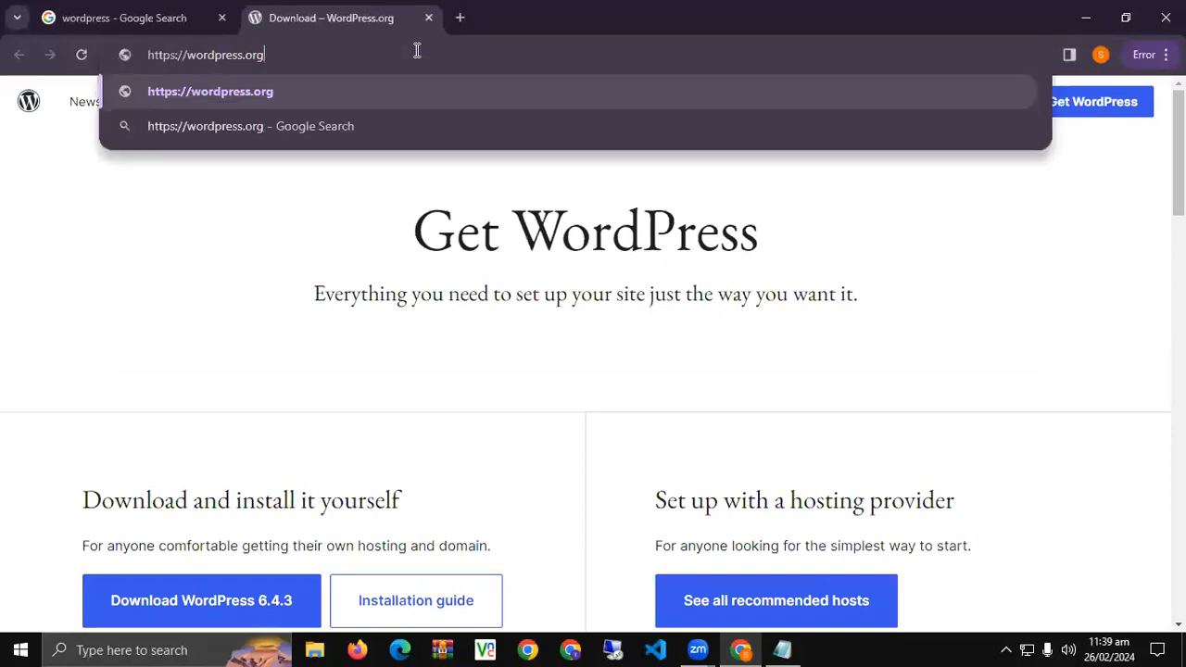
pyautogui.press('Return')
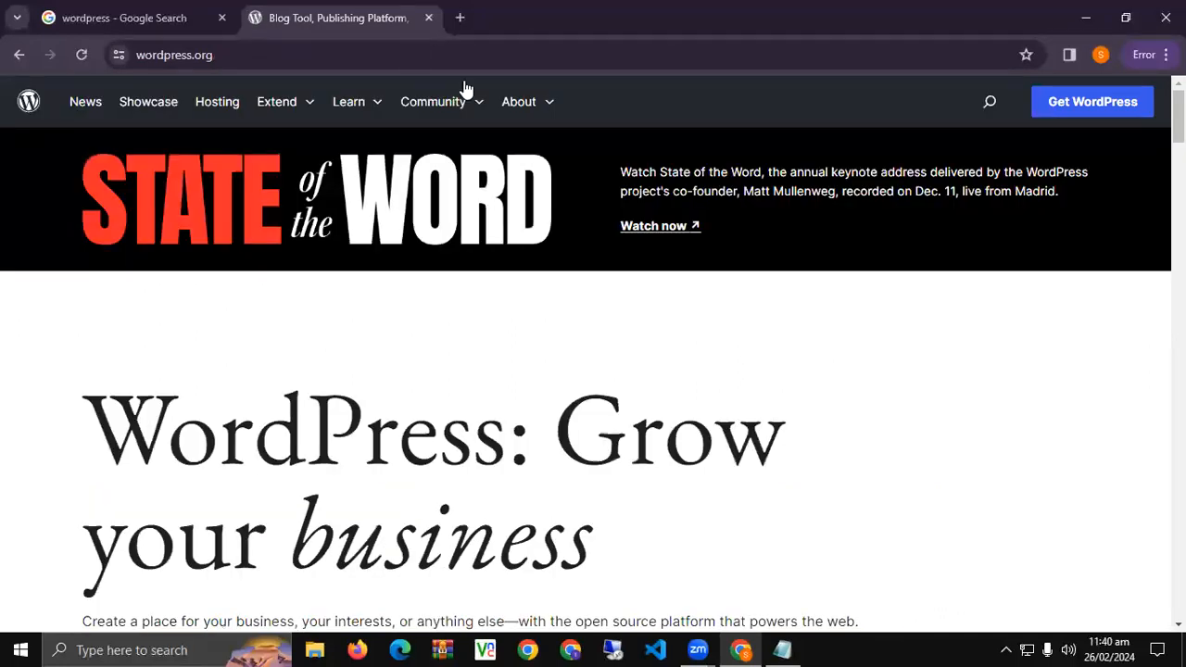
pyautogui.click(1091, 104)
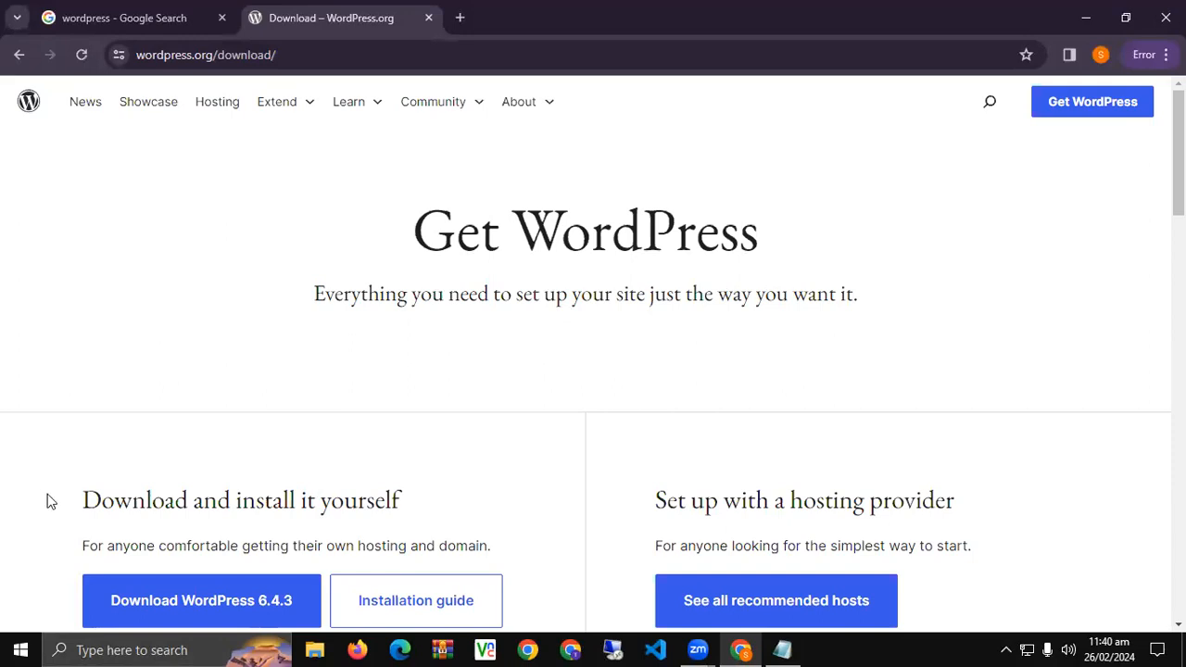
pyautogui.scroll(-2, 47, 498)
pyautogui.moveTo(53, 329); pyautogui.dragTo(206, 513)
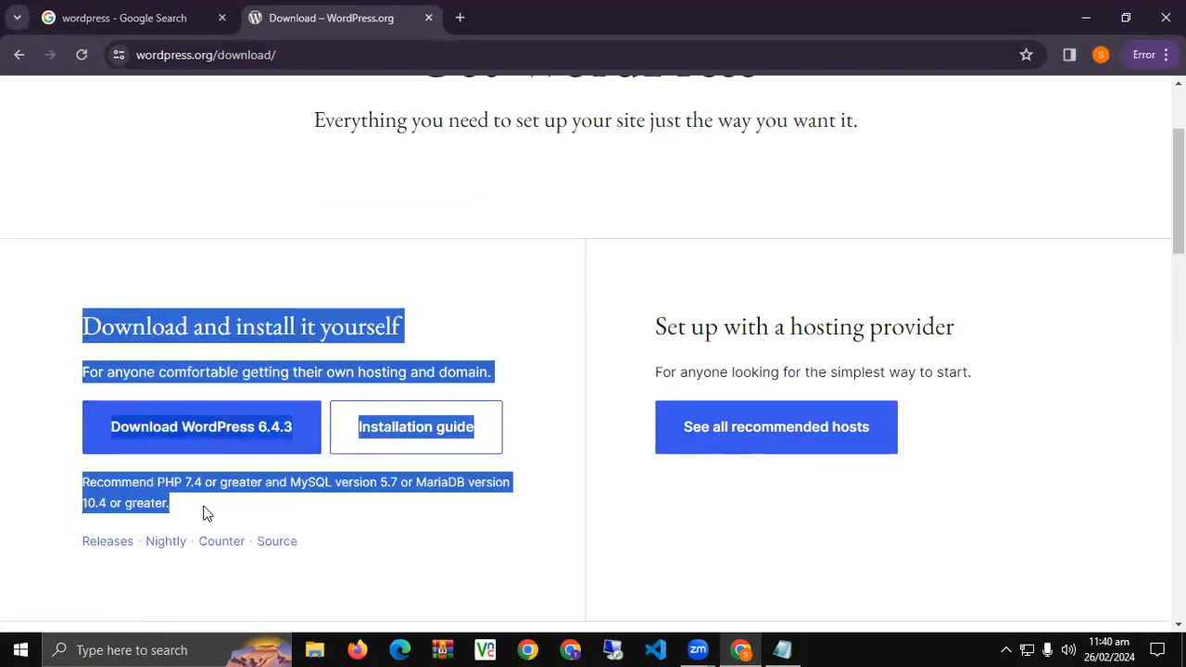
pyautogui.click(450, 501)
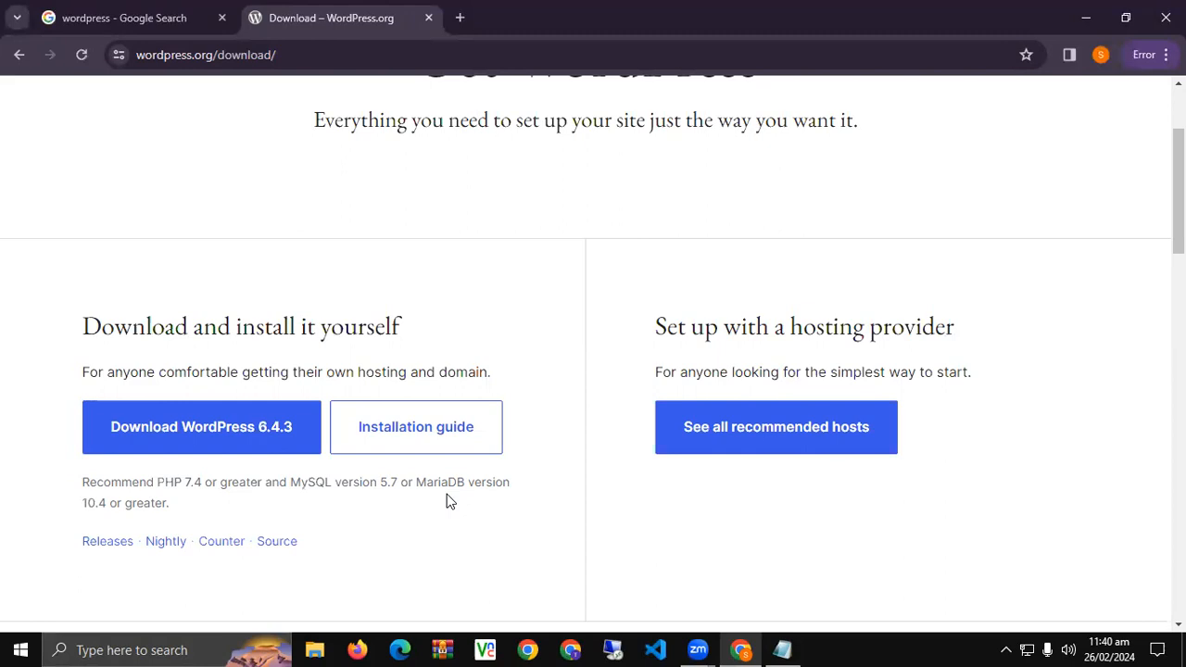
pyautogui.scroll(-2, 449, 500)
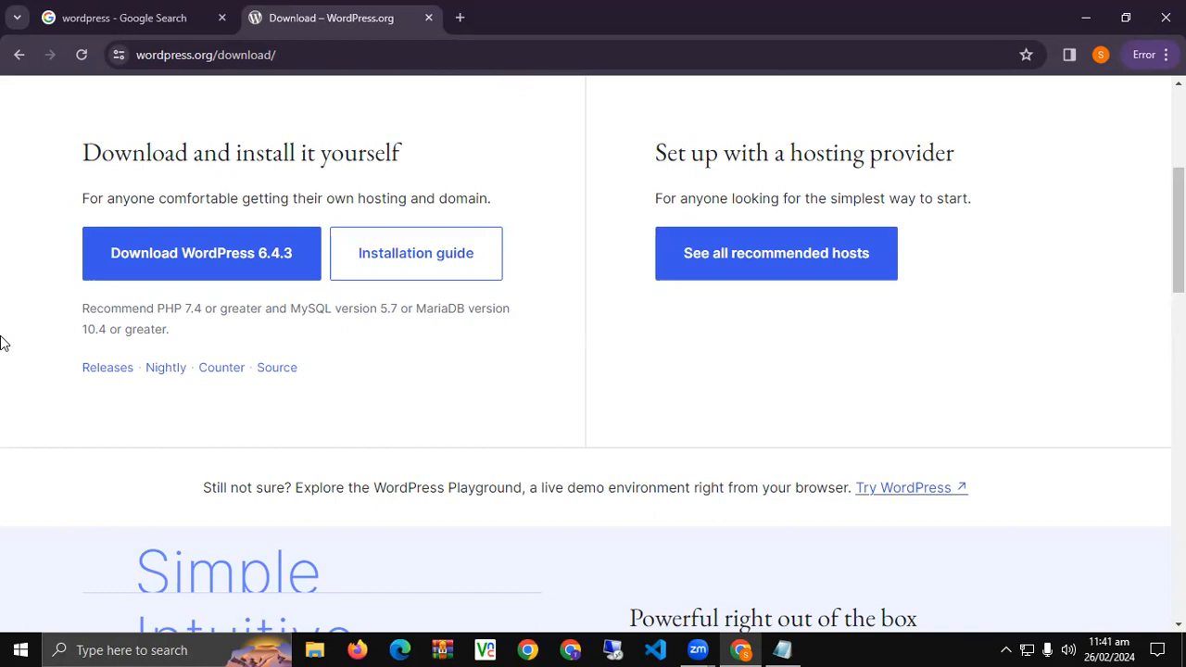
pyautogui.rightClick(92, 373)
# Open the Release Archive in a new tab, browse past versions, and return to the download tab.
pyautogui.click(244, 133)
pyautogui.hotkey('ctrl', 'Tab')
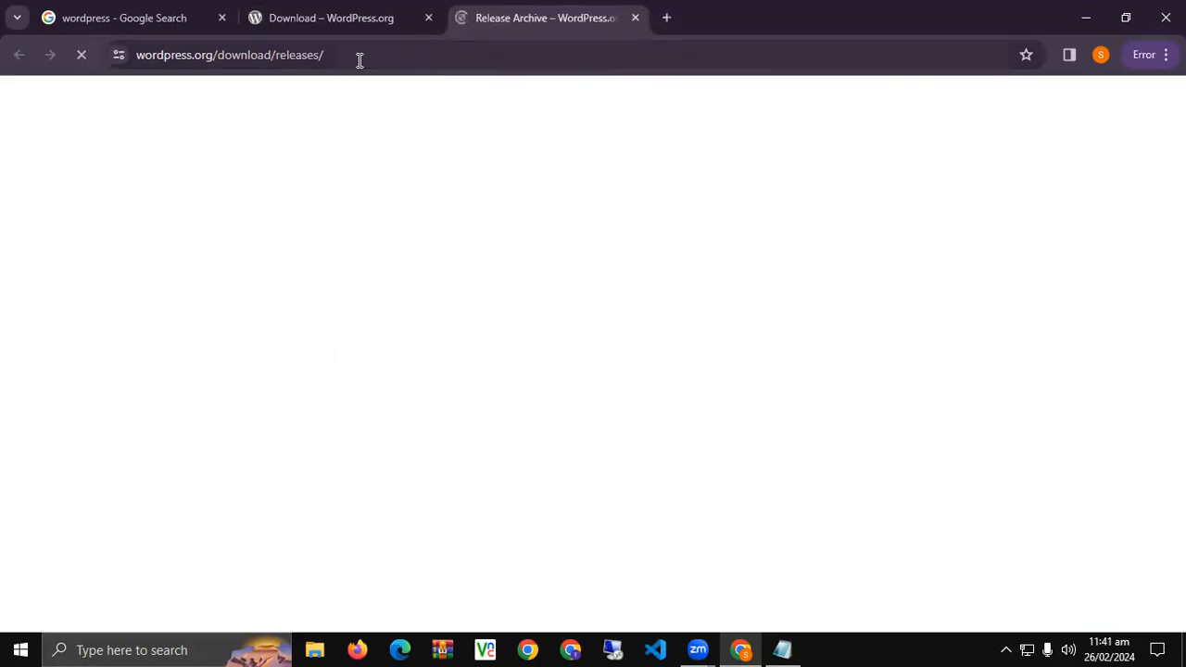
pyautogui.scroll(-3, 303, 413)
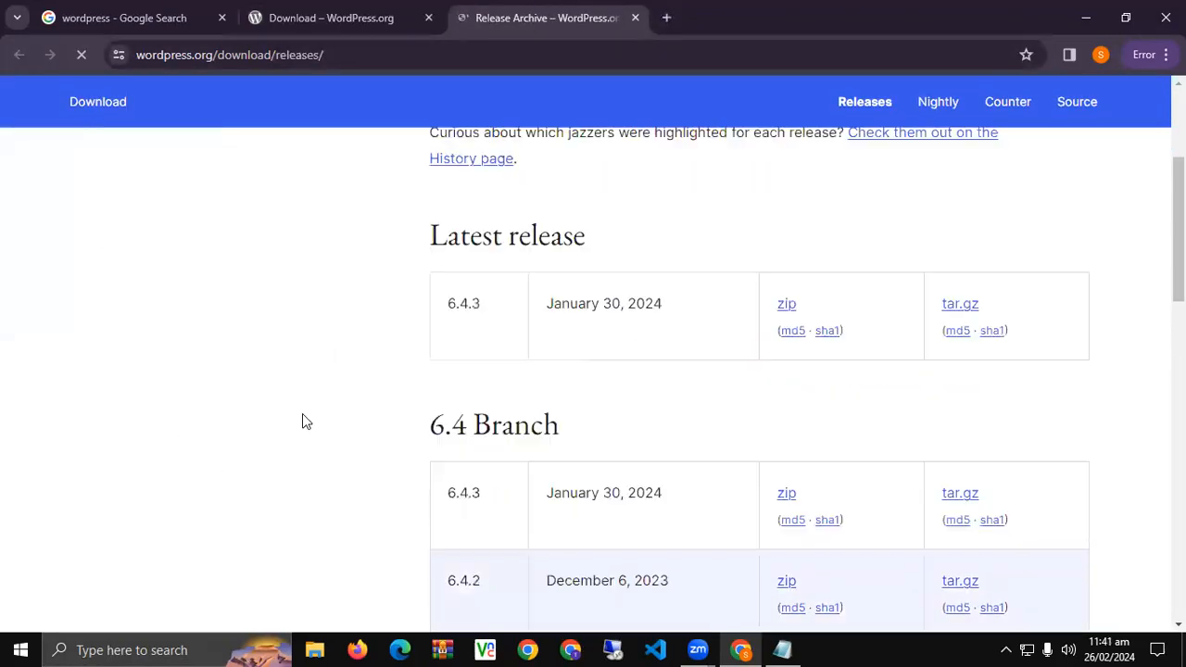
pyautogui.scroll(-1, 392, 411)
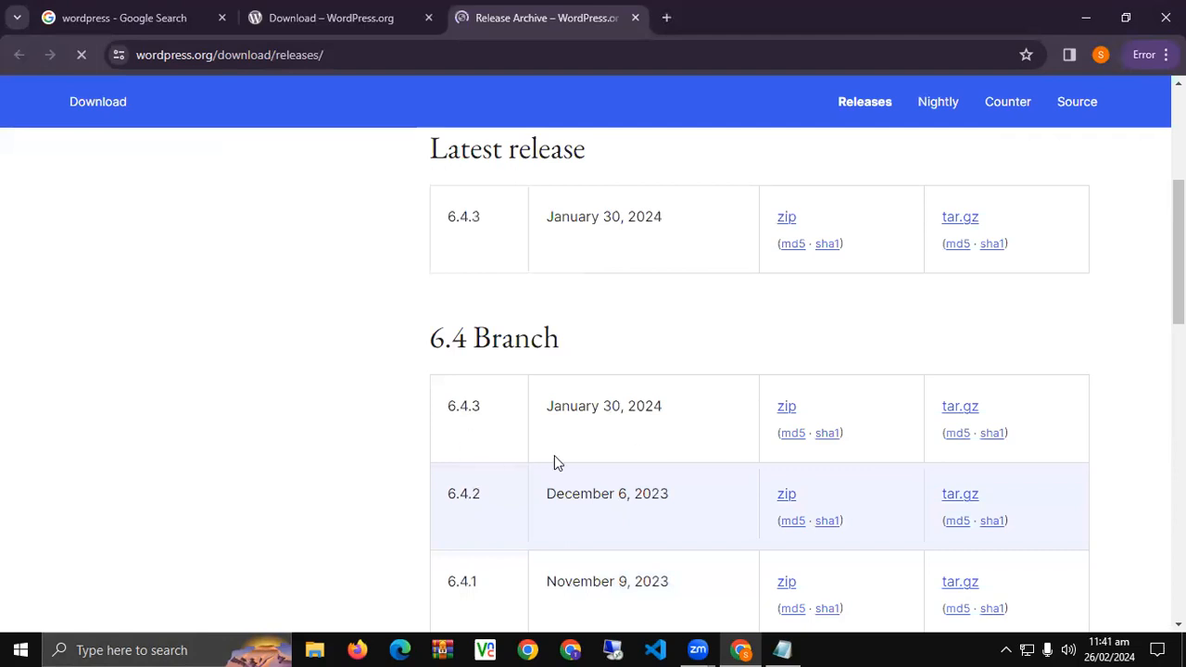
pyautogui.scroll(-10, 523, 429)
pyautogui.scroll(-5, 500, 426)
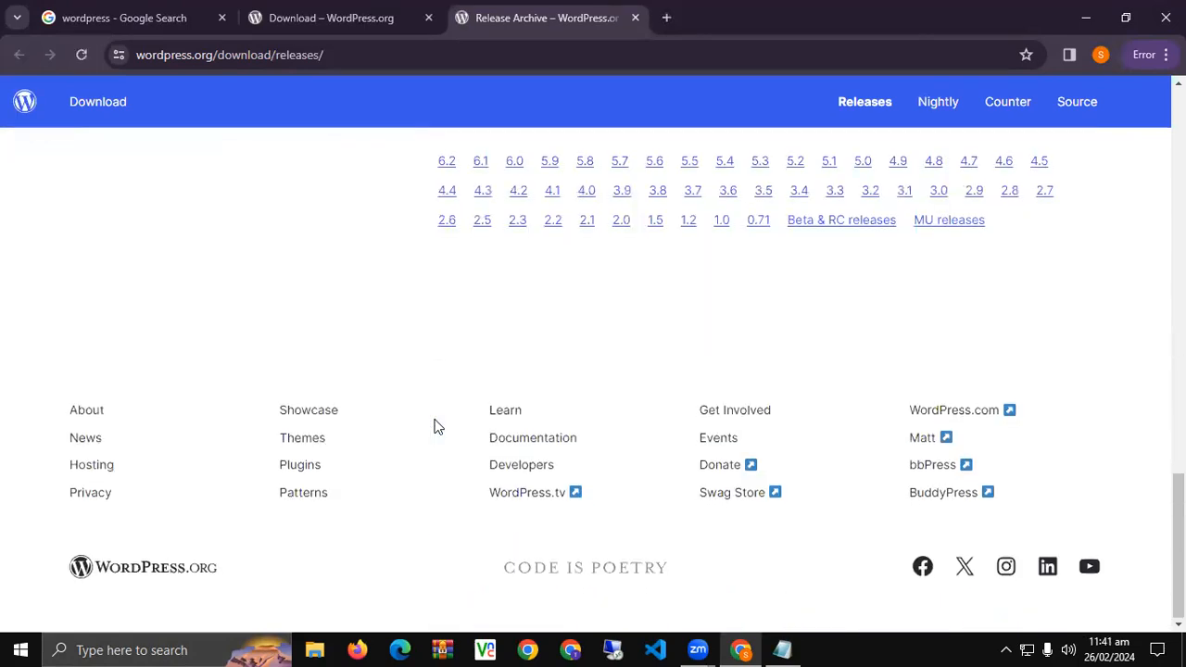
pyautogui.scroll(5, 438, 426)
pyautogui.scroll(-3, 438, 426)
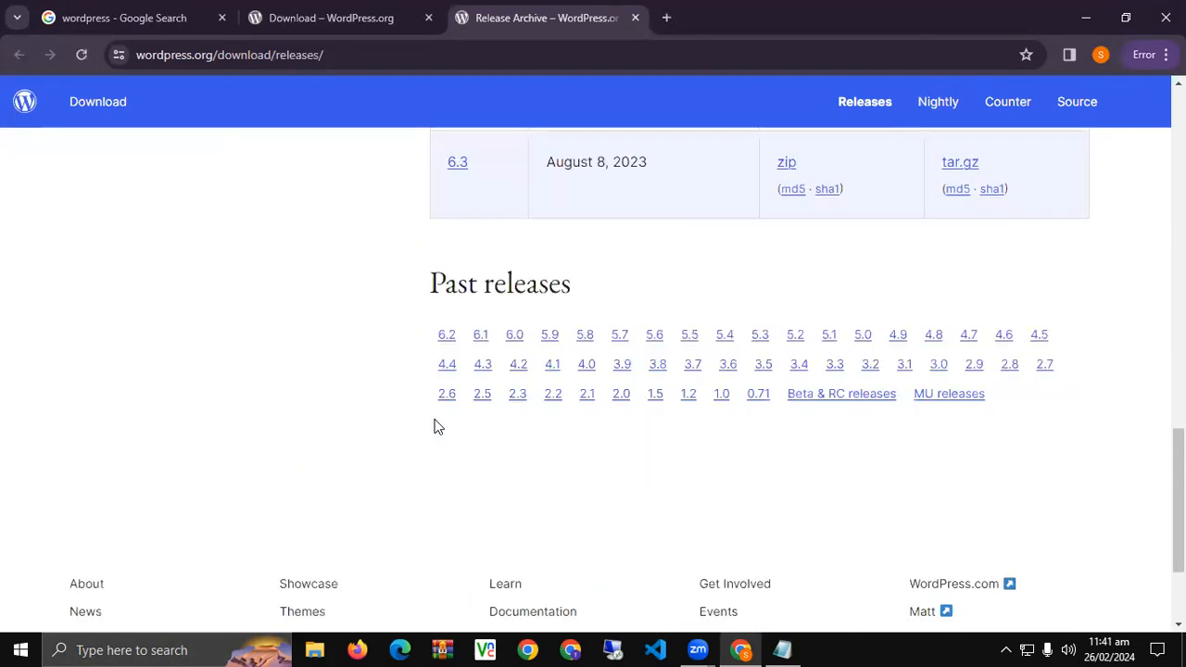
pyautogui.scroll(15, 437, 424)
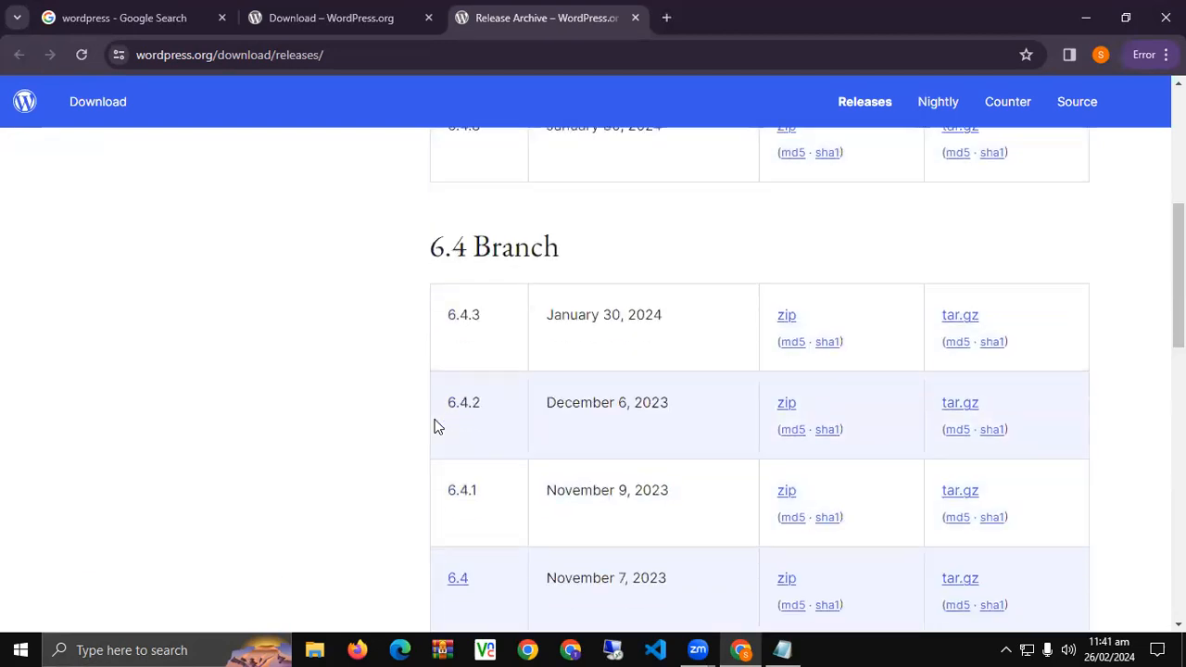
pyautogui.click(320, 15)
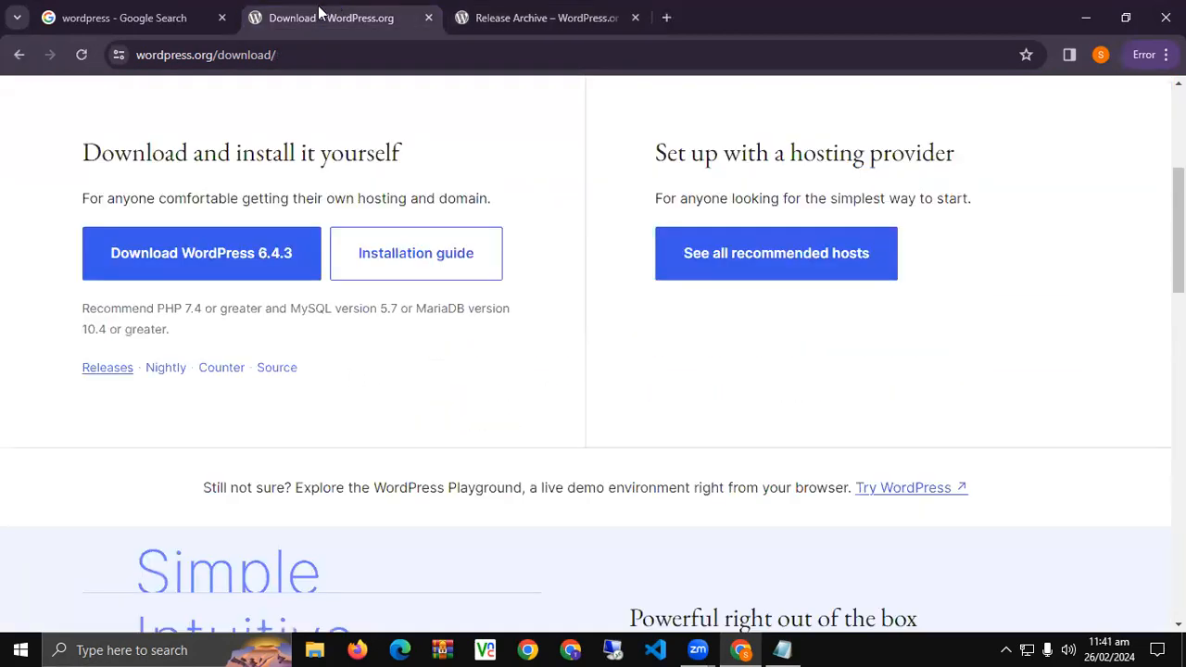
# Download WordPress 6.4.3 and confirm the 24.8 MB zip finished in the download history.
pyautogui.click(176, 258)
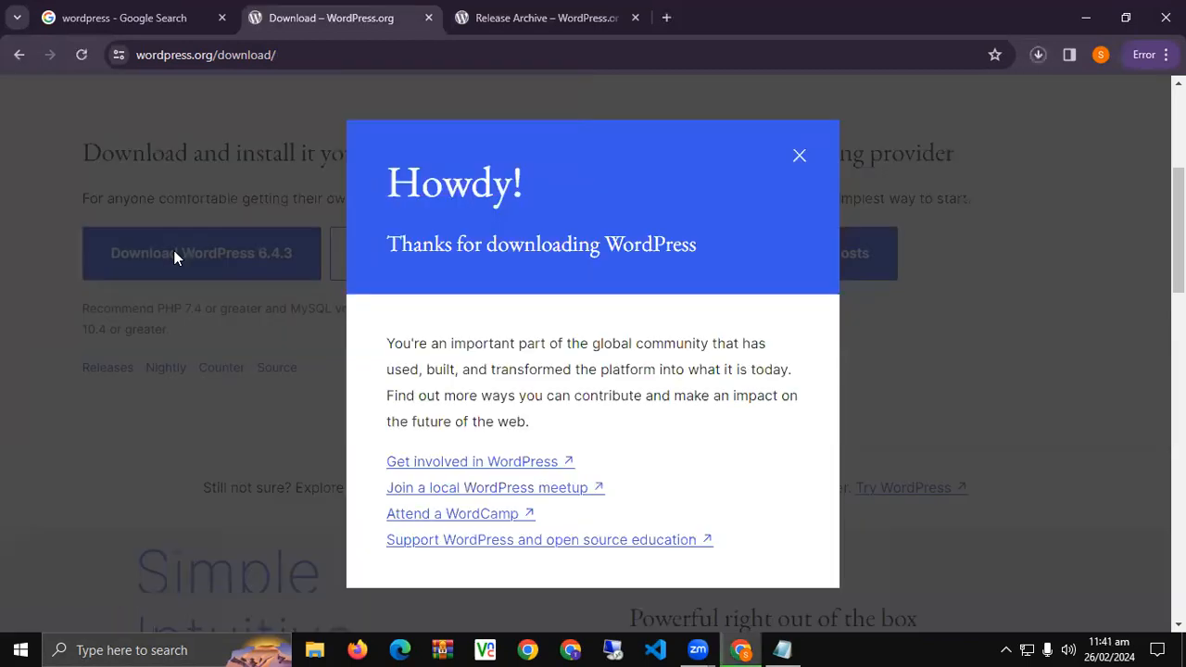
pyautogui.click(1040, 55)
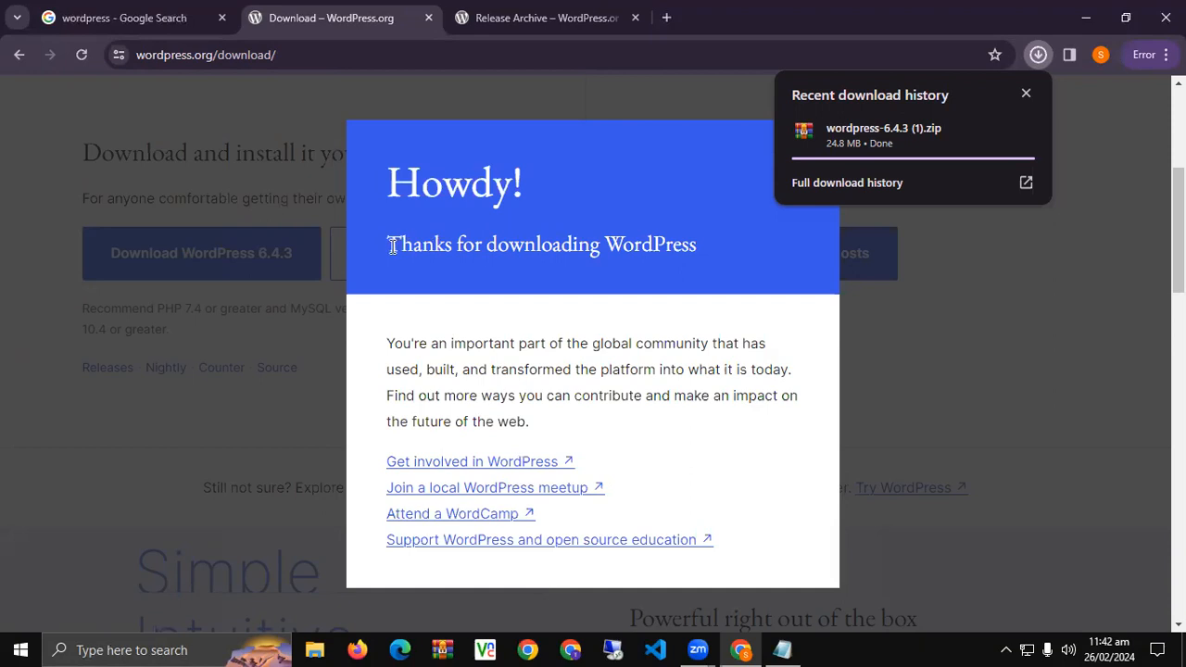
pyautogui.moveTo(393, 245); pyautogui.dragTo(372, 181)
pyautogui.click(371, 181)
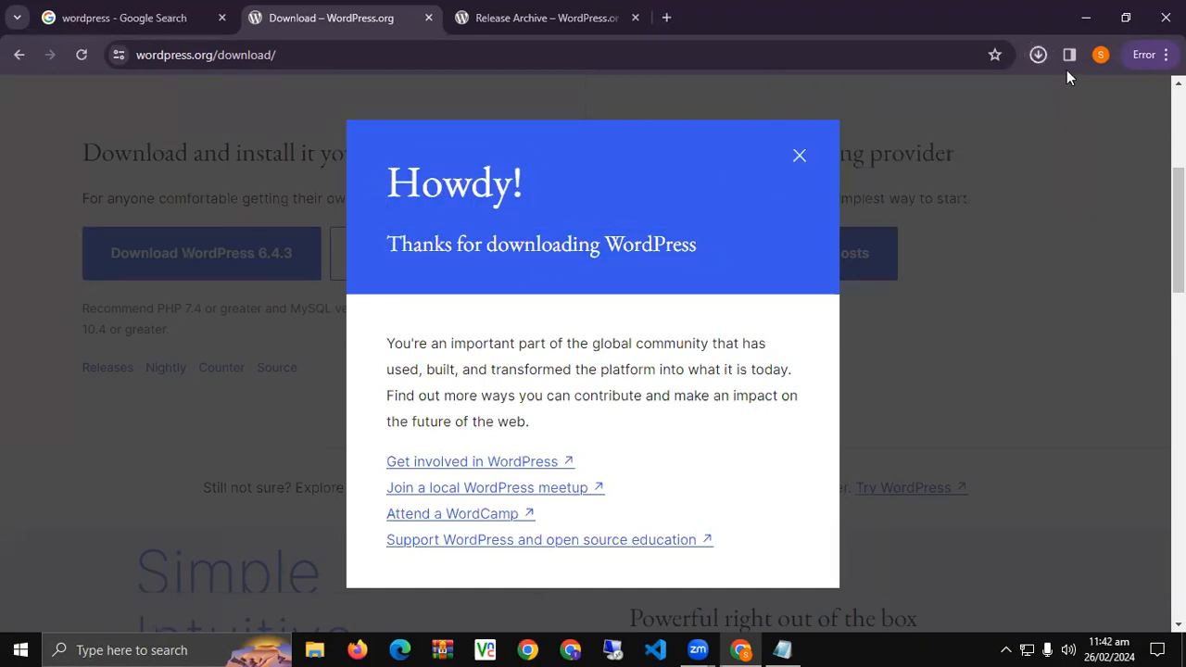
pyautogui.click(1038, 56)
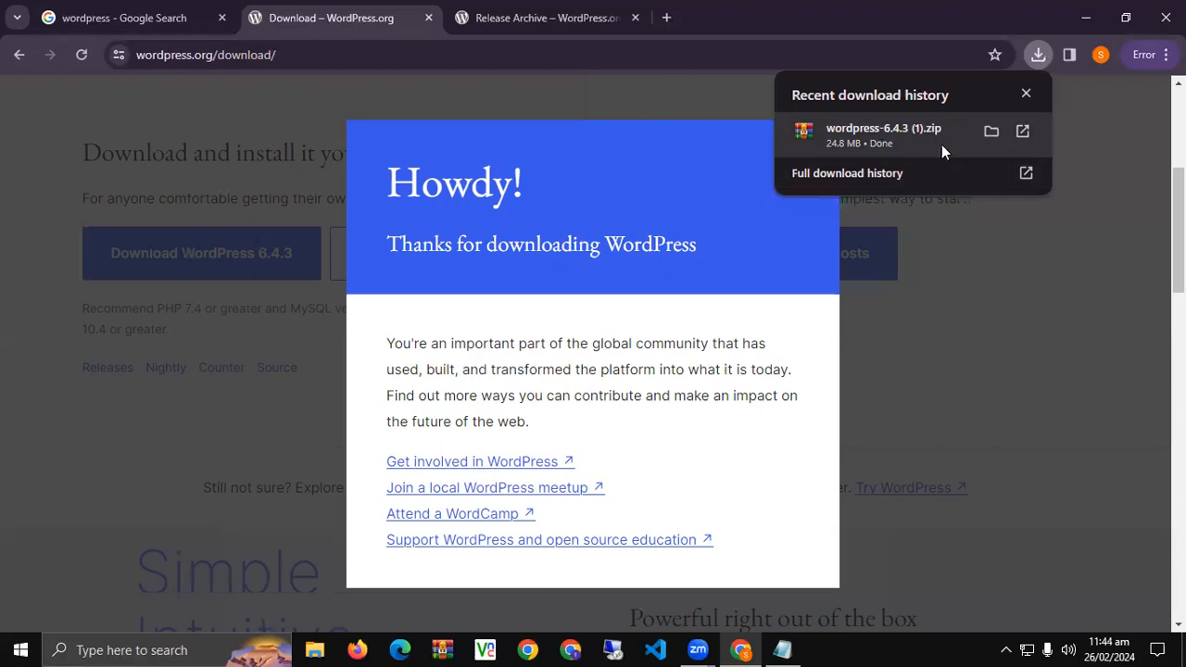
# Show the downloaded wordpress-6.4.3 zip in its folder and extract it into Downloads.
pyautogui.click(984, 135)
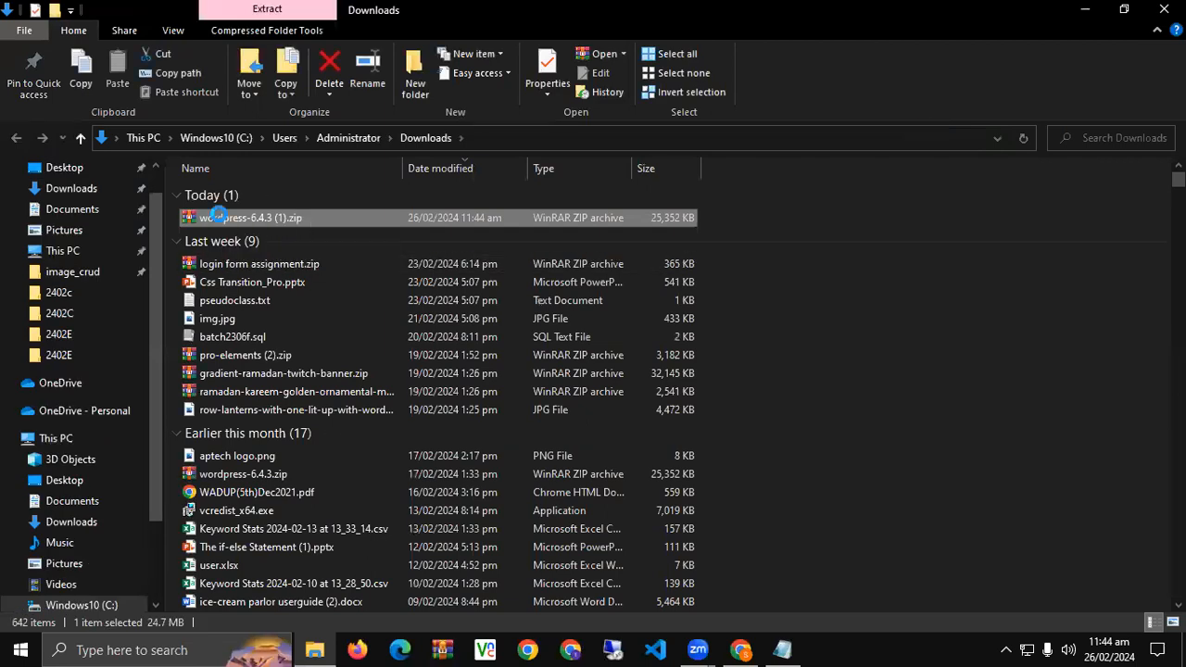
pyautogui.rightClick(219, 218)
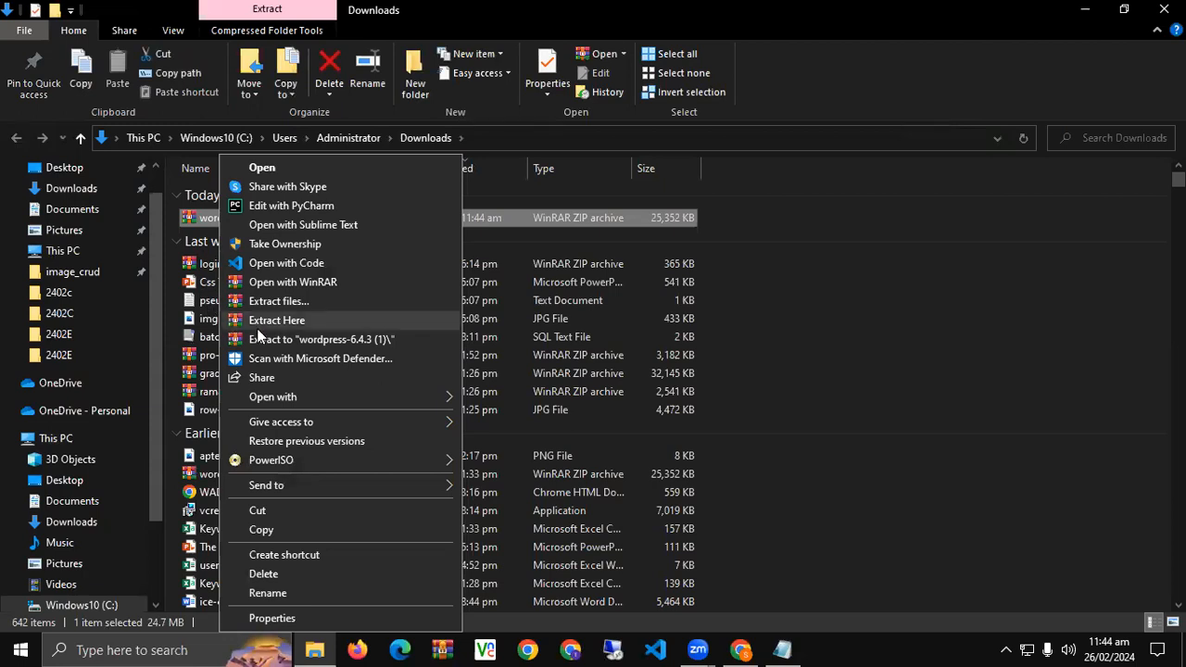
pyautogui.click(821, 332)
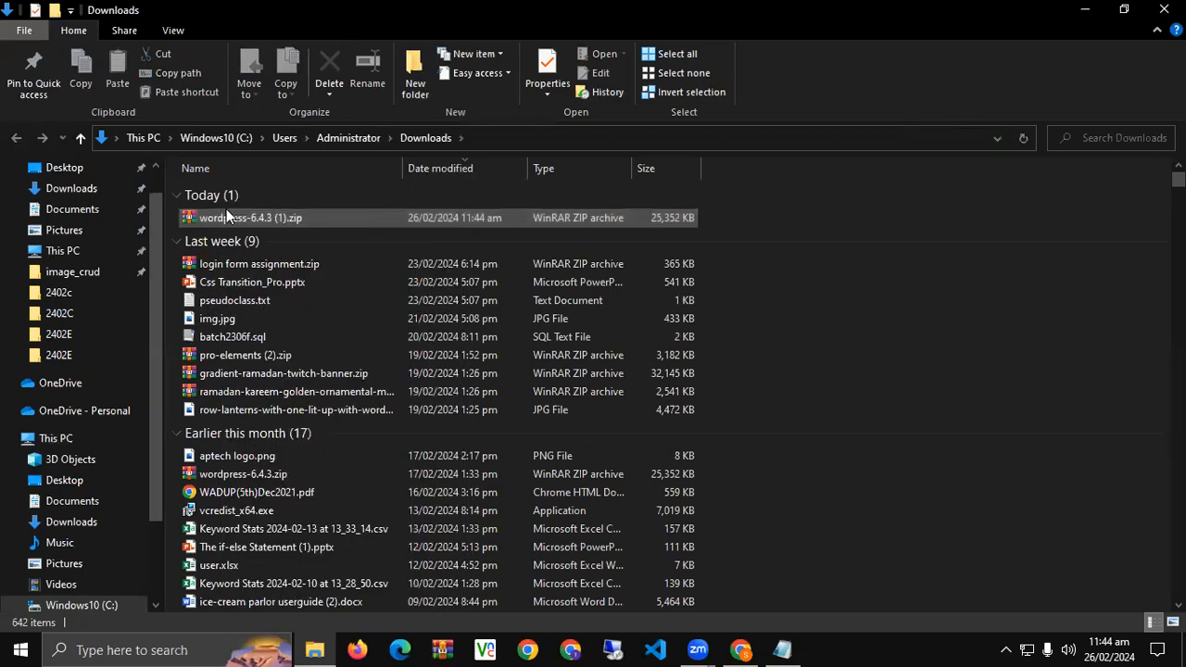
pyautogui.rightClick(226, 215)
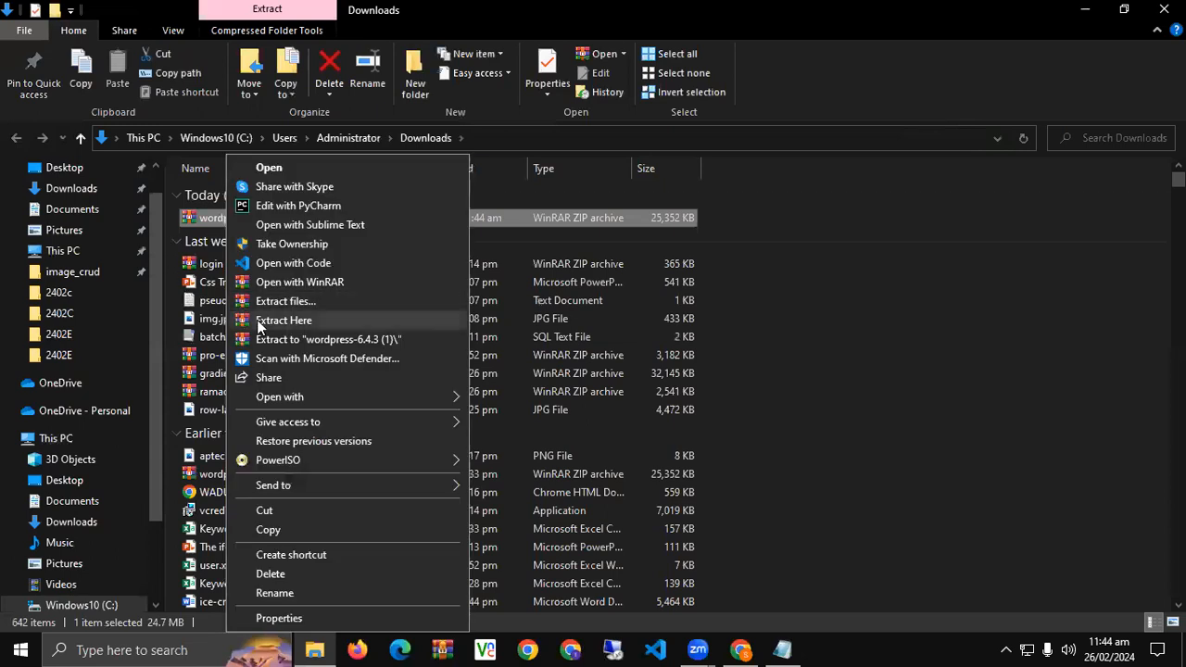
pyautogui.click(260, 321)
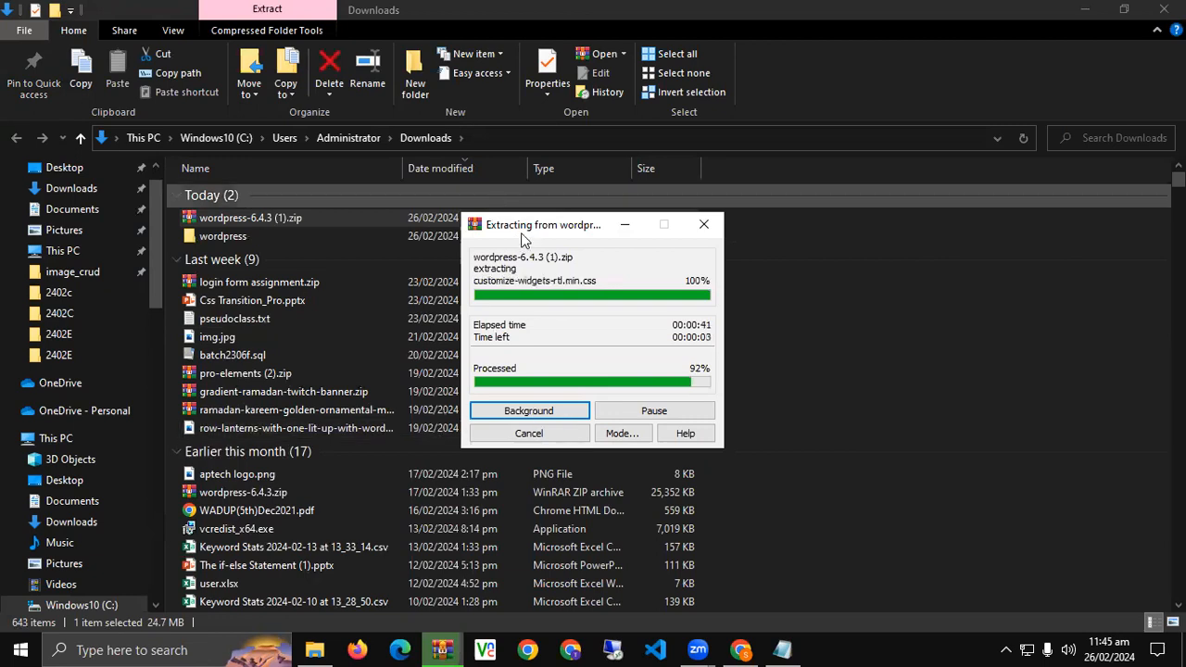
# Quit Skype and exit the PowerISO Virtual Drive Manager from the system tray.
pyautogui.click(1008, 649)
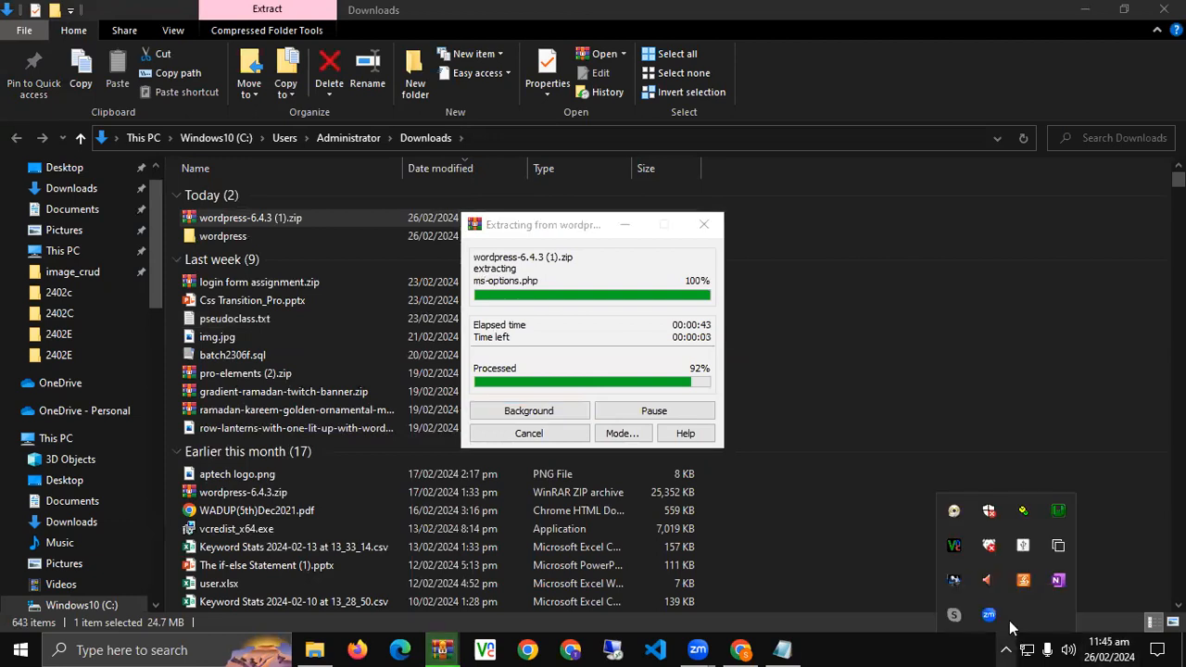
pyautogui.click(954, 616)
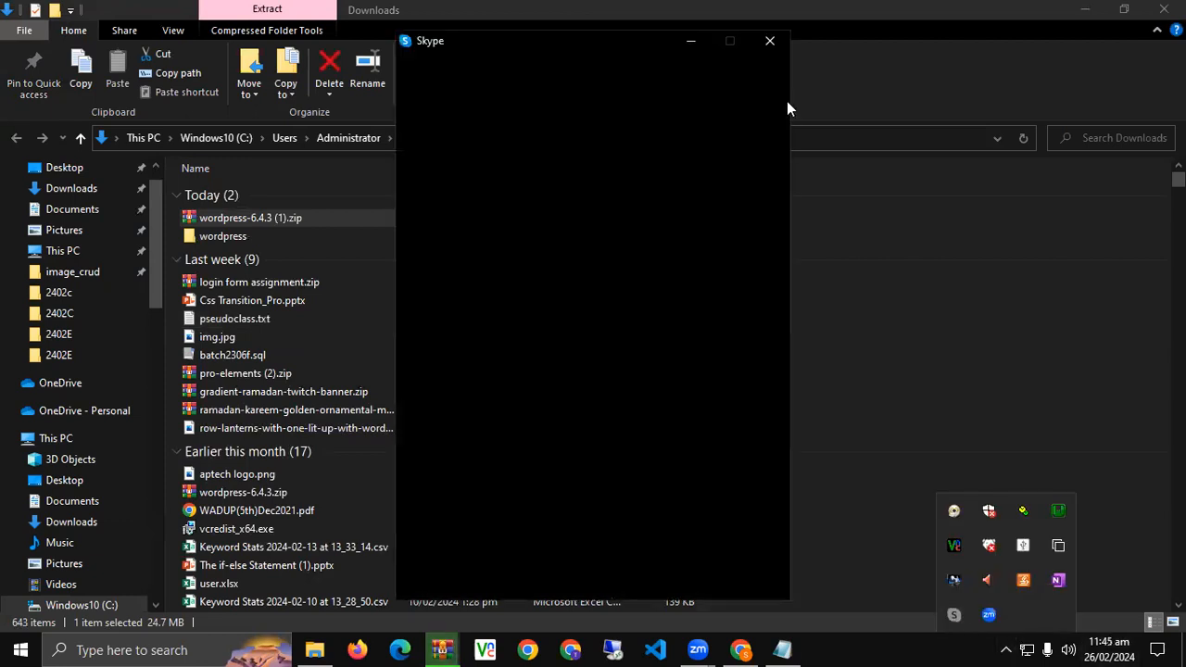
pyautogui.click(768, 43)
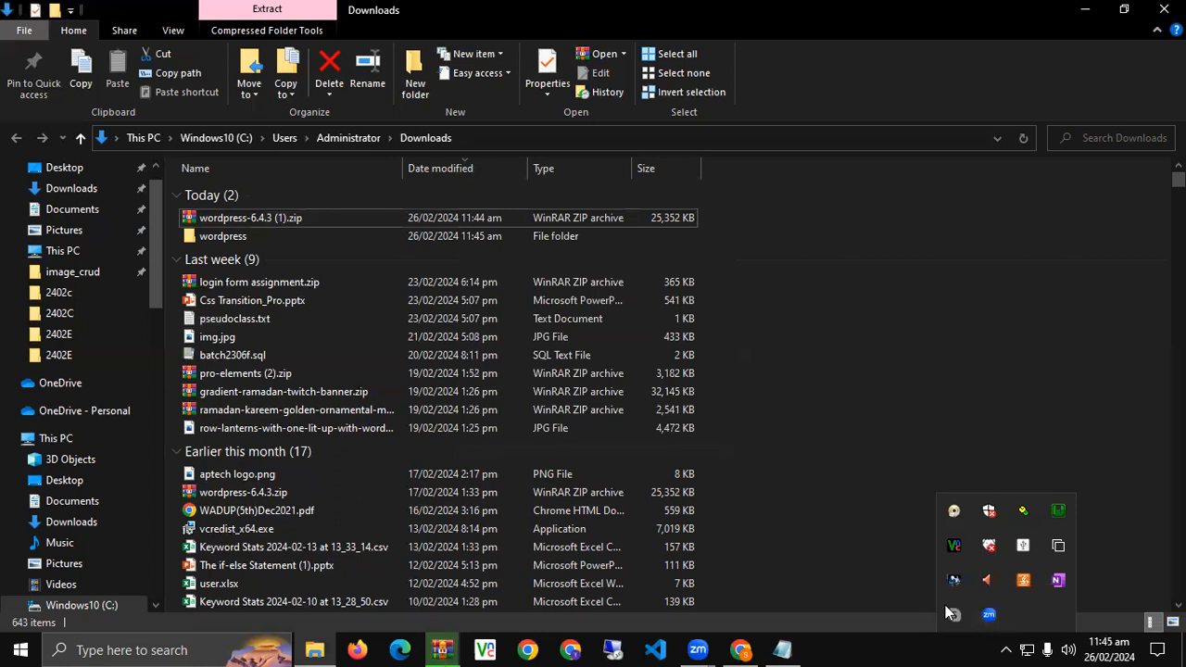
pyautogui.rightClick(946, 608)
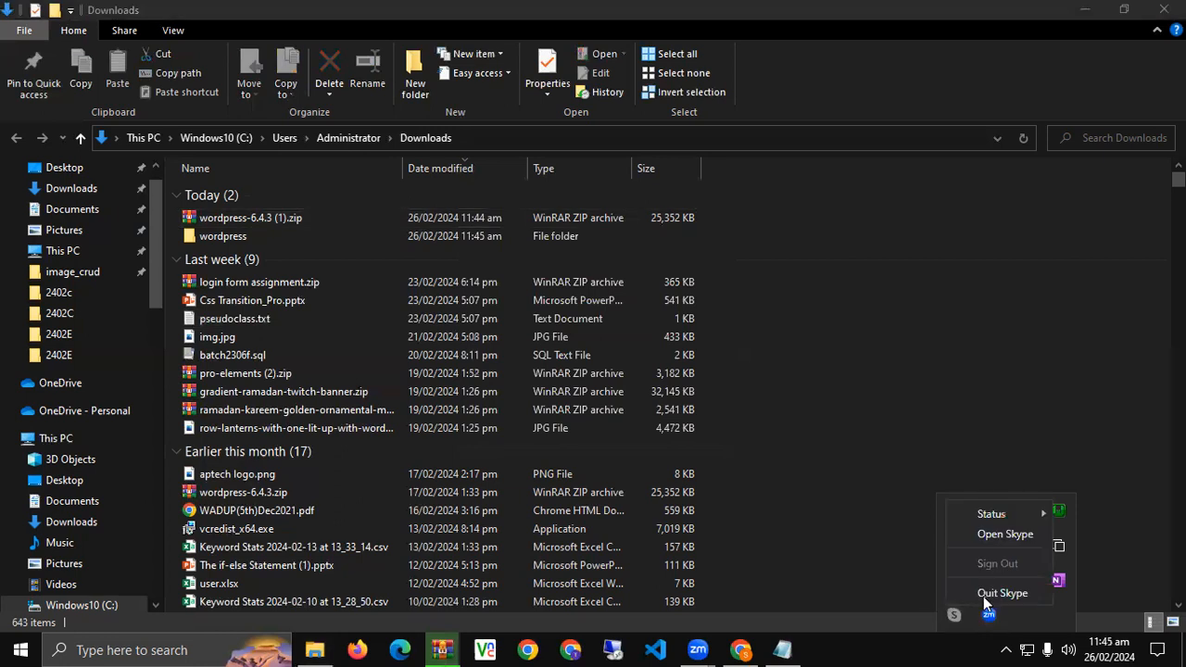
pyautogui.click(983, 594)
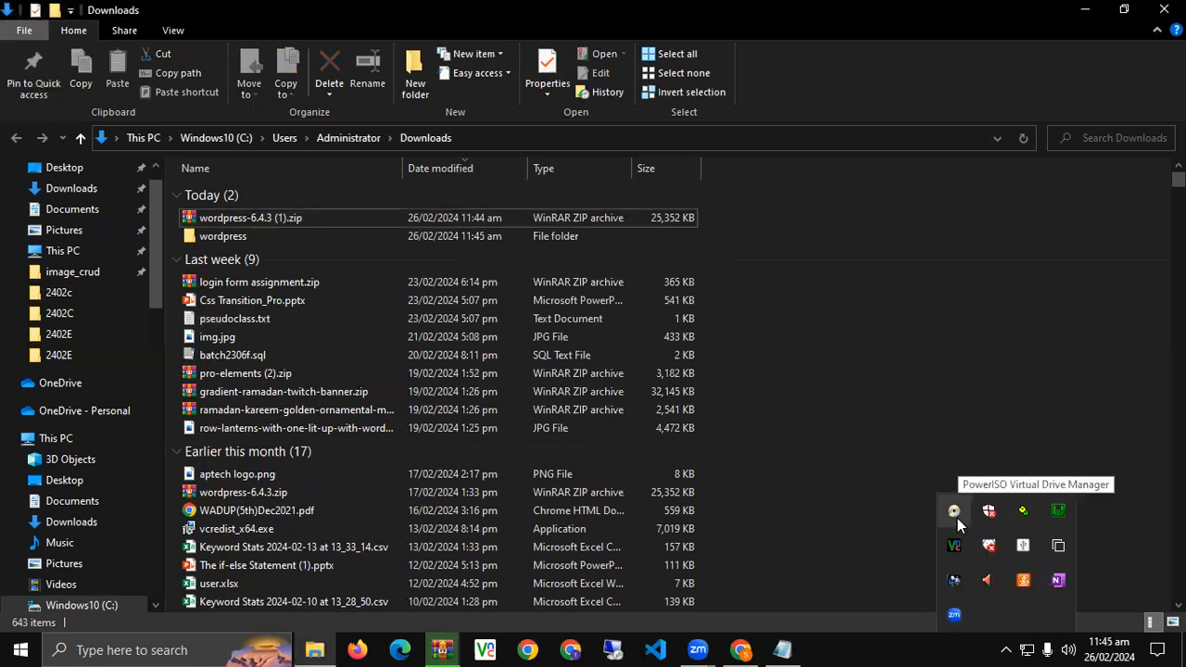
pyautogui.rightClick(954, 511)
pyautogui.click(917, 505)
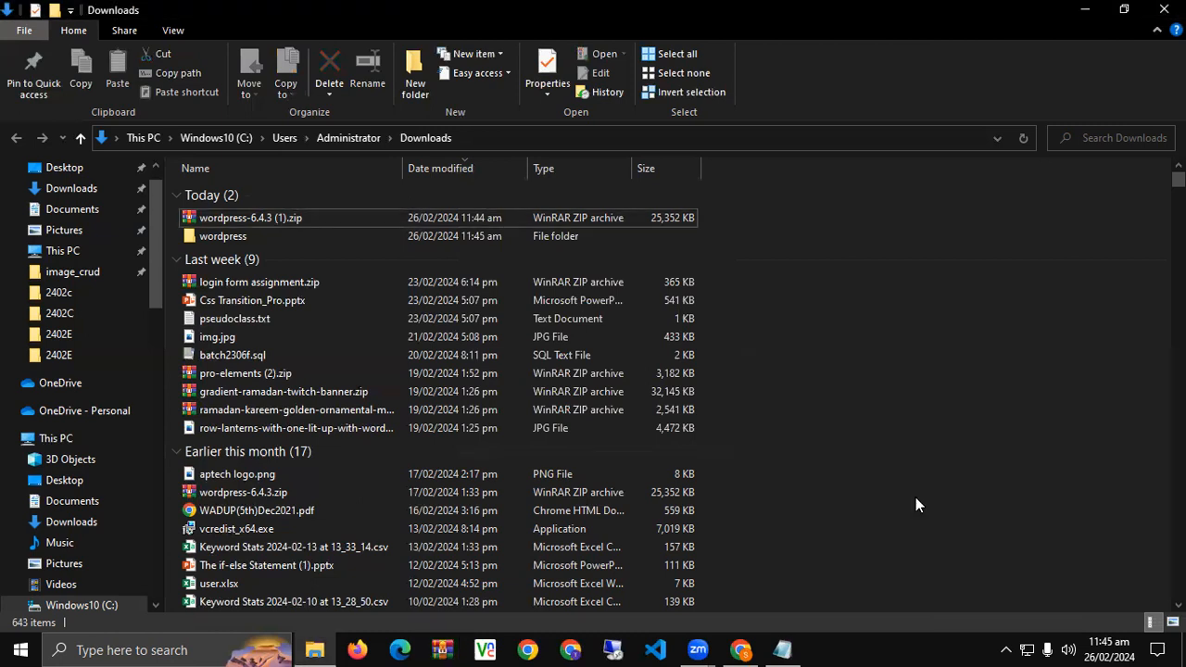
pyautogui.rightClick(914, 294)
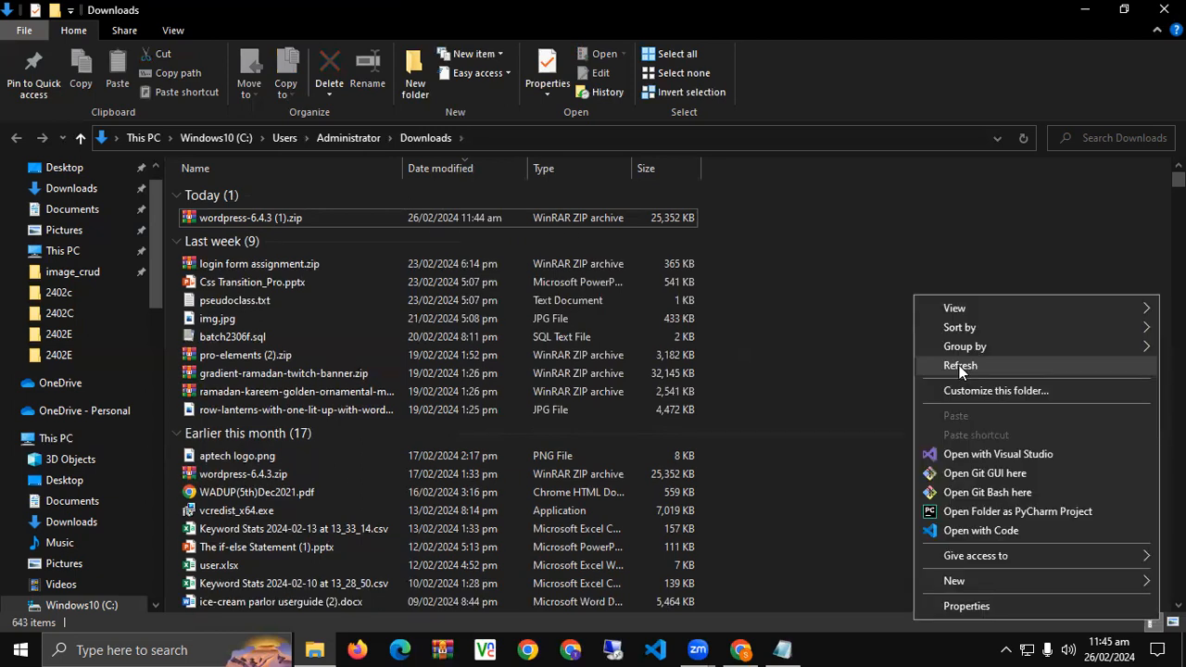
pyautogui.click(959, 365)
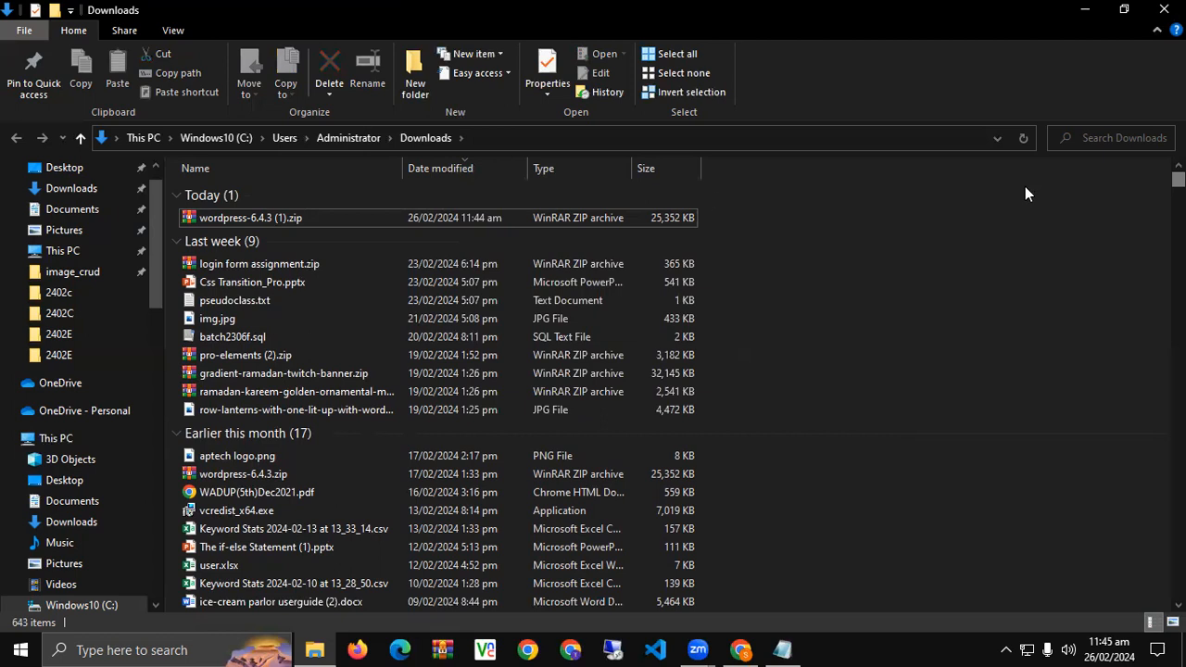
pyautogui.click(1006, 649)
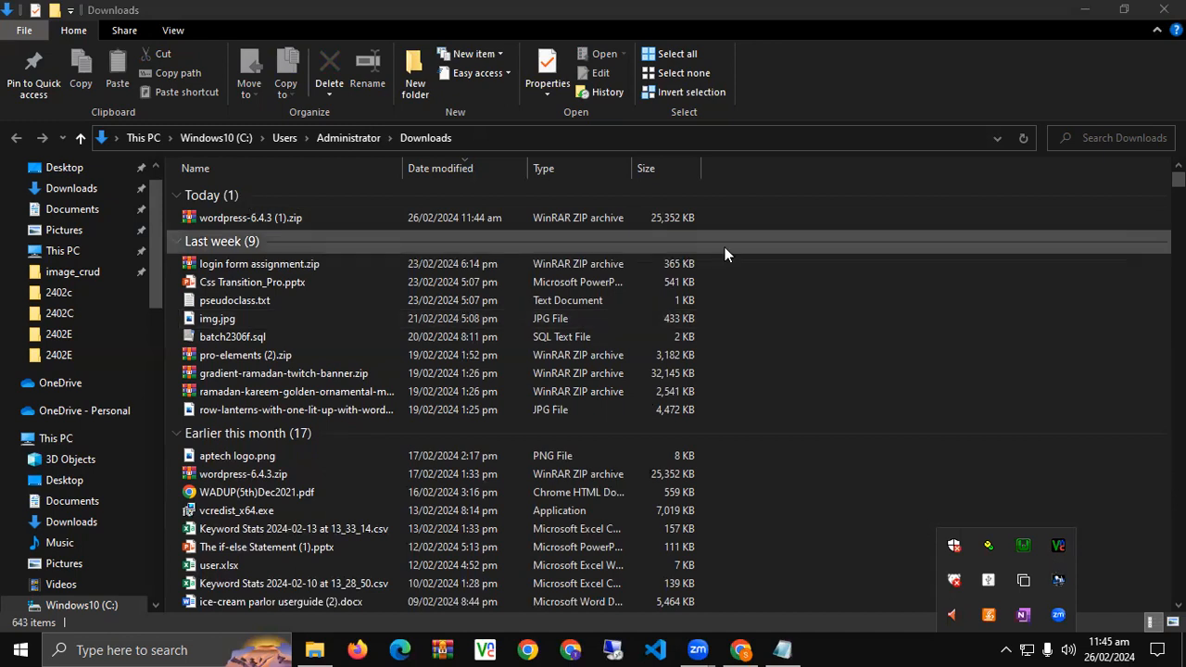
pyautogui.click(665, 276)
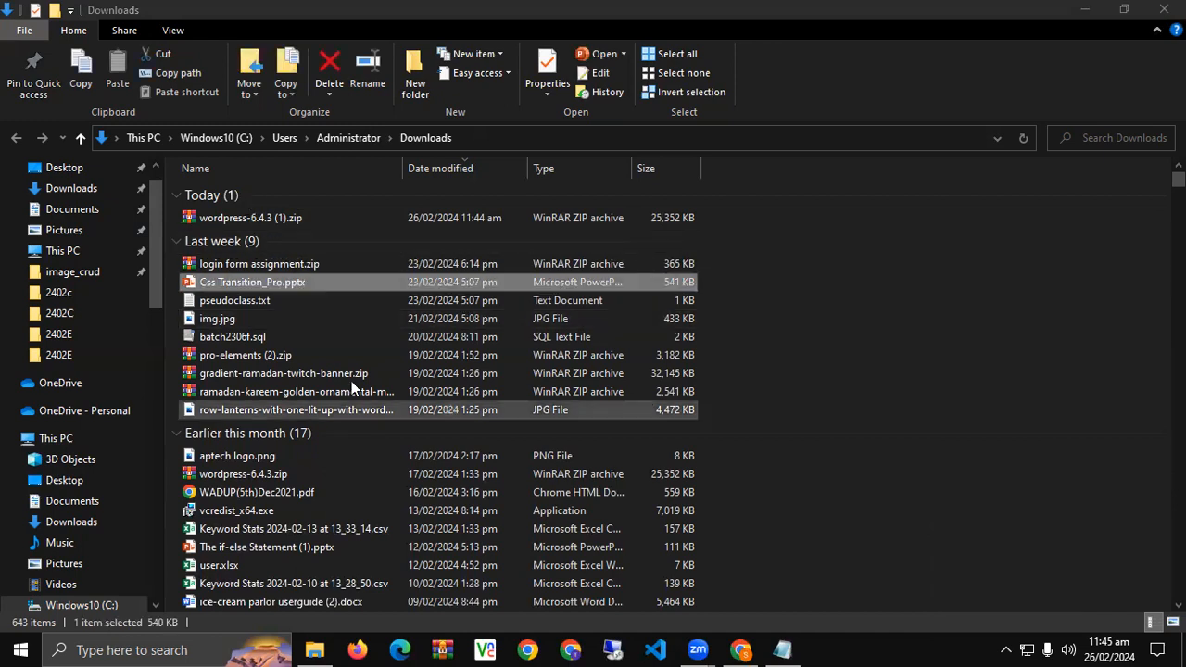
pyautogui.scroll(-9, 351, 385)
pyautogui.click(282, 309)
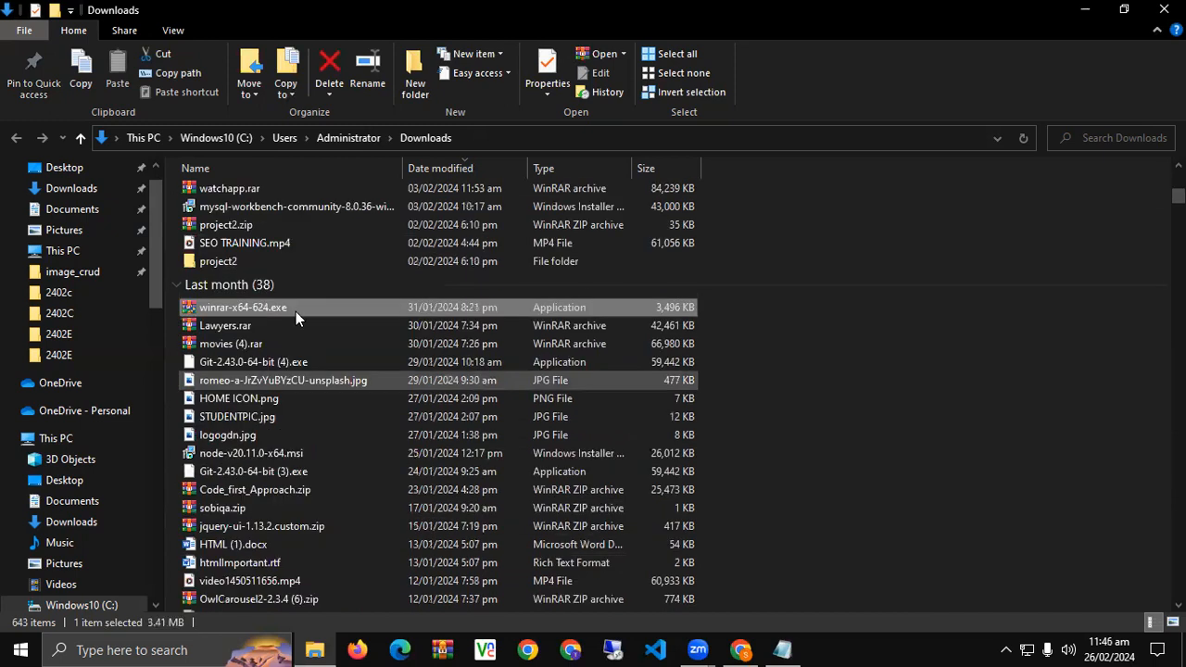
pyautogui.press('w')
pyautogui.press('w')
pyautogui.click(229, 517)
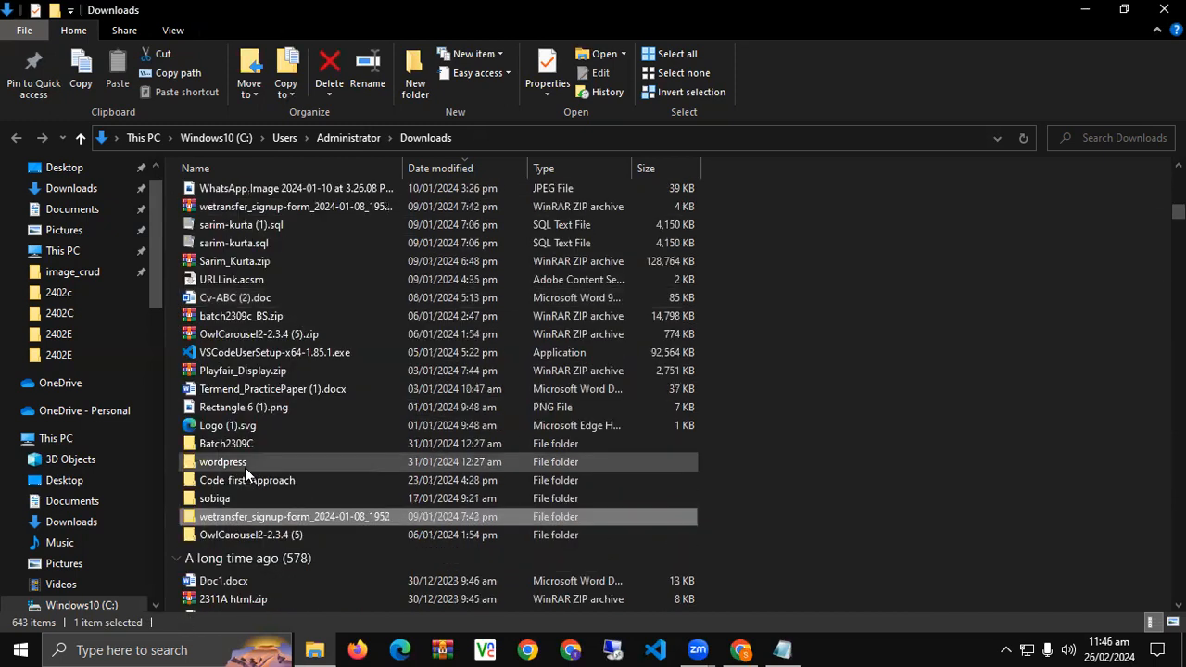
pyautogui.click(244, 467)
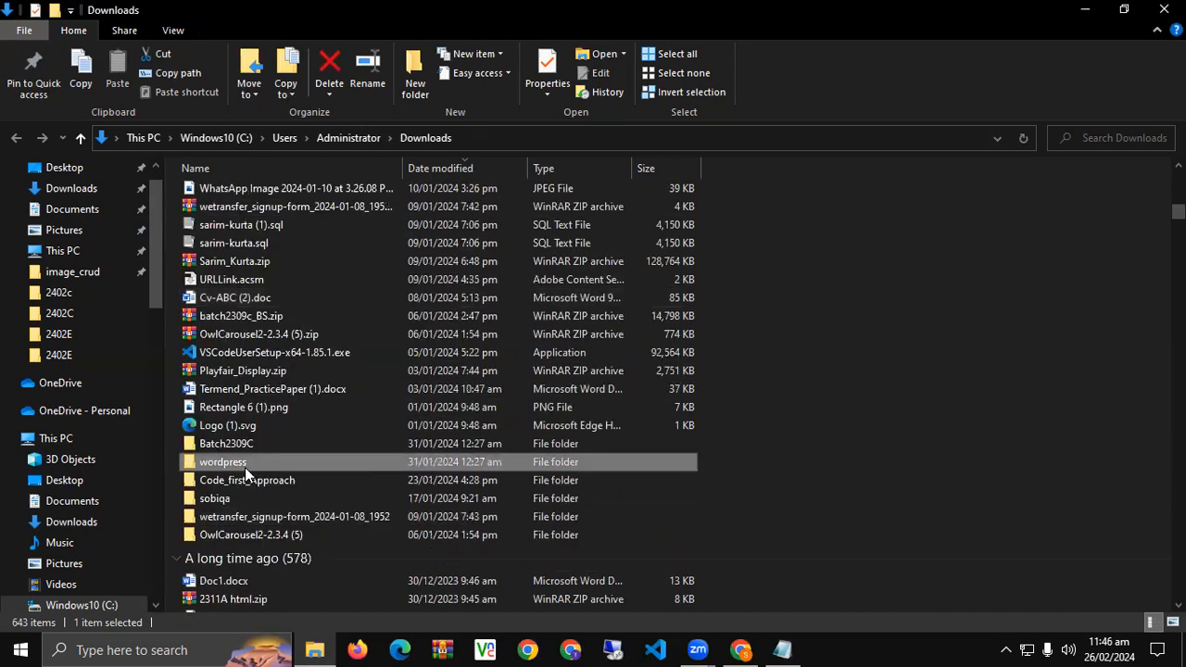
pyautogui.doubleClick(245, 467)
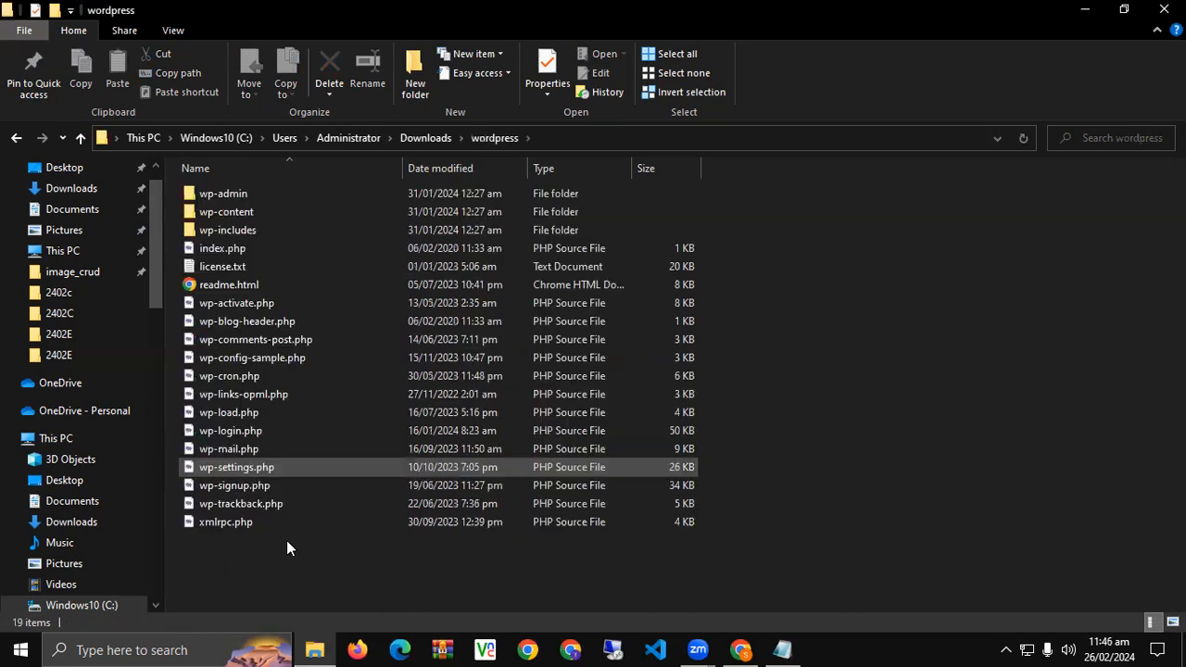
pyautogui.doubleClick(299, 208)
pyautogui.press('BackSpace')
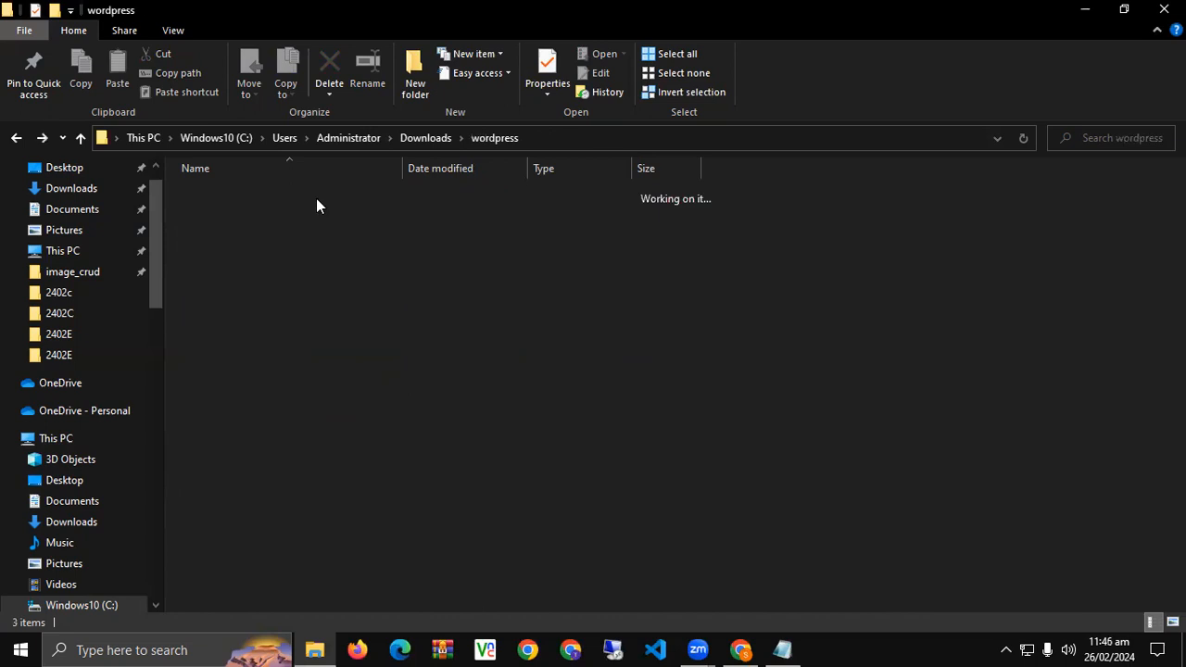
pyautogui.doubleClick(316, 198)
pyautogui.press('BackSpace')
pyautogui.click(305, 230)
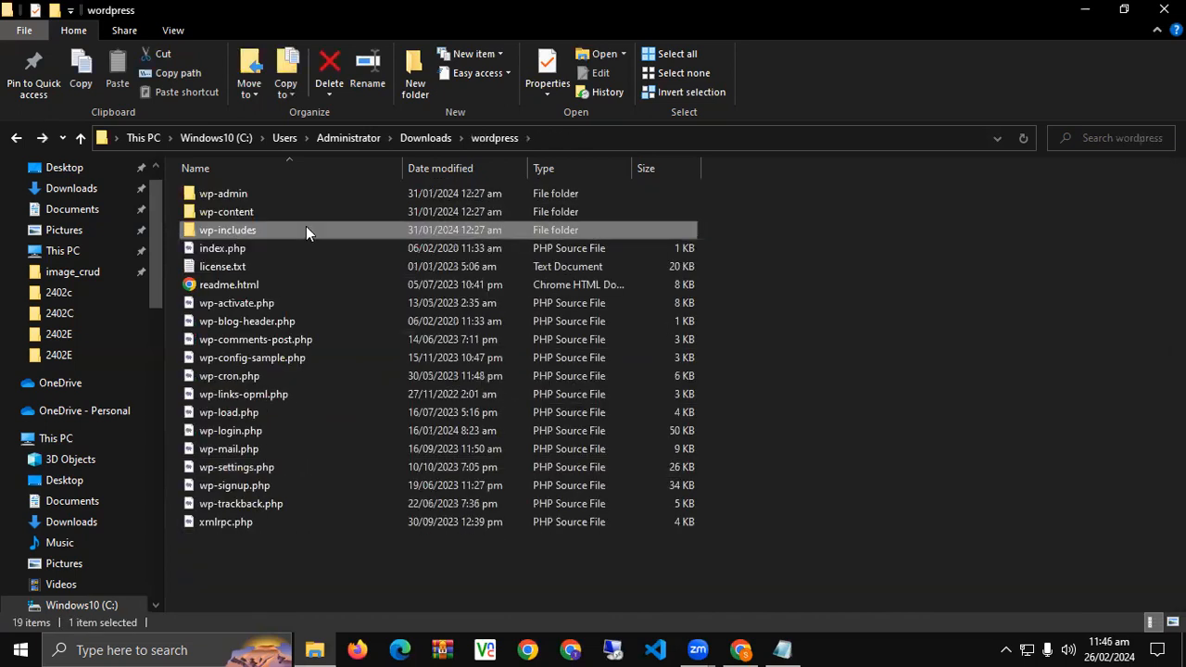
pyautogui.doubleClick(306, 230)
pyautogui.press('BackSpace')
pyautogui.press('BackSpace')
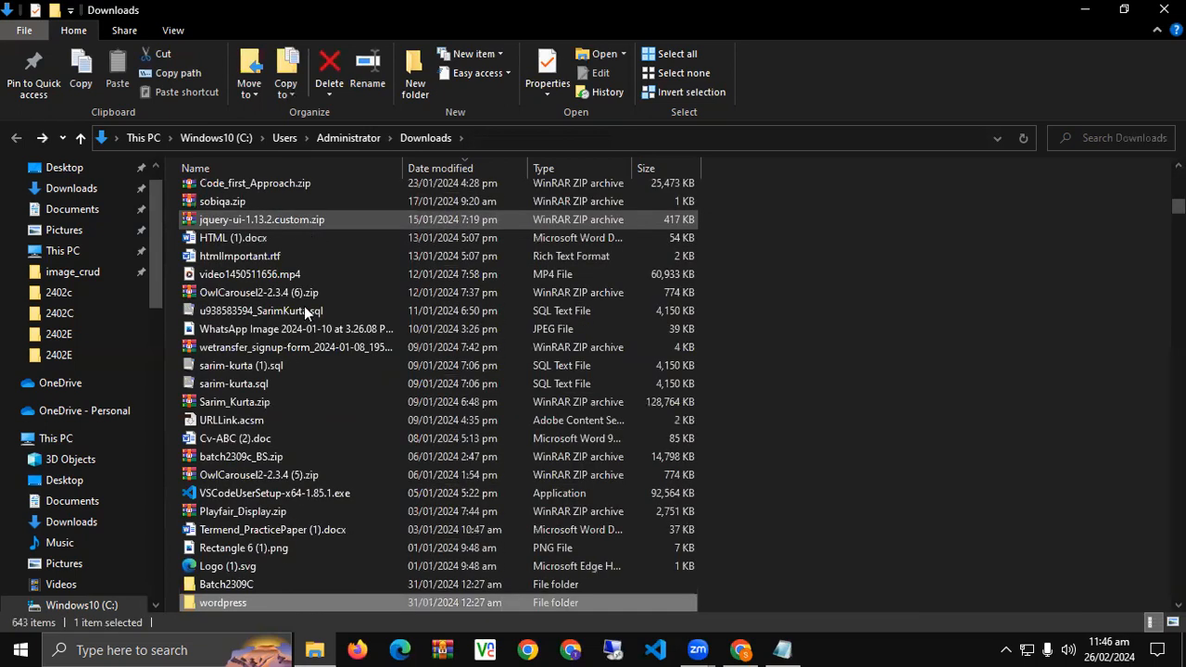
pyautogui.scroll(-3, 306, 310)
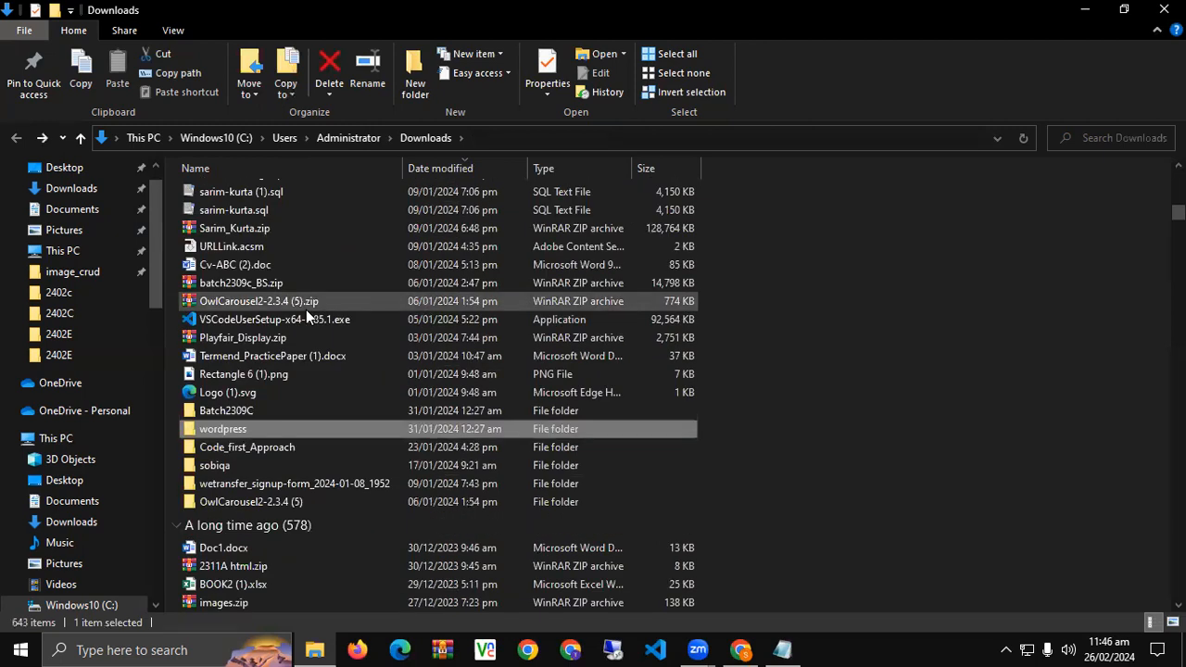
# Rename the wordpress folder in Downloads to 'dm-14' and copy the dm-14 folder.
pyautogui.rightClick(217, 431)
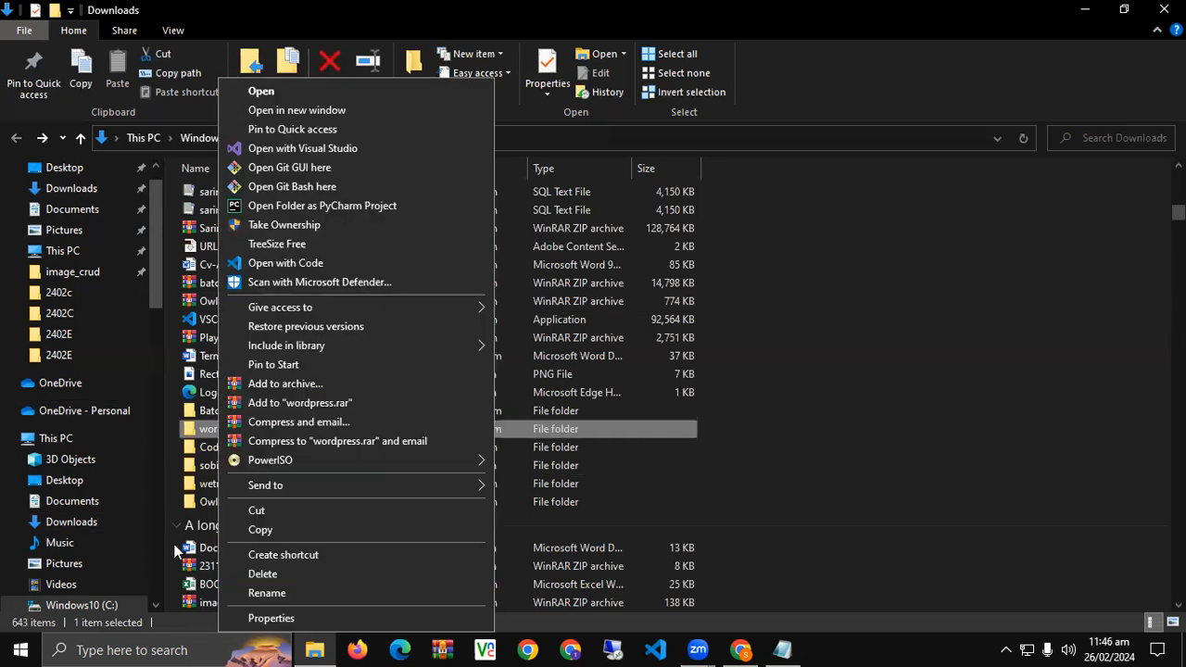
pyautogui.click(267, 593)
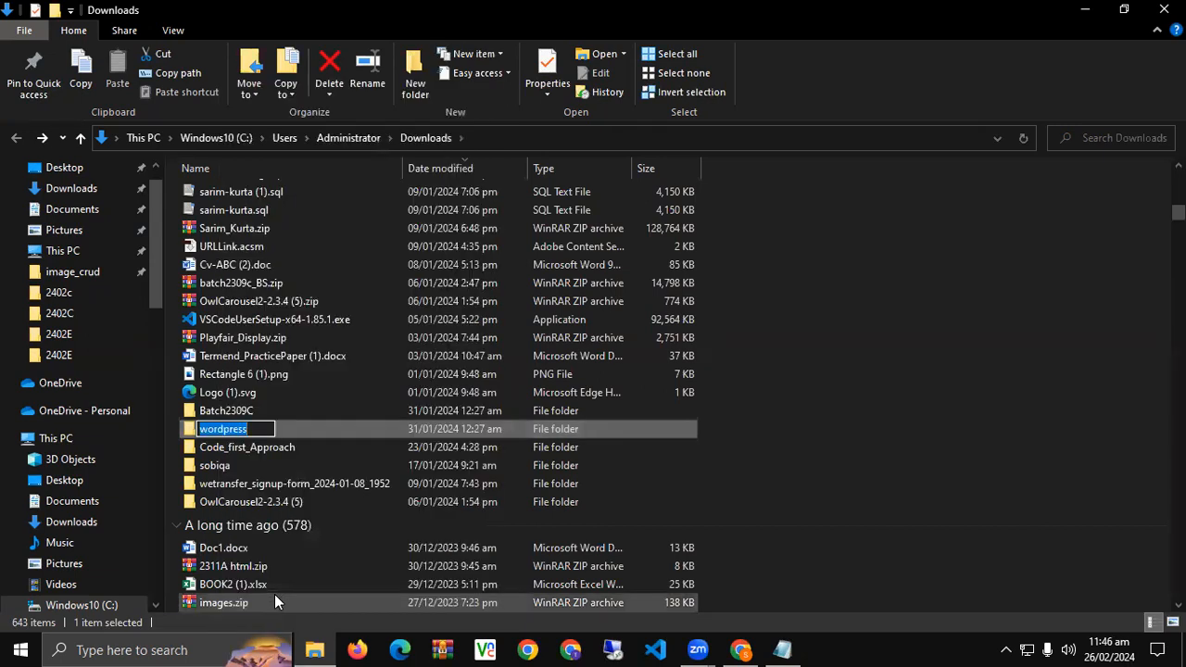
pyautogui.write('dm-')
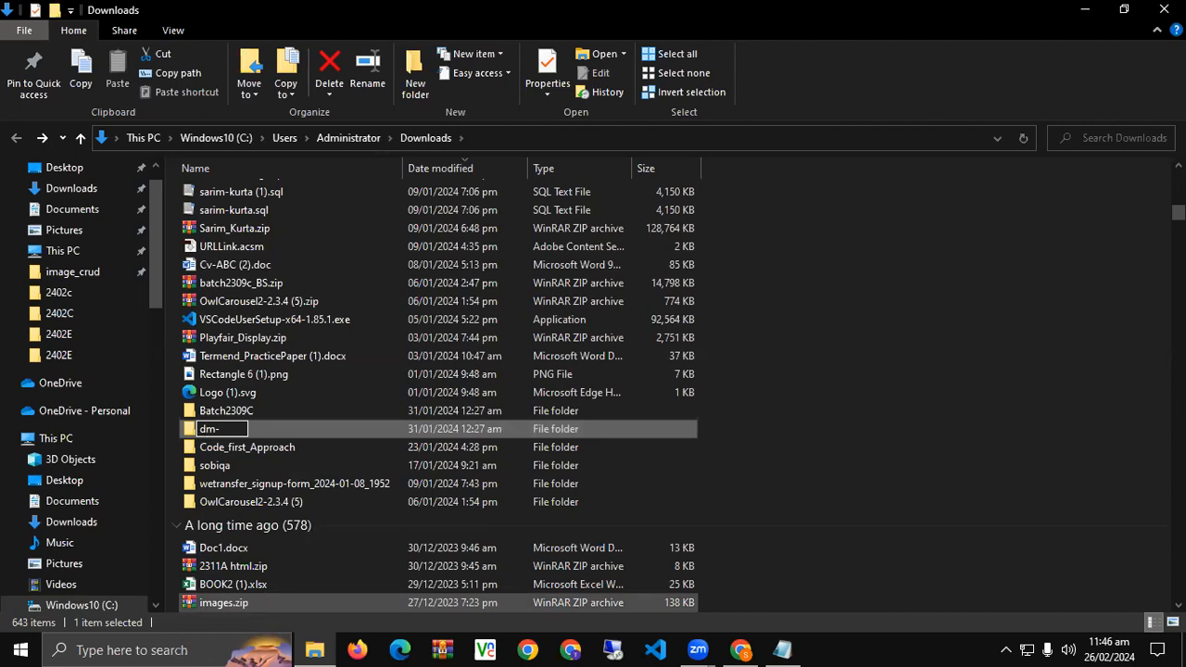
pyautogui.write('14')
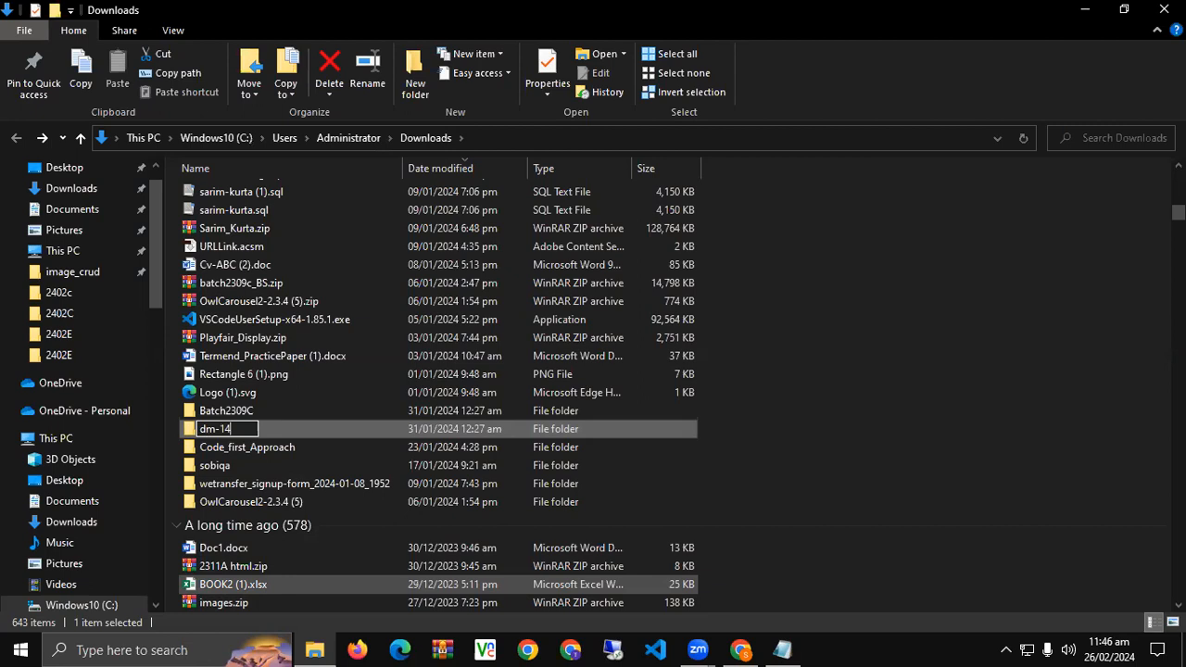
pyautogui.press('Return')
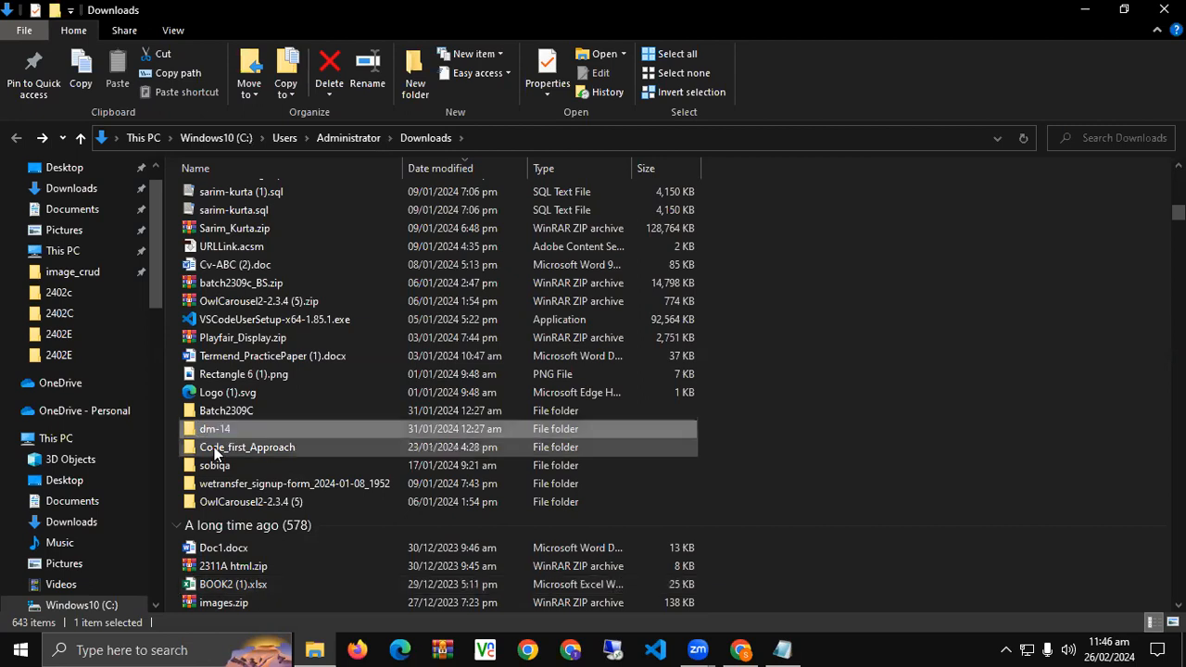
pyautogui.rightClick(232, 430)
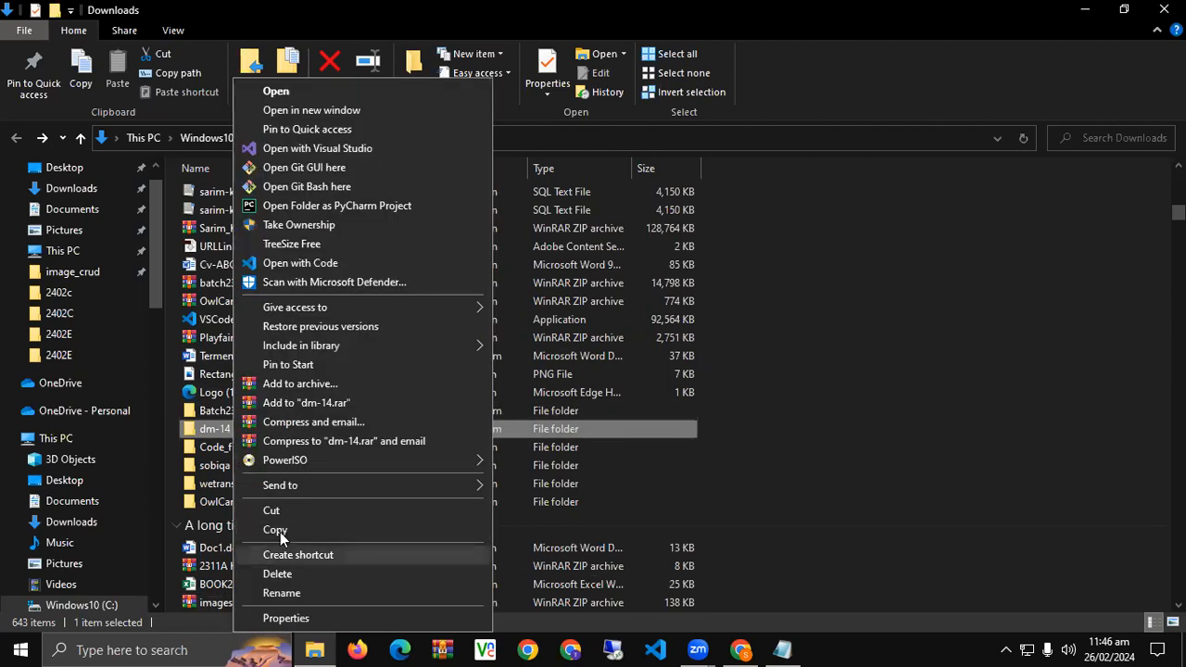
pyautogui.click(286, 529)
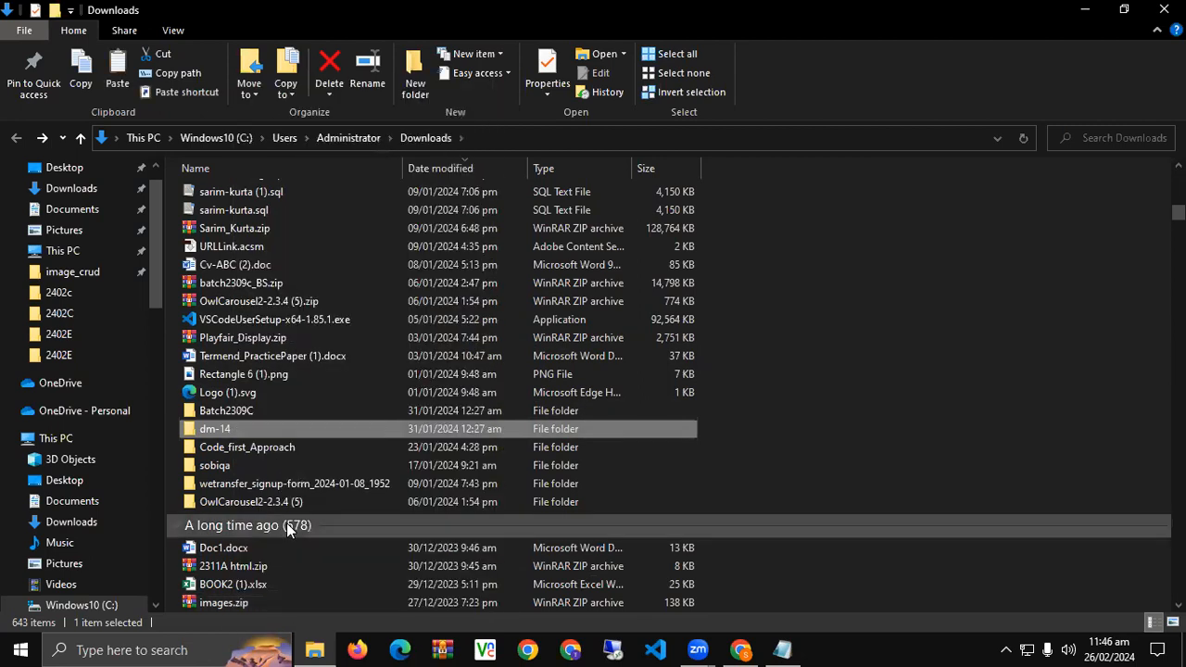
pyautogui.rightClick(219, 429)
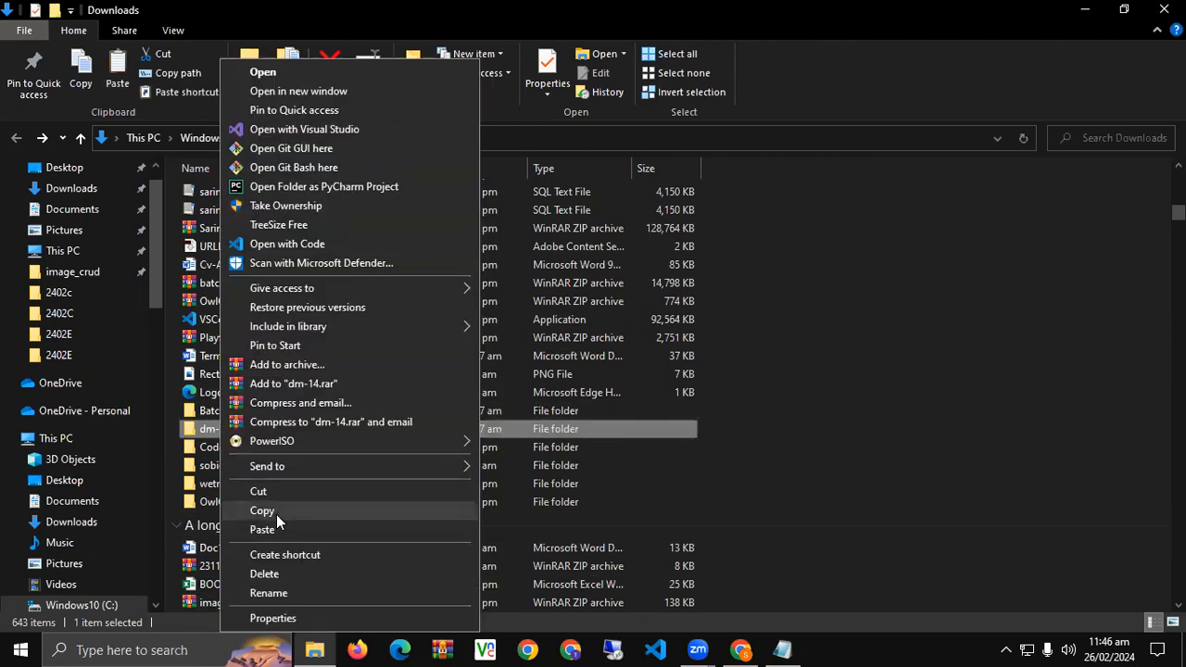
pyautogui.click(276, 514)
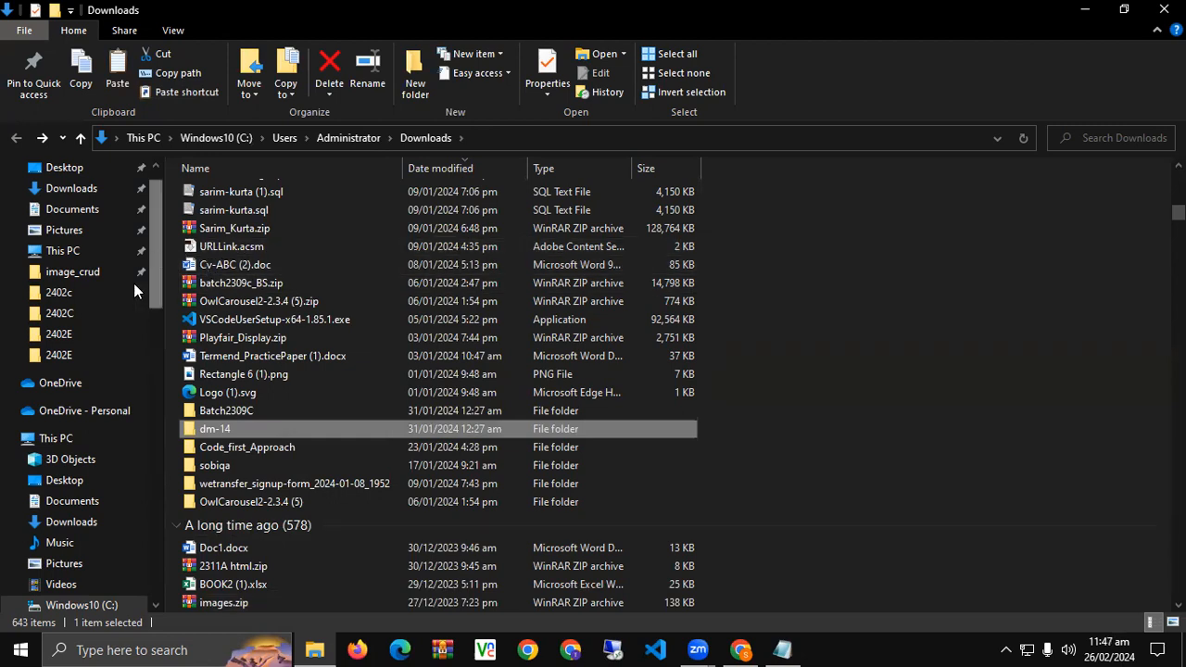
# Open the DATA (D:) drive from This PC and jump down its file list.
pyautogui.scroll(-1, 89, 512)
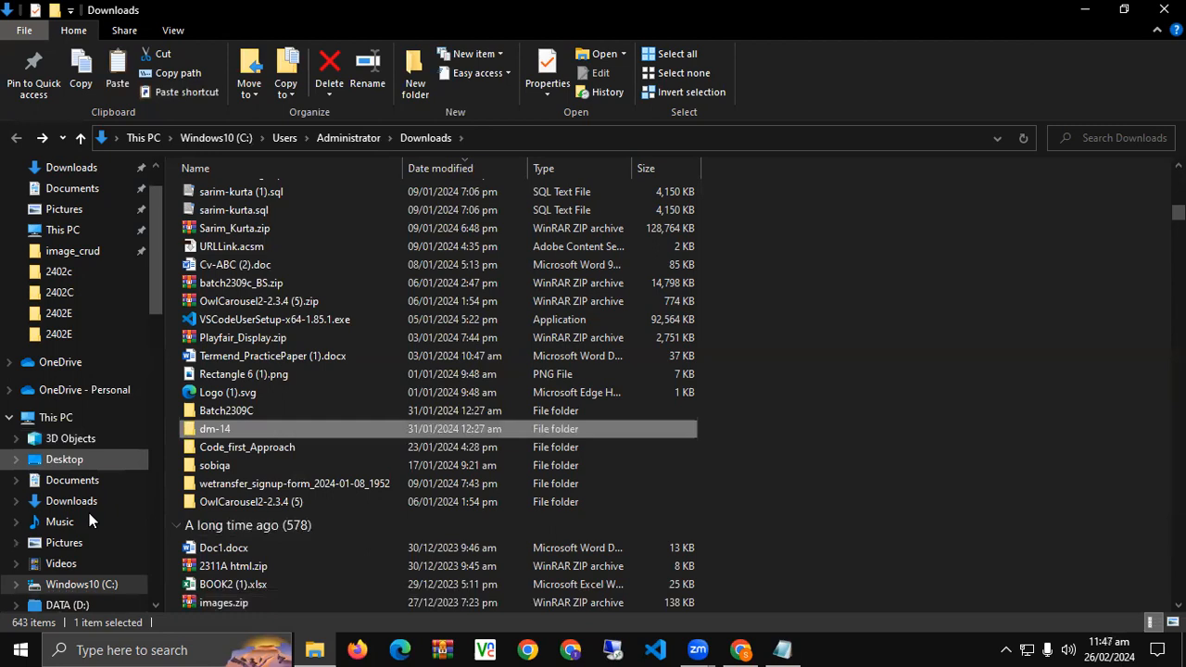
pyautogui.click(91, 603)
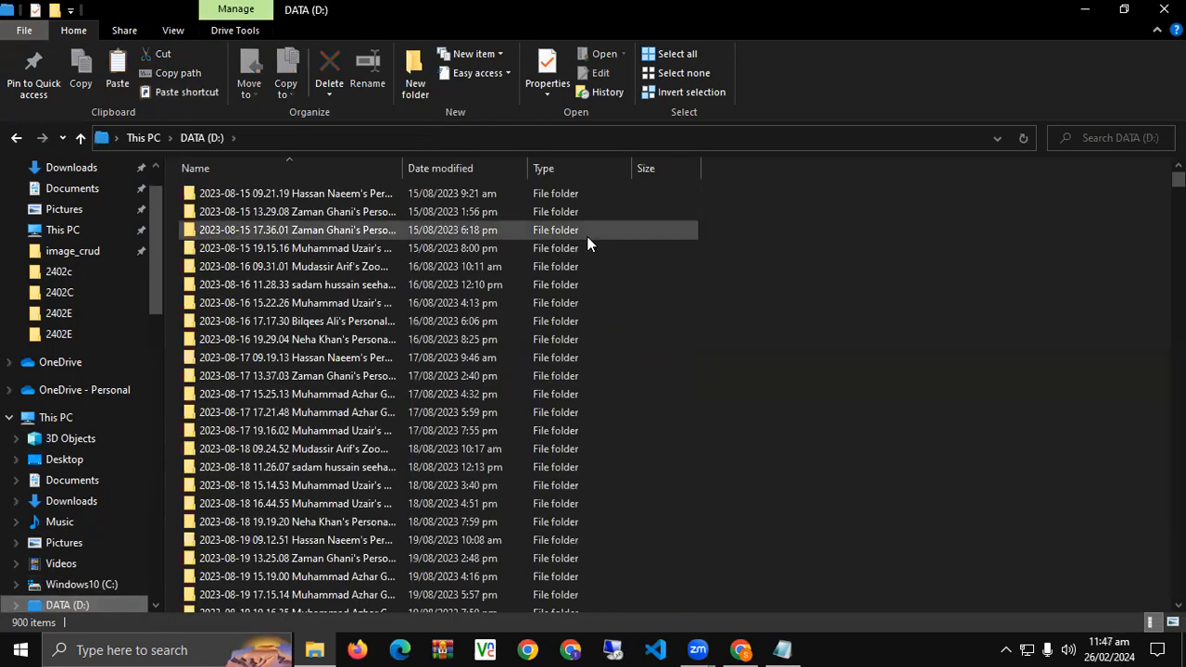
pyautogui.click(54, 419)
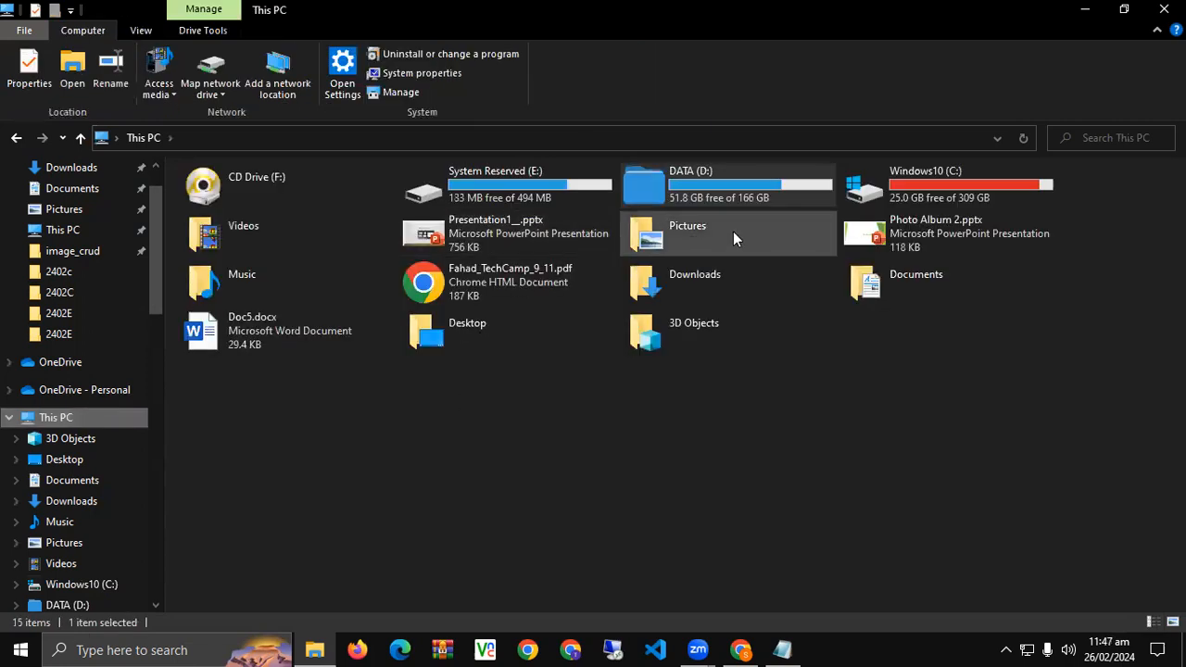
pyautogui.doubleClick(713, 199)
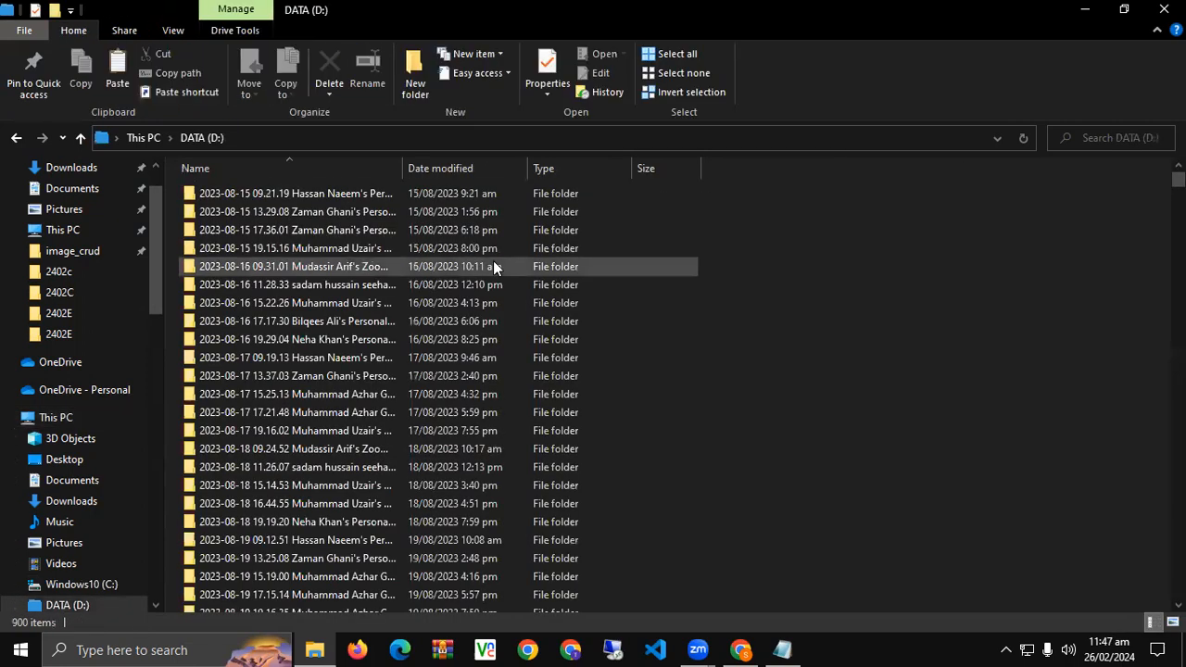
pyautogui.press('w')
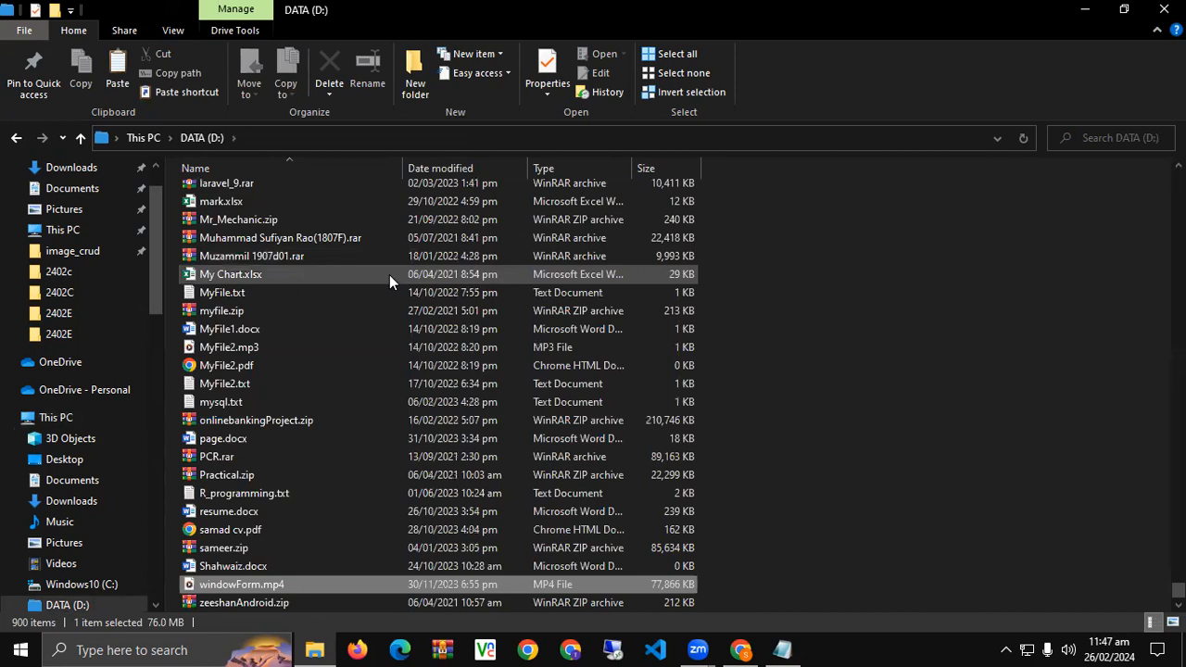
# Paste the downloaded WordPress files into D:\www so the dm-14 folder is copied there.
pyautogui.press('w')
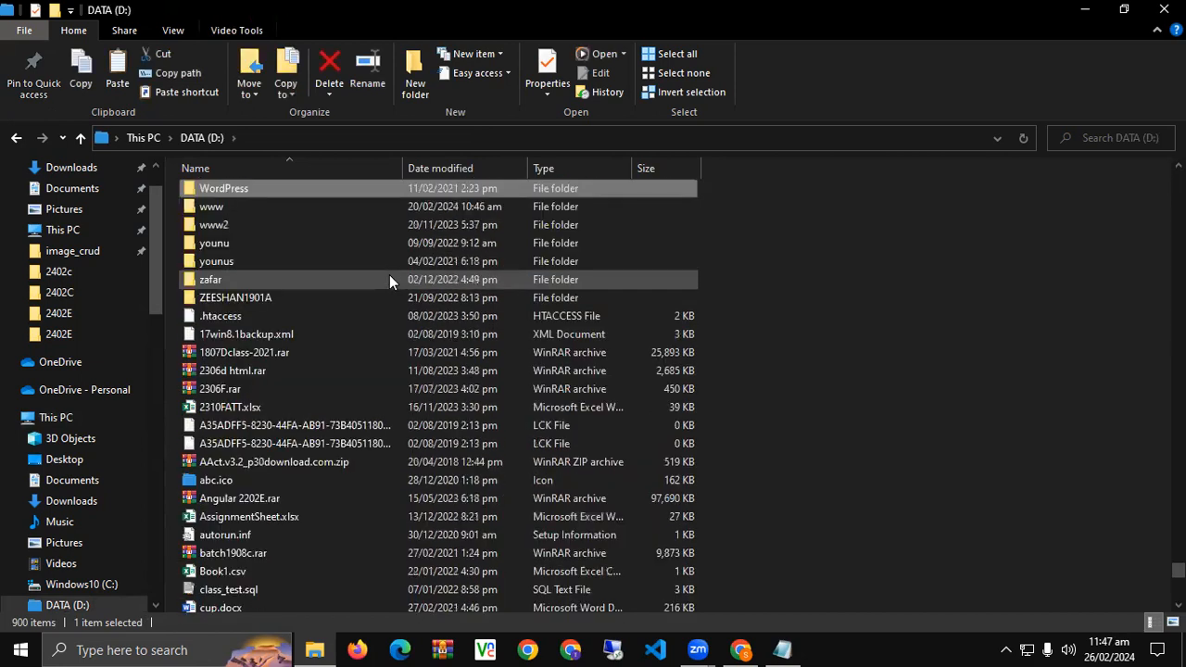
pyautogui.doubleClick(246, 207)
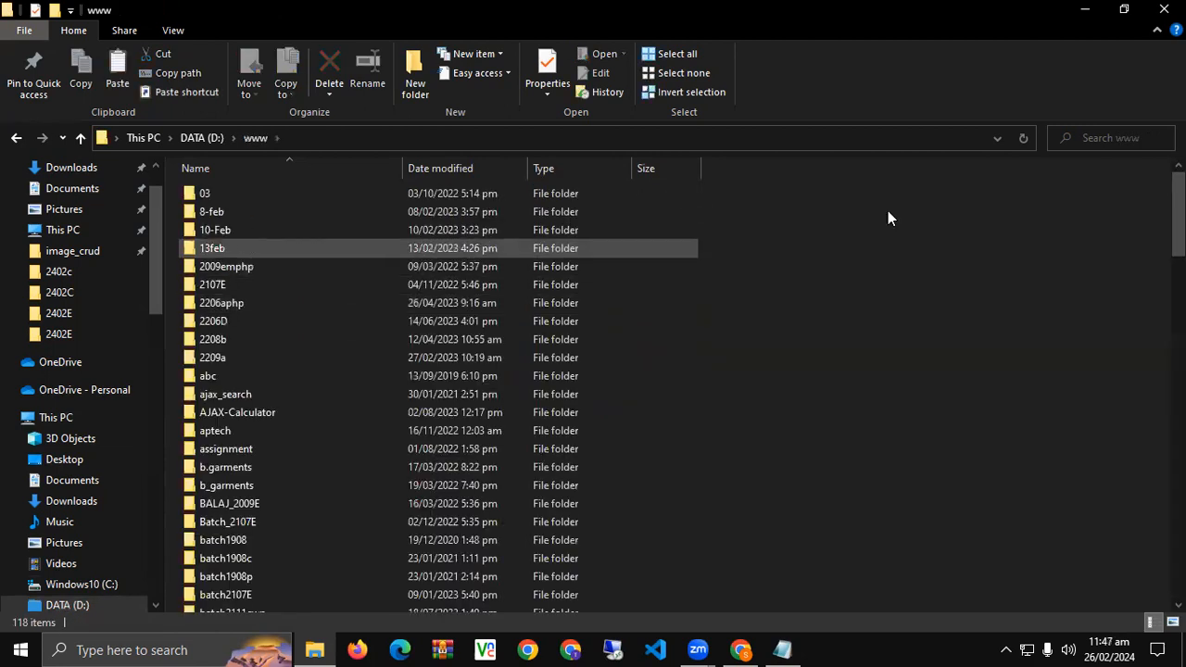
pyautogui.rightClick(902, 209)
pyautogui.click(941, 330)
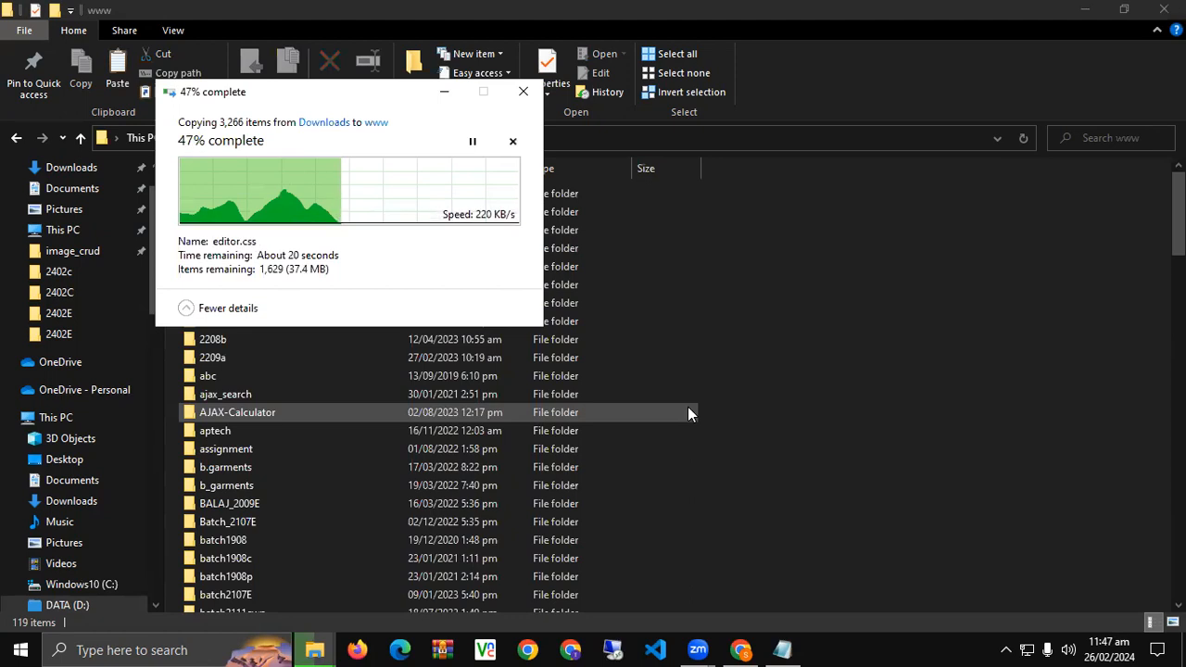
pyautogui.moveTo(374, 102); pyautogui.dragTo(813, 289)
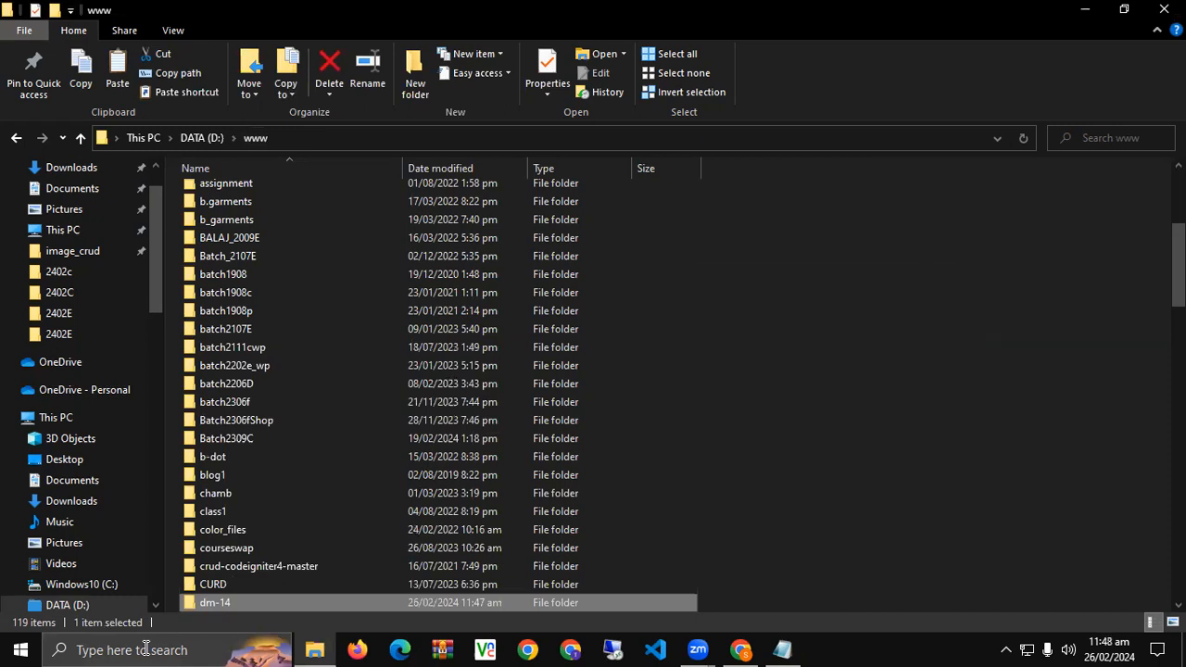
# Dismiss the download popup and close the WordPress download and release archive tabs.
pyautogui.click(741, 650)
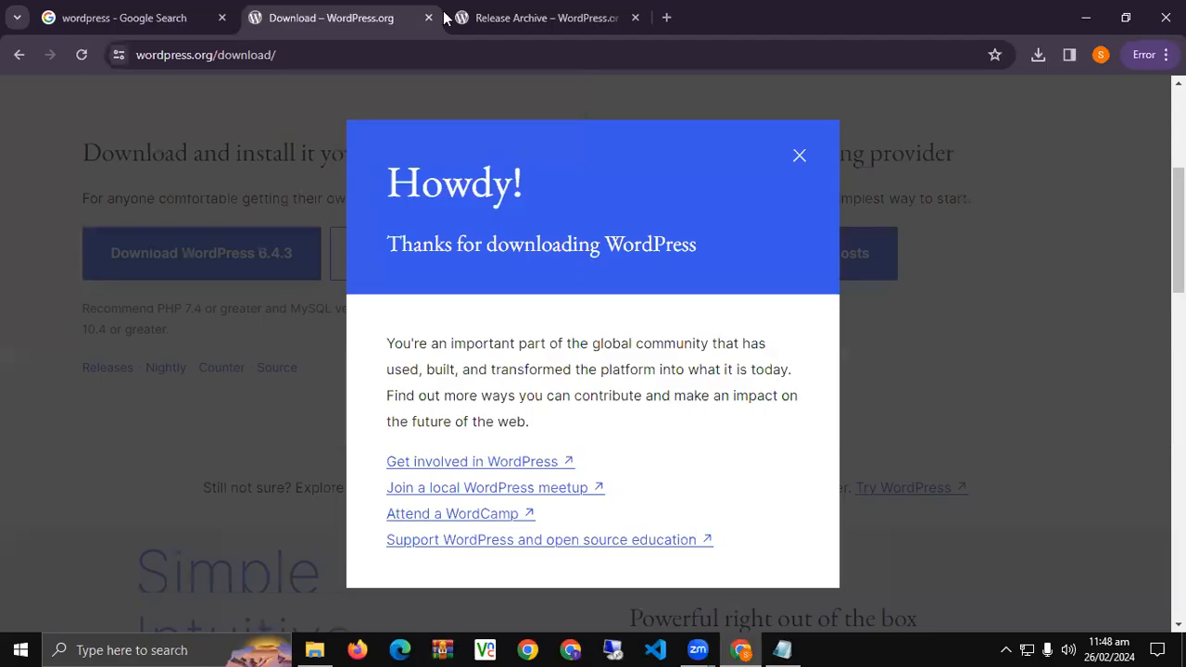
pyautogui.press('Escape')
pyautogui.hotkey('ctrl', 'w')
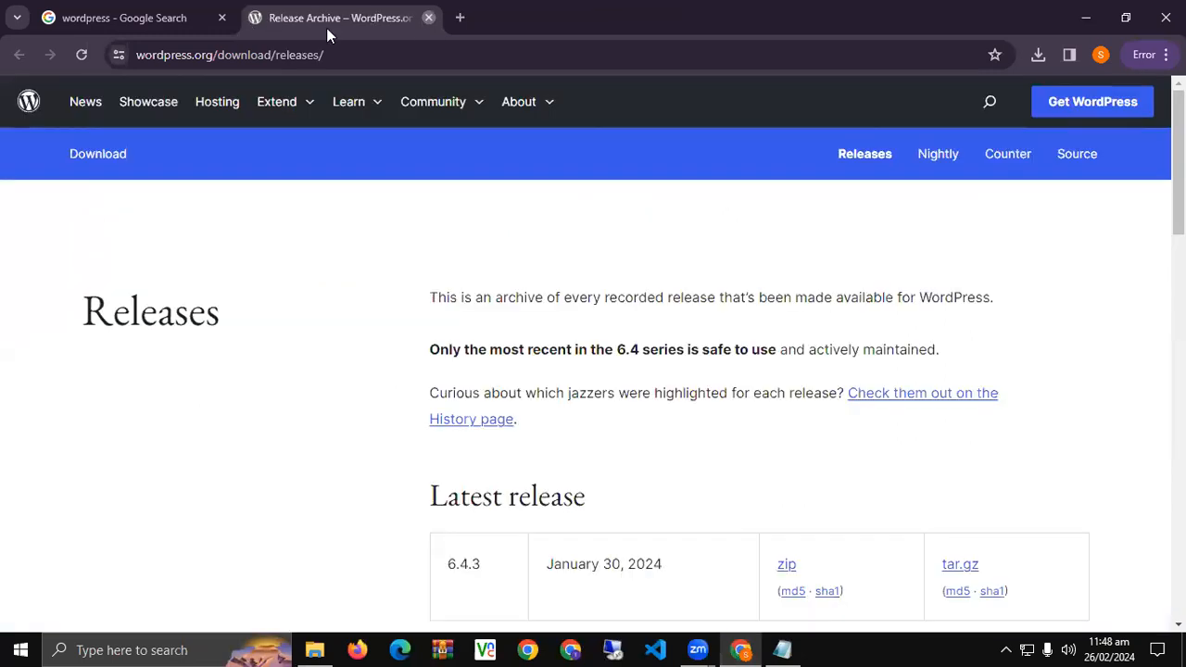
pyautogui.hotkey('ctrl', 'w')
# In a fresh tab, close the Google search tab and load localhost:2124.
pyautogui.hotkey('ctrl', 't')
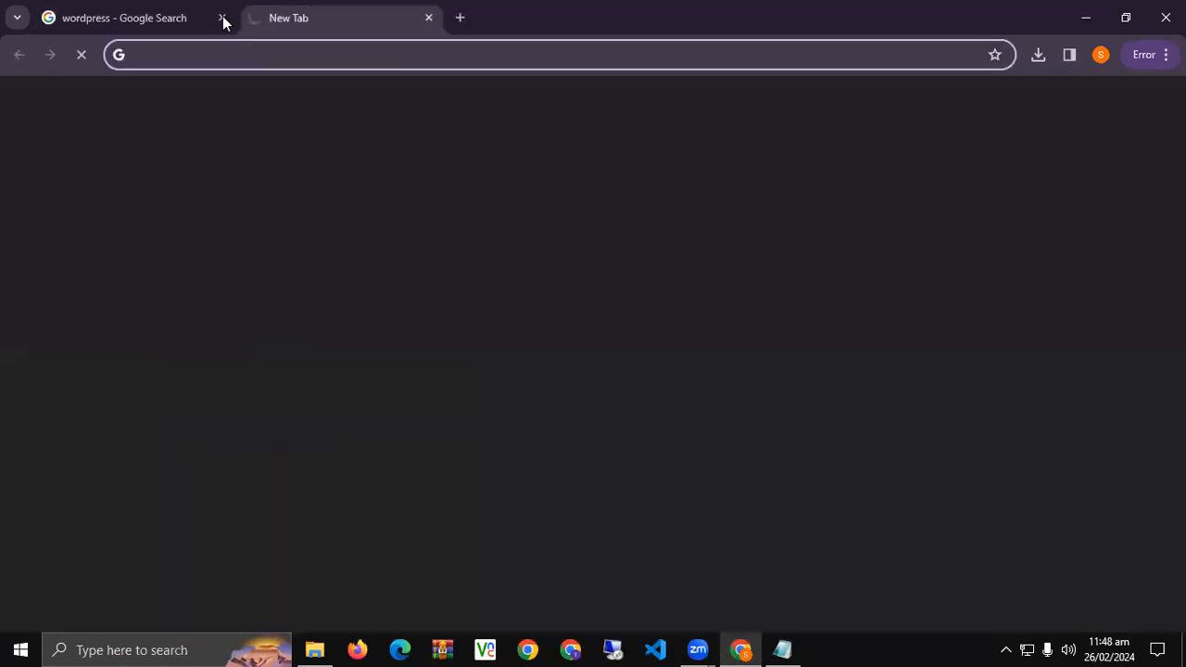
pyautogui.click(221, 17)
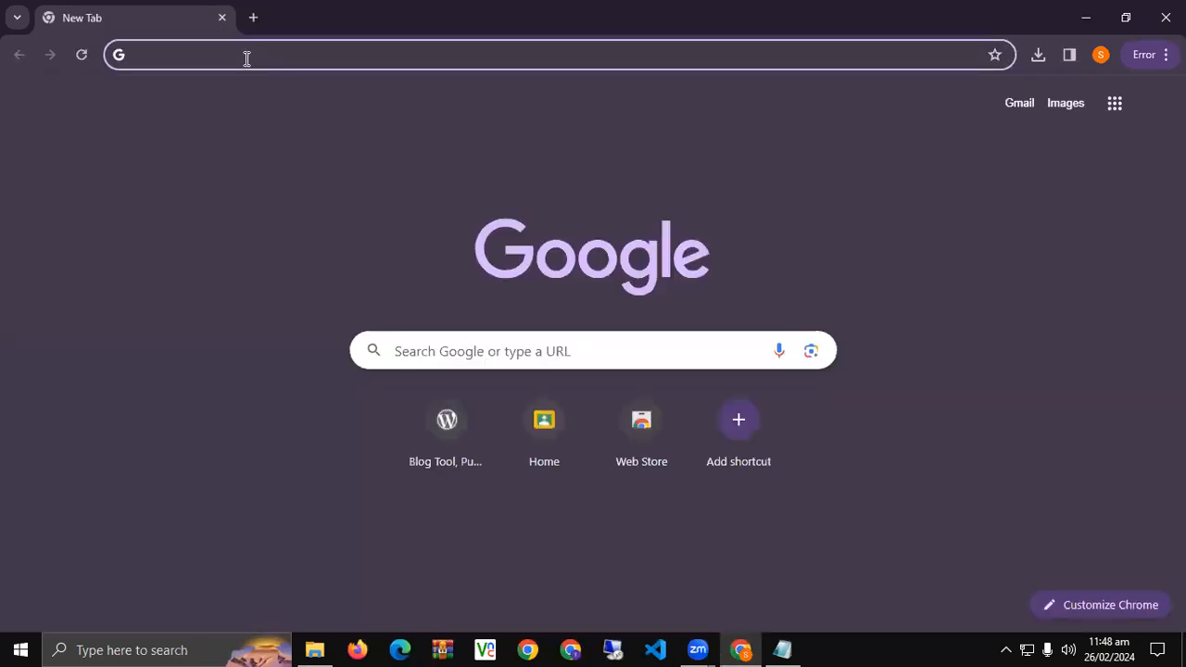
pyautogui.write('localhos')
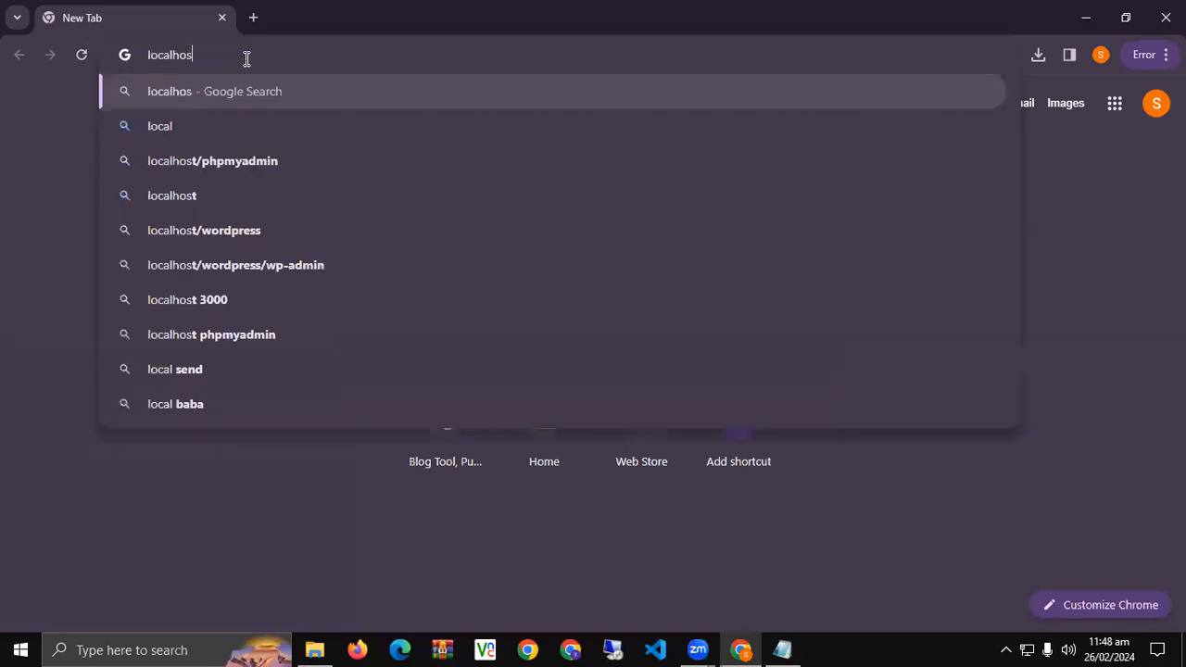
pyautogui.write('t:')
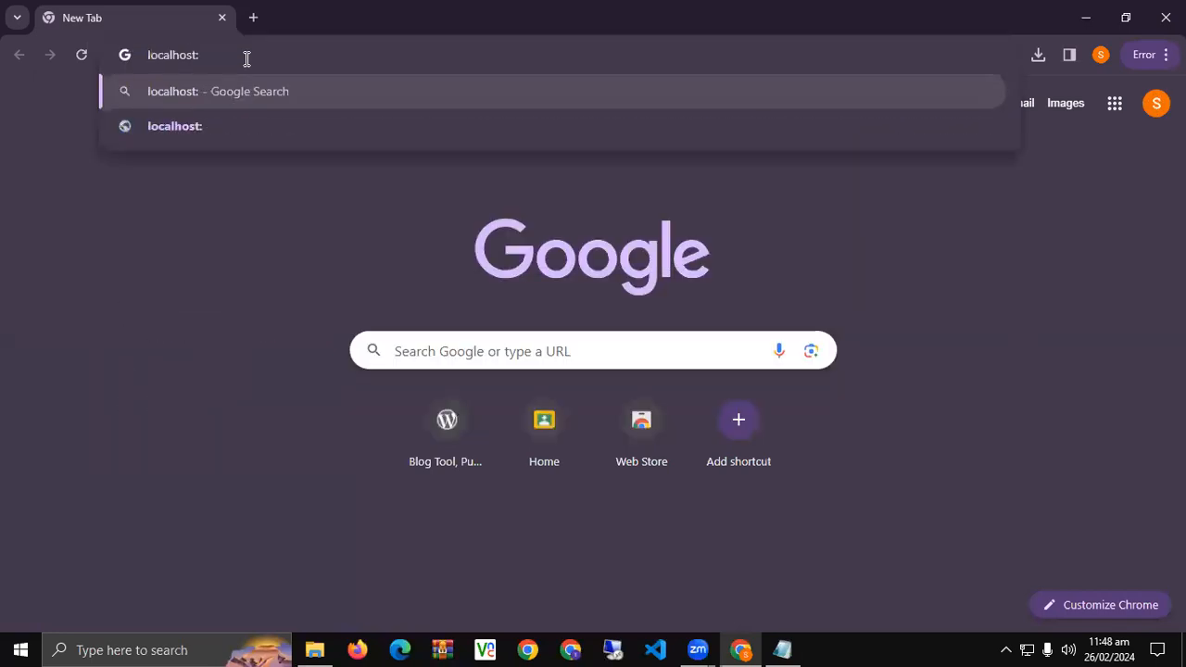
pyautogui.write('2124')
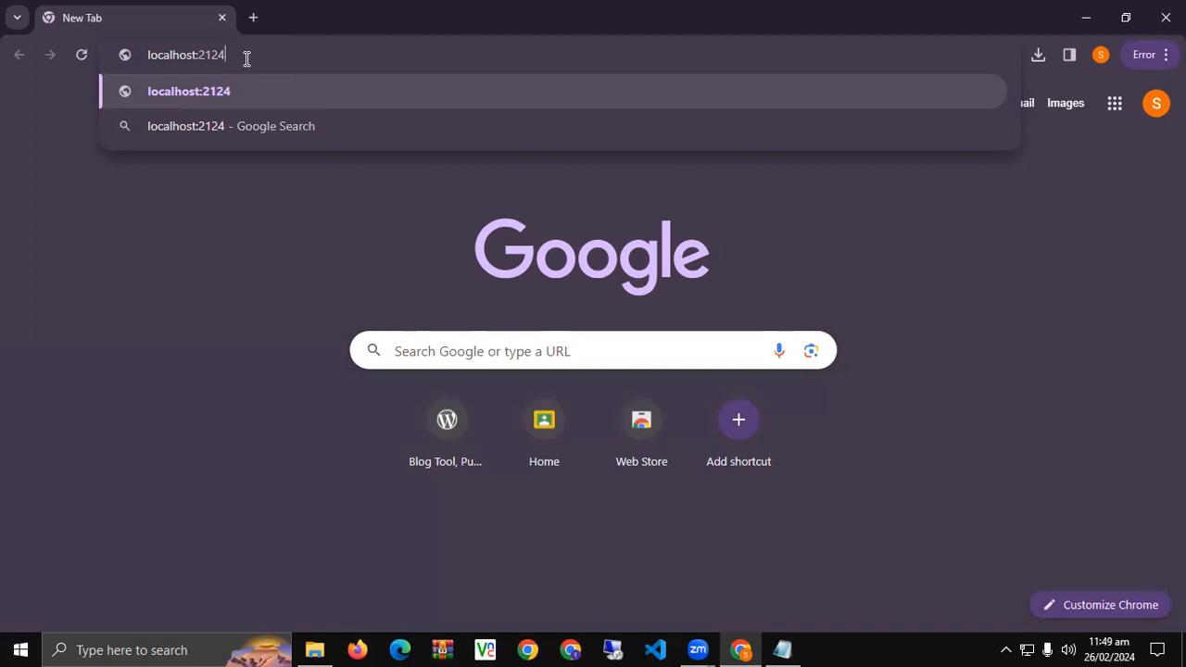
pyautogui.press('Return')
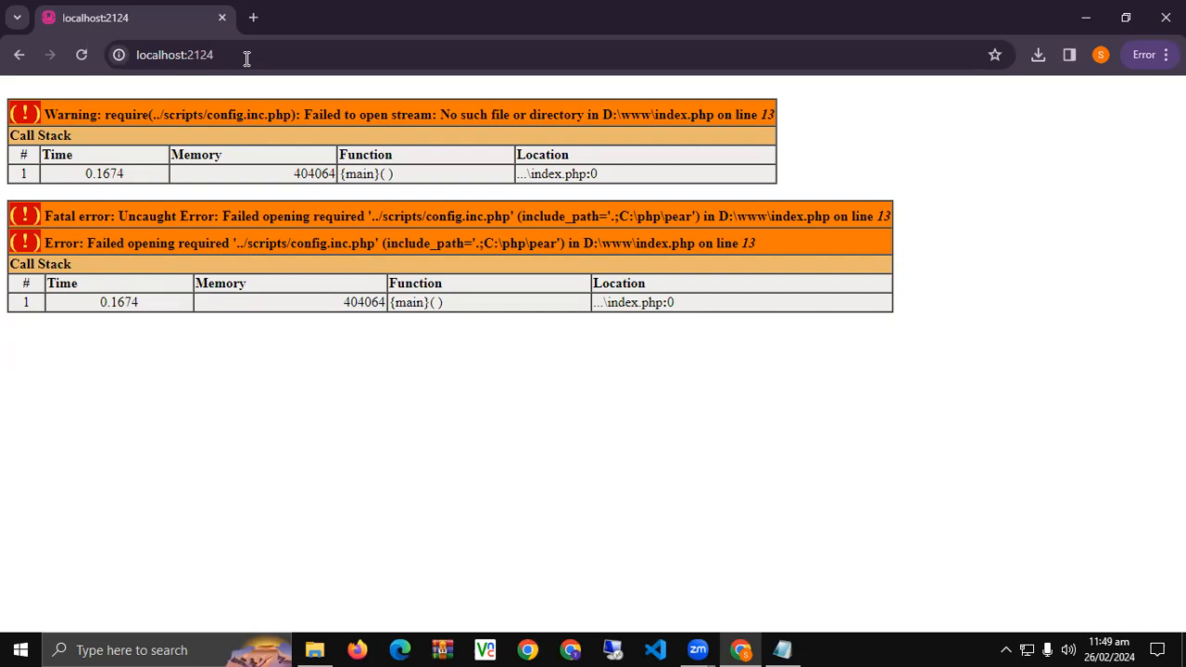
# Load localhost:2124/dm-14 to reach the WordPress setup language page.
pyautogui.click(246, 58)
pyautogui.click(322, 57)
pyautogui.write('/')
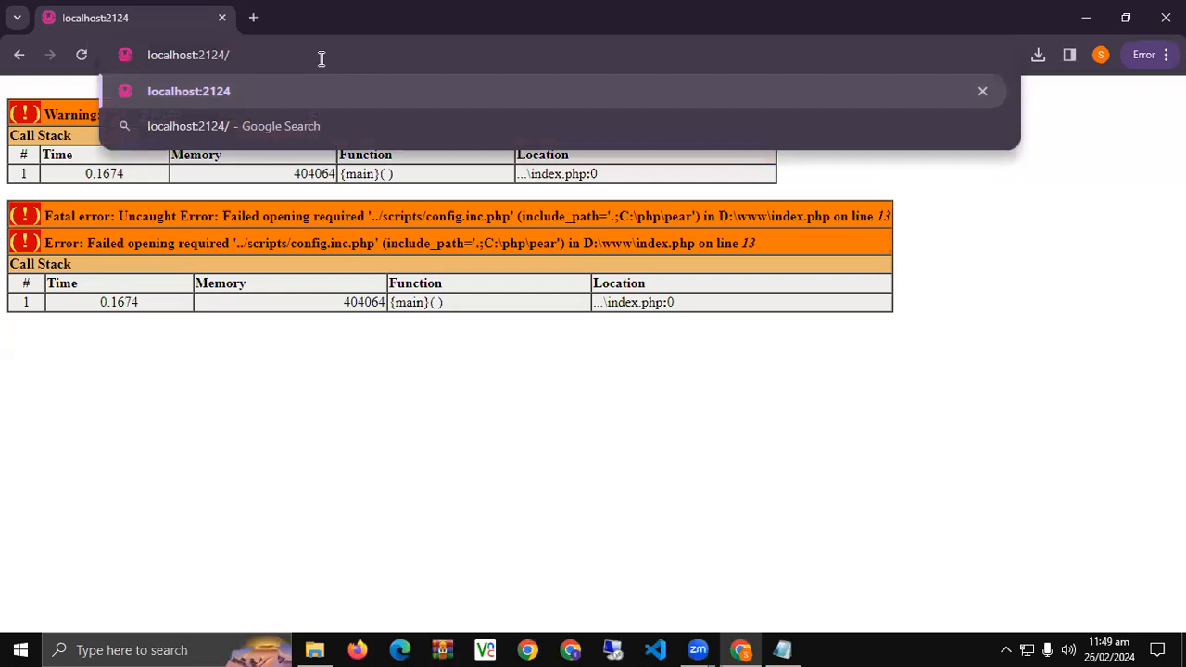
pyautogui.write('dm-14')
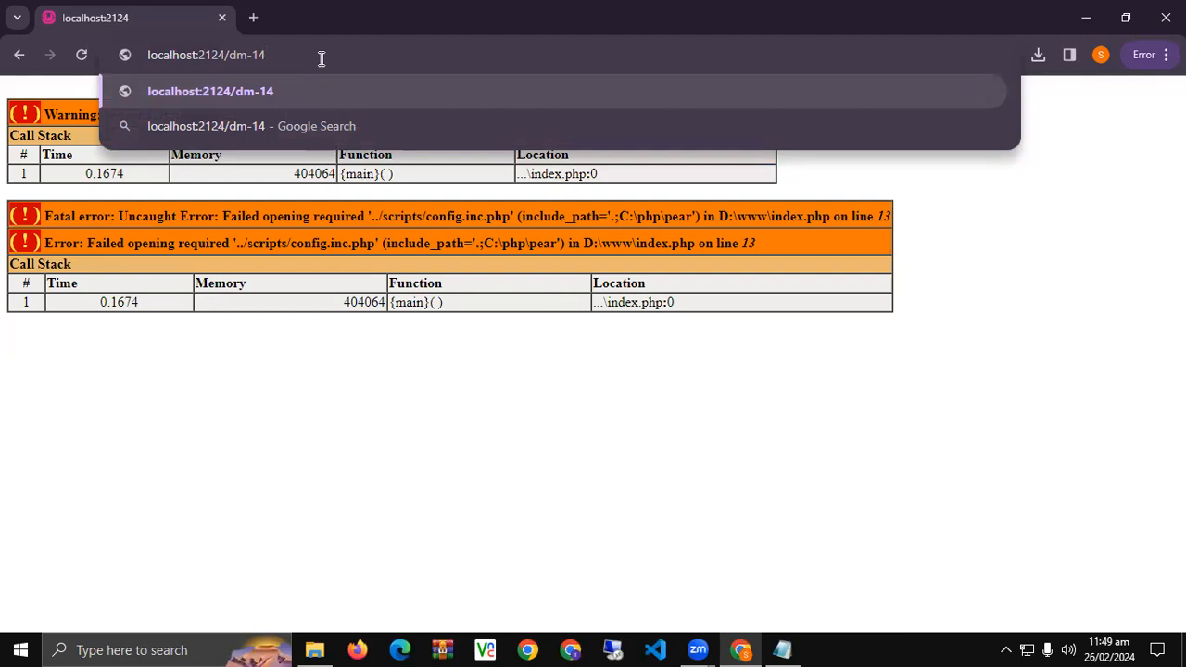
pyautogui.press('Return')
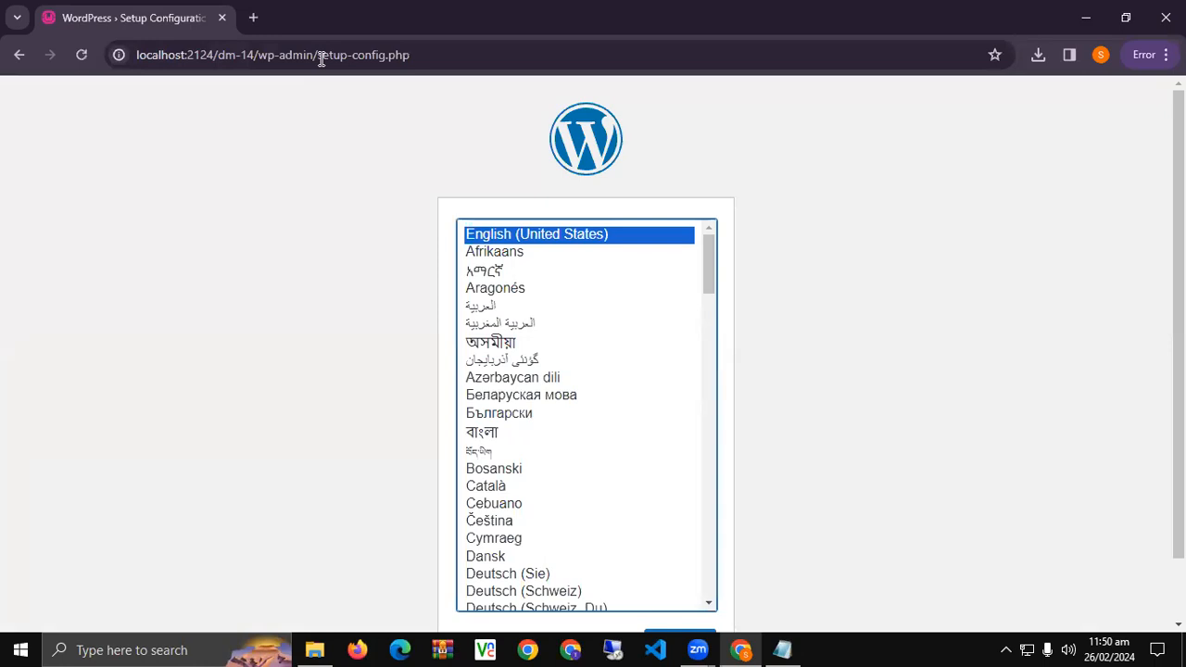
# Keep English (United States) as the setup language and continue.
pyautogui.scroll(-1, 318, 170)
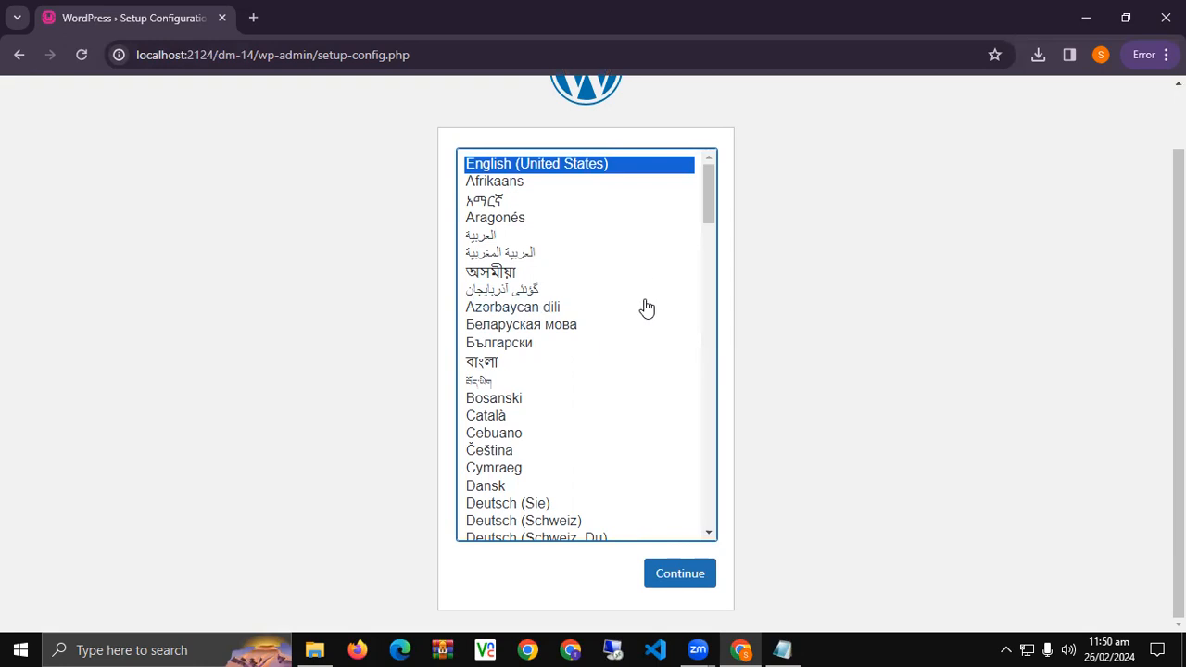
pyautogui.scroll(-7, 556, 371)
pyautogui.scroll(-16, 549, 380)
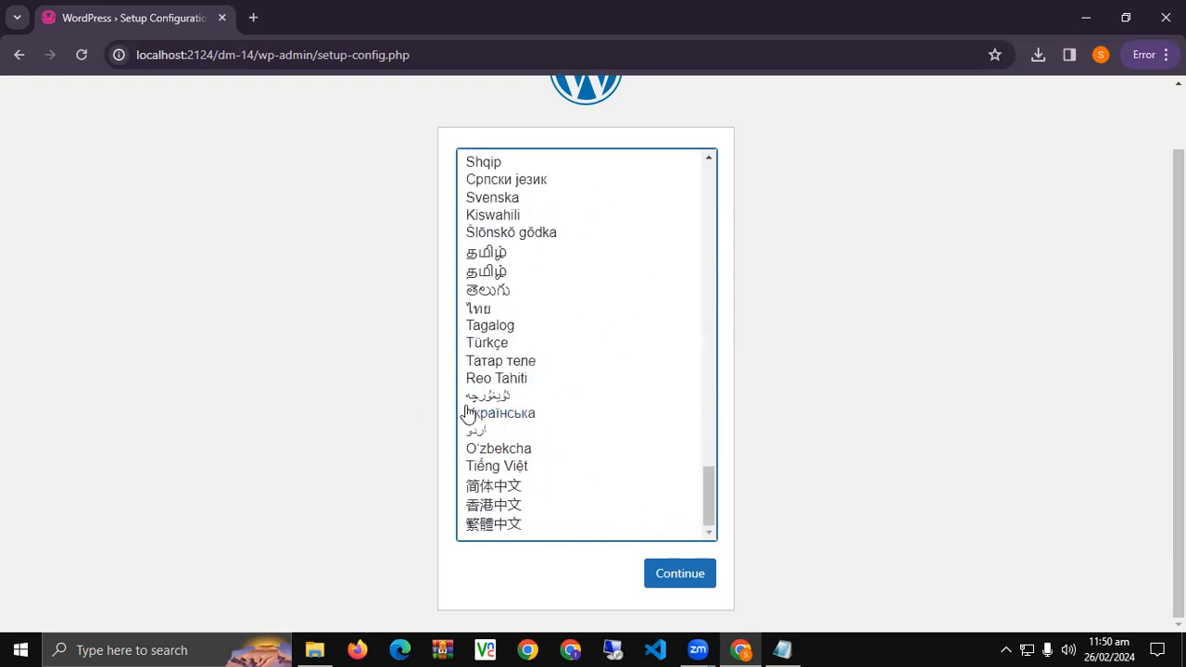
pyautogui.scroll(20, 526, 426)
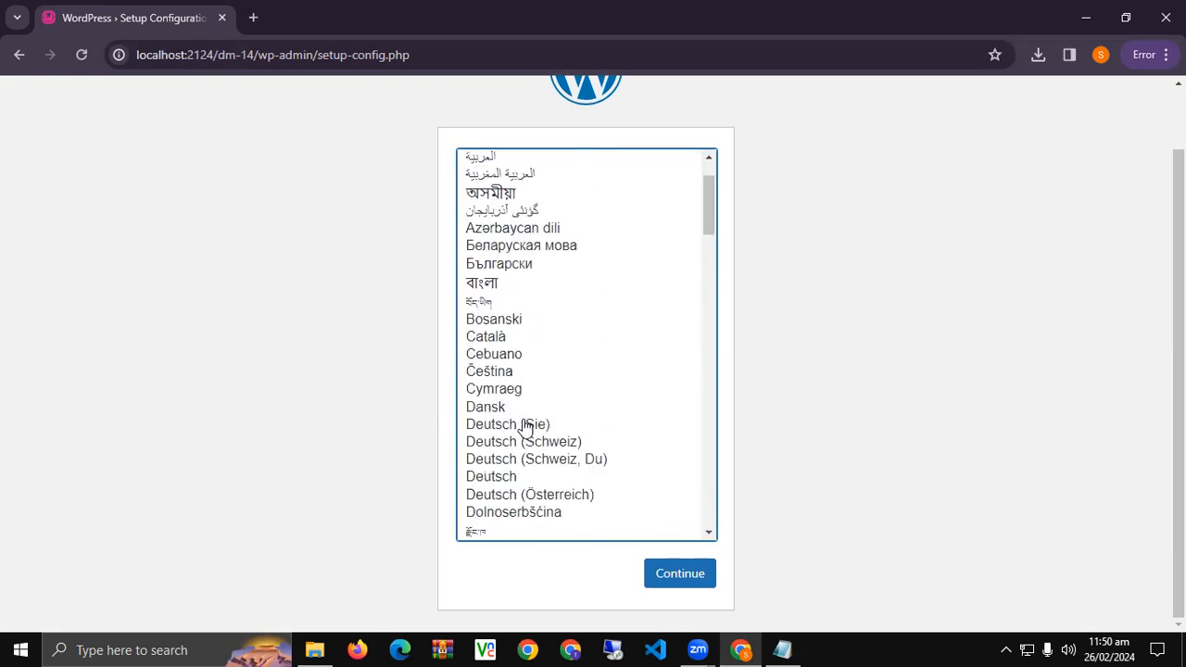
pyautogui.scroll(1, 396, 458)
pyautogui.scroll(-1, 876, 426)
pyautogui.click(679, 573)
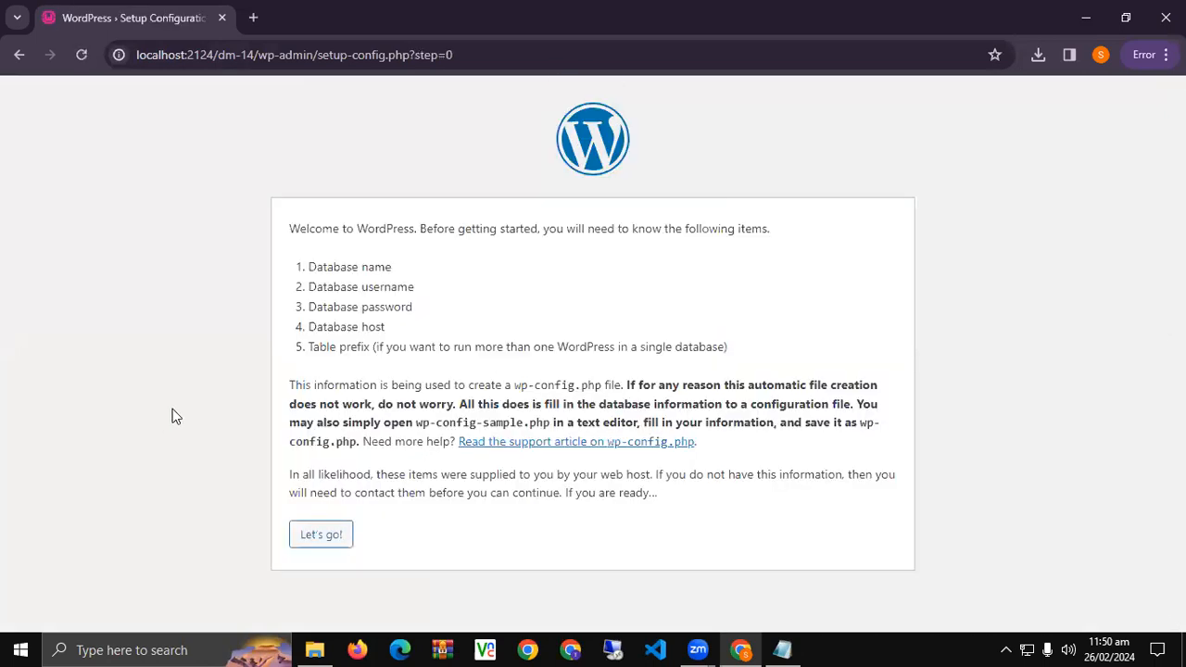
# Highlight the welcome text and the required database items while reading them.
pyautogui.moveTo(285, 227); pyautogui.dragTo(750, 235)
pyautogui.click(279, 232)
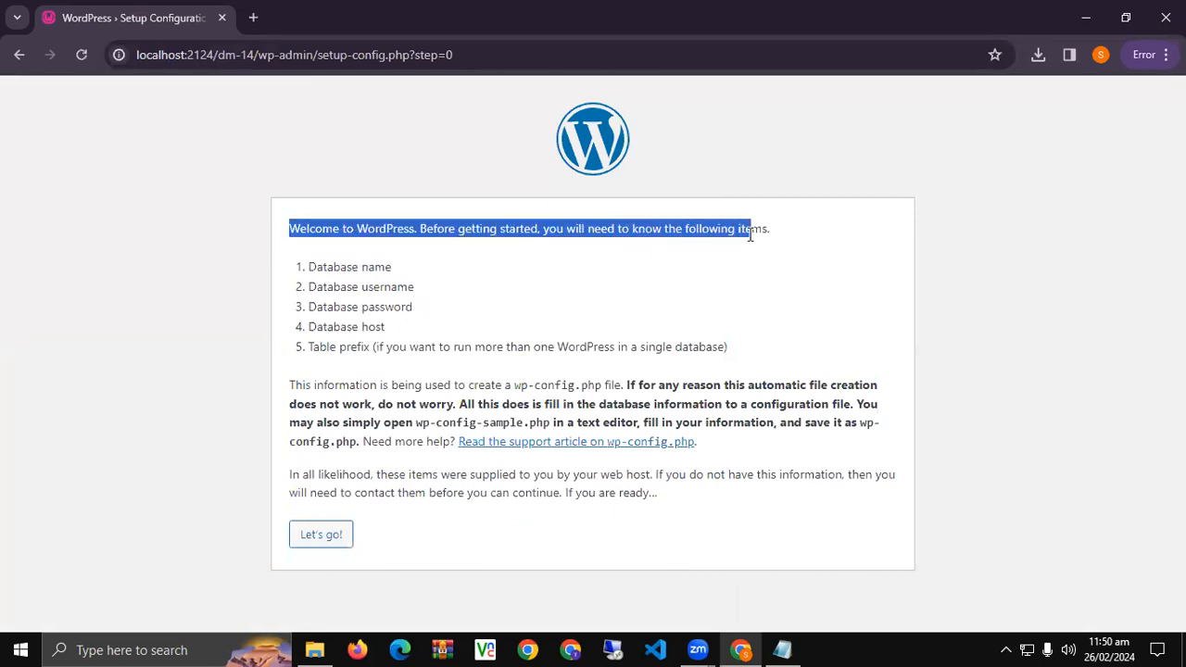
pyautogui.moveTo(309, 266); pyautogui.dragTo(422, 343)
pyautogui.click(421, 343)
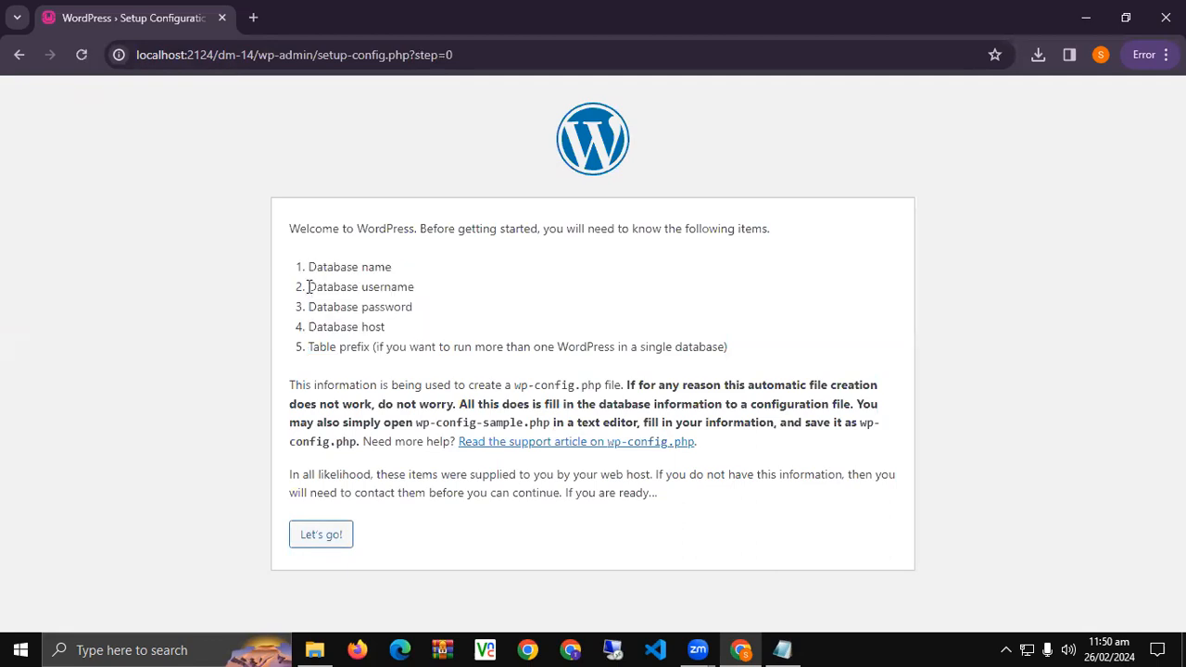
pyautogui.doubleClick(323, 268)
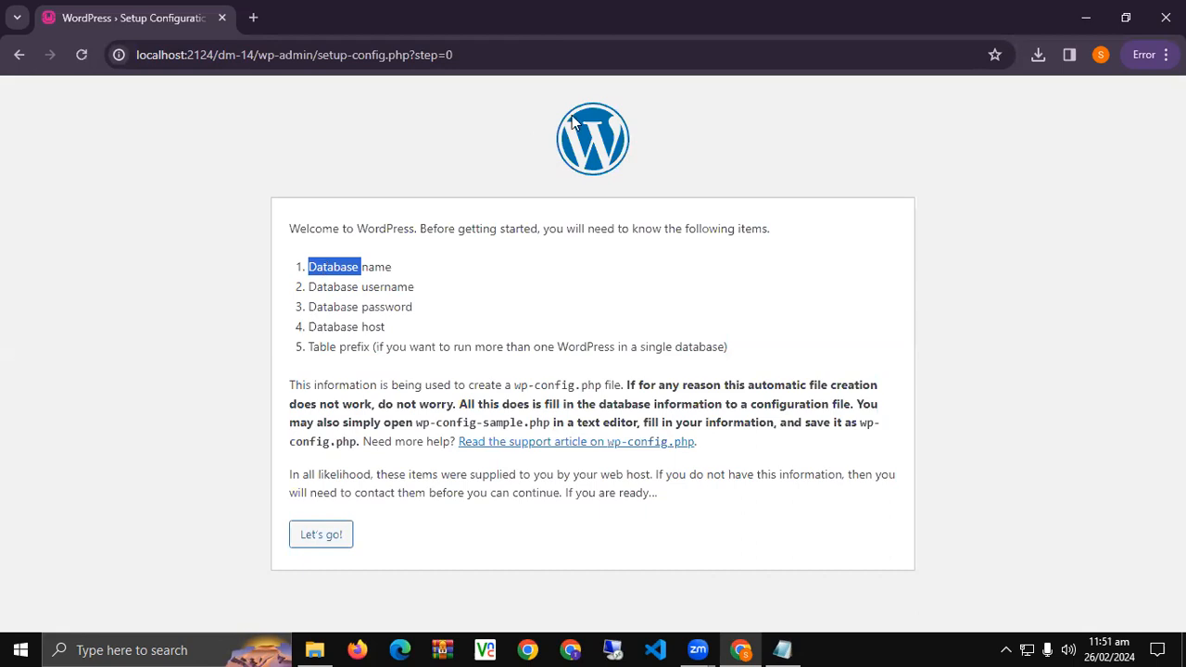
# Load localhost:2124/phpmyadmin in a new tab.
pyautogui.click(259, 18)
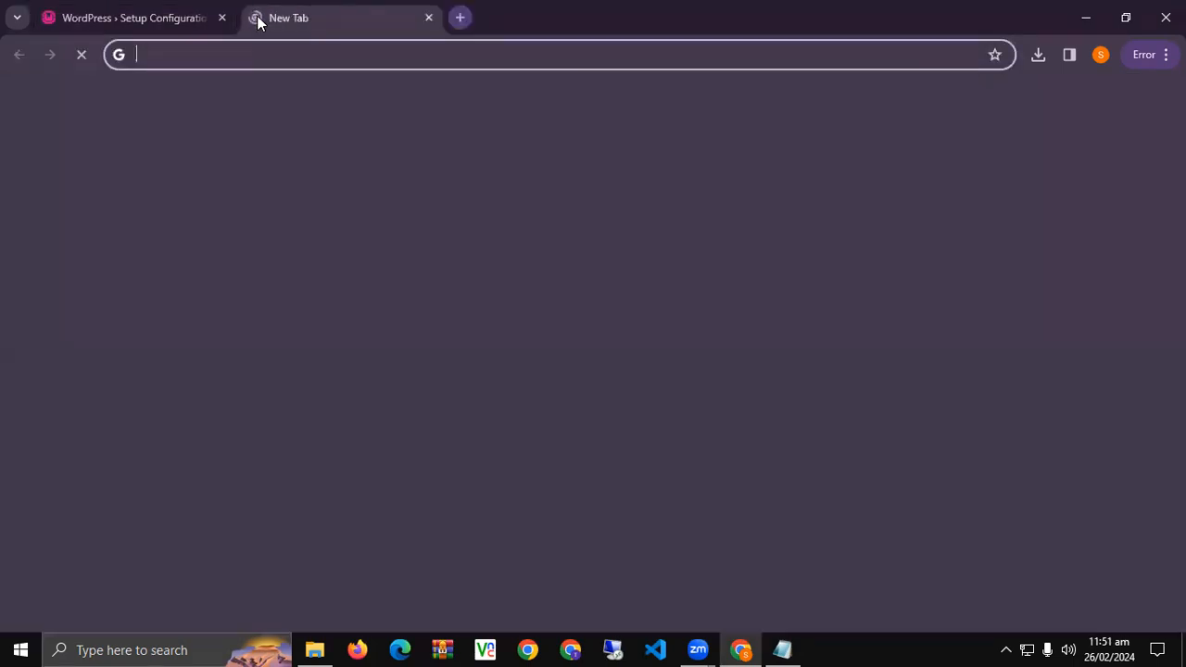
pyautogui.write('localh')
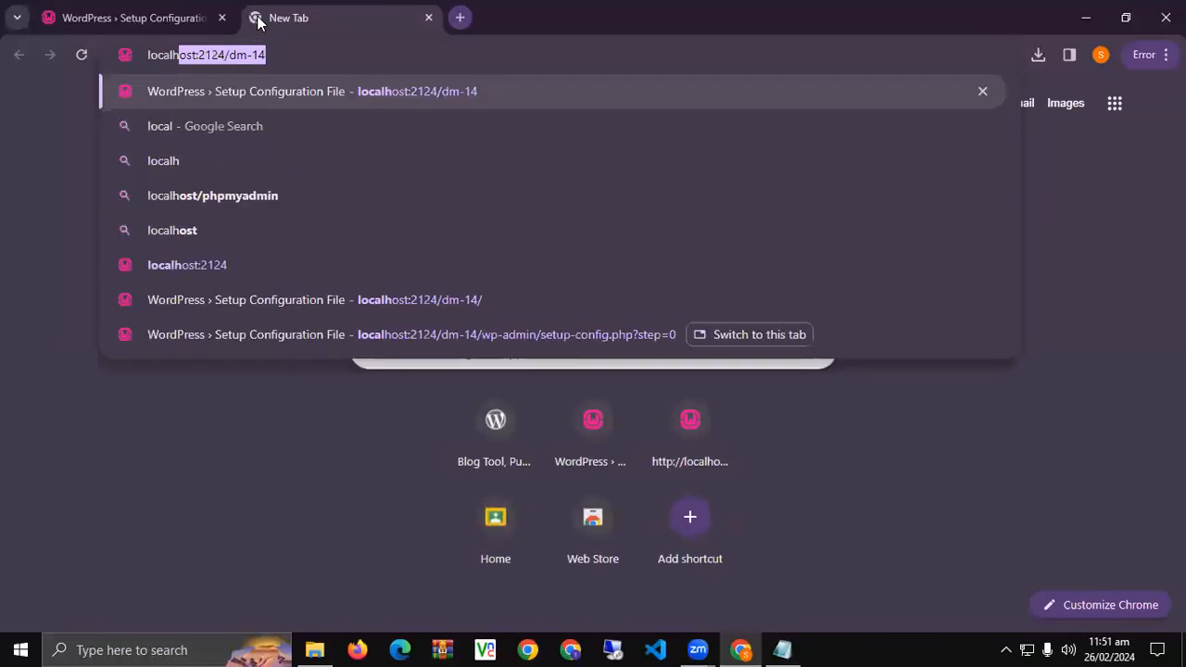
pyautogui.write('ost:21')
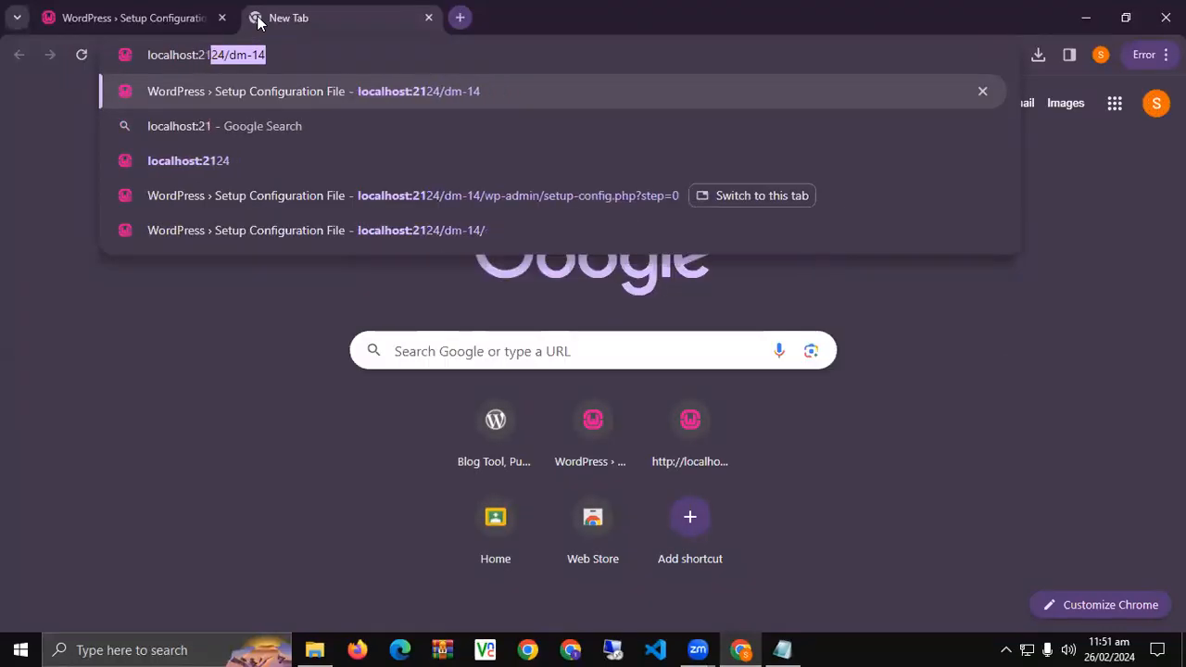
pyautogui.write('24')
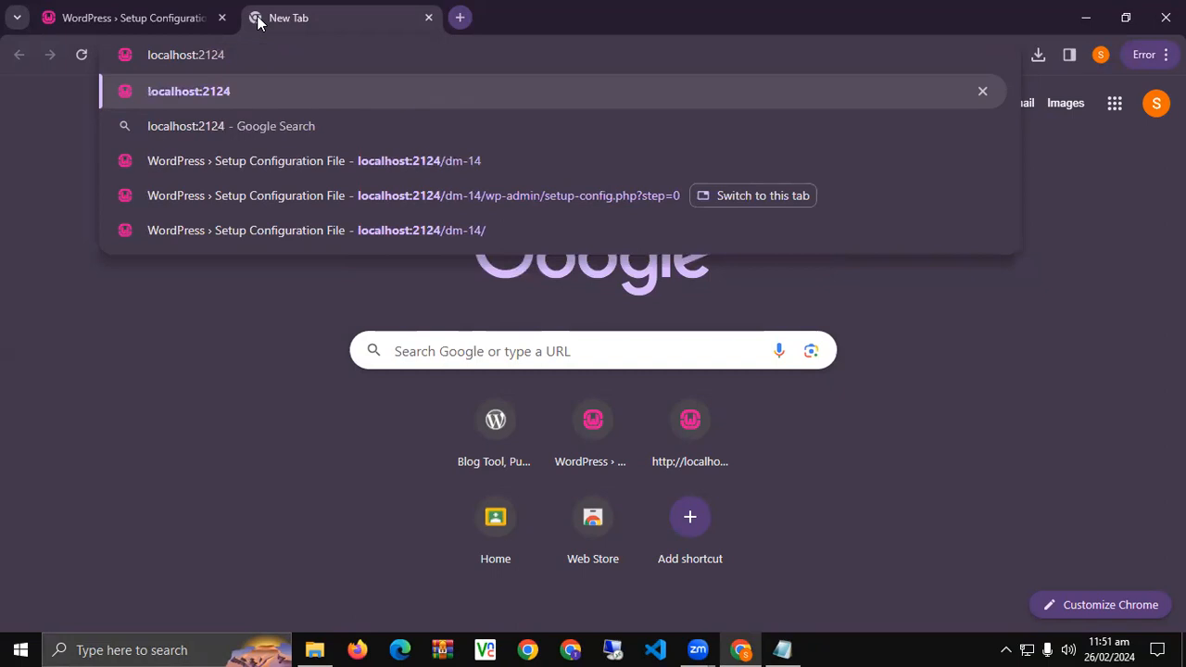
pyautogui.press('BackSpace')
pyautogui.write('4/phpmyadmin')
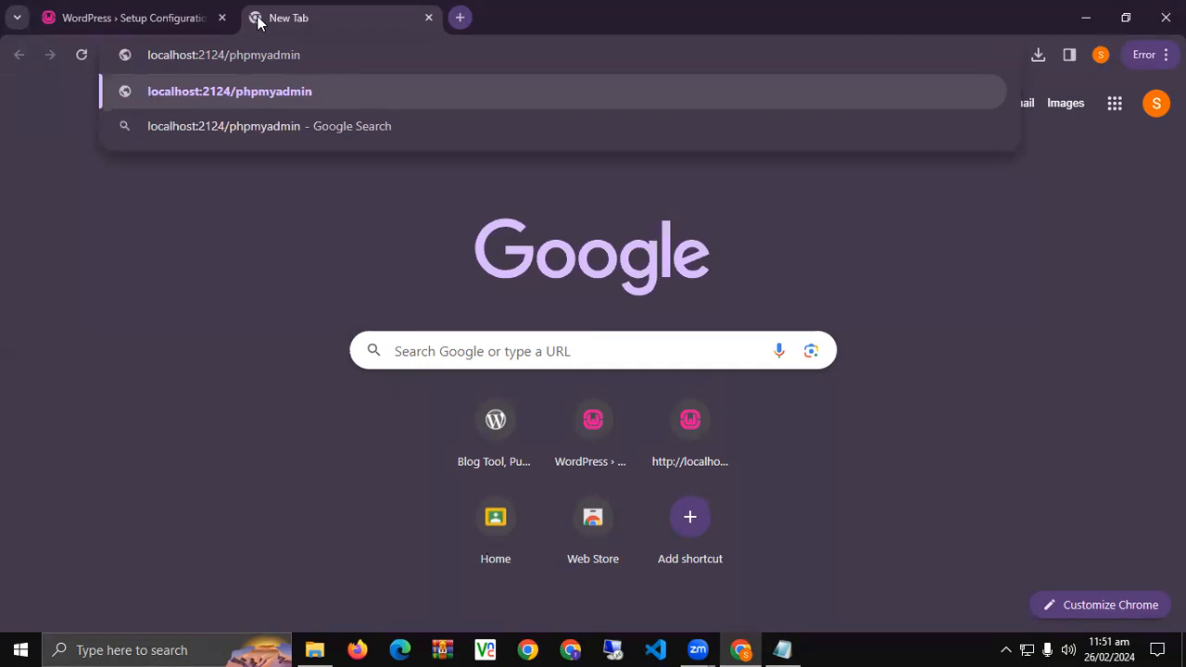
pyautogui.doubleClick(263, 56)
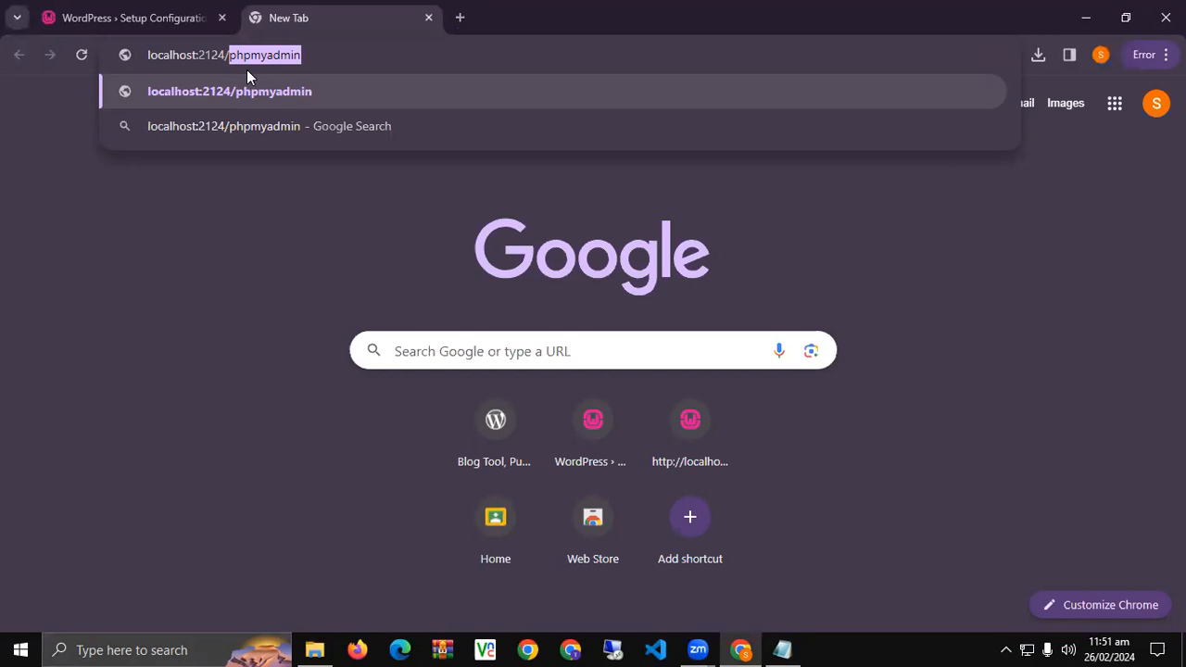
pyautogui.doubleClick(244, 60)
pyautogui.press('Return')
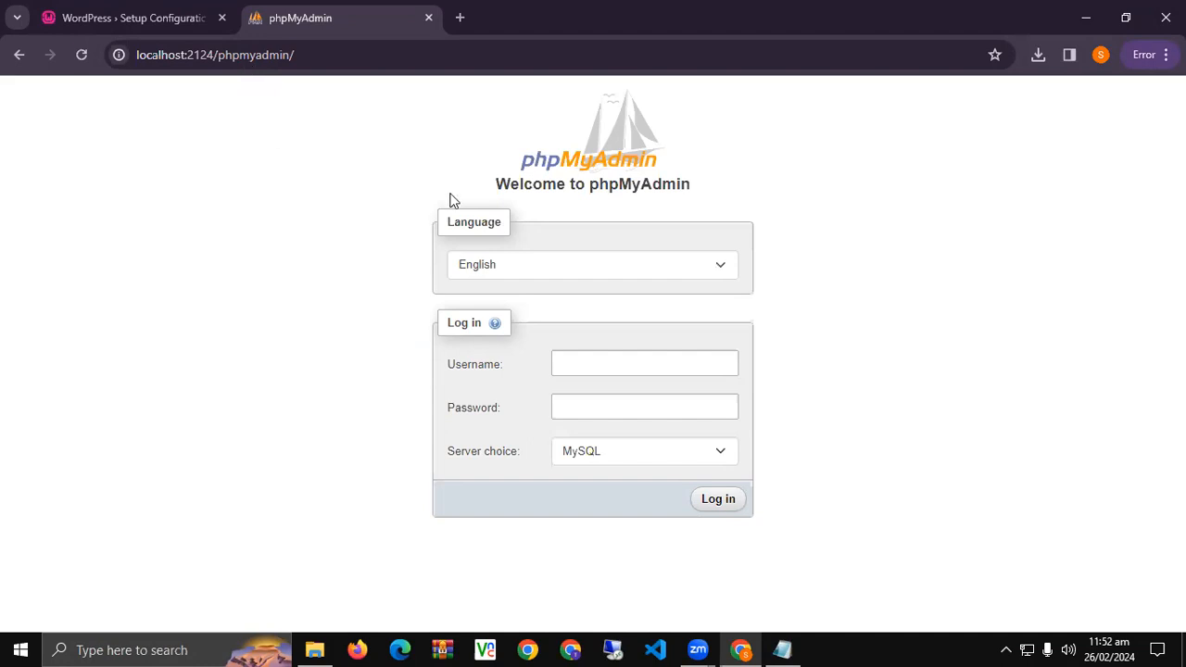
# Log in to phpMyAdmin as root and open the new-database page.
pyautogui.click(588, 370)
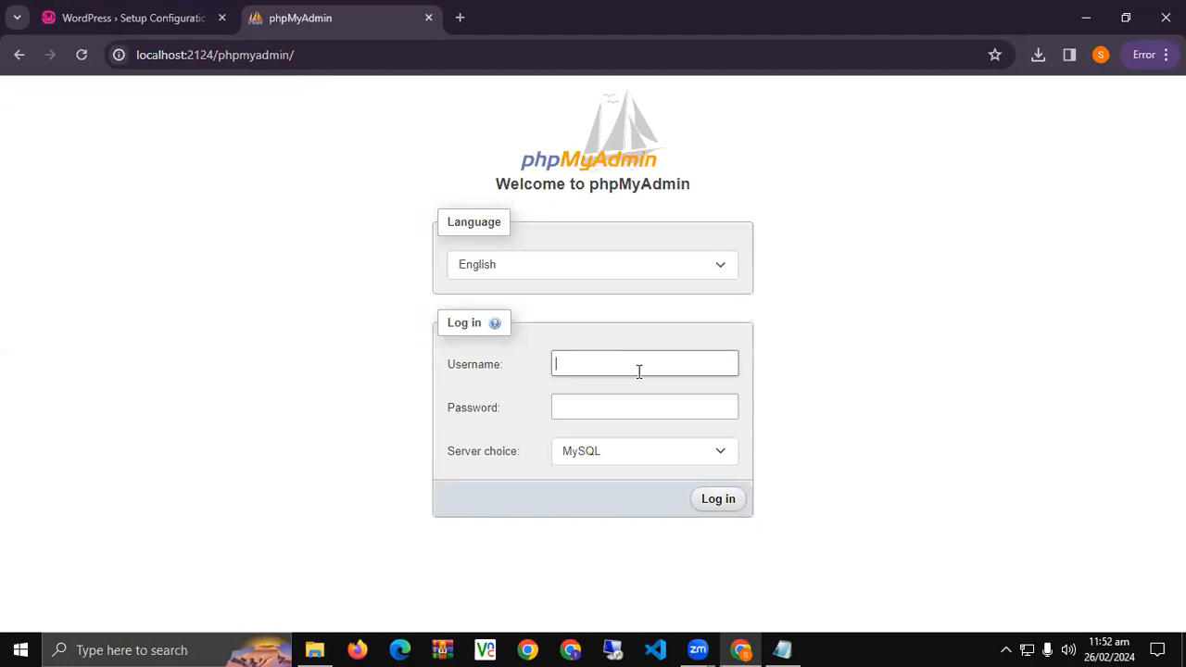
pyautogui.write('root')
pyautogui.click(715, 502)
pyautogui.press('Return')
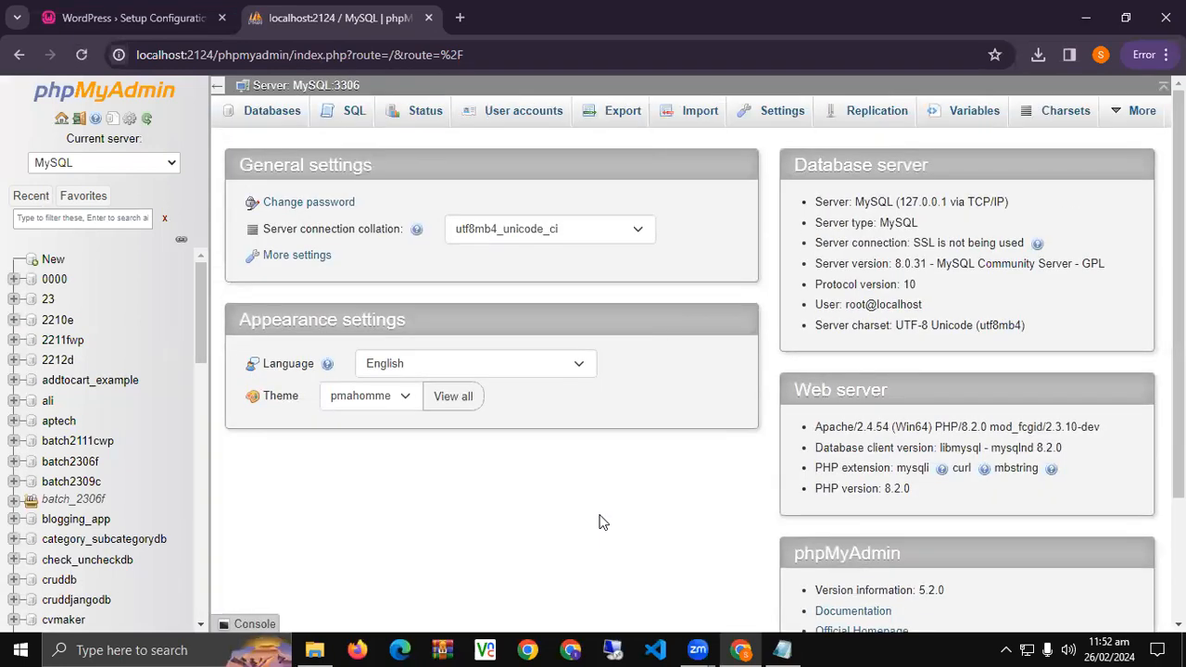
pyautogui.click(53, 261)
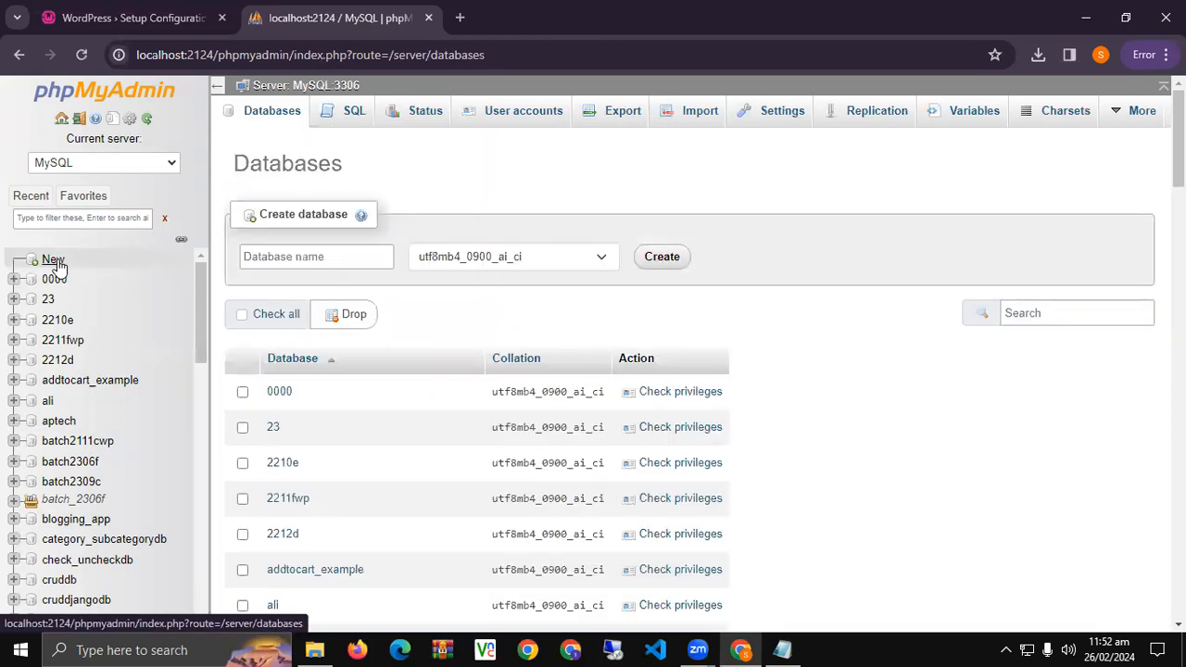
# Create a new database named dm_14.
pyautogui.click(335, 258)
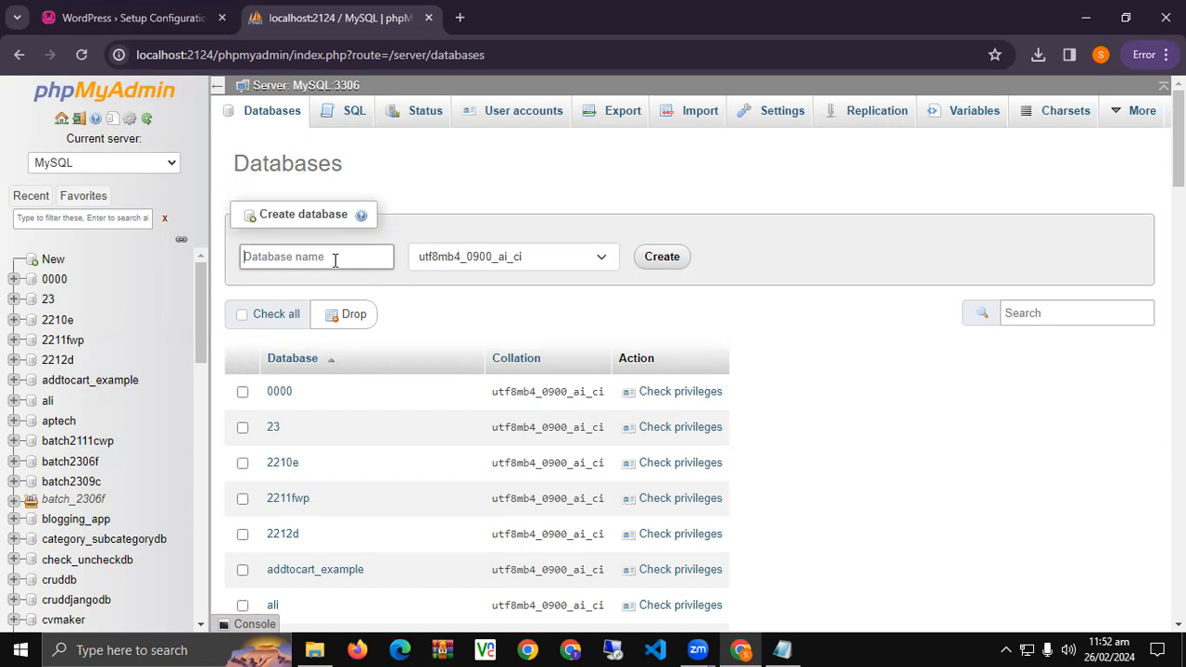
pyautogui.write('dm_14')
pyautogui.click(639, 266)
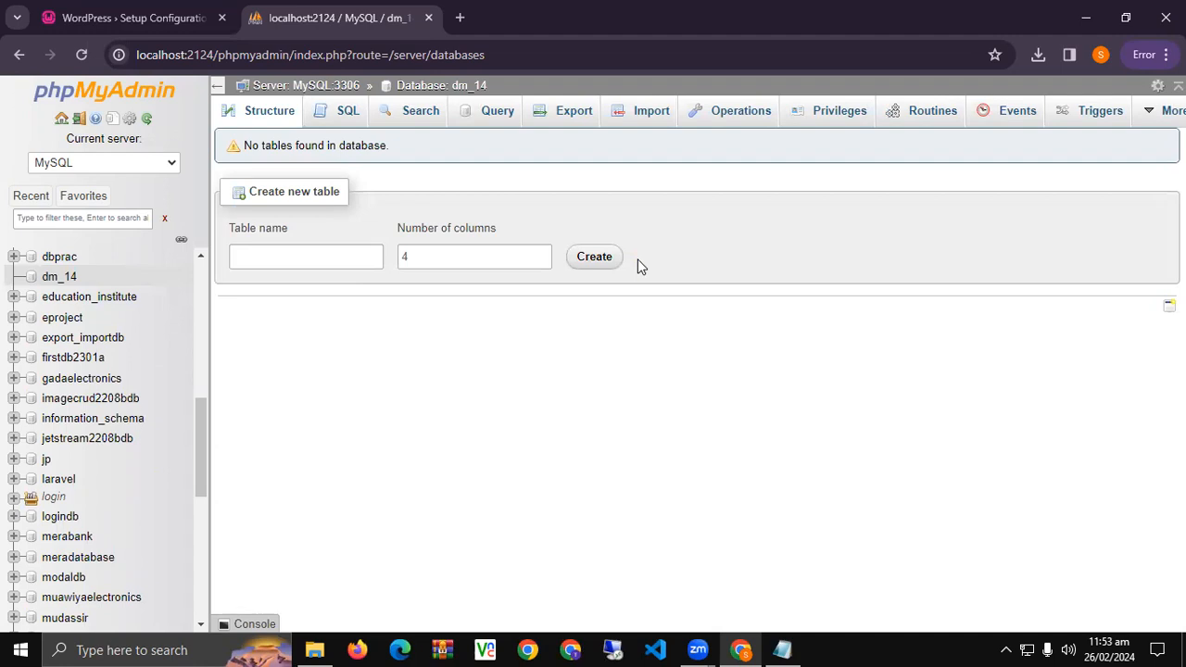
# Glance at the WordPress setup tab, then return to phpMyAdmin's list of all databases.
pyautogui.click(93, 16)
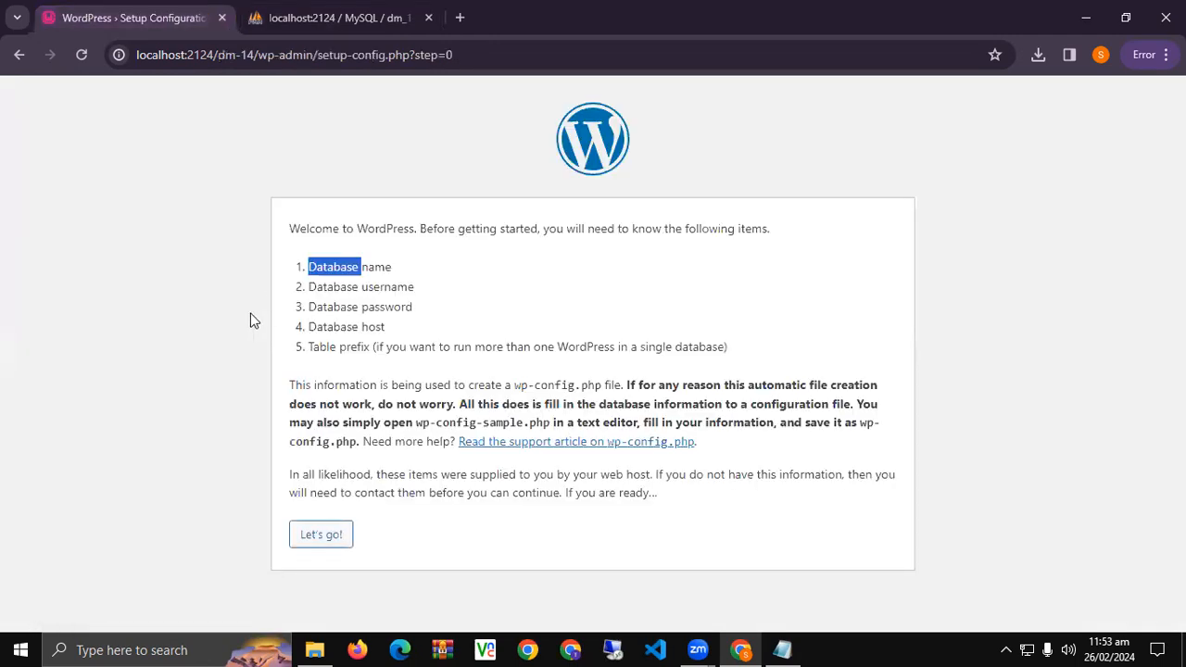
pyautogui.click(212, 433)
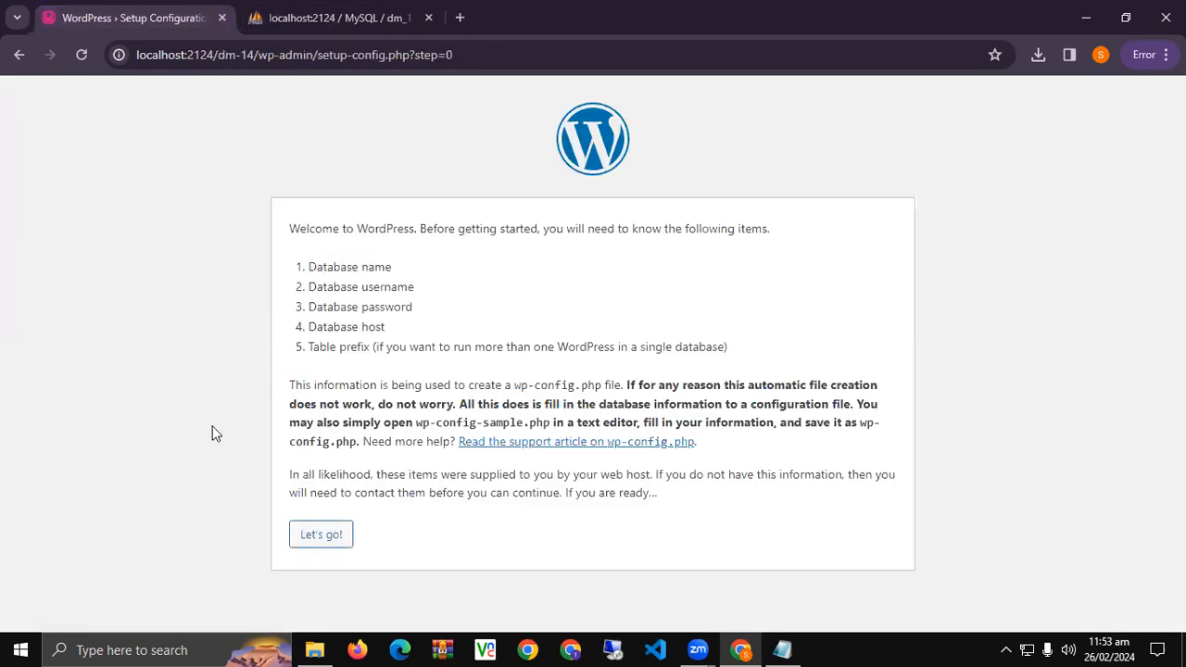
pyautogui.click(321, 7)
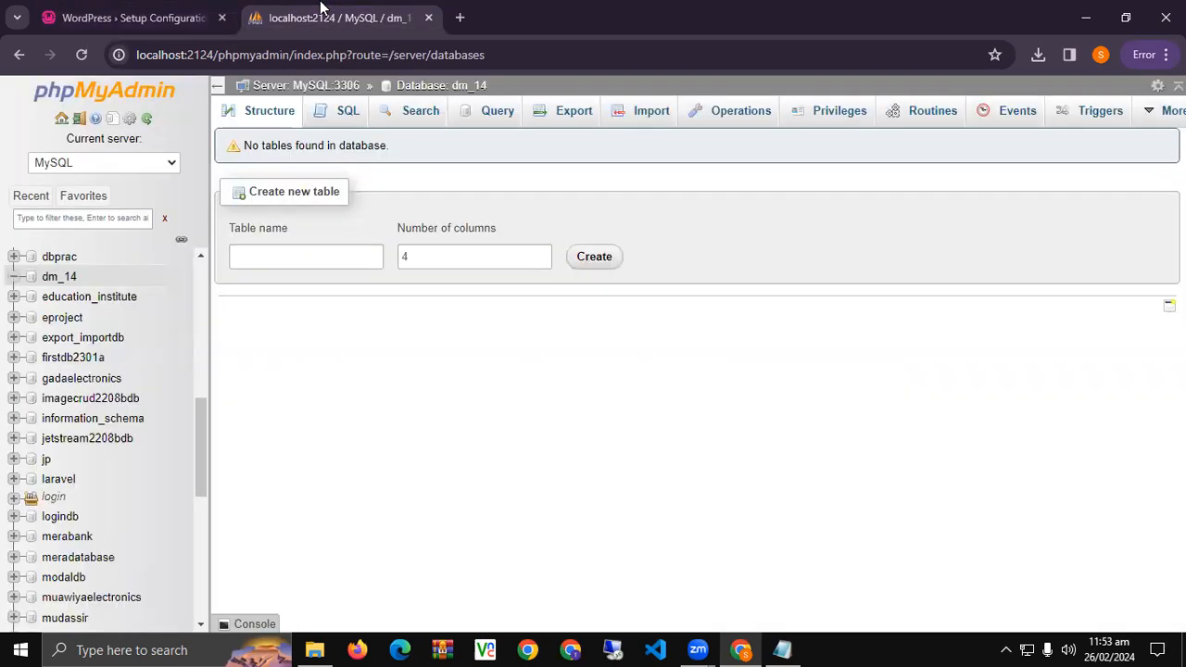
pyautogui.scroll(5, 129, 427)
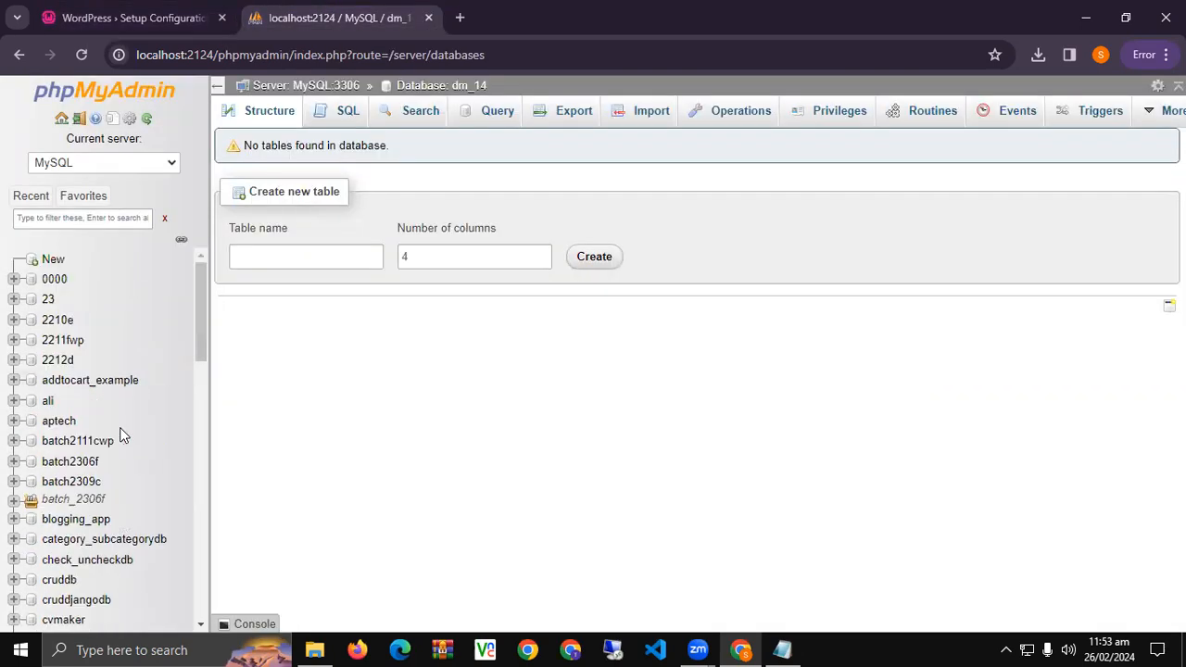
pyautogui.click(53, 261)
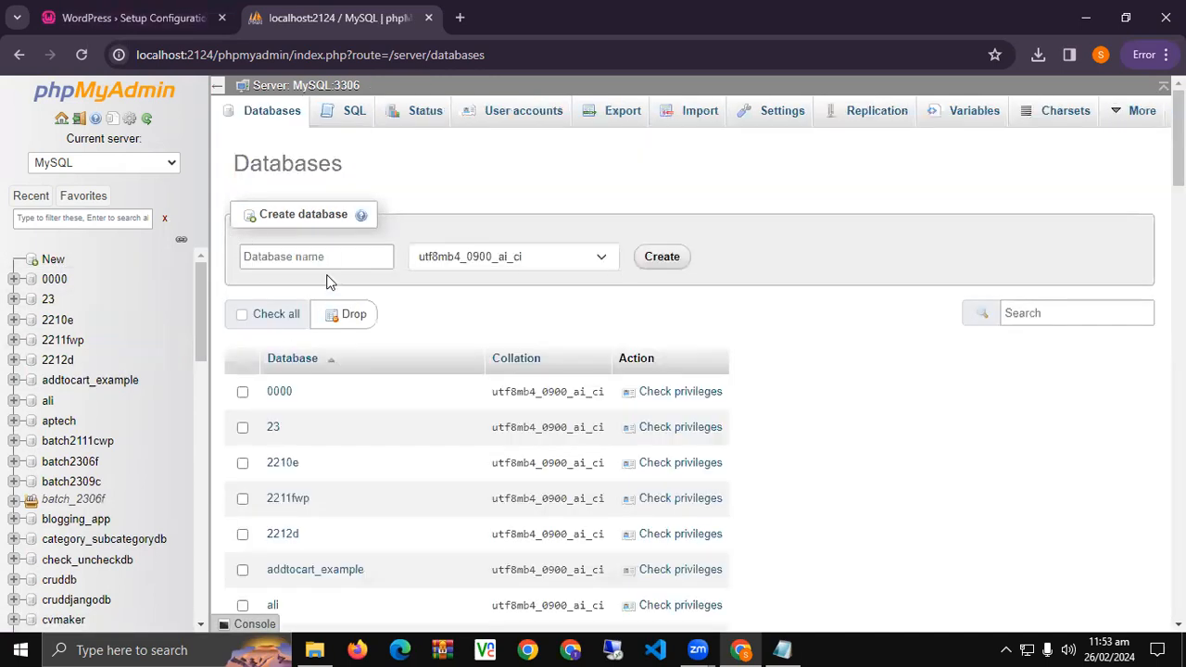
# Confirm dm_14 is listed in the database tree, then return to the WordPress setup tab.
pyautogui.click(134, 18)
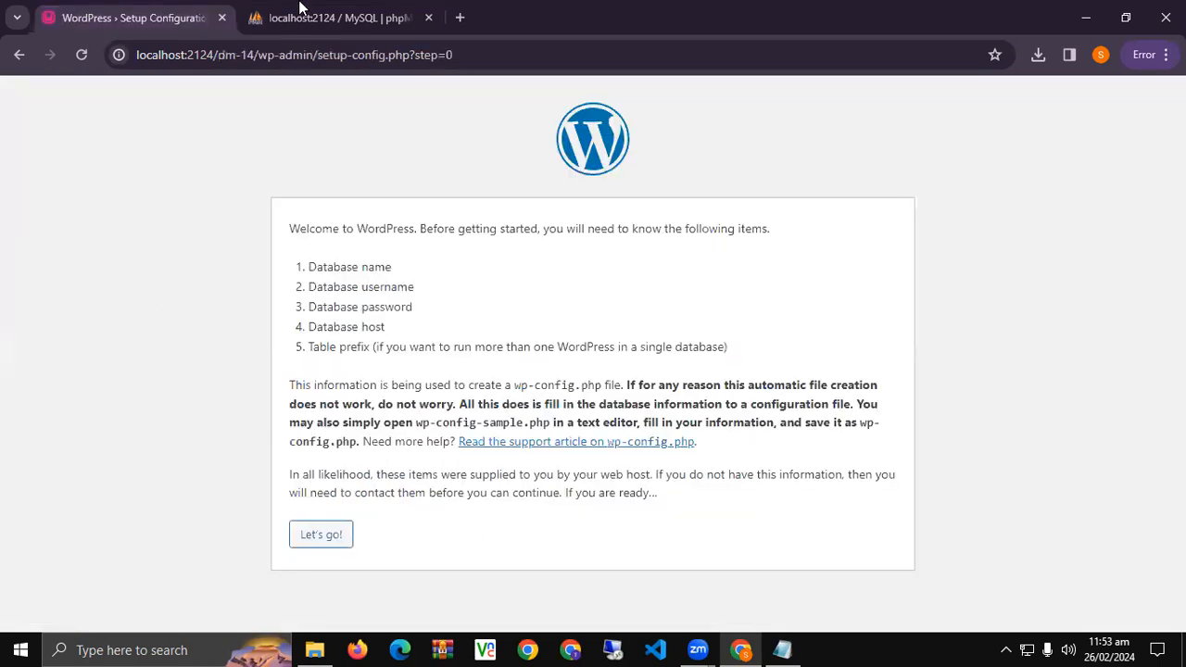
pyautogui.click(301, 11)
pyautogui.moveTo(200, 313); pyautogui.dragTo(185, 347)
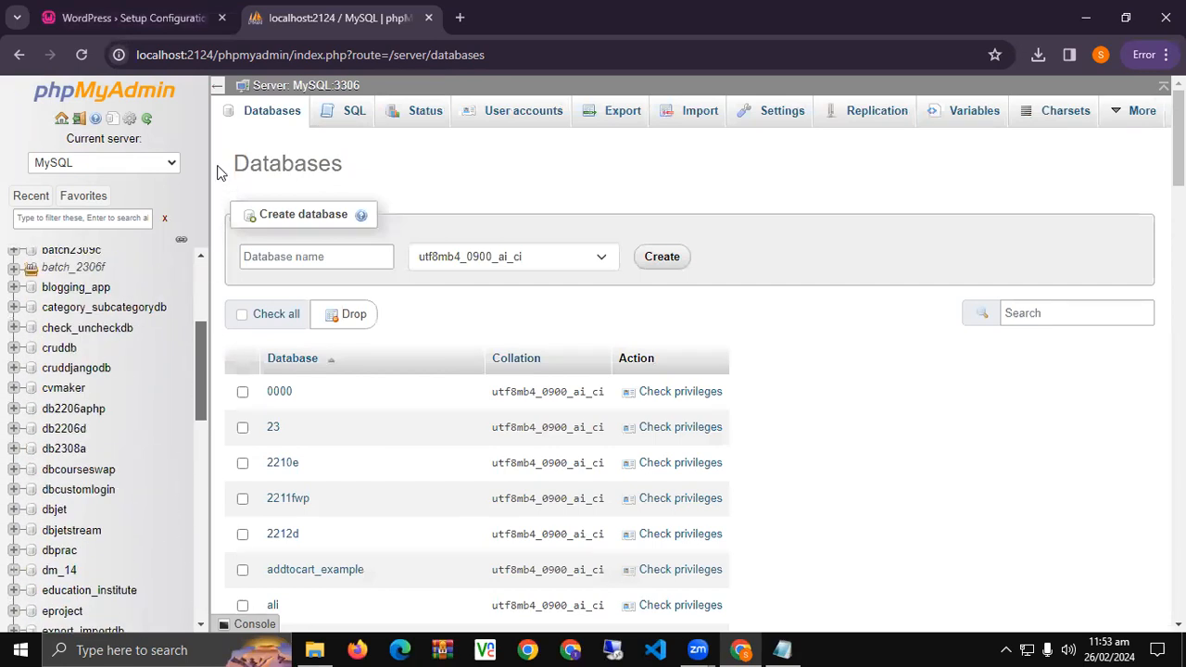
pyautogui.click(148, 17)
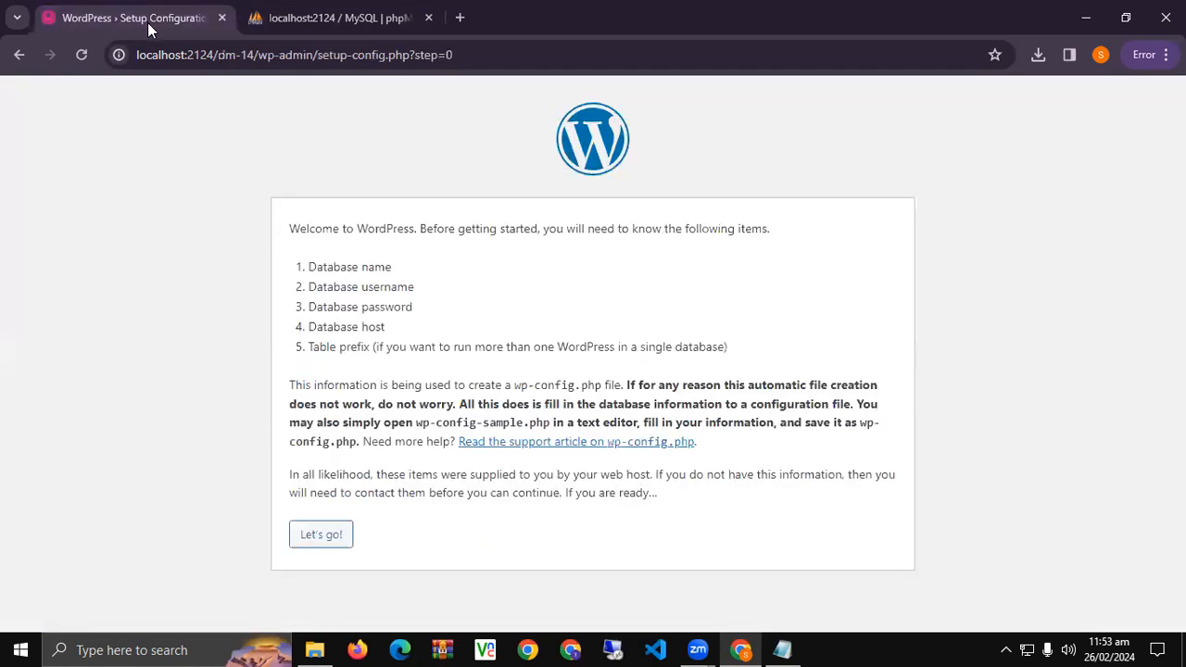
# Submit database dm_14, user root, blank password, host localhost and prefix wp_.
pyautogui.click(324, 537)
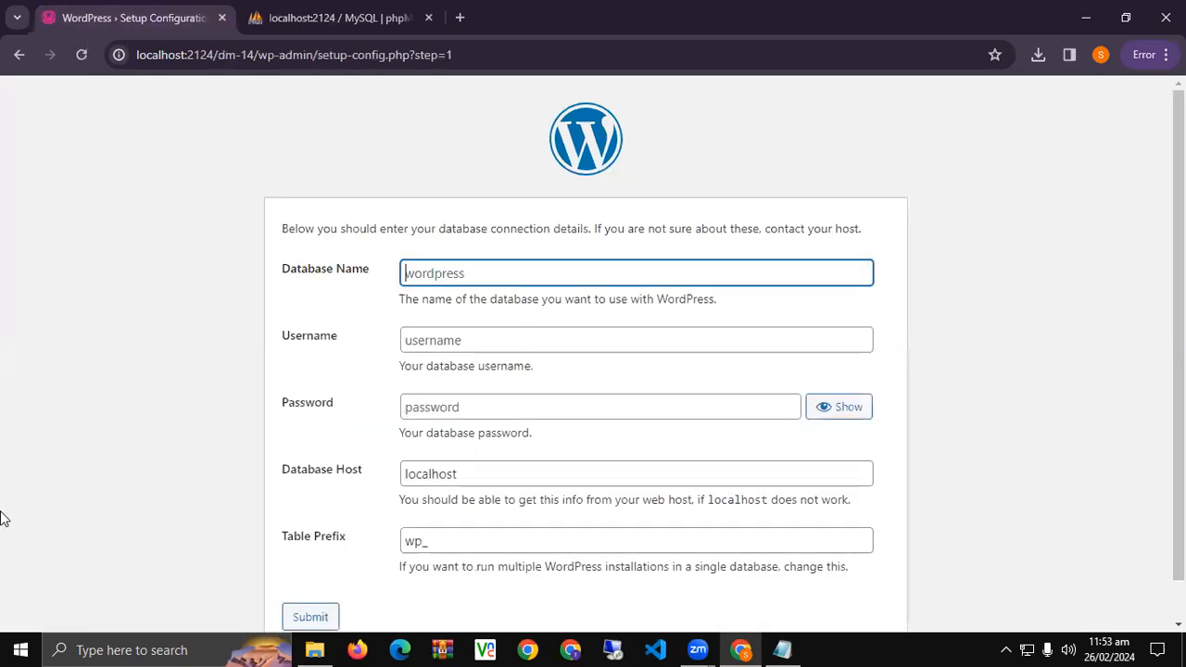
pyautogui.scroll(-1, 194, 148)
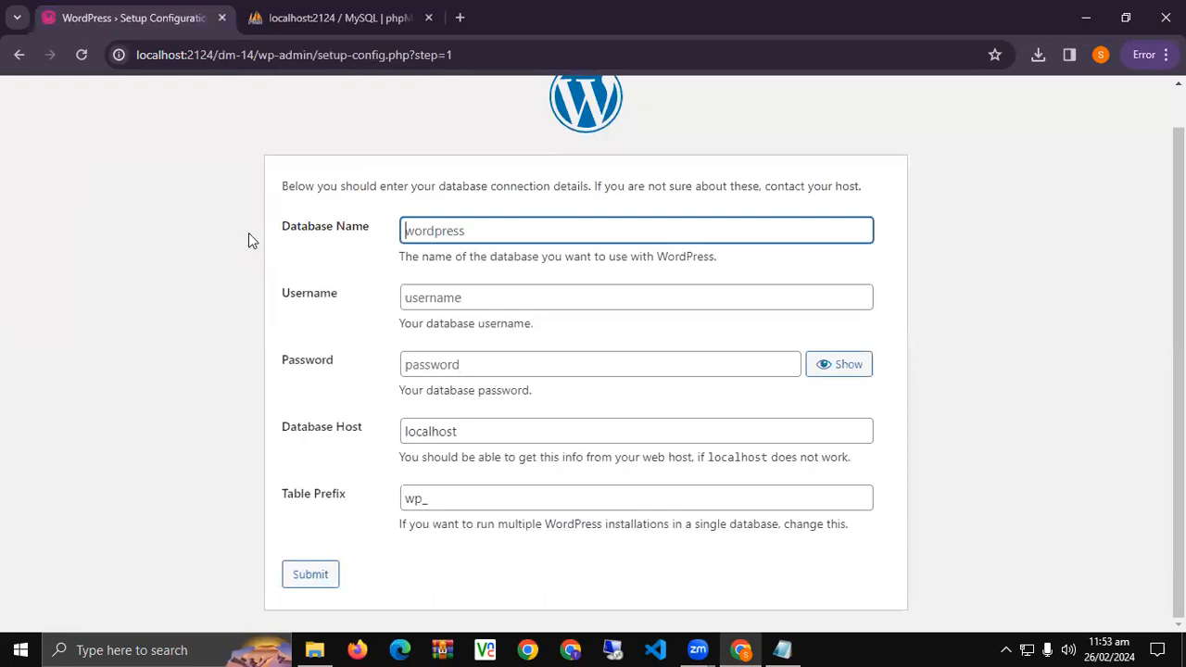
pyautogui.write('dm_14')
pyautogui.press('Tab')
pyautogui.write('root')
pyautogui.click(500, 364)
pyautogui.click(505, 432)
pyautogui.click(487, 498)
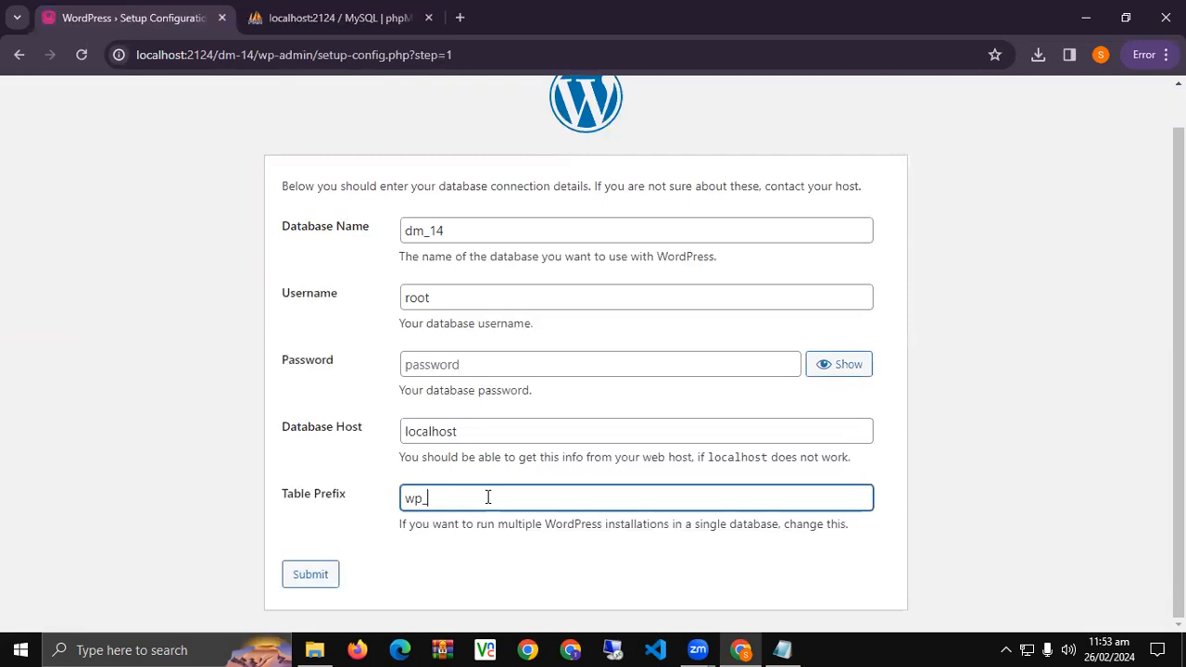
pyautogui.press('Return')
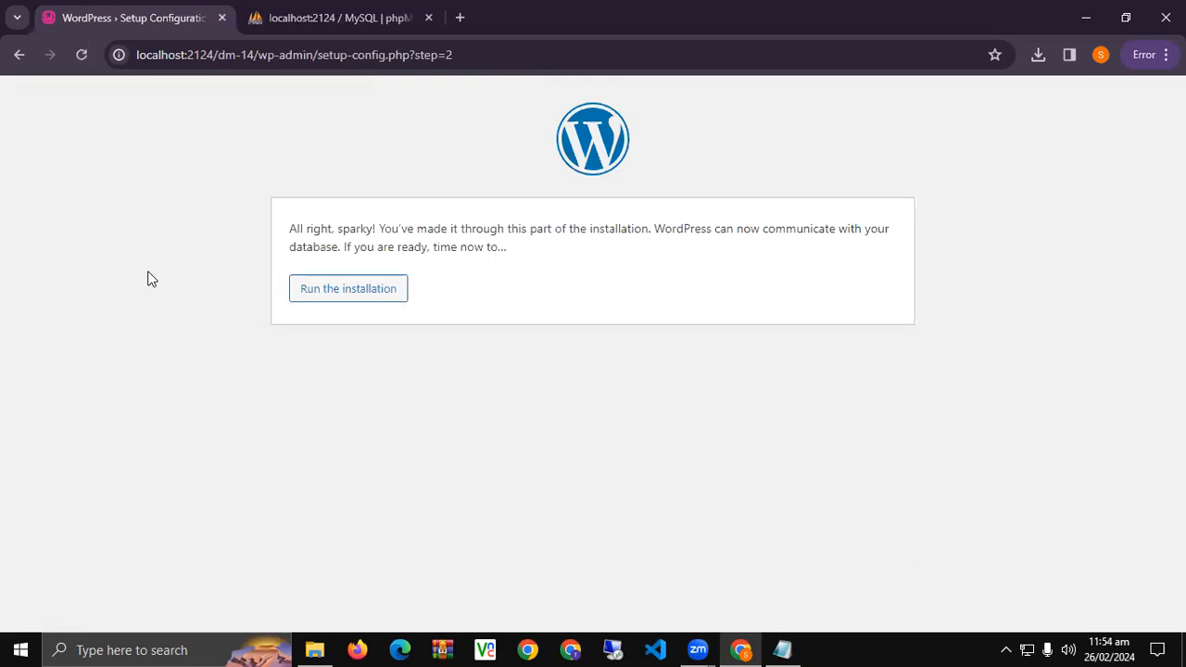
# Go back and resubmit the connection form with the database name changed to dm_143.
pyautogui.click(19, 54)
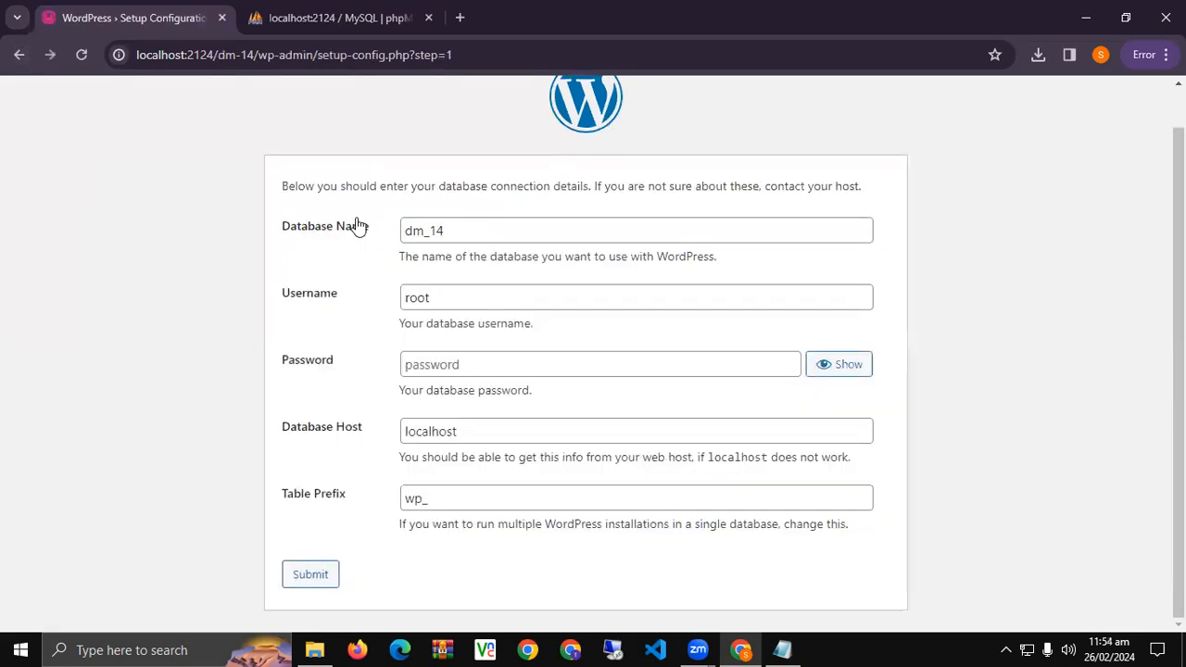
pyautogui.click(561, 224)
pyautogui.write('3')
pyautogui.click(301, 572)
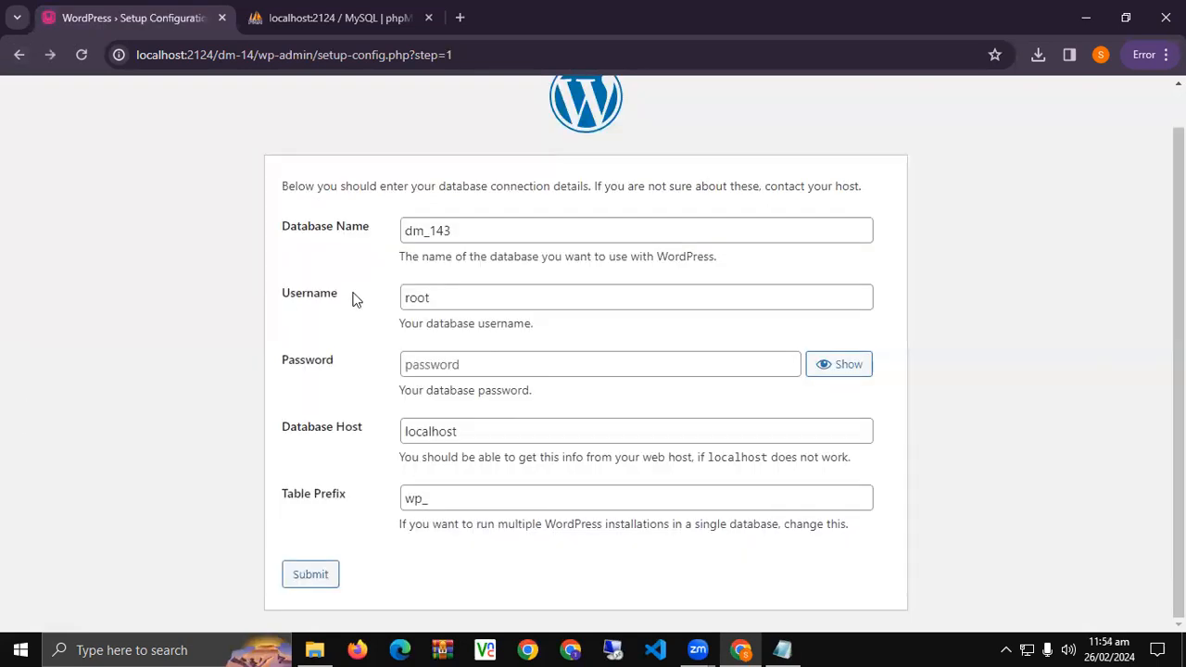
# Go back again, restore the database name to dm_14, and resubmit.
pyautogui.click(19, 56)
pyautogui.click(481, 234)
pyautogui.press('BackSpace')
pyautogui.click(306, 573)
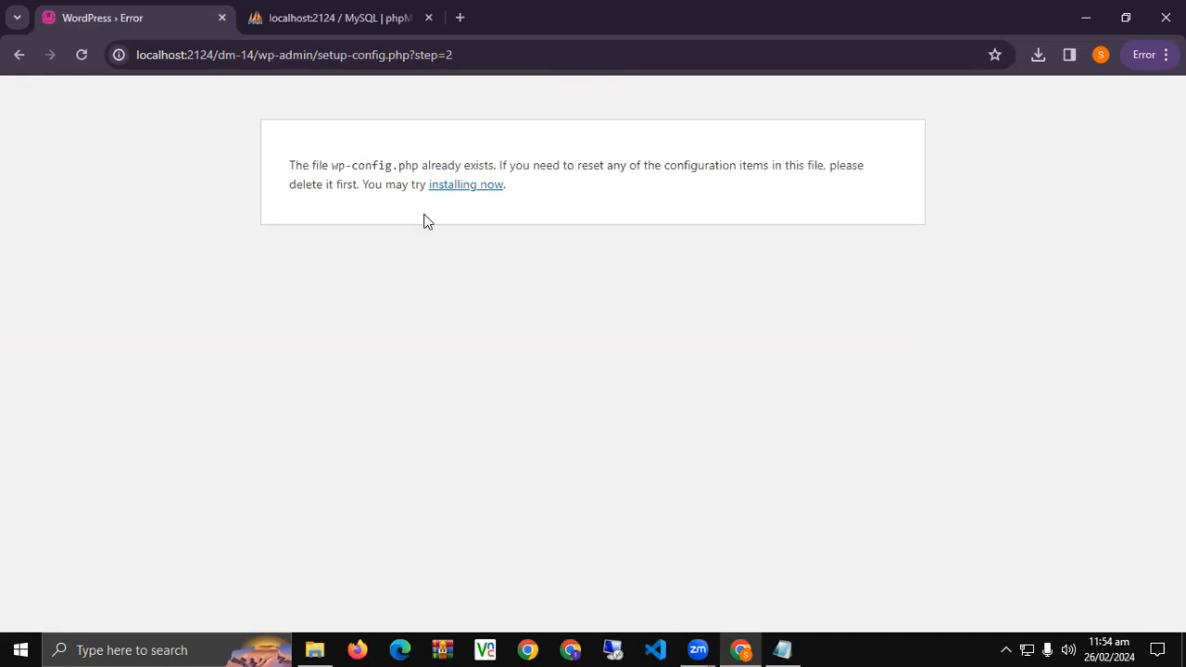
# Proceed with the WordPress installation using English (United States) as the site language.
pyautogui.click(466, 185)
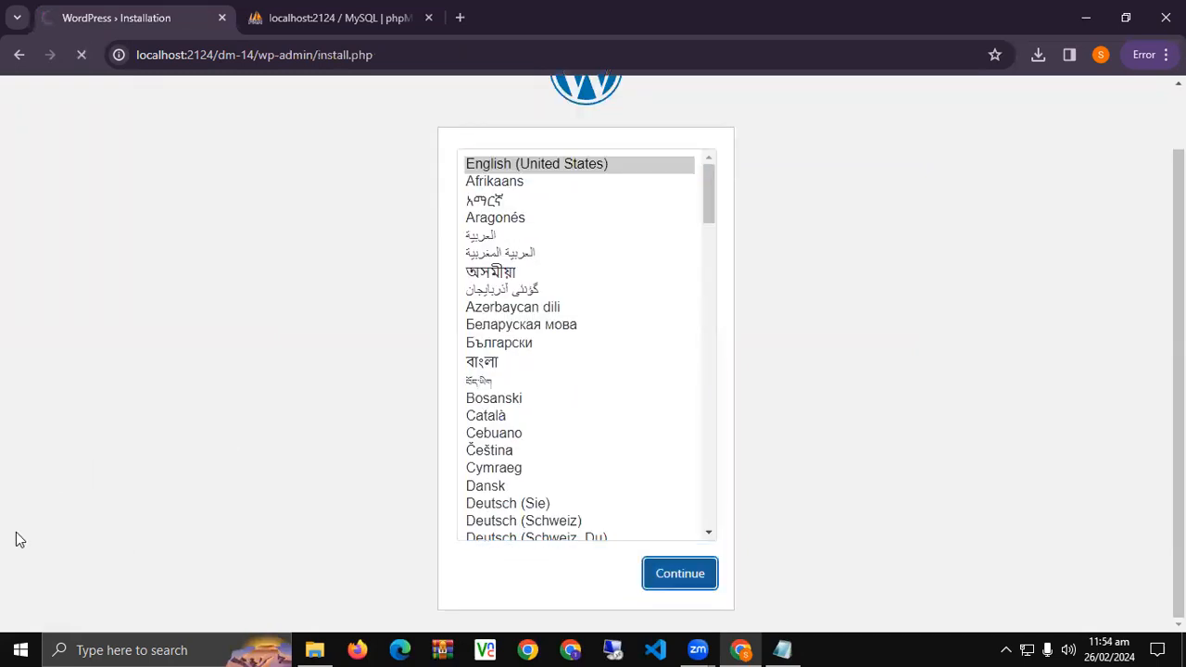
pyautogui.press('Return')
pyautogui.scroll(-2, 188, 420)
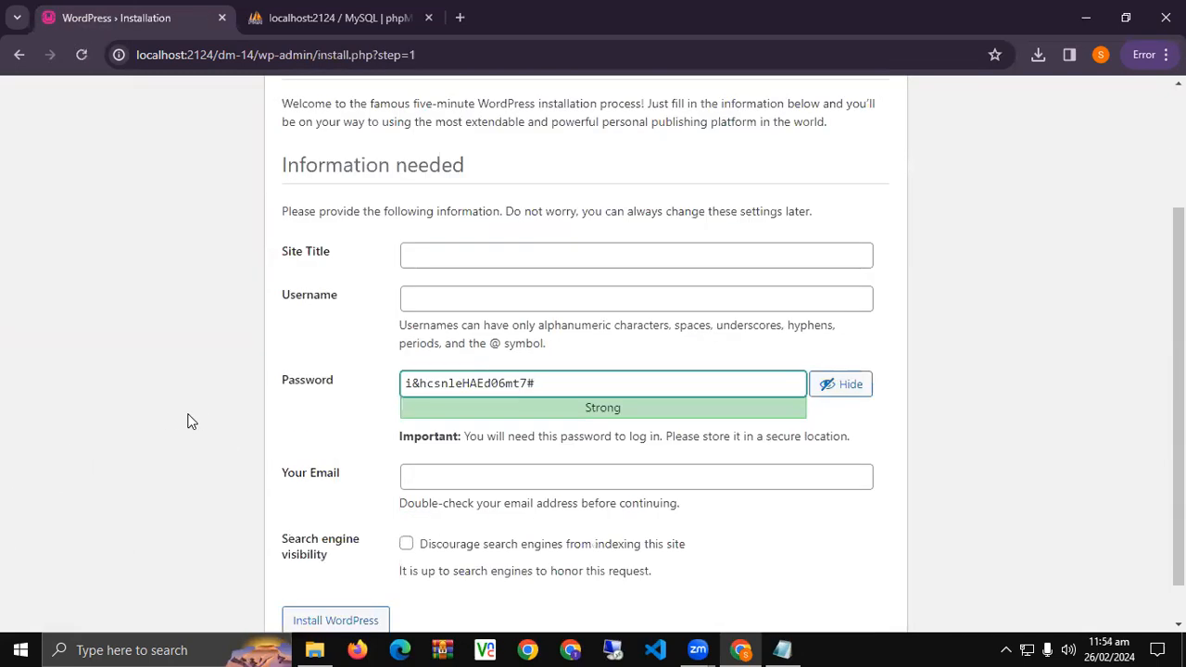
pyautogui.scroll(1, 71, 417)
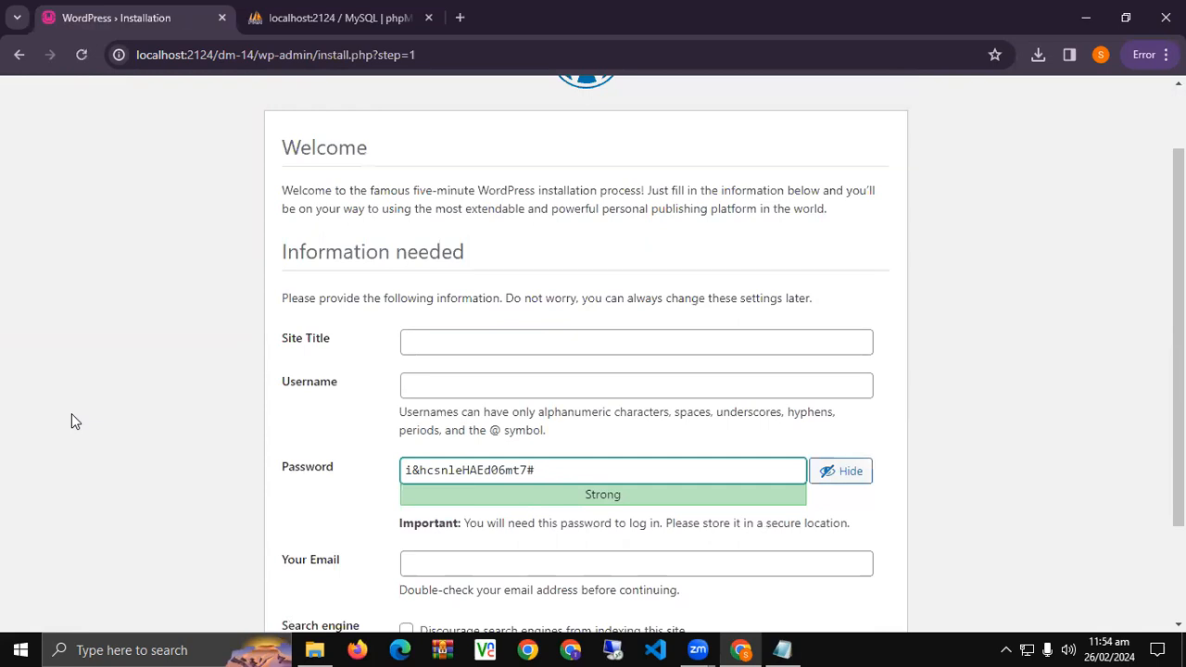
pyautogui.scroll(-2, 71, 413)
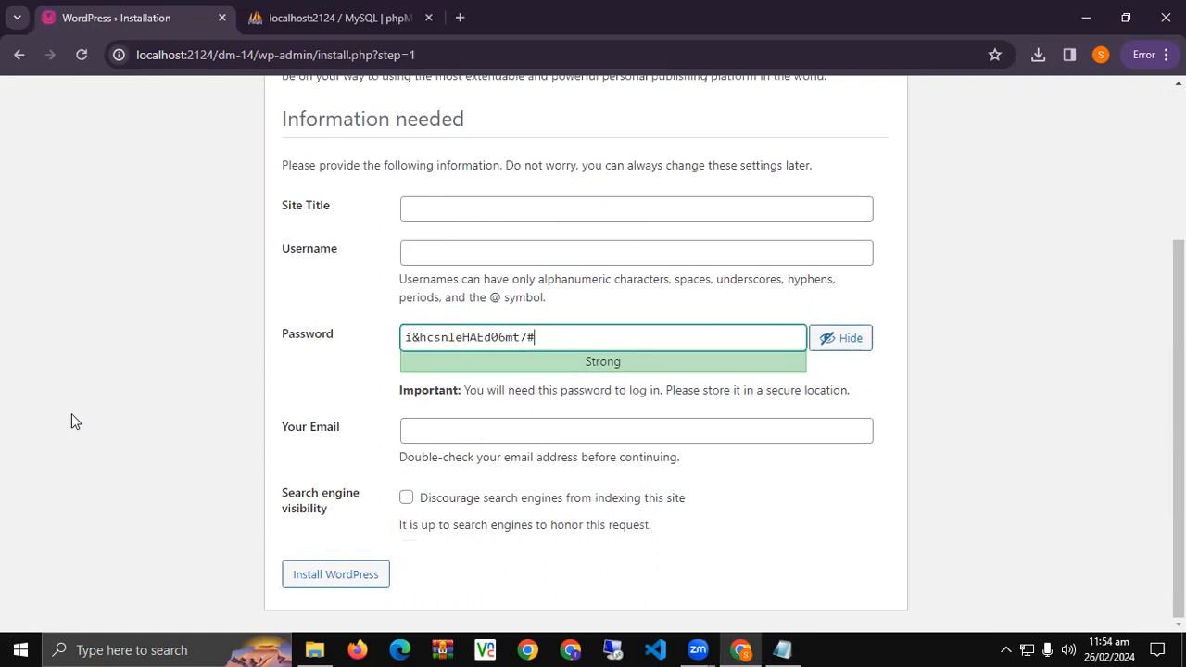
# Enter site title 'All in one Electronics Baazar', username admin and a password, confirming the weak password.
pyautogui.click(441, 202)
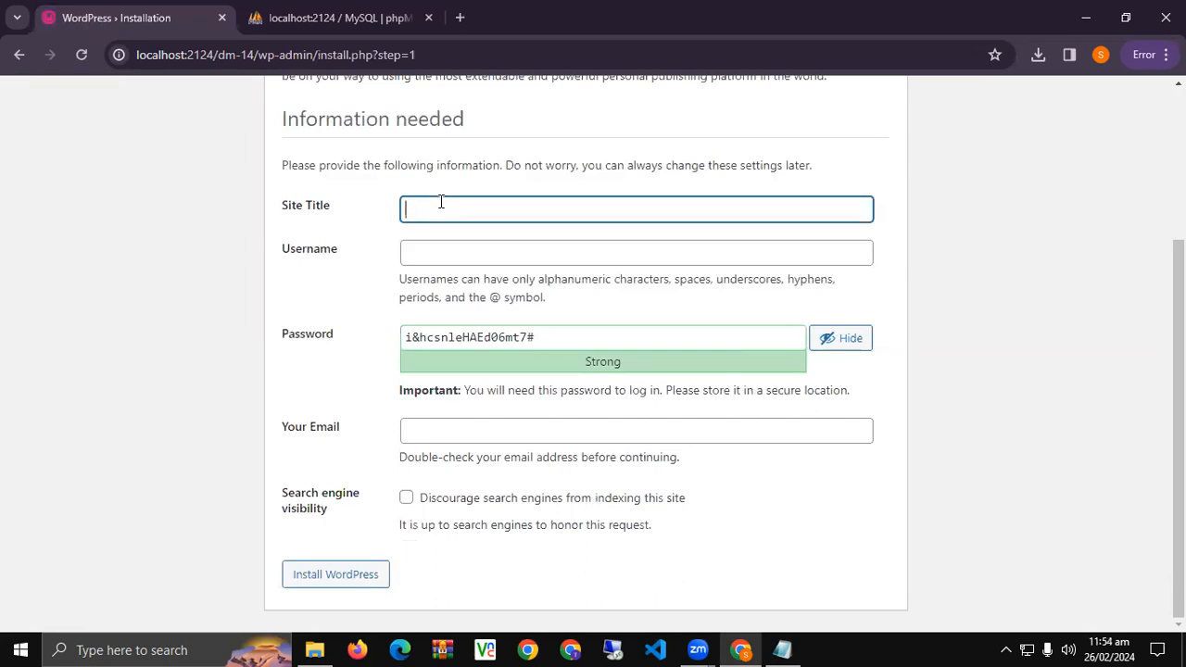
pyautogui.write('All in one Electronics Baazar')
pyautogui.press('Tab')
pyautogui.write('admin')
pyautogui.press('Tab')
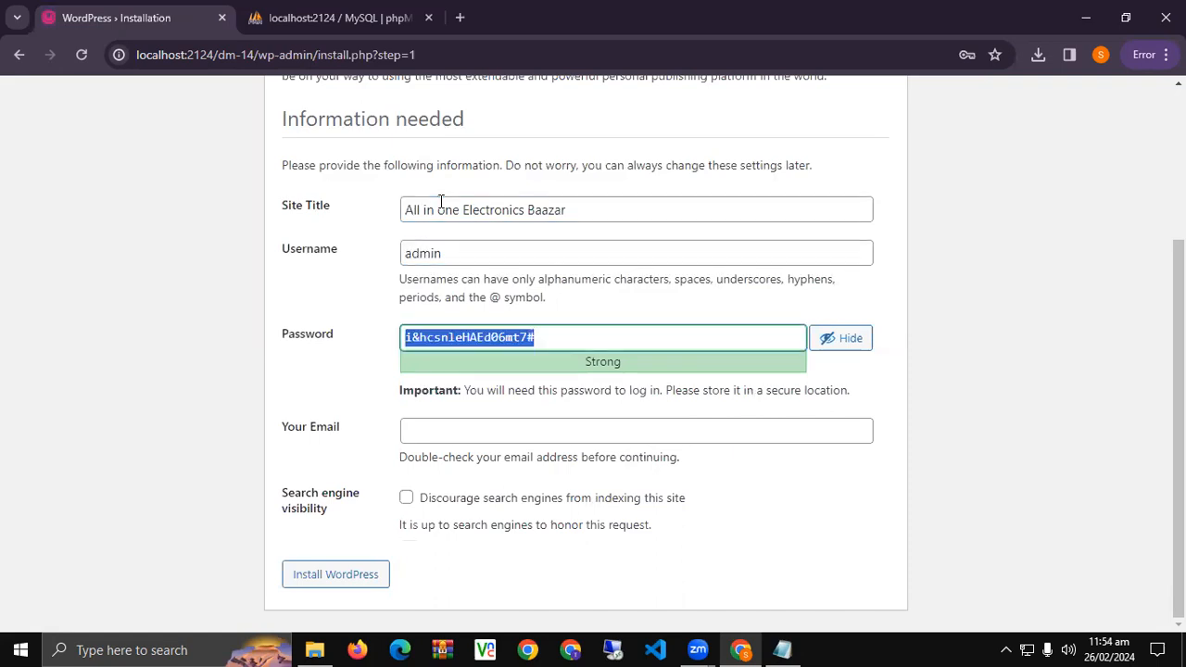
pyautogui.write('pass')
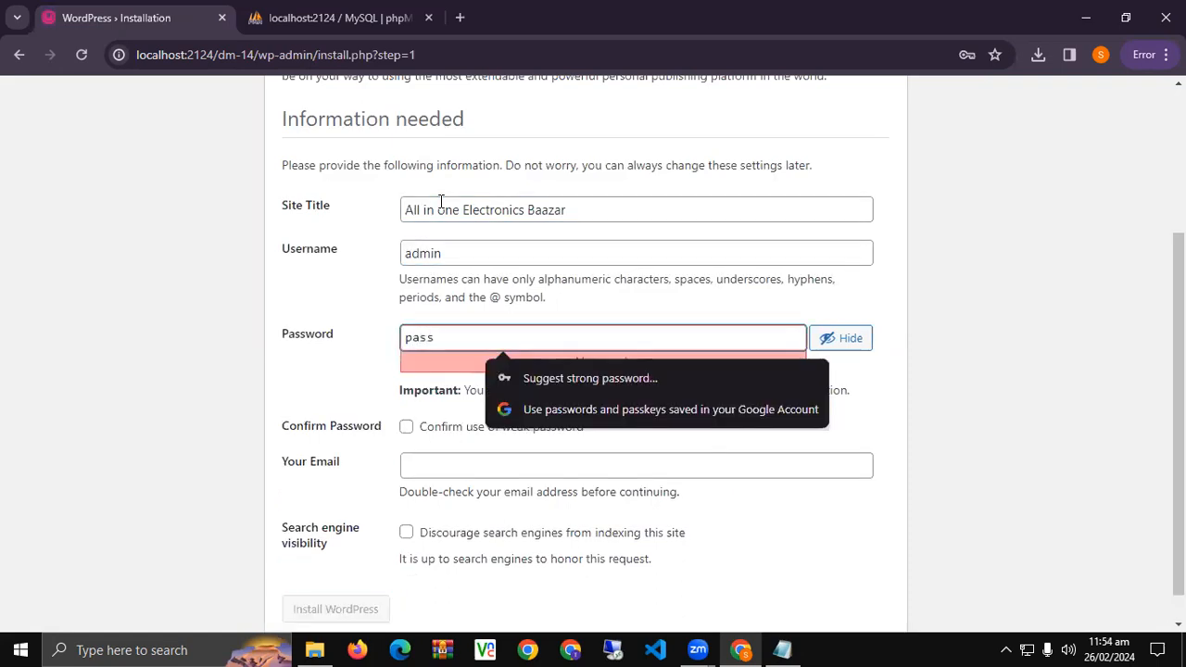
pyautogui.press('Tab')
pyautogui.press('Tab')
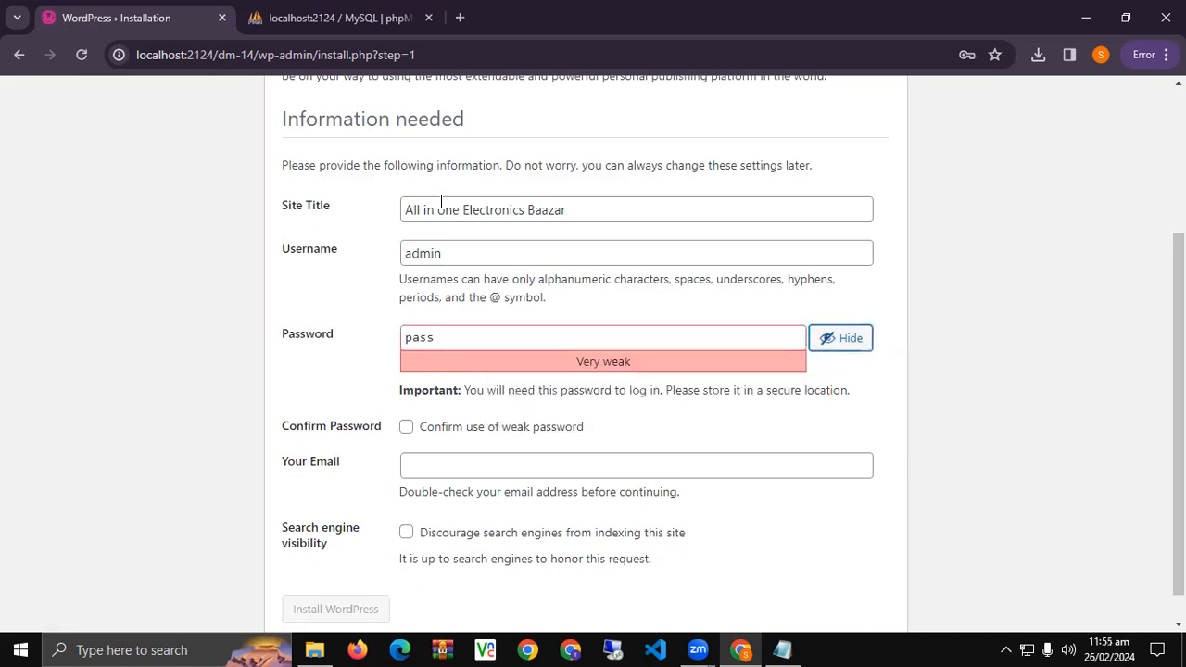
pyautogui.click(444, 432)
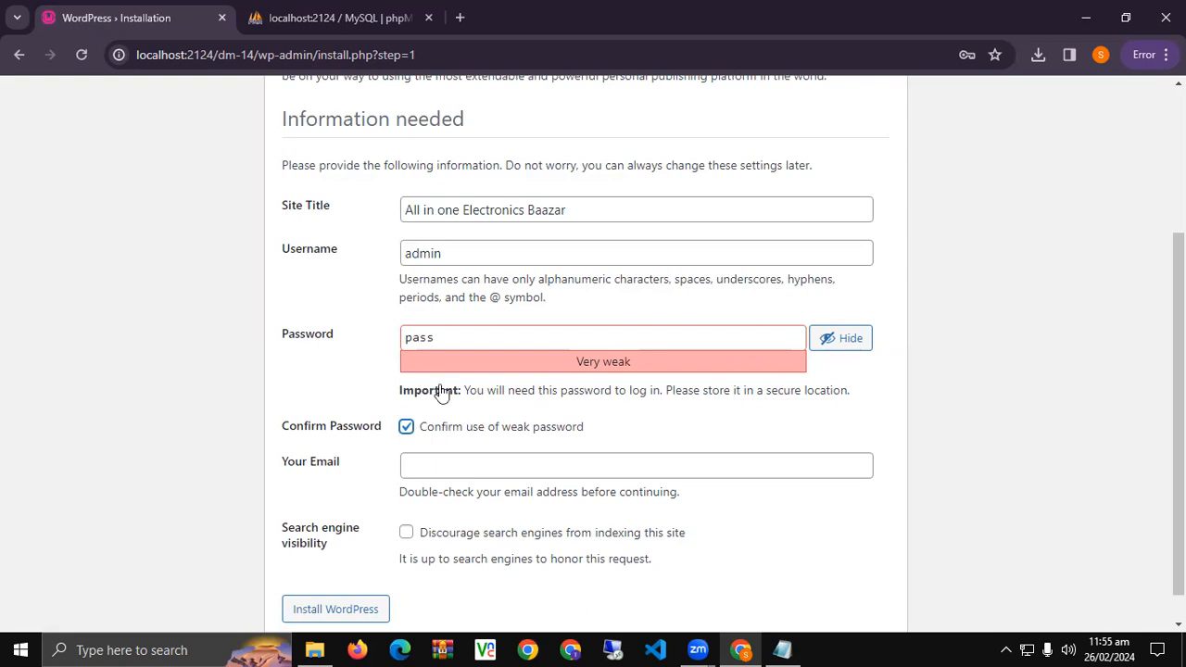
# Fill in the administrator's e-mail address in the Your Email field.
pyautogui.scroll(-1, 320, 422)
pyautogui.click(444, 427)
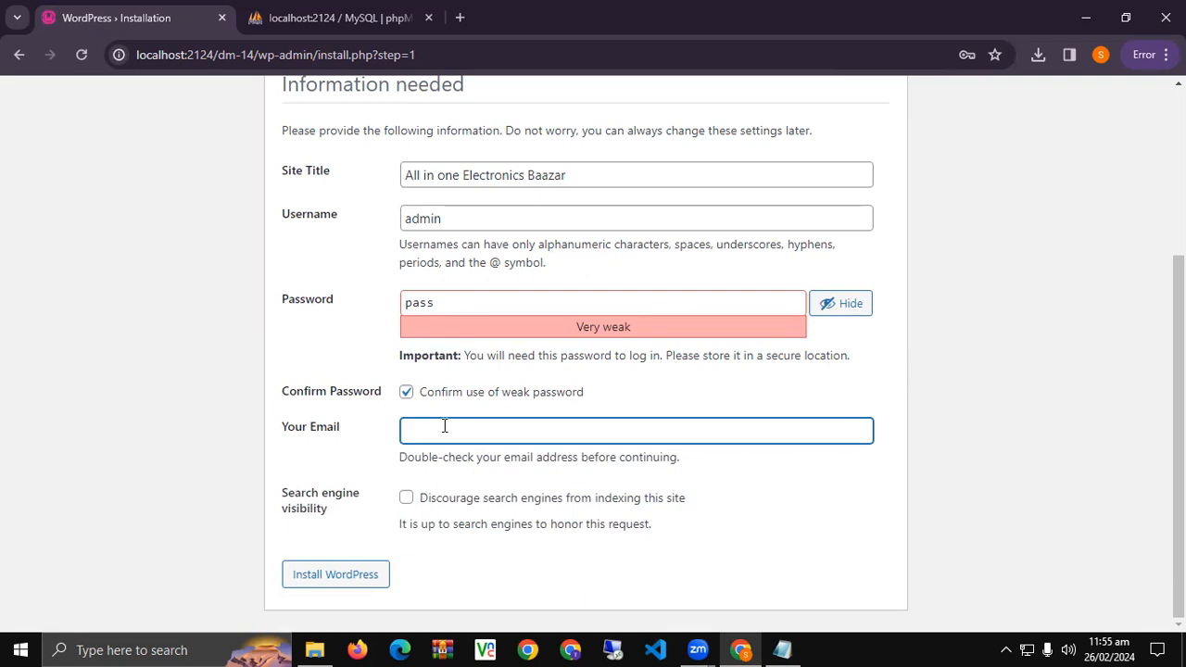
# Tick and untick Discourage search engines, leaving the site indexable.
pyautogui.moveTo(288, 492)
pyautogui.mouseDown()
pyautogui.moveTo(357, 527)
pyautogui.moveTo(280, 491)
pyautogui.mouseUp()
pyautogui.click(353, 521)
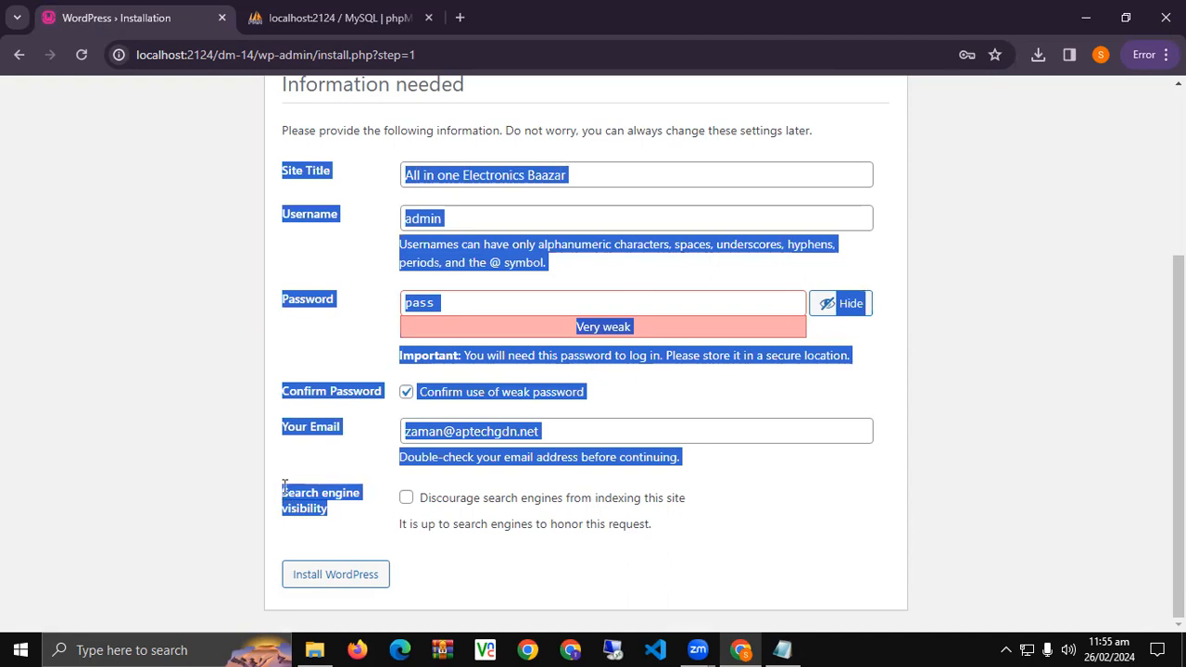
pyautogui.click(283, 480)
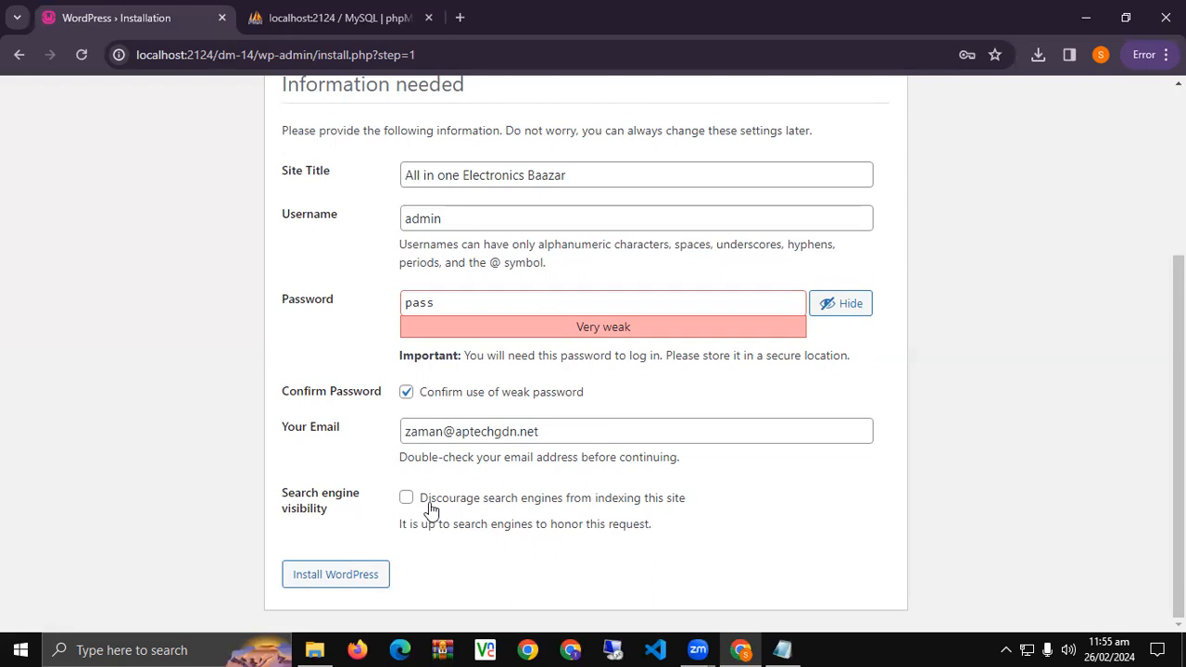
pyautogui.click(622, 505)
pyautogui.click(626, 503)
# Review the site title and username admin, then submit the form to install WordPress.
pyautogui.scroll(3, 274, 461)
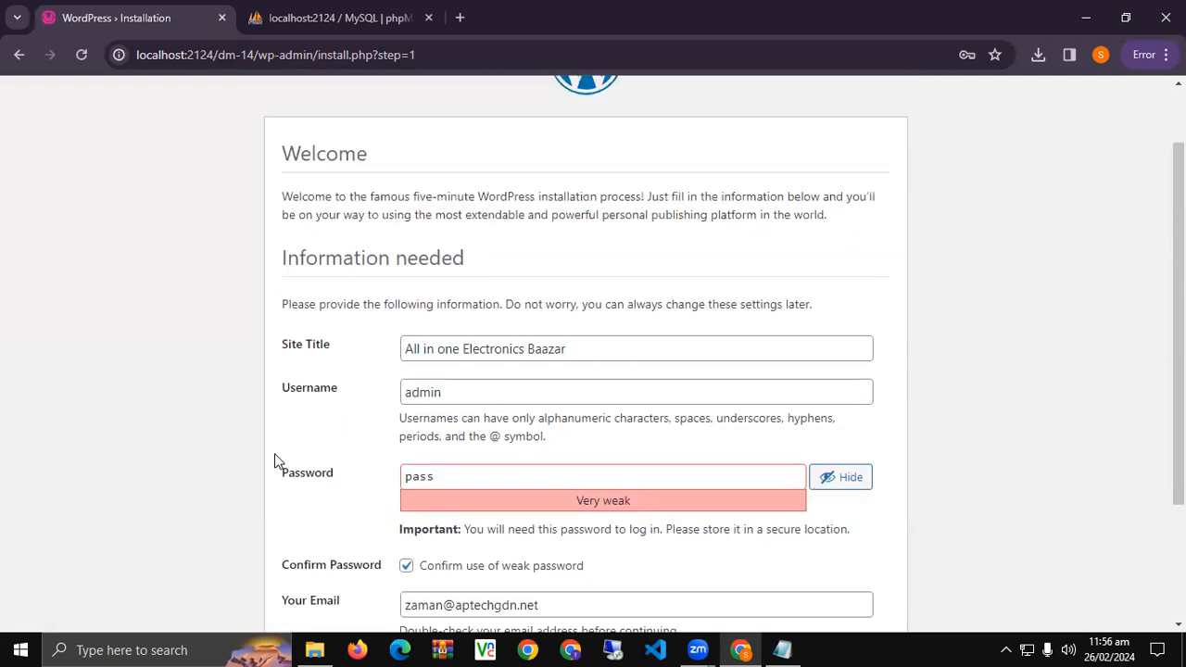
pyautogui.doubleClick(290, 431)
pyautogui.click(364, 440)
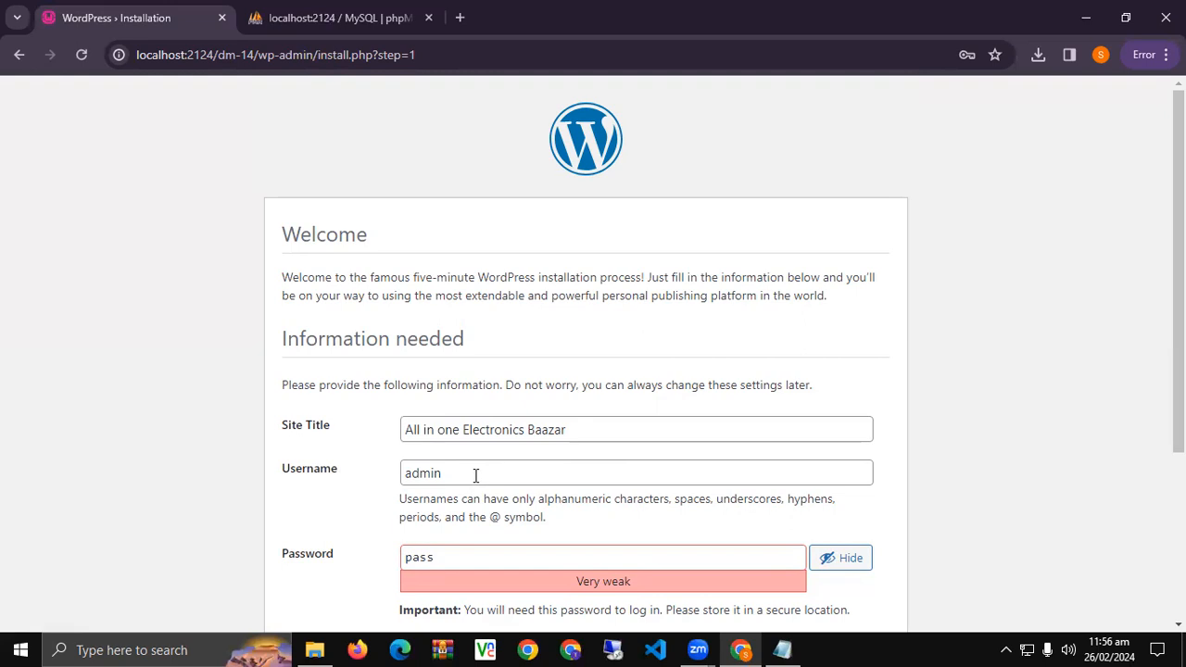
pyautogui.scroll(-1, 469, 482)
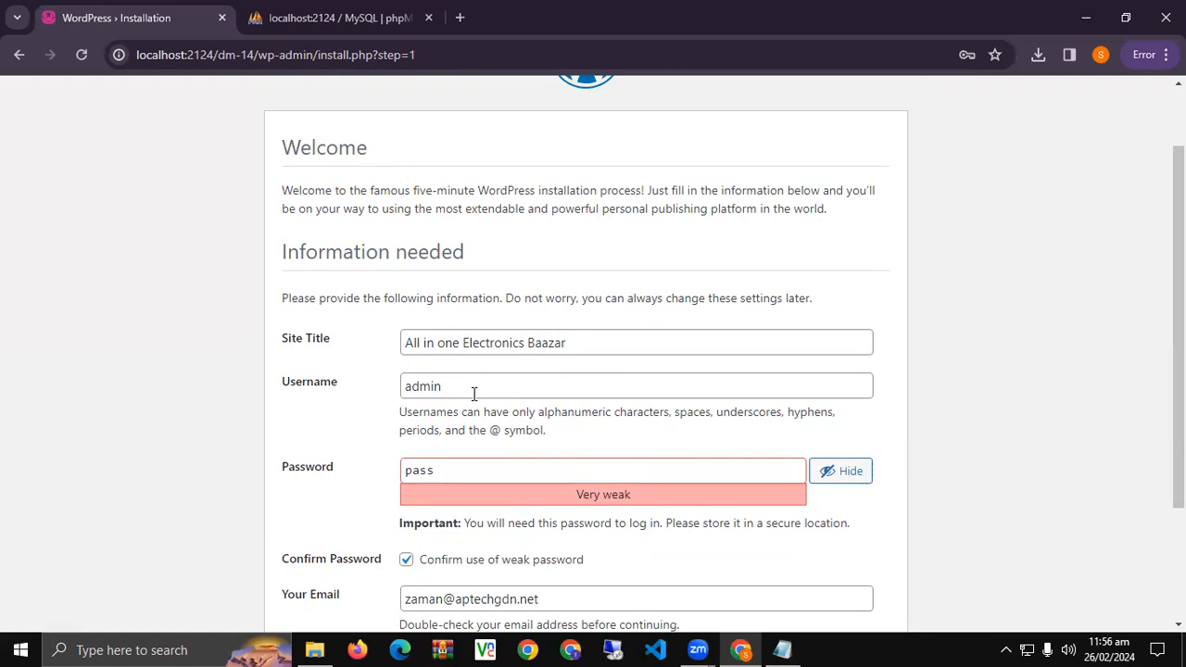
pyautogui.moveTo(498, 387); pyautogui.dragTo(343, 400)
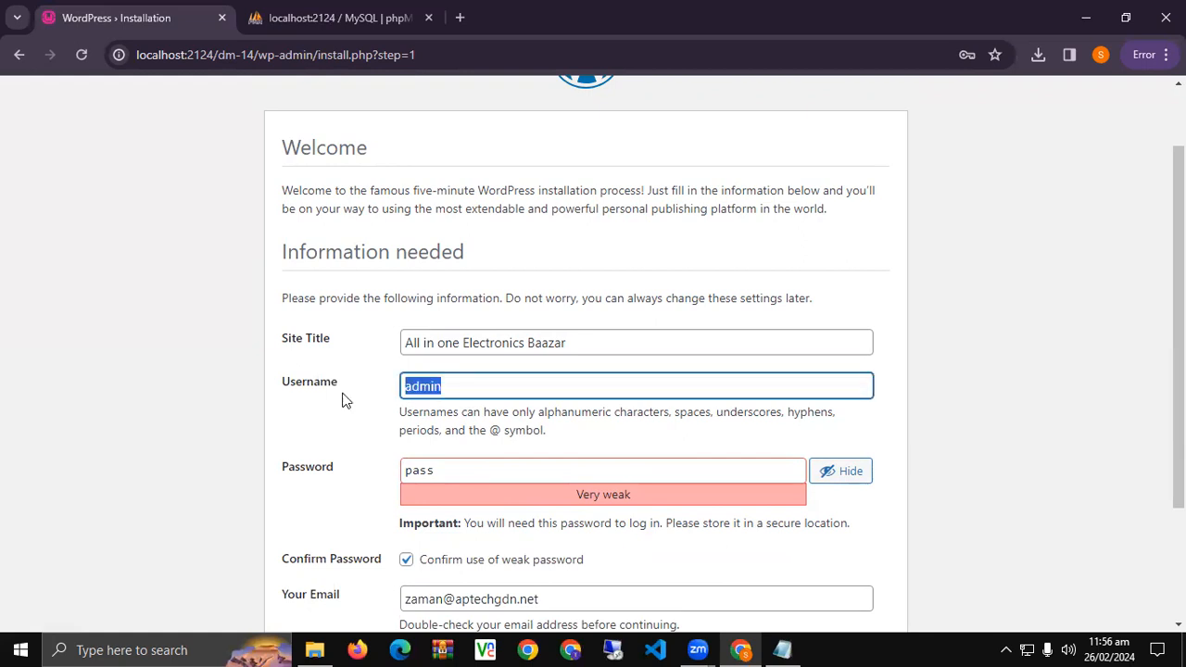
pyautogui.click(593, 387)
pyautogui.scroll(-1, 450, 460)
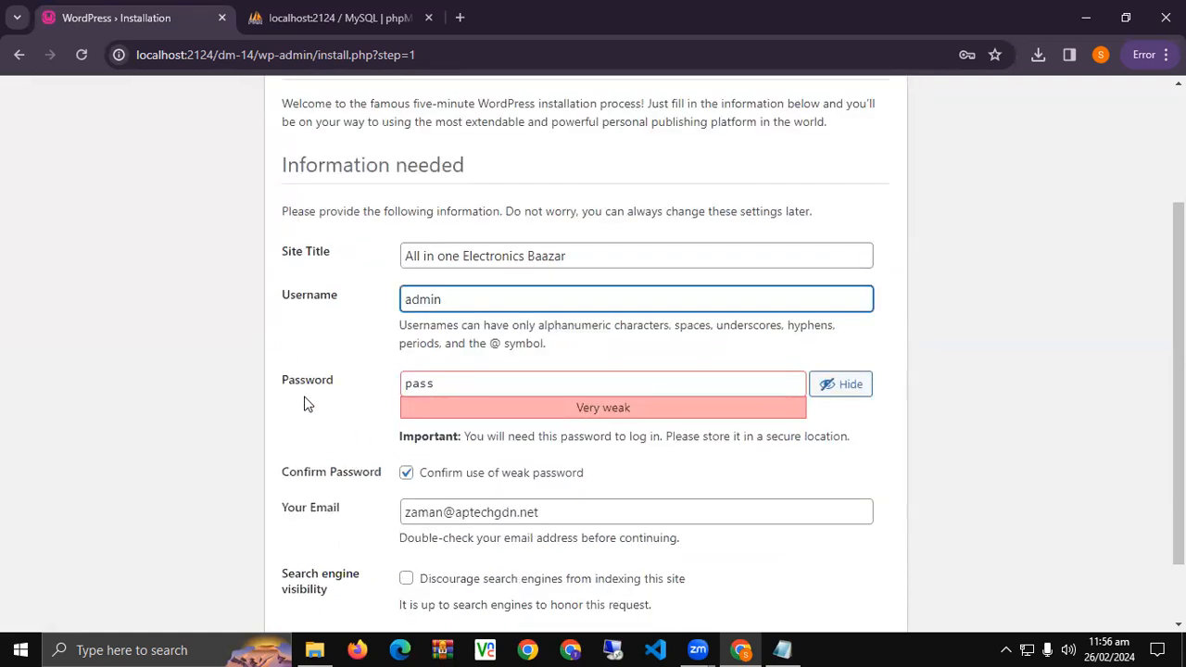
pyautogui.scroll(-1, 306, 404)
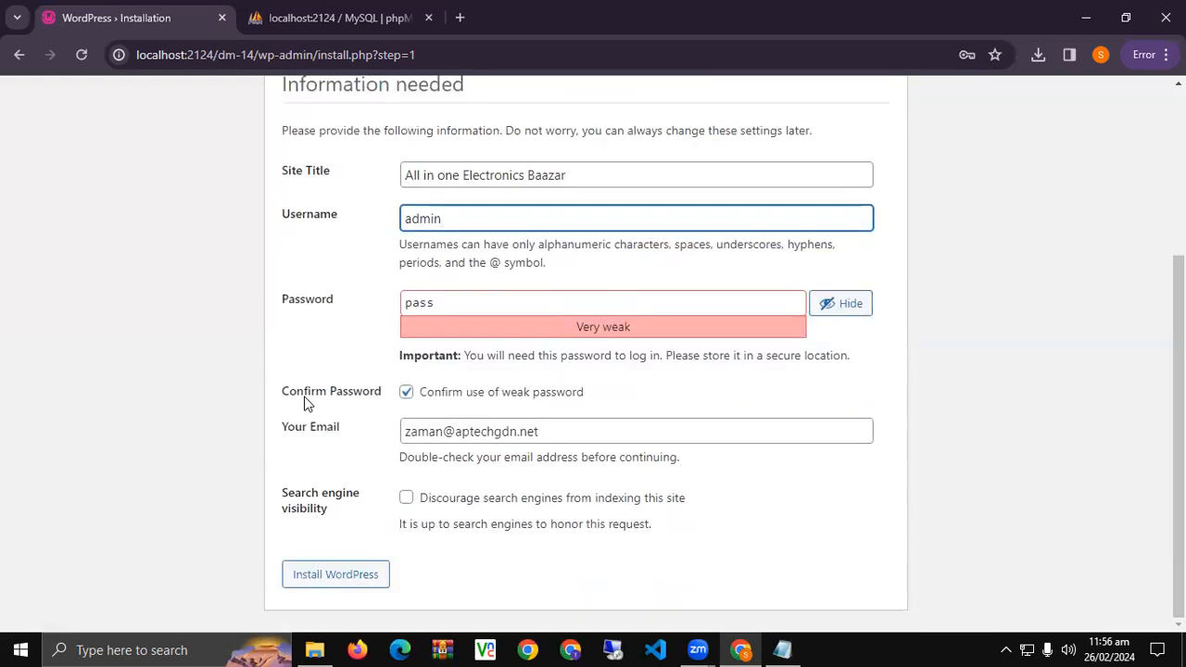
pyautogui.press('Return')
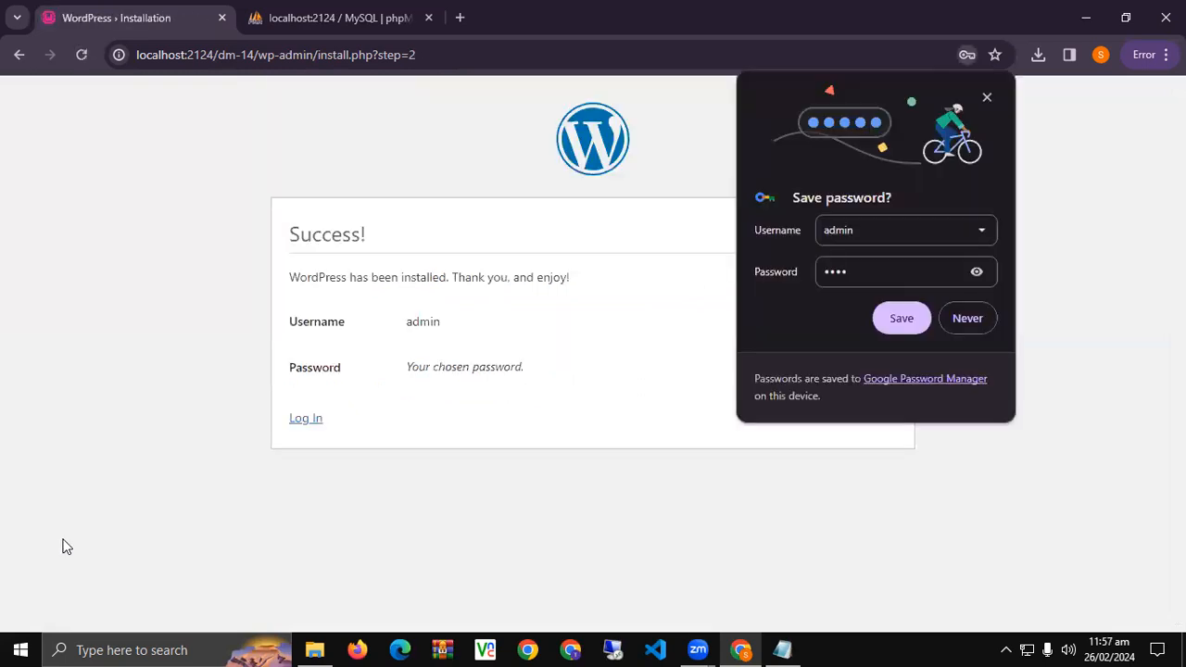
# Decline saving the password in Chrome, then log in as admin with the site password.
pyautogui.click(968, 318)
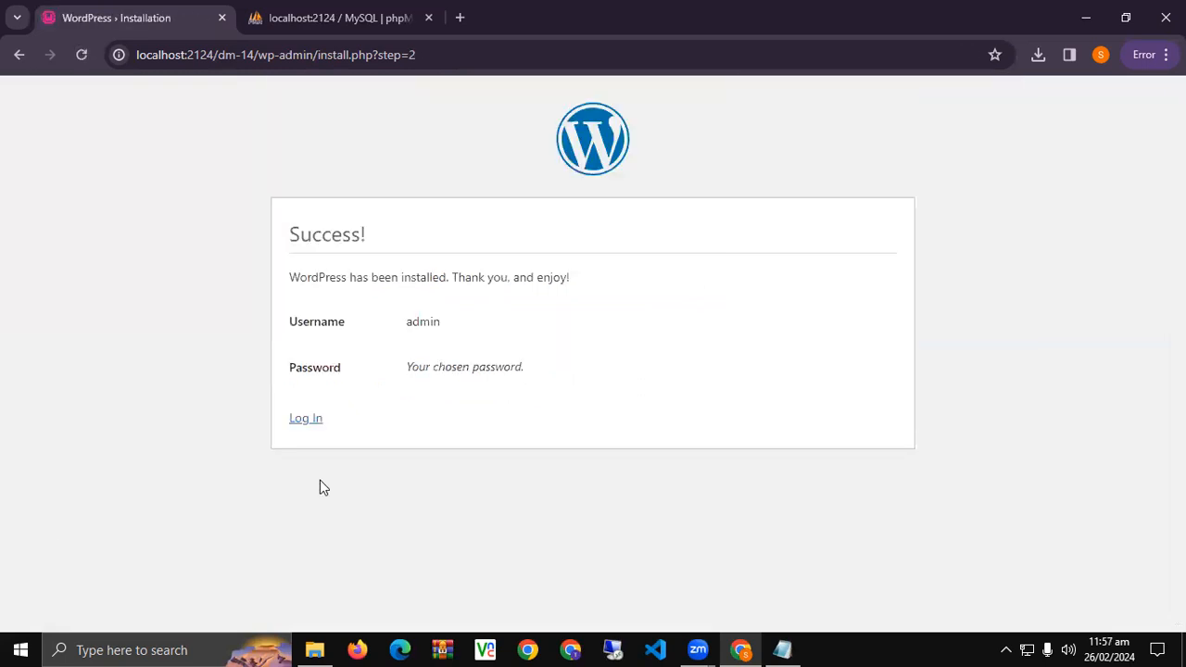
pyautogui.click(306, 419)
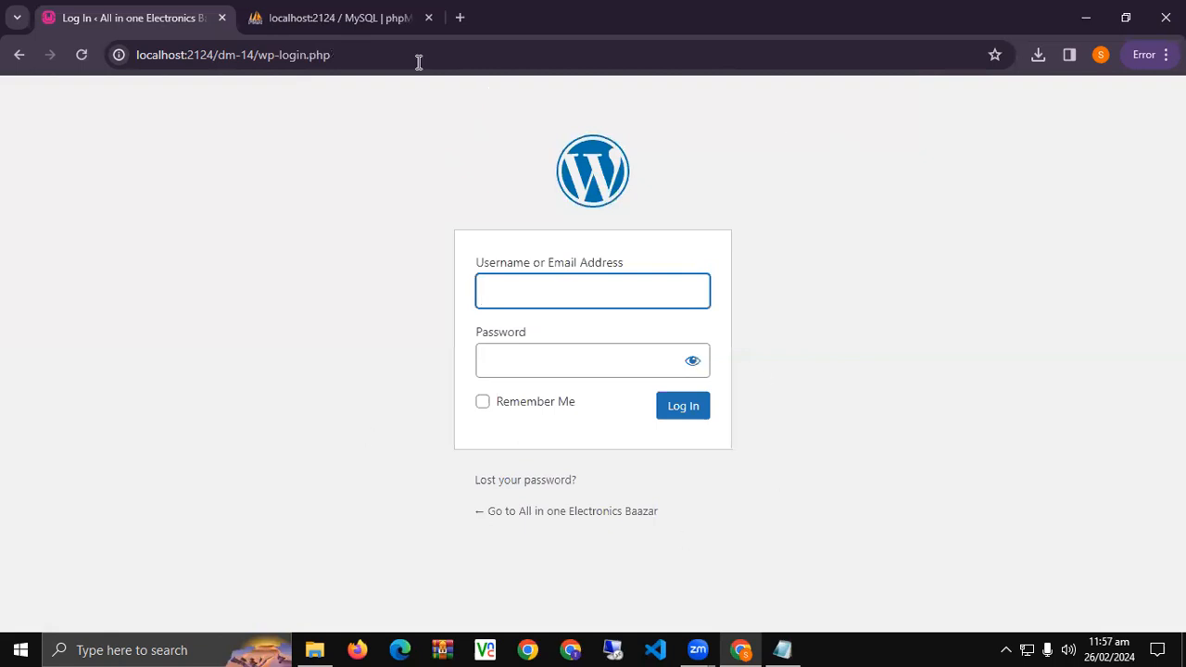
pyautogui.write('admin')
pyautogui.press('Tab')
pyautogui.write('****')
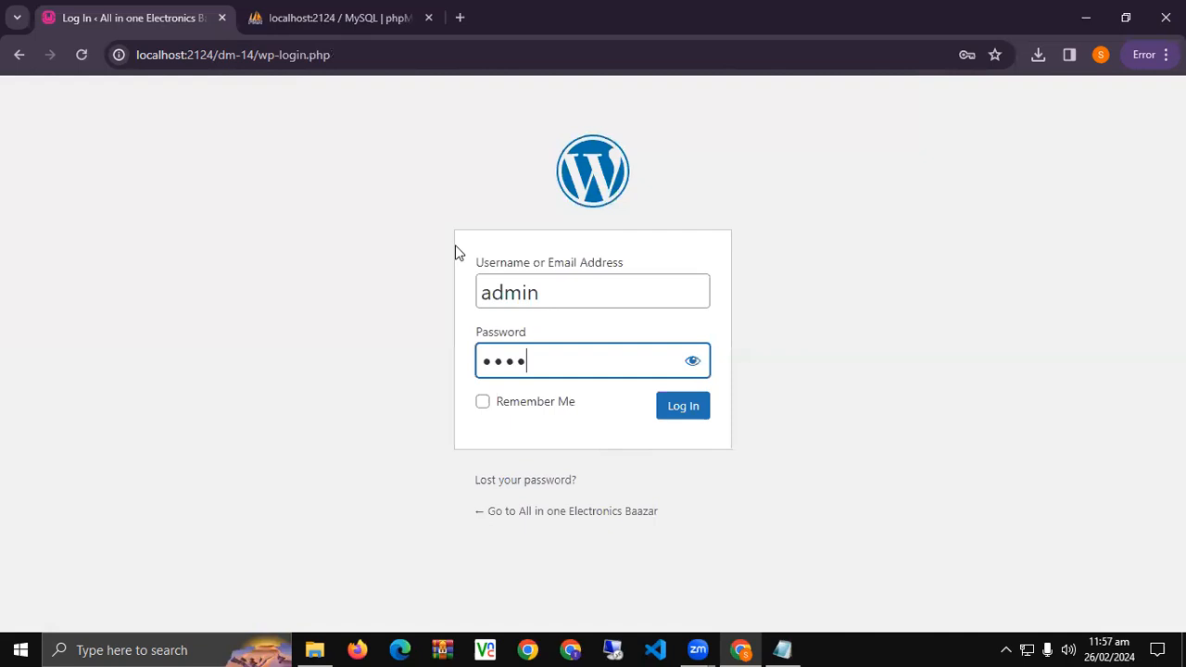
pyautogui.click(688, 409)
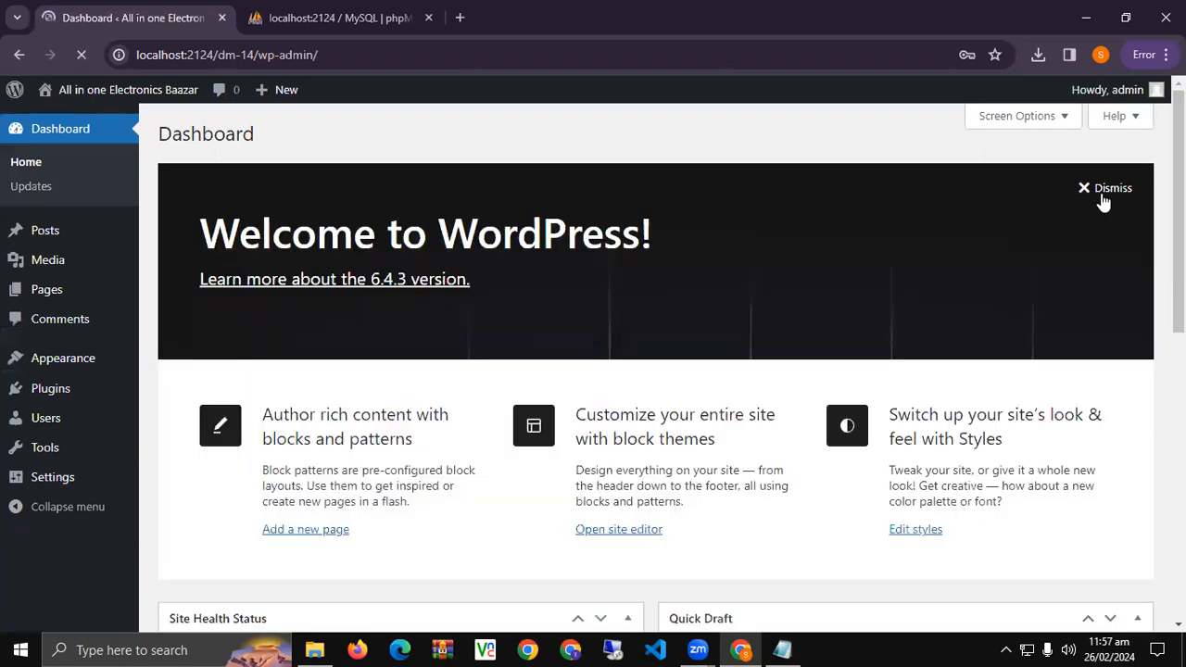
# Dismiss the Welcome to WordPress panel on the Dashboard.
pyautogui.click(1099, 199)
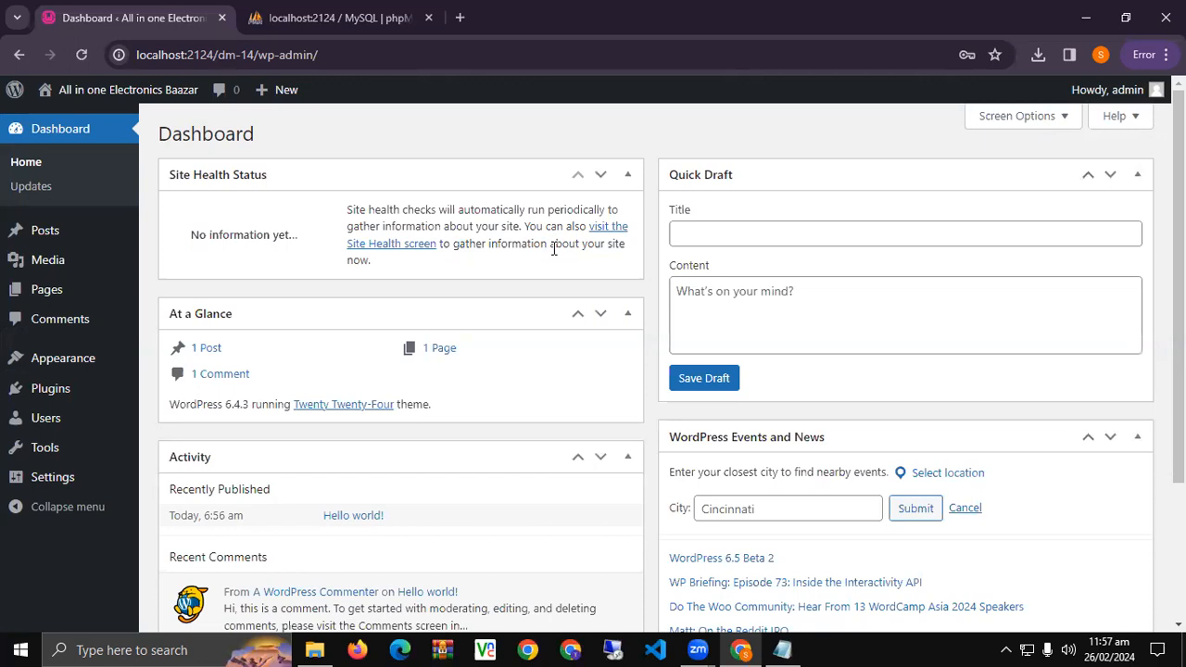
# Load localhost:2124/dm-14 in a new tab and look over the front page.
pyautogui.click(460, 18)
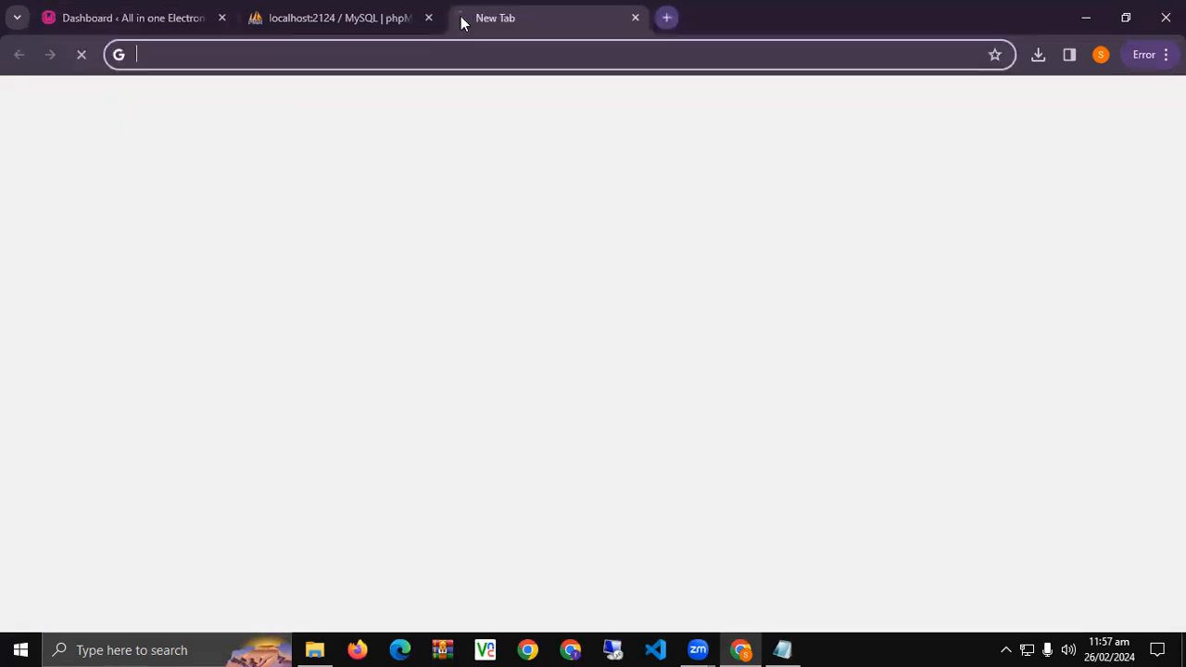
pyautogui.write('localhost:')
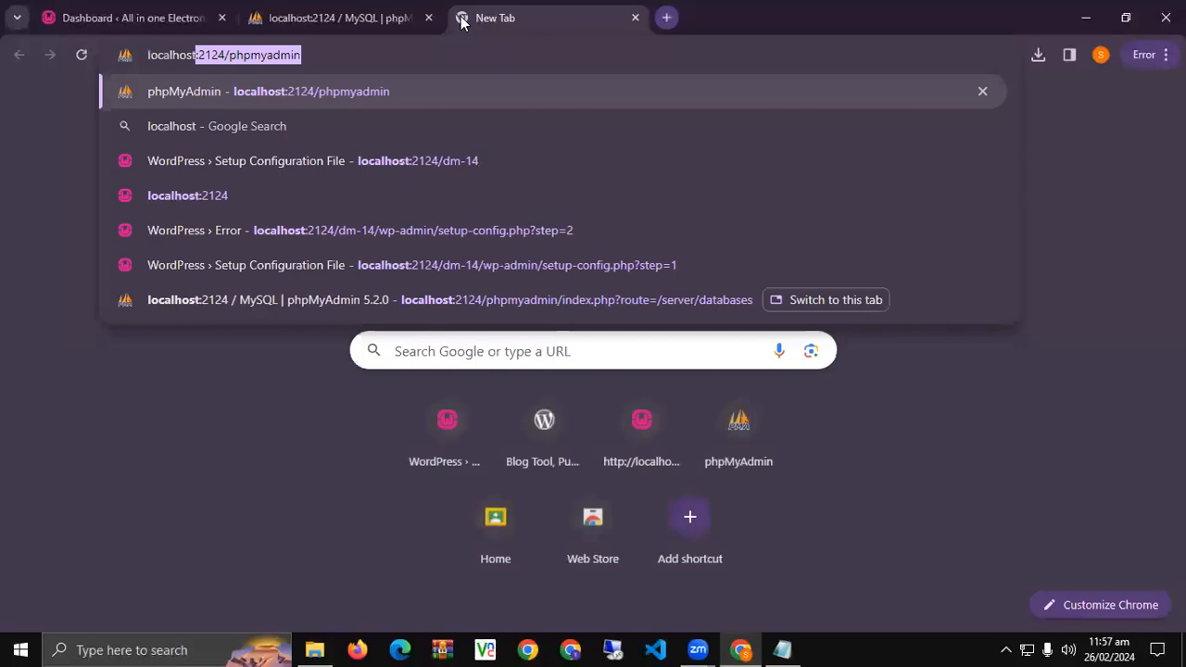
pyautogui.write('2124/')
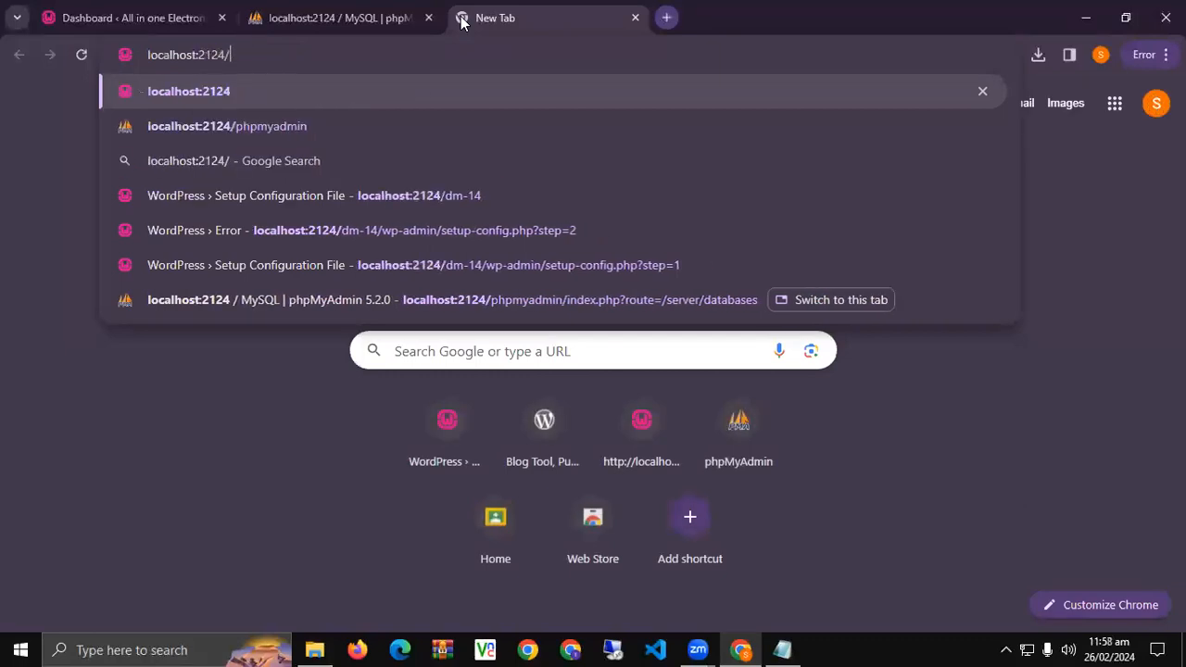
pyautogui.write('dm-14')
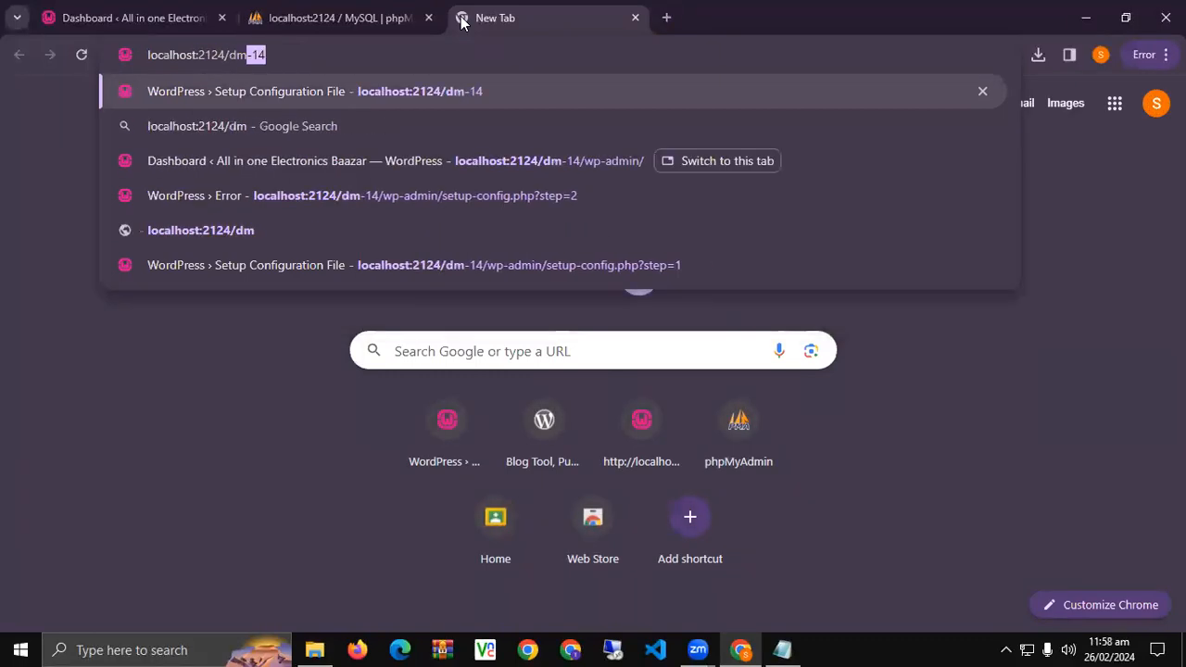
pyautogui.press('Return')
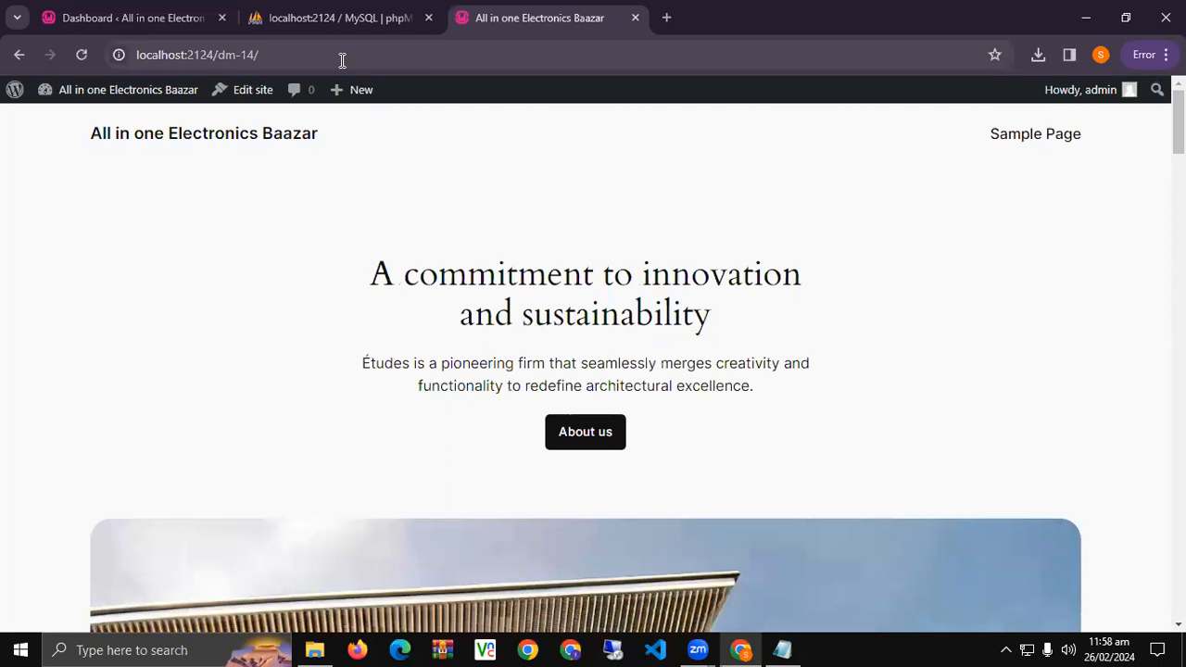
pyautogui.scroll(-6, 196, 384)
pyautogui.scroll(3, 195, 388)
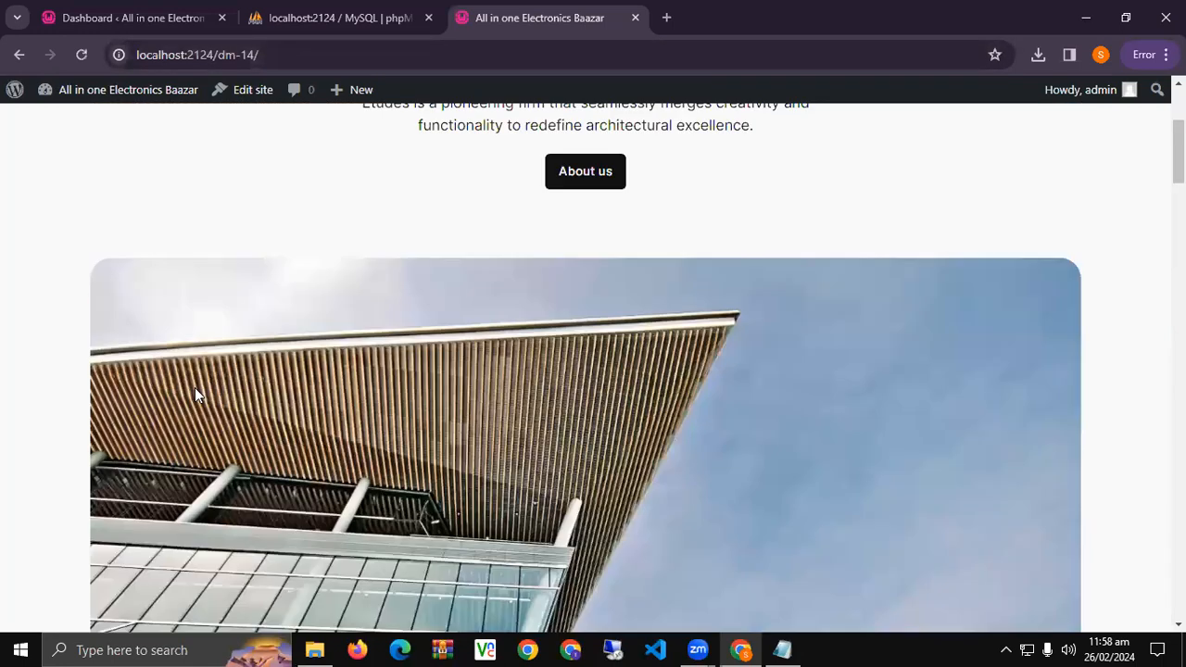
pyautogui.scroll(-20, 195, 387)
pyautogui.scroll(-3, 196, 433)
pyautogui.scroll(15, 195, 427)
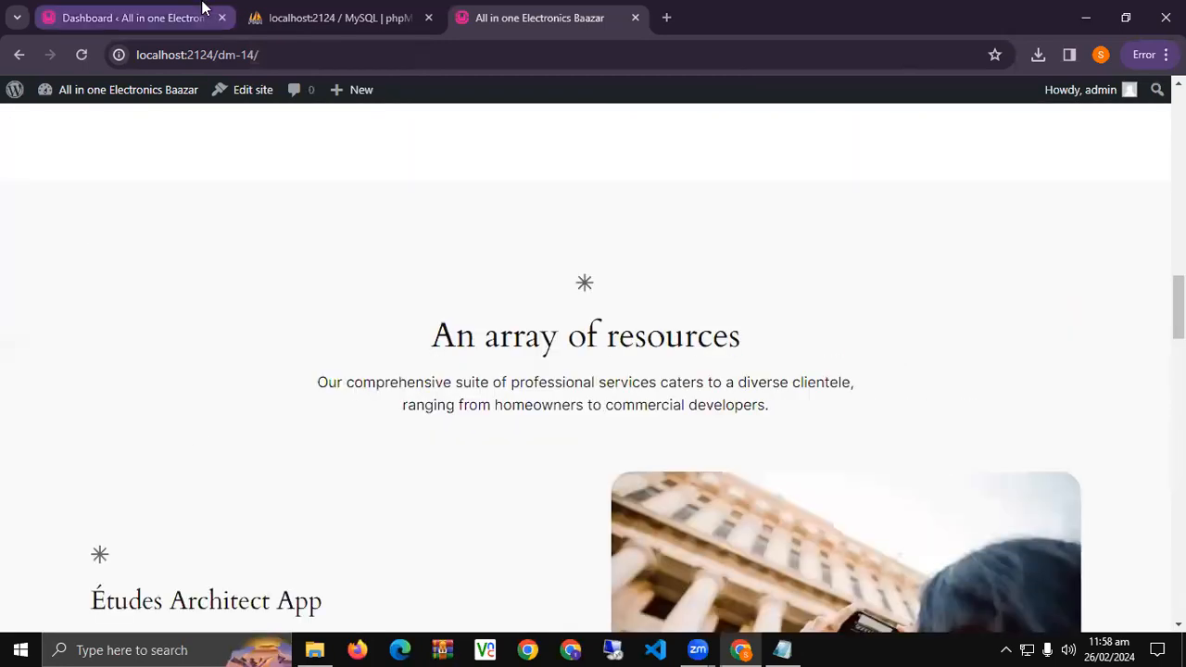
# Close the phpMyAdmin tab and return to the site's front page tab.
pyautogui.click(129, 17)
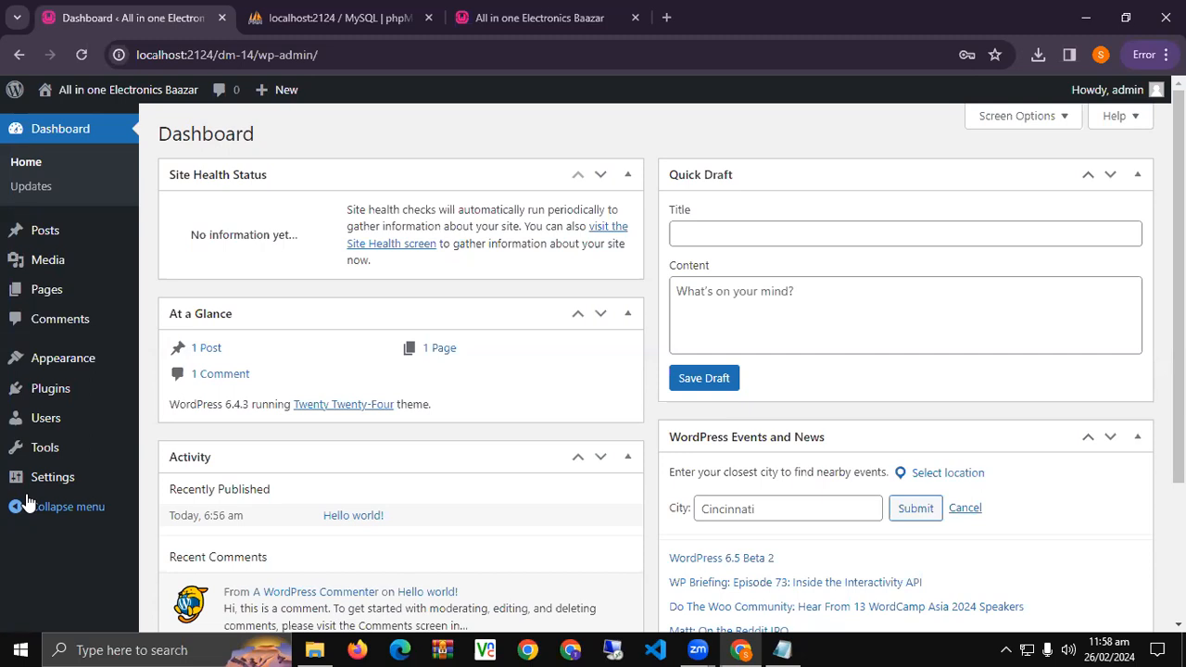
pyautogui.moveTo(25, 491)
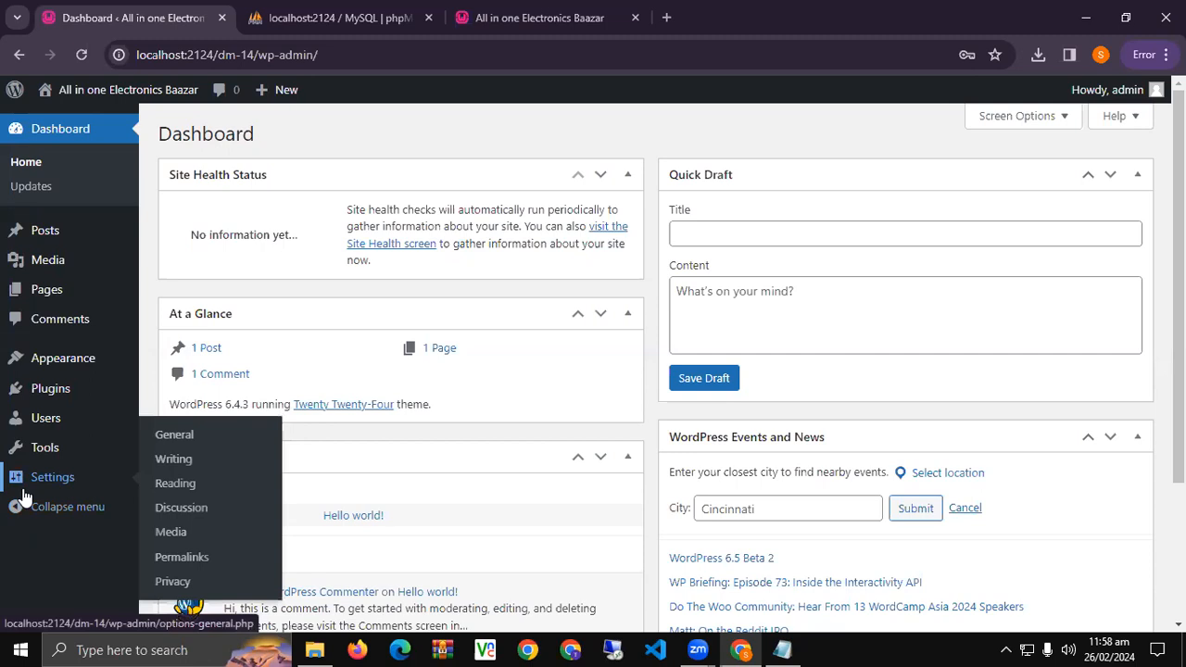
pyautogui.click(428, 18)
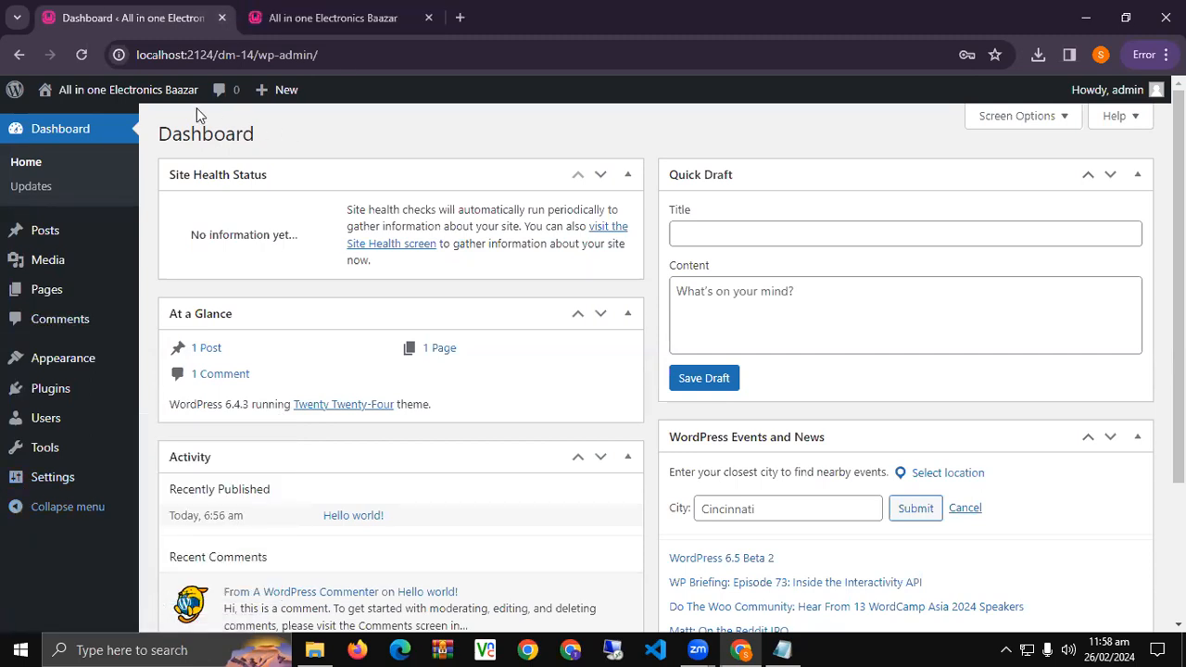
pyautogui.click(293, 17)
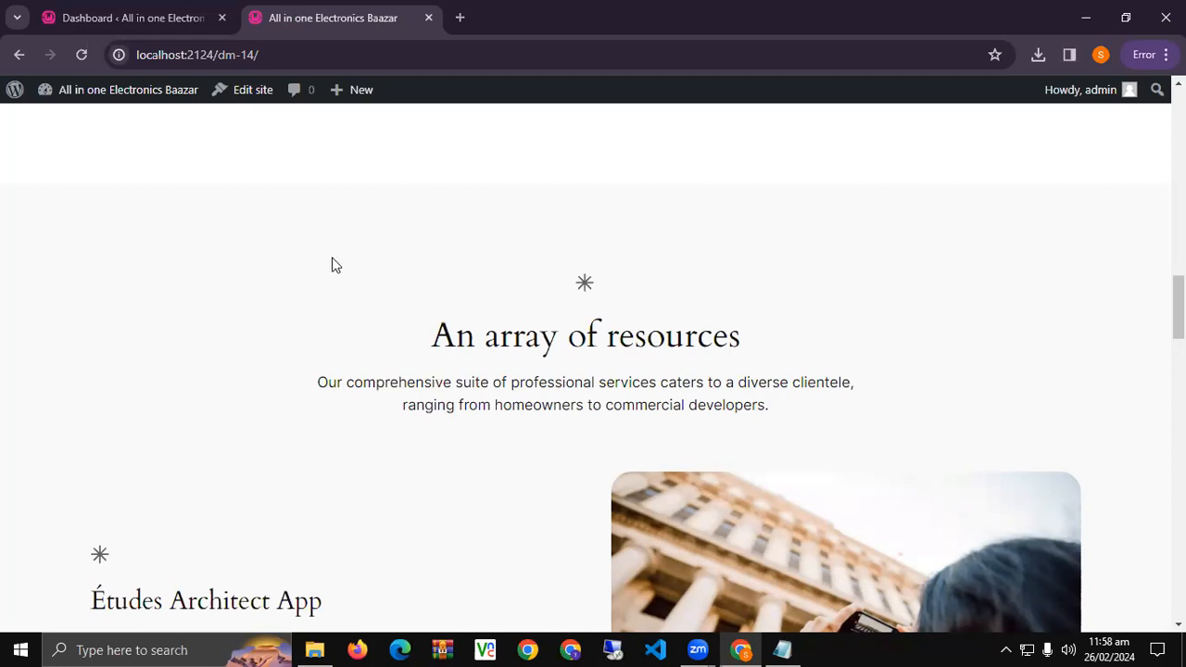
pyautogui.scroll(10, 340, 374)
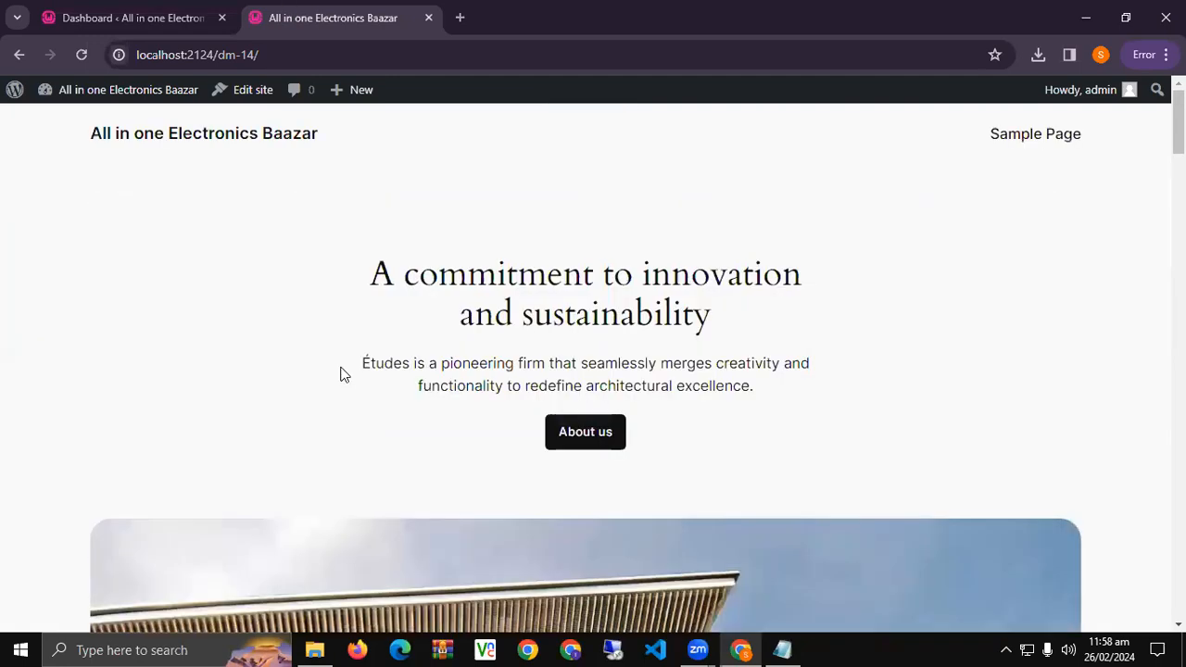
pyautogui.scroll(-10, 327, 386)
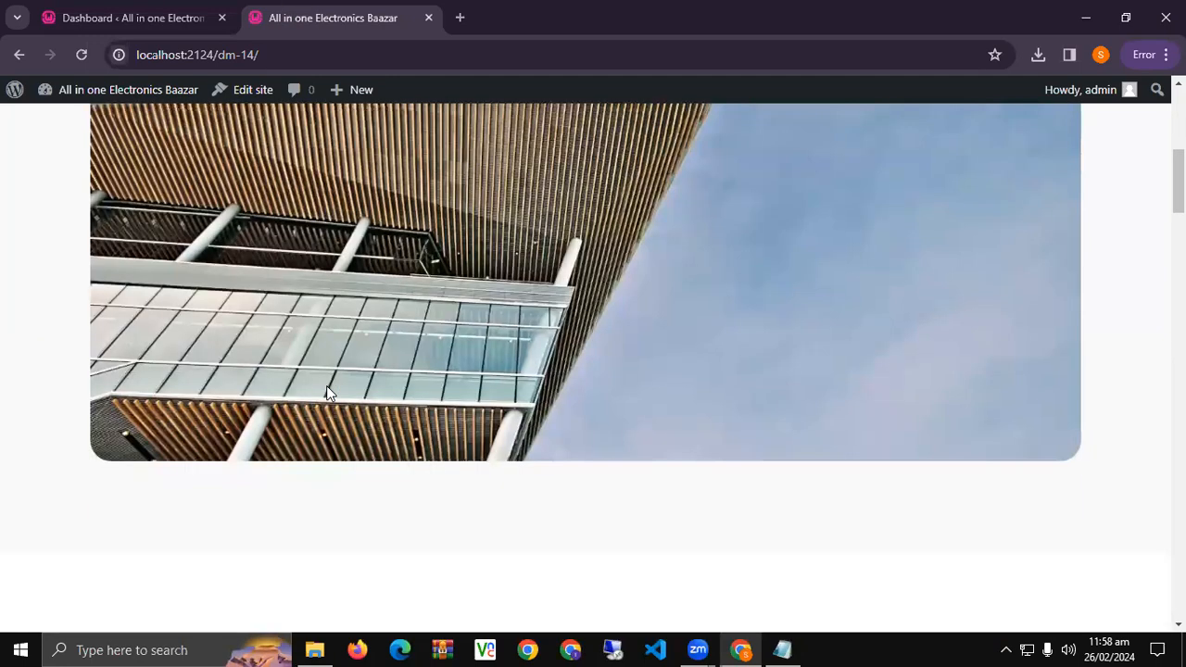
pyautogui.click(782, 650)
# Add the lines 'Wordpress Based on', '1.Theme' and '2.Plugin' below the CMS definition.
pyautogui.press('Return')
pyautogui.press('Return')
pyautogui.write('Wordpress ')
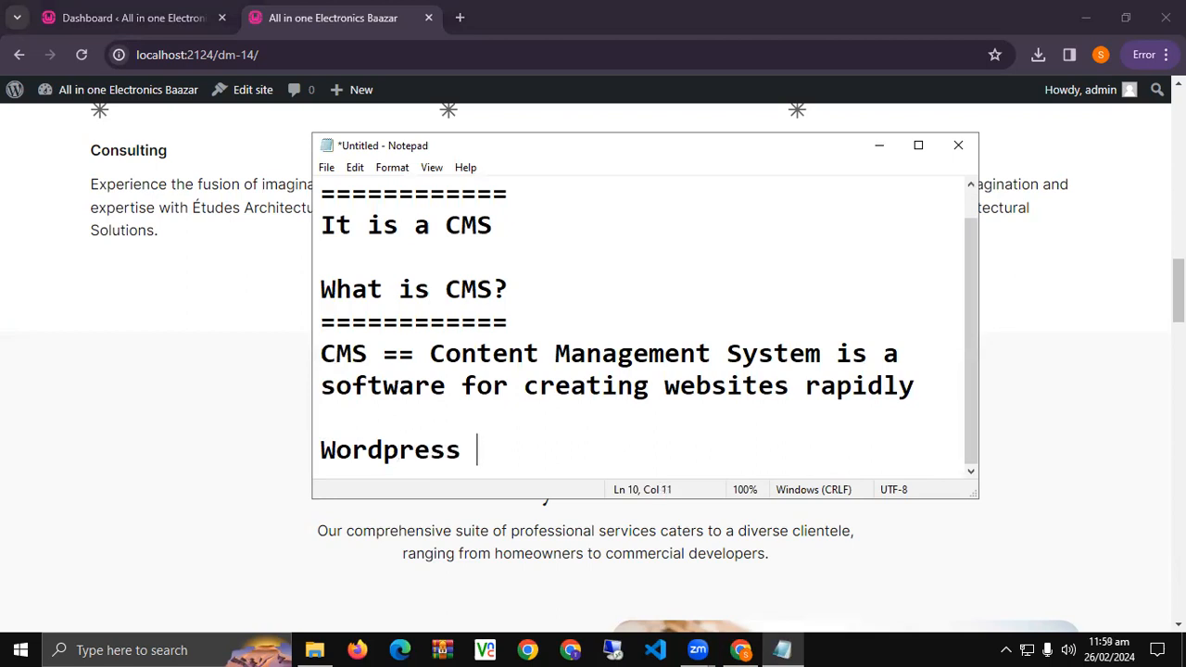
pyautogui.write('Based on')
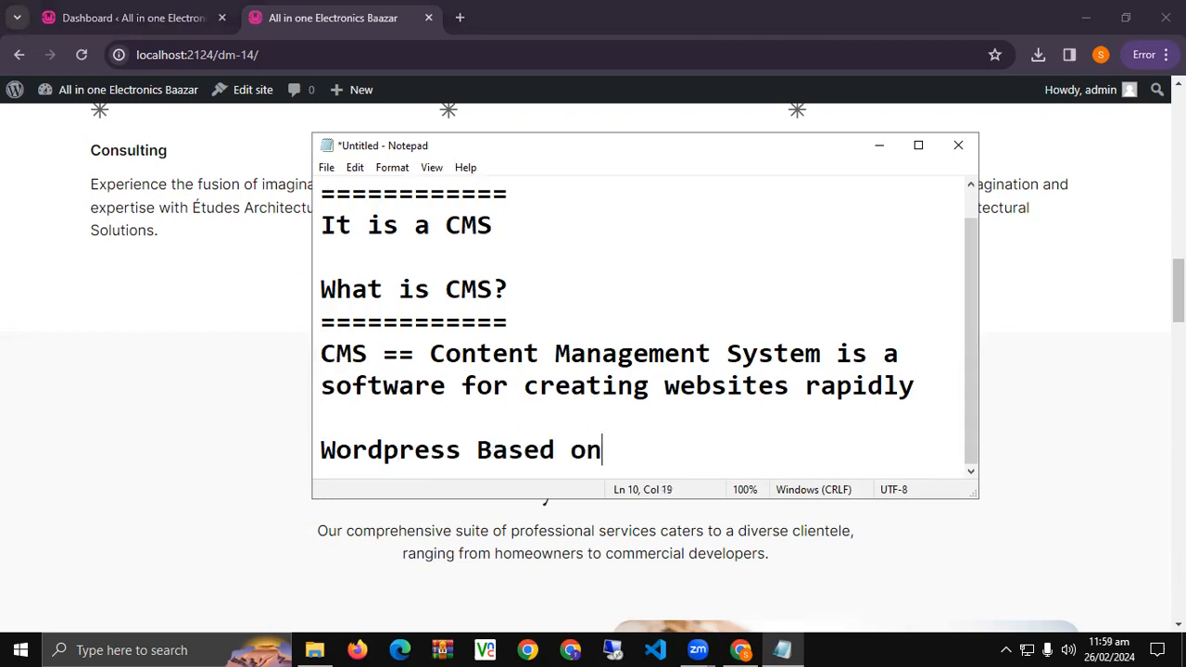
pyautogui.press('Return')
pyautogui.write('1.Theme')
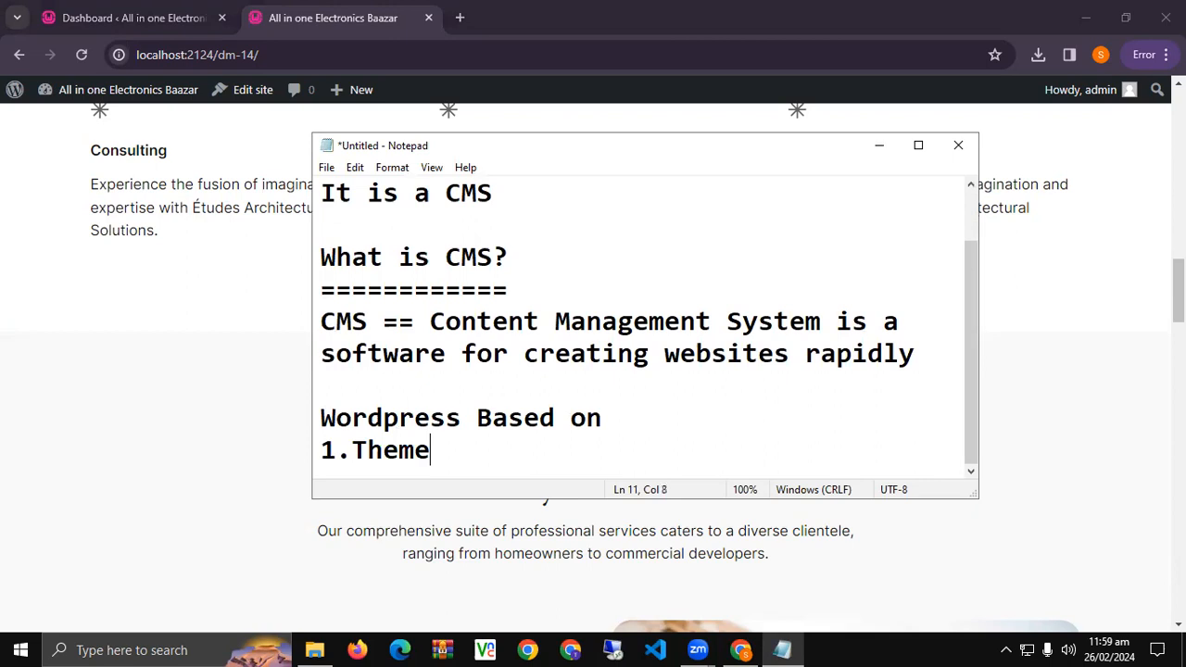
pyautogui.press('Return')
pyautogui.write('2.')
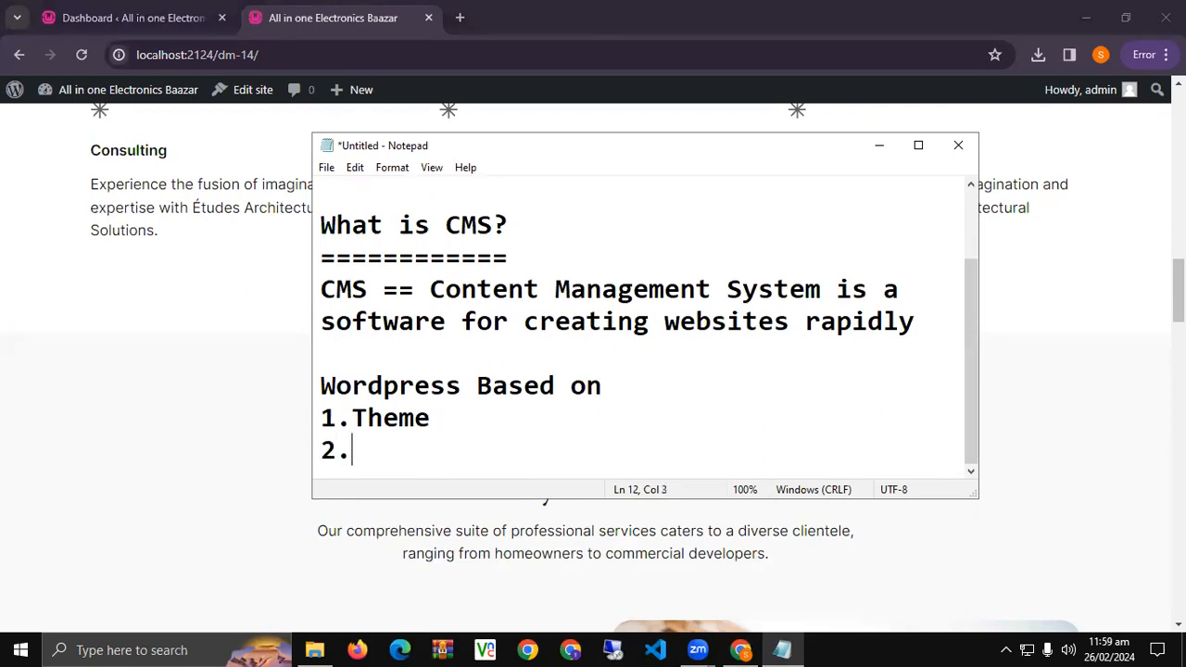
pyautogui.write('Plugin')
# Append '(Free+Pro)' to both the 1.Theme and 2.Plugin lines, fixing typos.
pyautogui.press('Up')
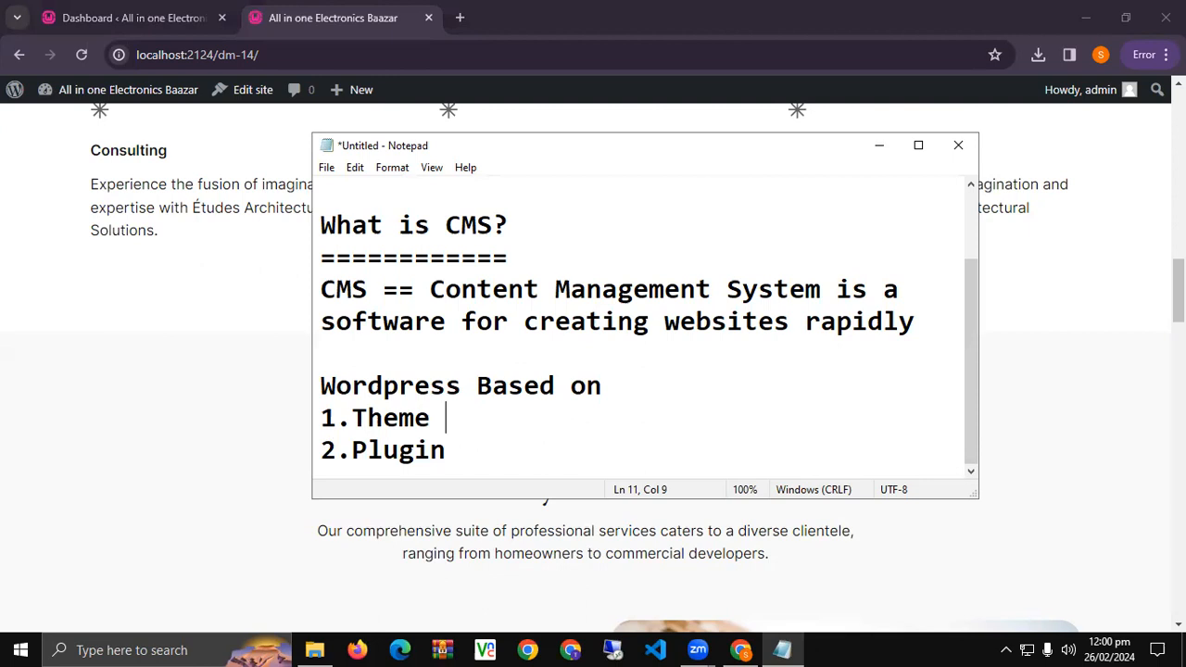
pyautogui.write('(Fre')
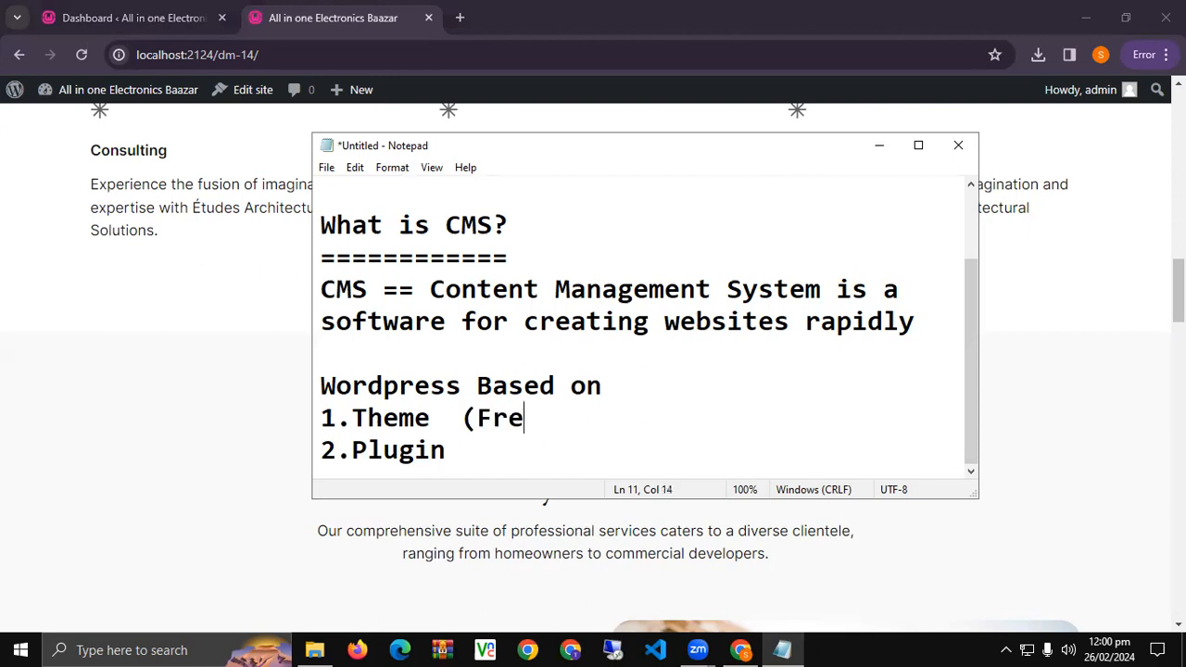
pyautogui.write('e+PRpo')
pyautogui.press('BackSpace')
pyautogui.press('BackSpace')
pyautogui.press('BackSpace')
pyautogui.write('ro)')
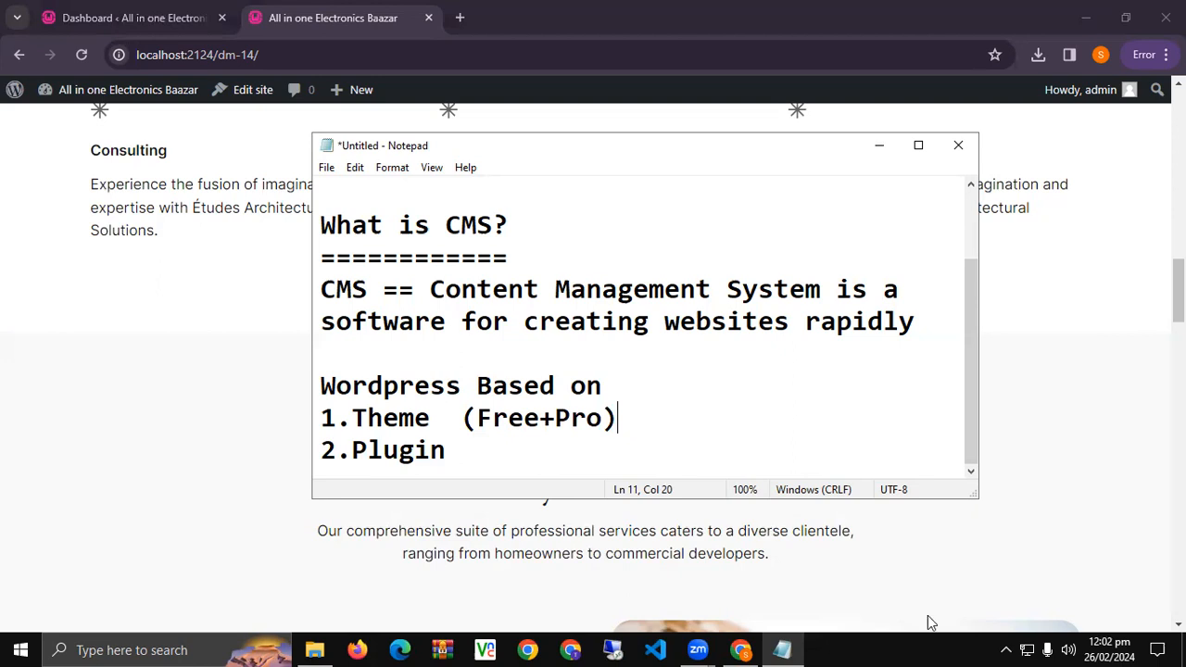
pyautogui.click(468, 444)
pyautogui.write('(Free')
pyautogui.press('BackSpace')
pyautogui.write('+Pro)')
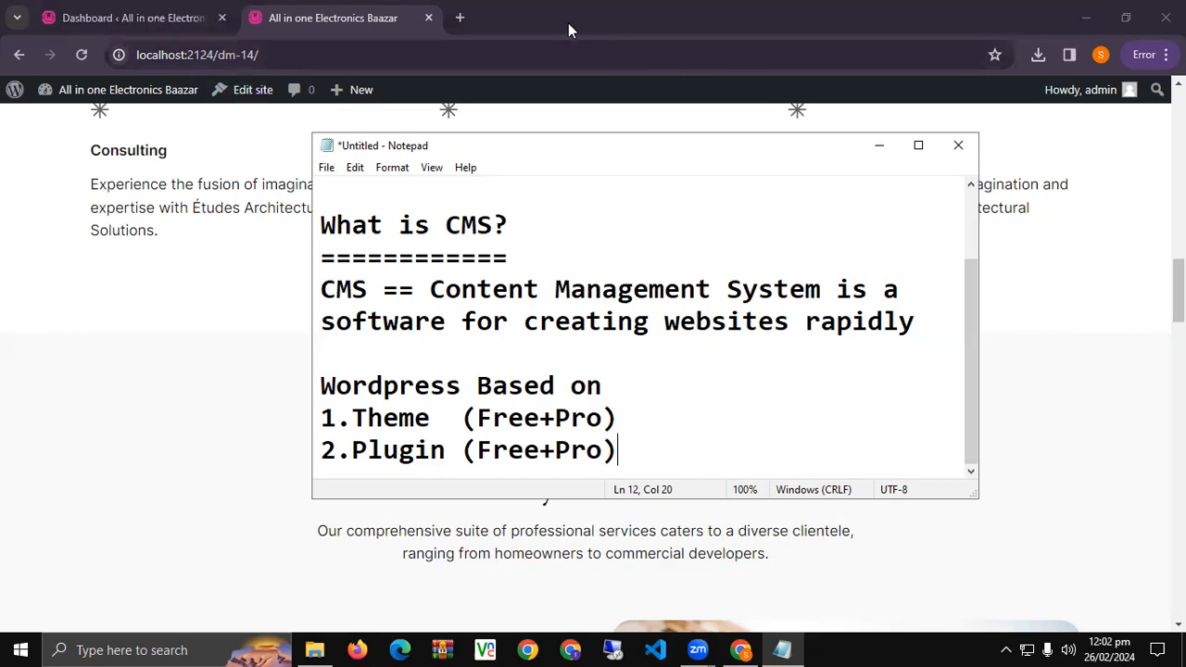
pyautogui.click(459, 18)
# Open jeweliciousbyrida.com and embelishshop.pk in new tabs, plus one more empty tab.
pyautogui.click(459, 17)
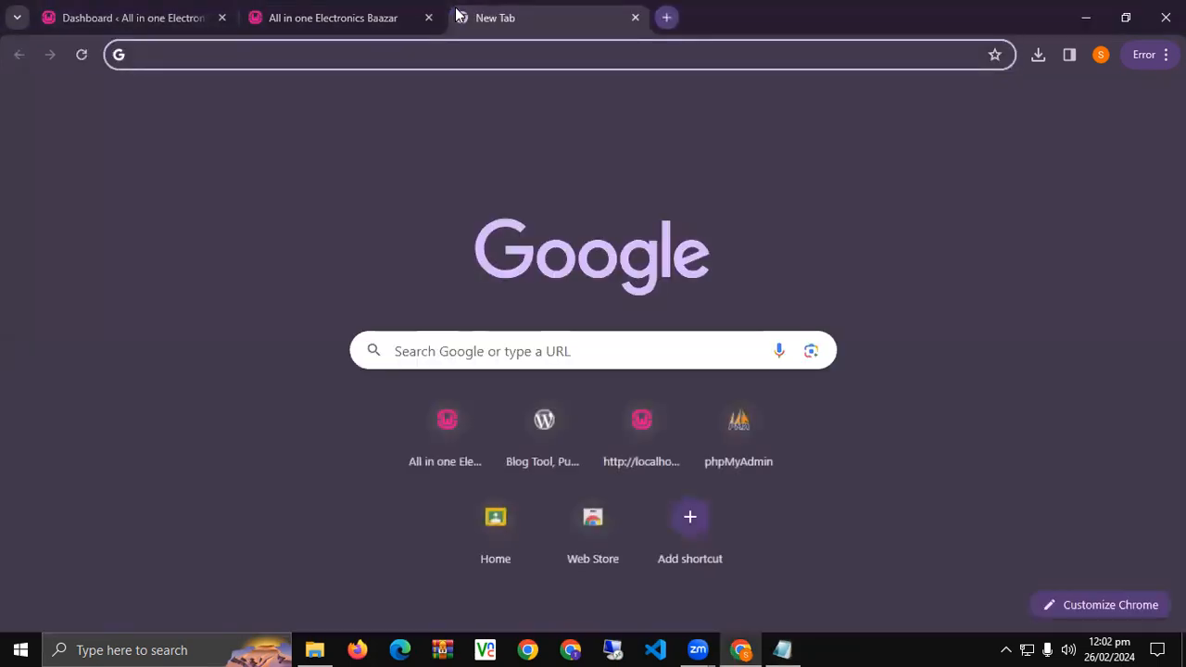
pyautogui.write('je')
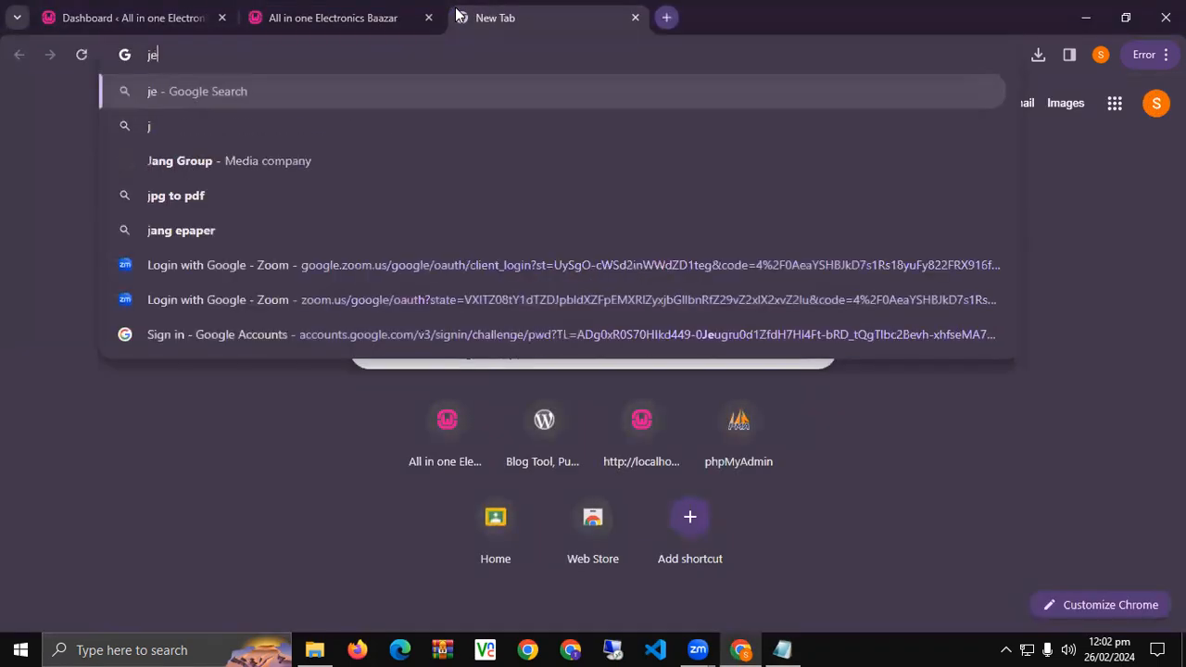
pyautogui.write('welic')
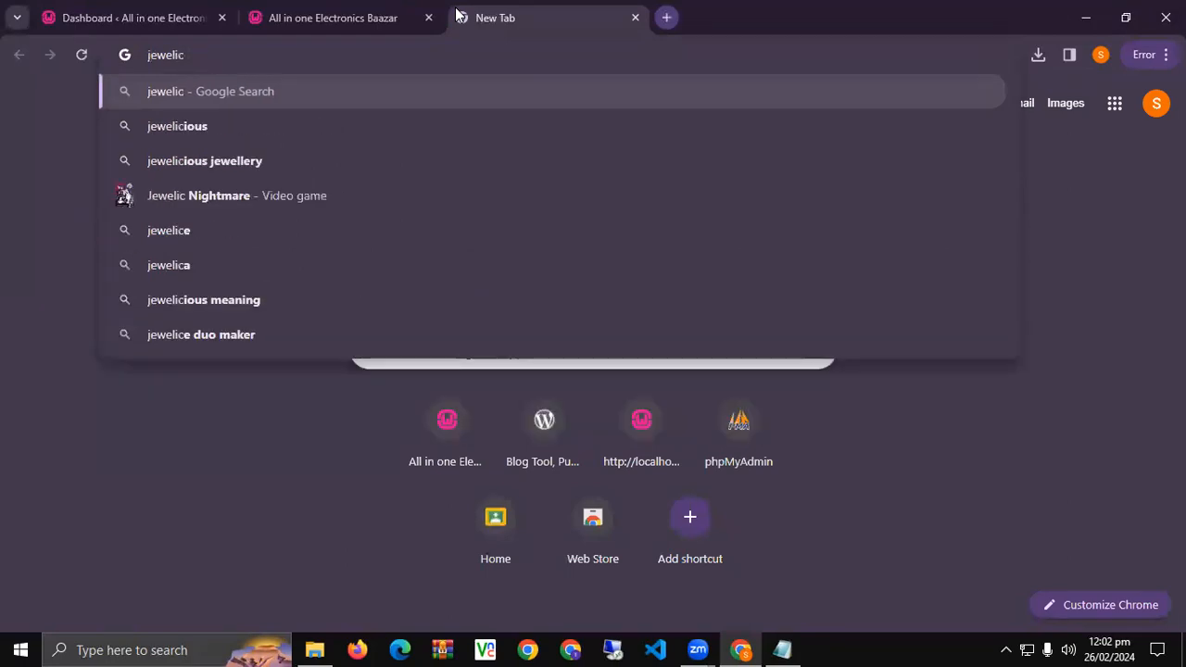
pyautogui.write('iousb')
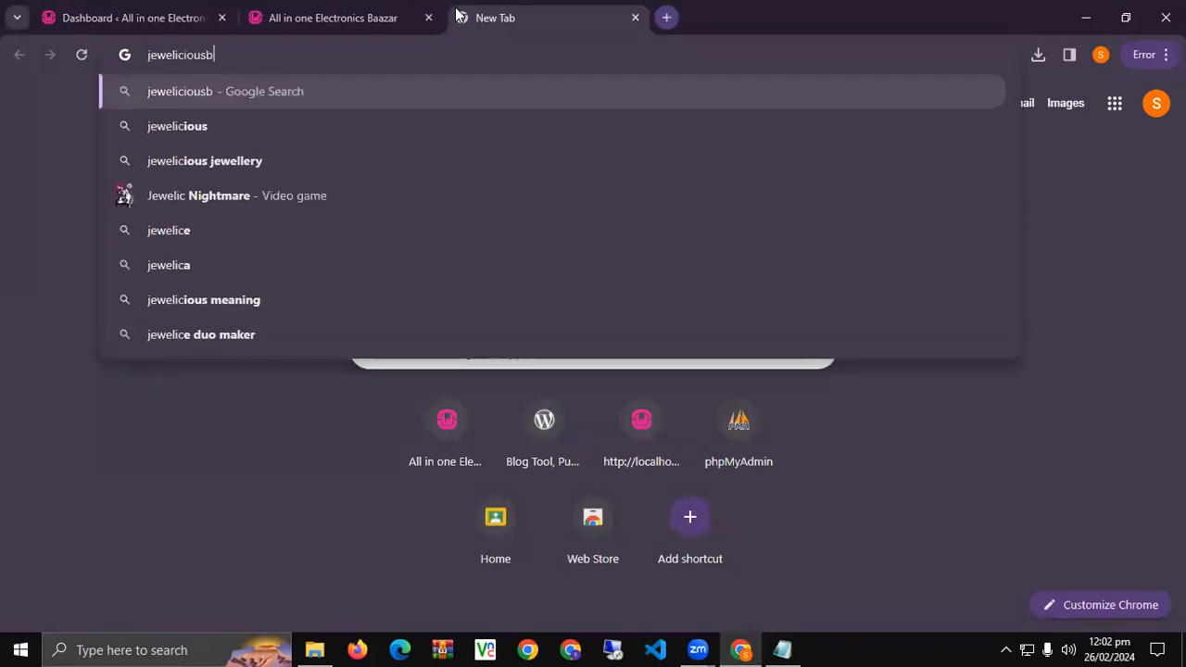
pyautogui.write('yrida.com')
pyautogui.press('Return')
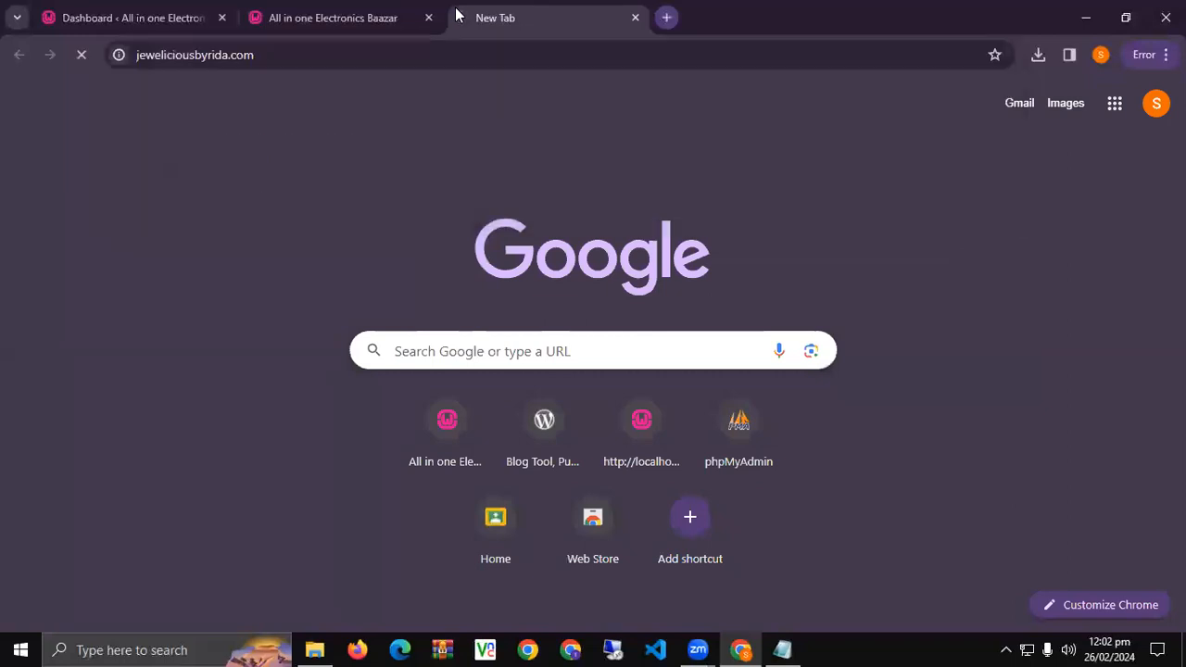
pyautogui.hotkey('ctrl', 't')
pyautogui.write('emb')
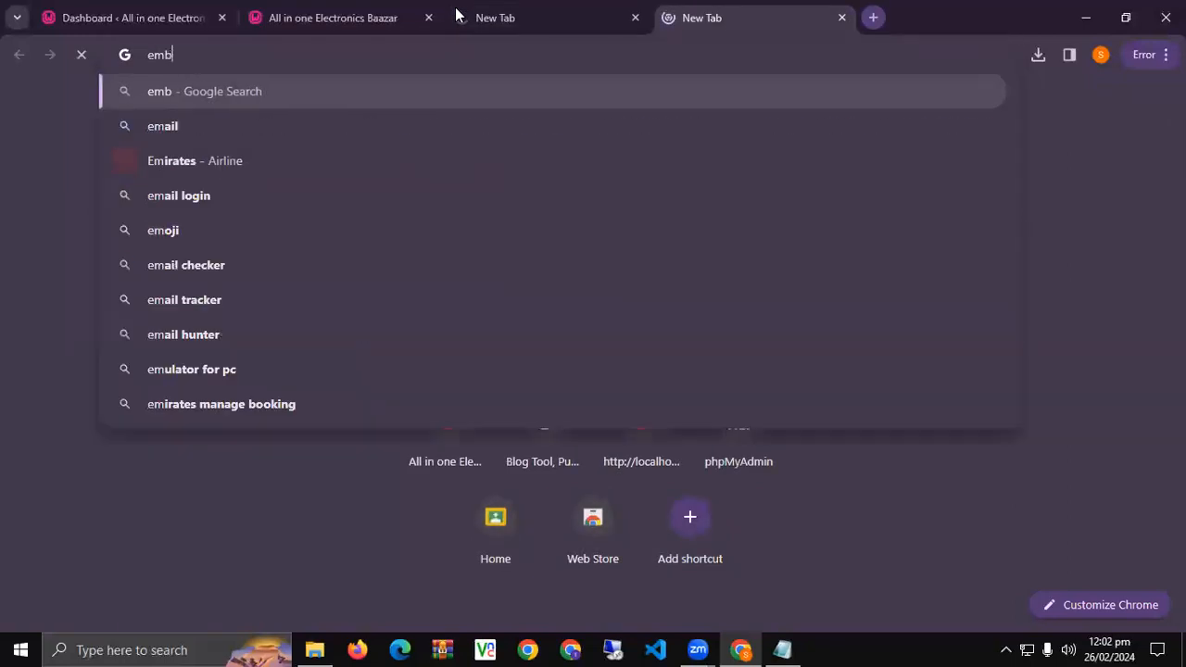
pyautogui.write('elishshop.pk')
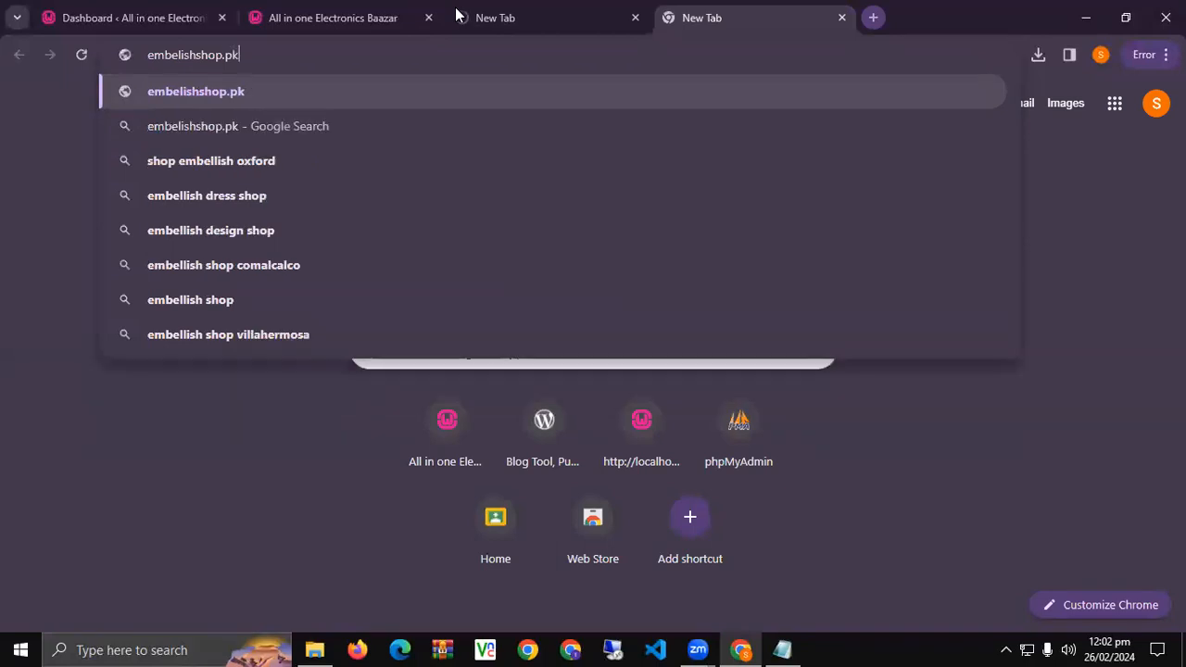
pyautogui.press('Return')
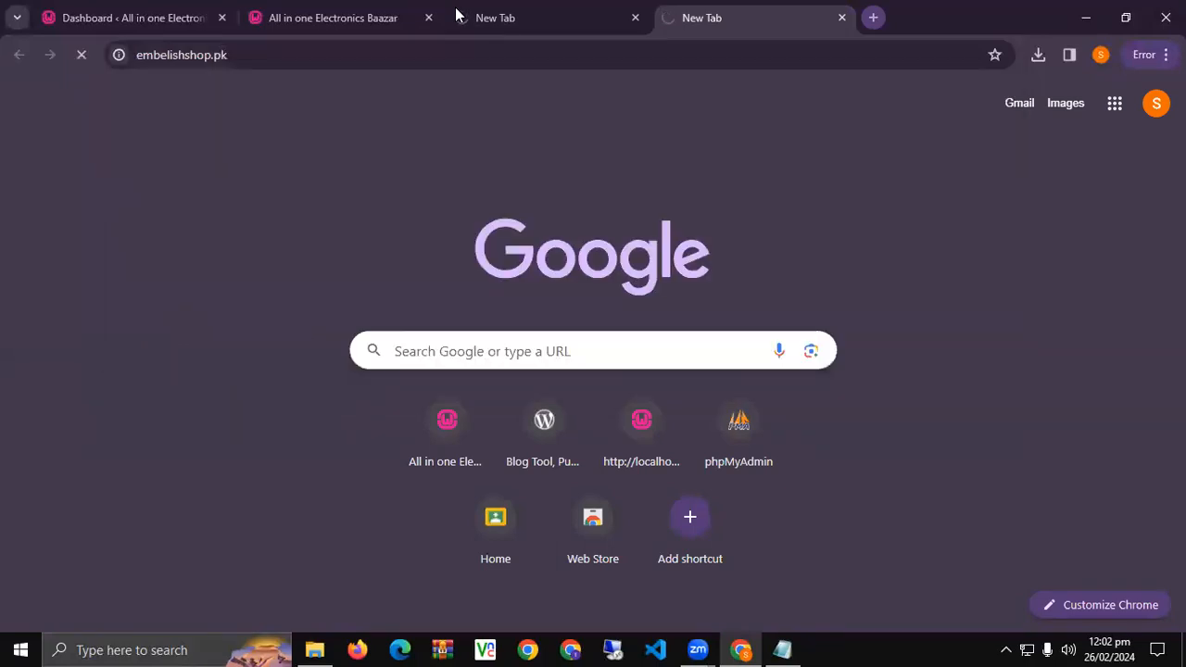
pyautogui.hotkey('ctrl', 't')
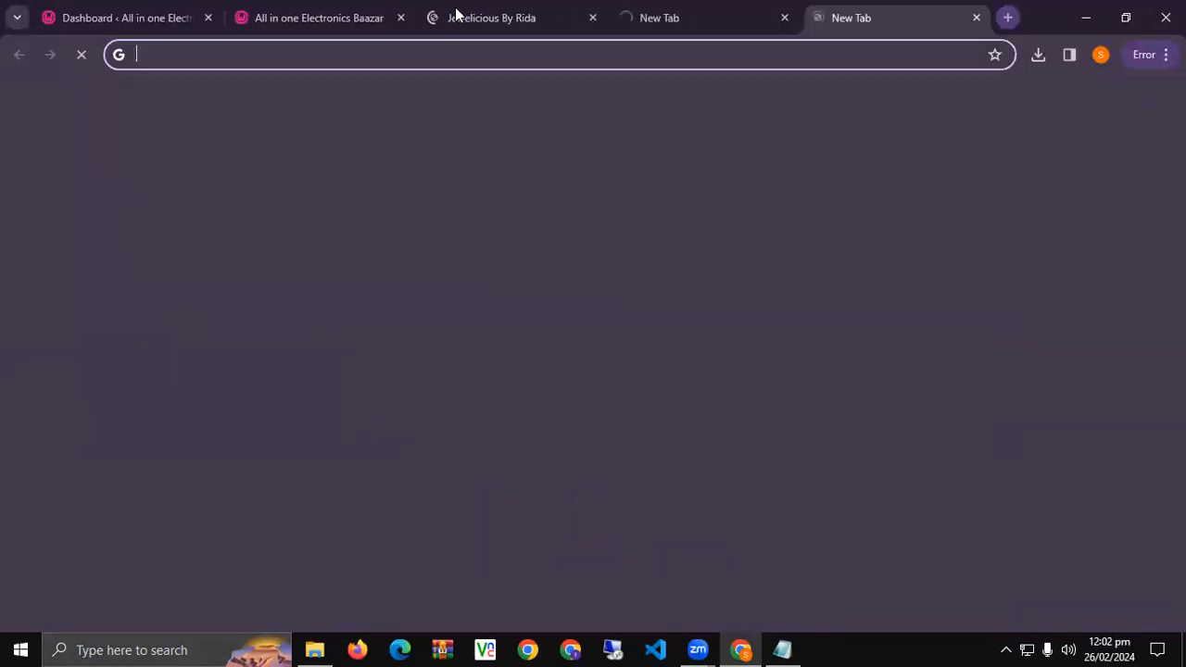
# Scroll through the Jewelicious By Rida store's products, including sale earrings and Deals of the Week.
pyautogui.click(458, 13)
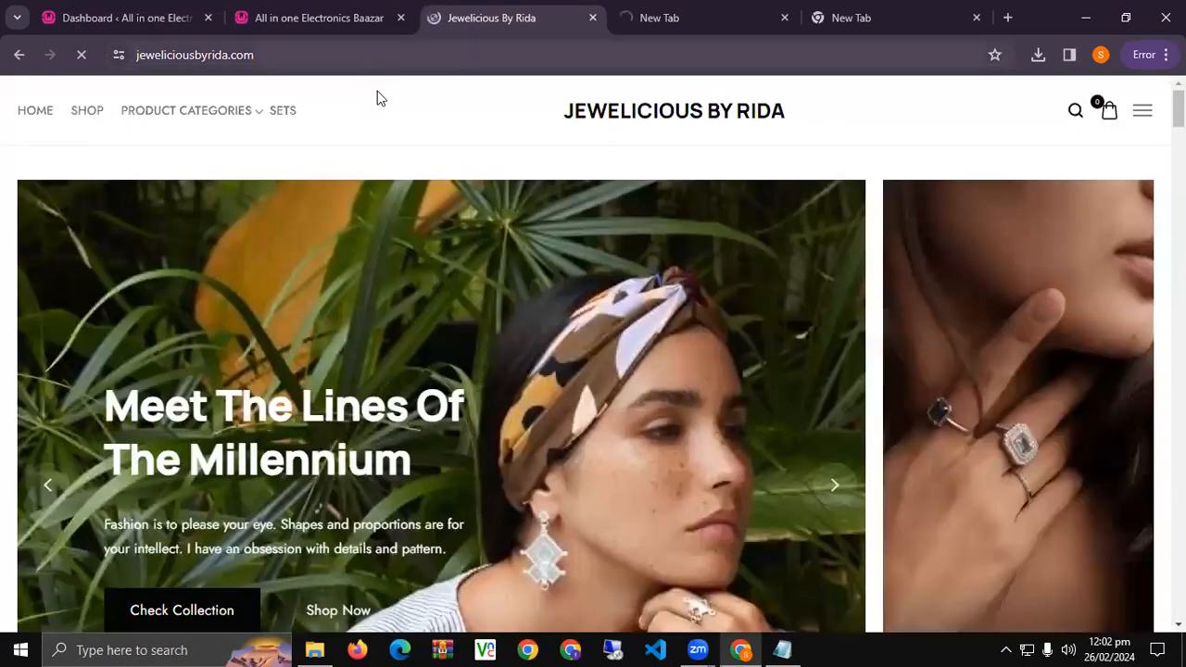
pyautogui.scroll(-5, 374, 334)
pyautogui.scroll(-2, 373, 333)
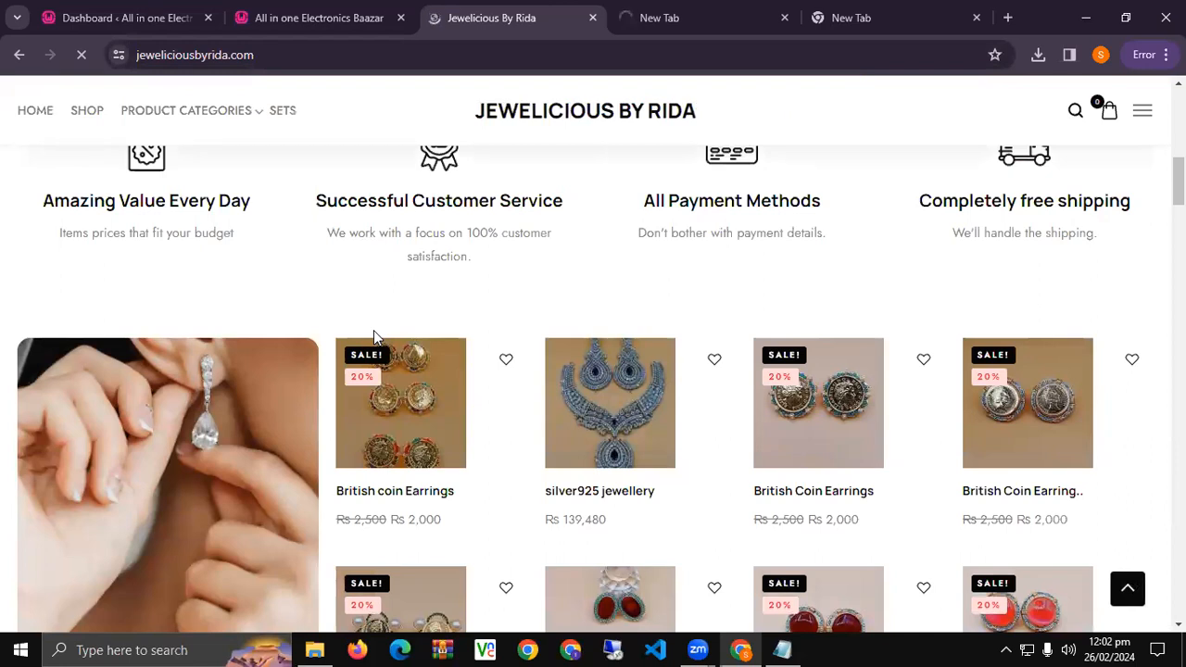
pyautogui.scroll(-4, 373, 330)
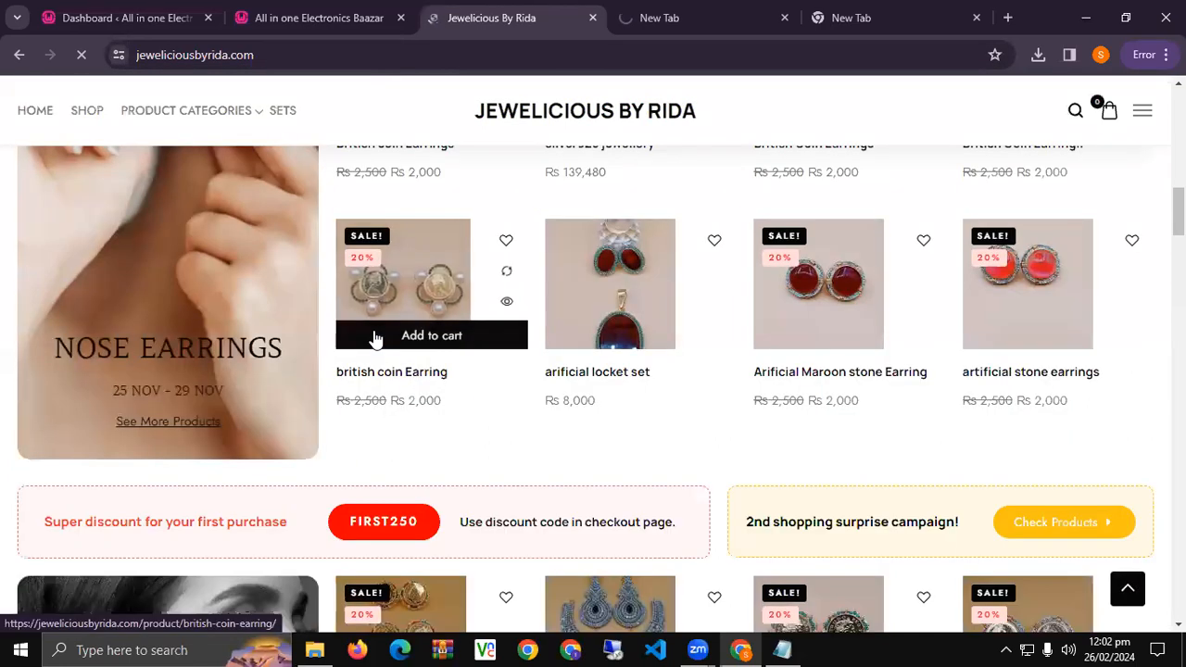
pyautogui.scroll(2, 375, 339)
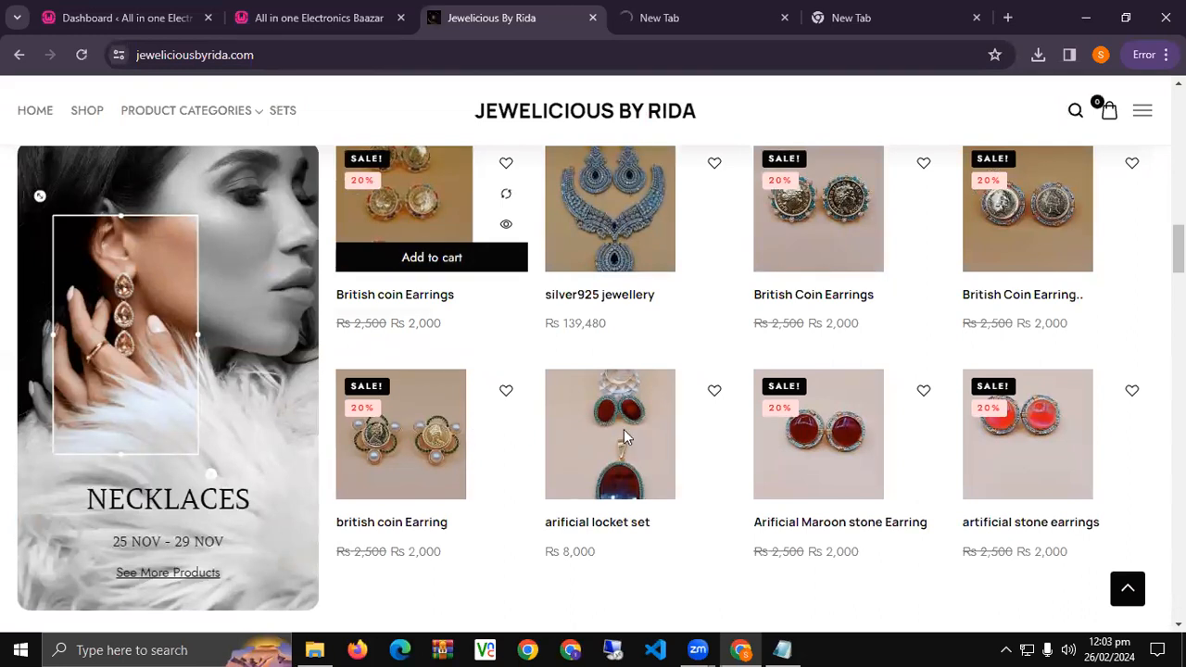
pyautogui.scroll(-5, 453, 445)
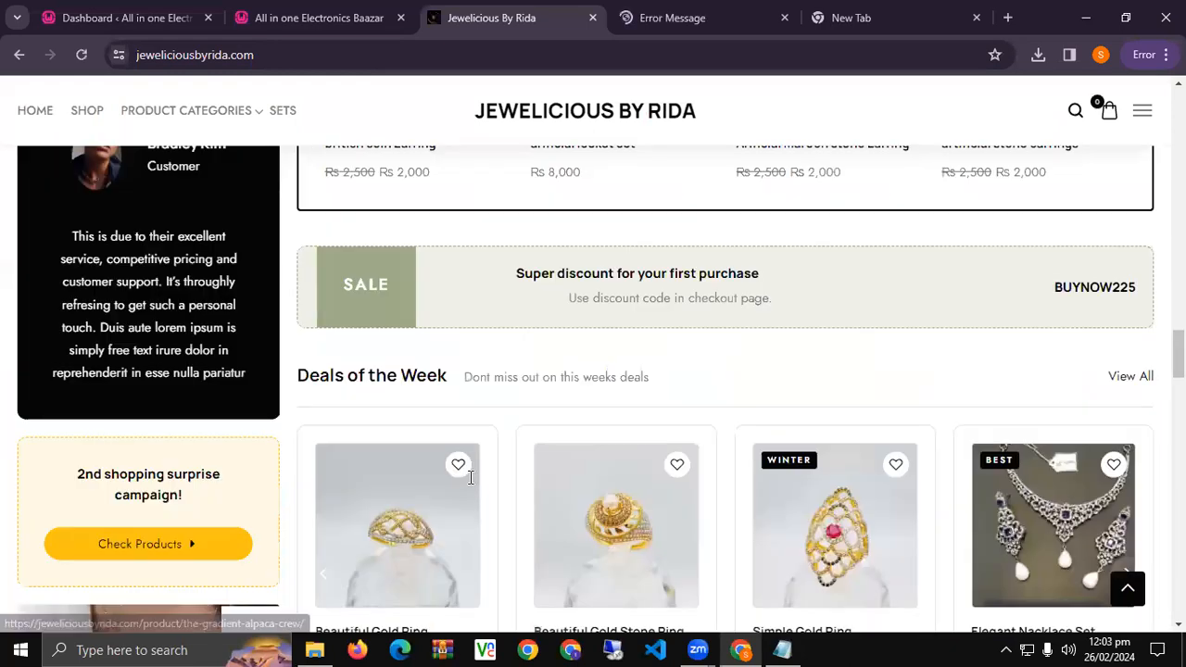
pyautogui.scroll(-10, 470, 477)
# Replace the failed embelishshop.pk address with krhandicraft.com and load it.
pyautogui.click(697, 10)
pyautogui.moveTo(270, 54); pyautogui.dragTo(336, 55)
pyautogui.press('BackSpace')
pyautogui.press('BackSpace')
pyautogui.press('BackSpace')
pyautogui.press('BackSpace')
pyautogui.press('BackSpace')
pyautogui.press('BackSpace')
pyautogui.press('BackSpace')
pyautogui.press('BackSpace')
pyautogui.press('BackSpace')
pyautogui.press('BackSpace')
pyautogui.press('BackSpace')
pyautogui.press('BackSpace')
pyautogui.press('BackSpace')
pyautogui.press('BackSpace')
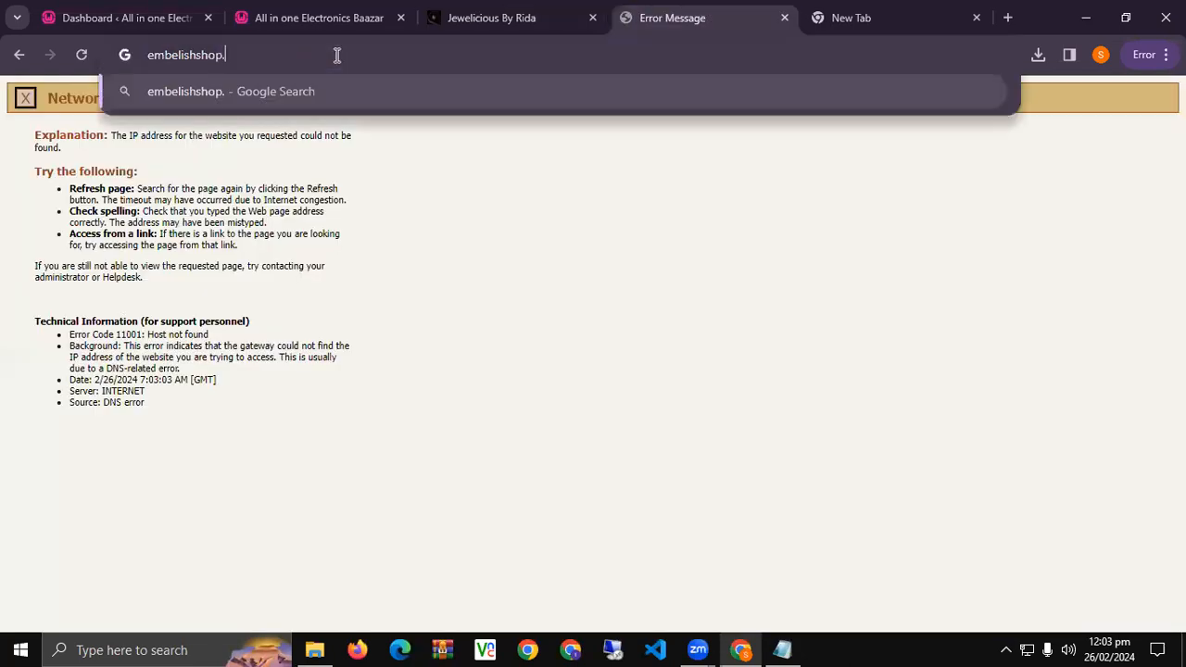
pyautogui.write('kr')
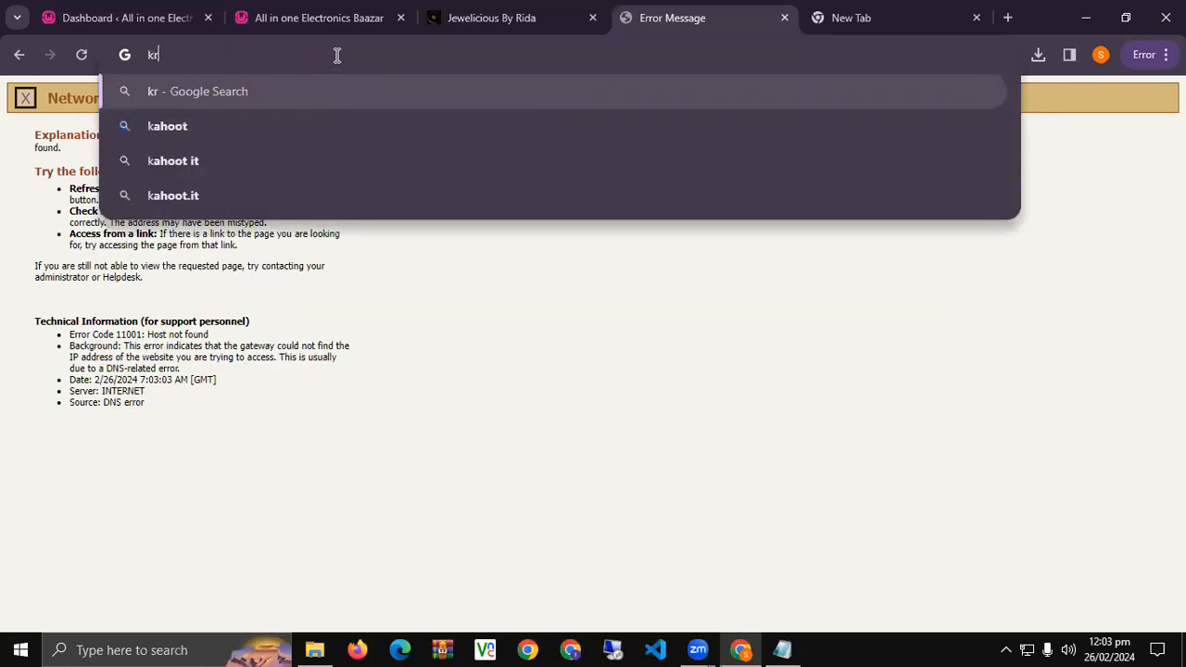
pyautogui.write('handicraft.com')
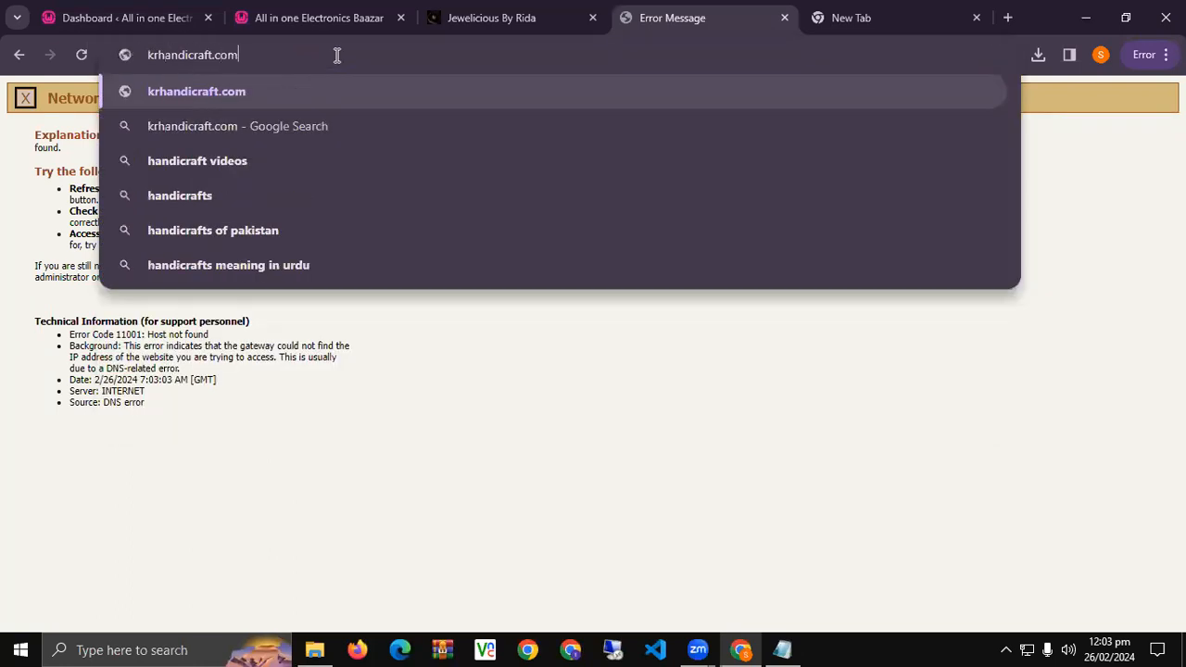
pyautogui.press('Return')
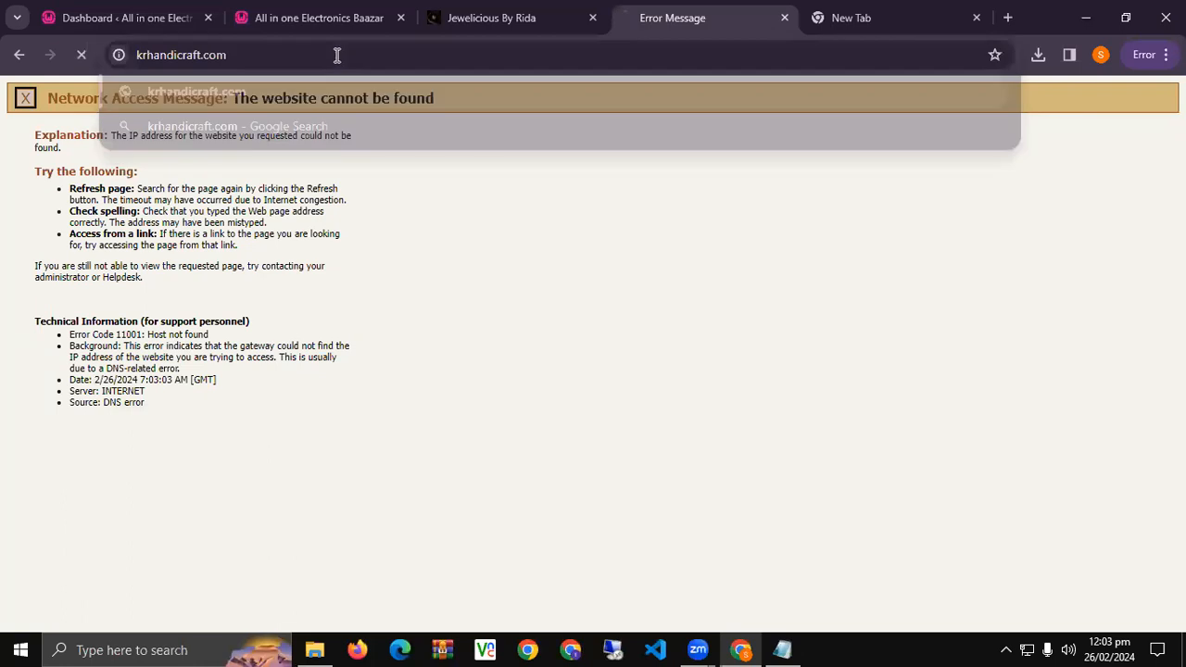
pyautogui.click(312, 53)
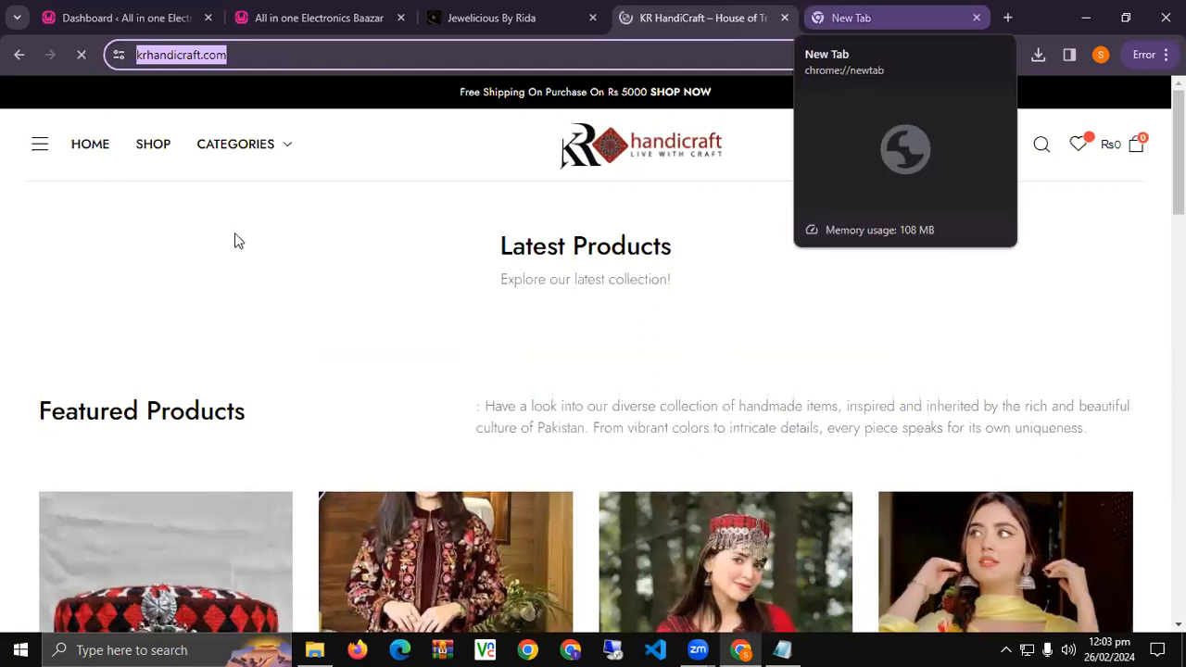
# Scroll through the KR HandiCraft store's products and reload the page.
pyautogui.scroll(-5, 141, 303)
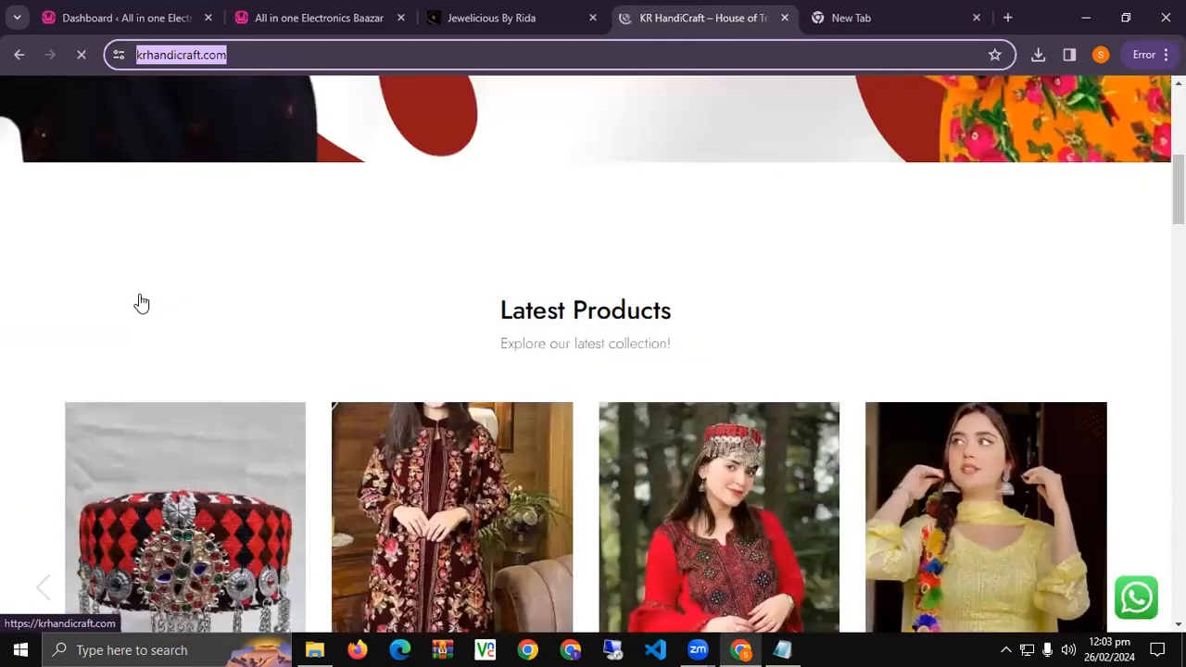
pyautogui.scroll(-3, 141, 303)
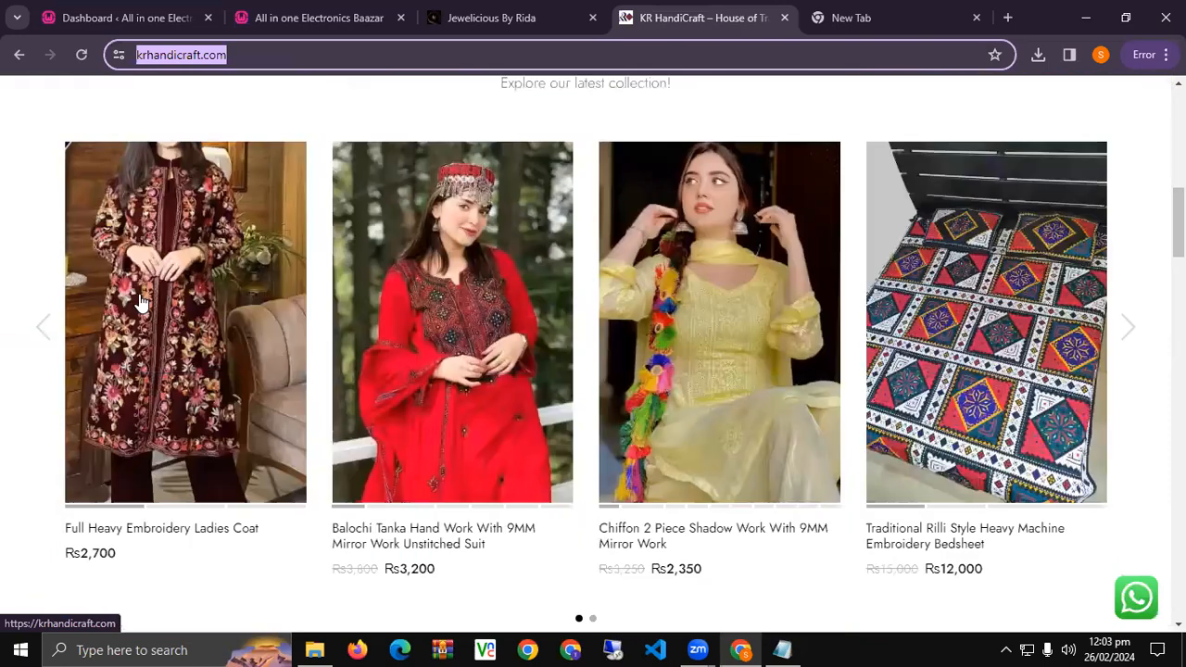
pyautogui.scroll(-5, 141, 303)
pyautogui.scroll(-2, 141, 303)
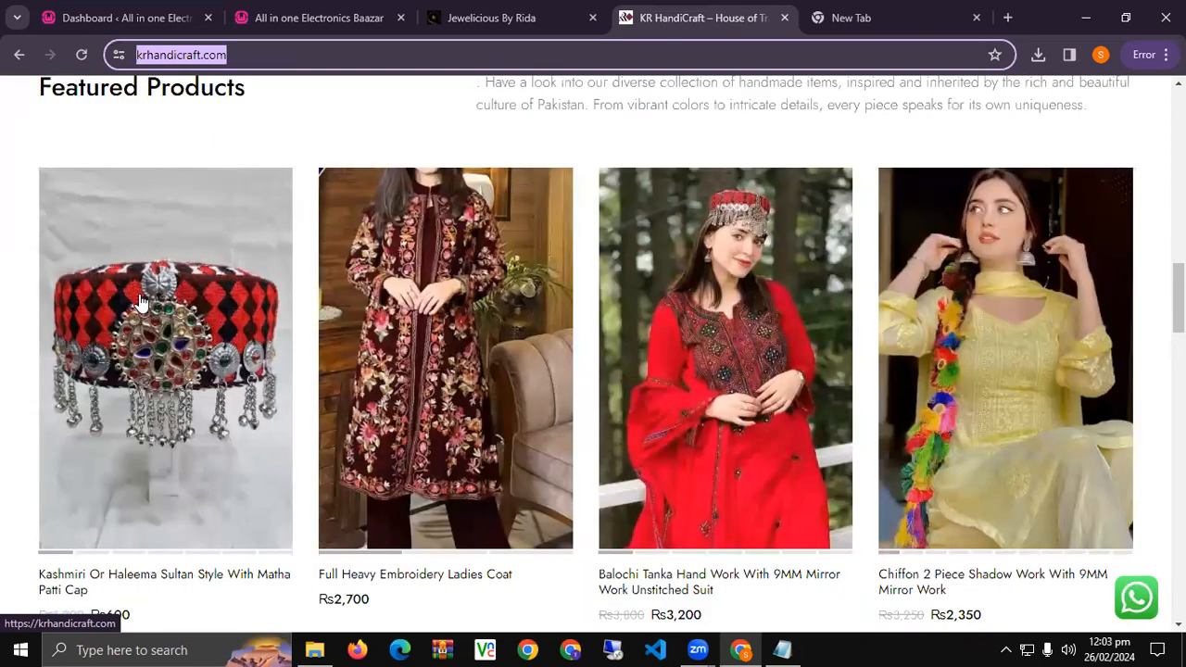
pyautogui.scroll(-9, 141, 303)
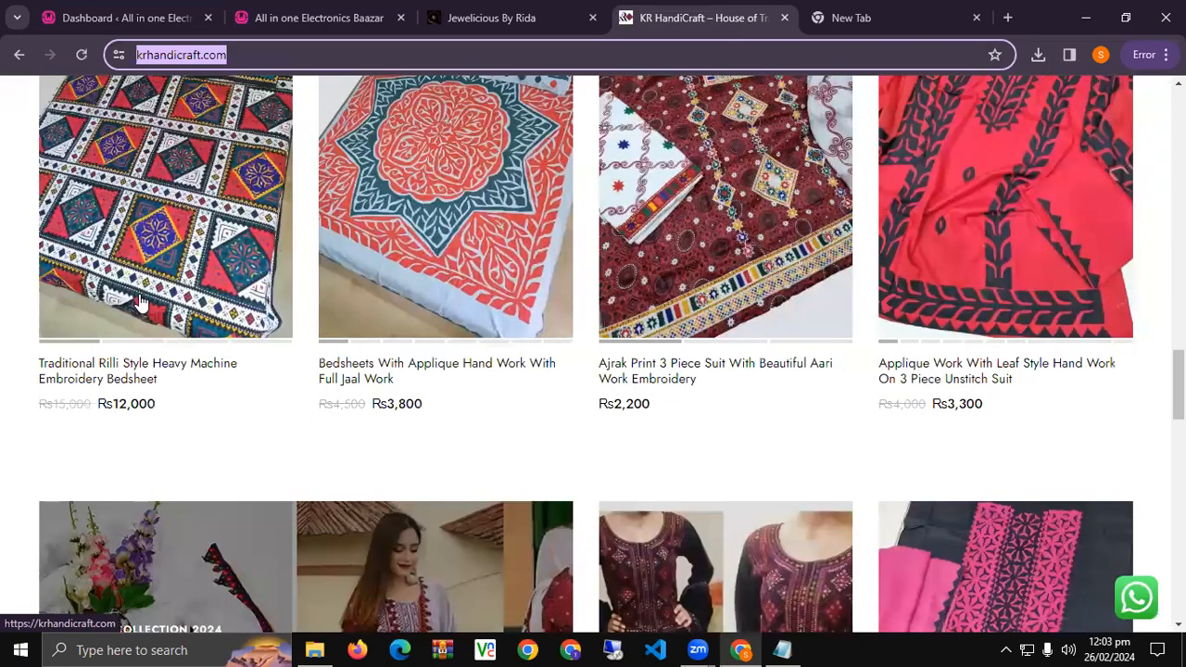
pyautogui.scroll(-15, 140, 303)
pyautogui.scroll(-1, 141, 303)
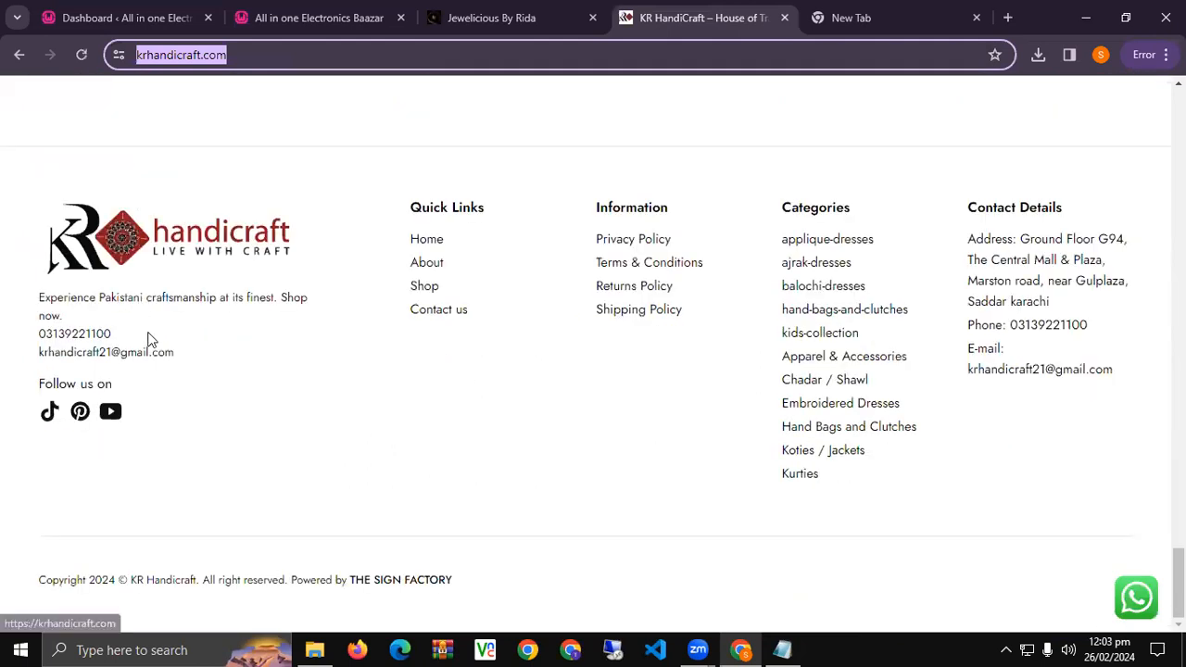
pyautogui.scroll(5, 65, 327)
pyautogui.scroll(5, 593, 352)
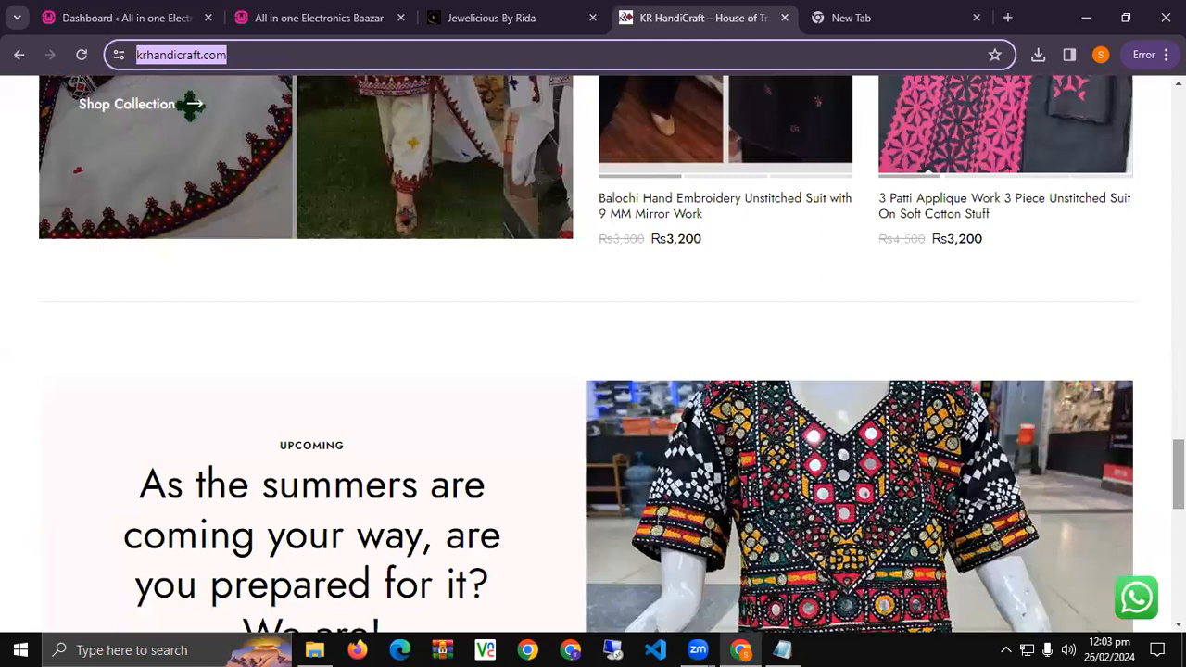
pyautogui.press('Return')
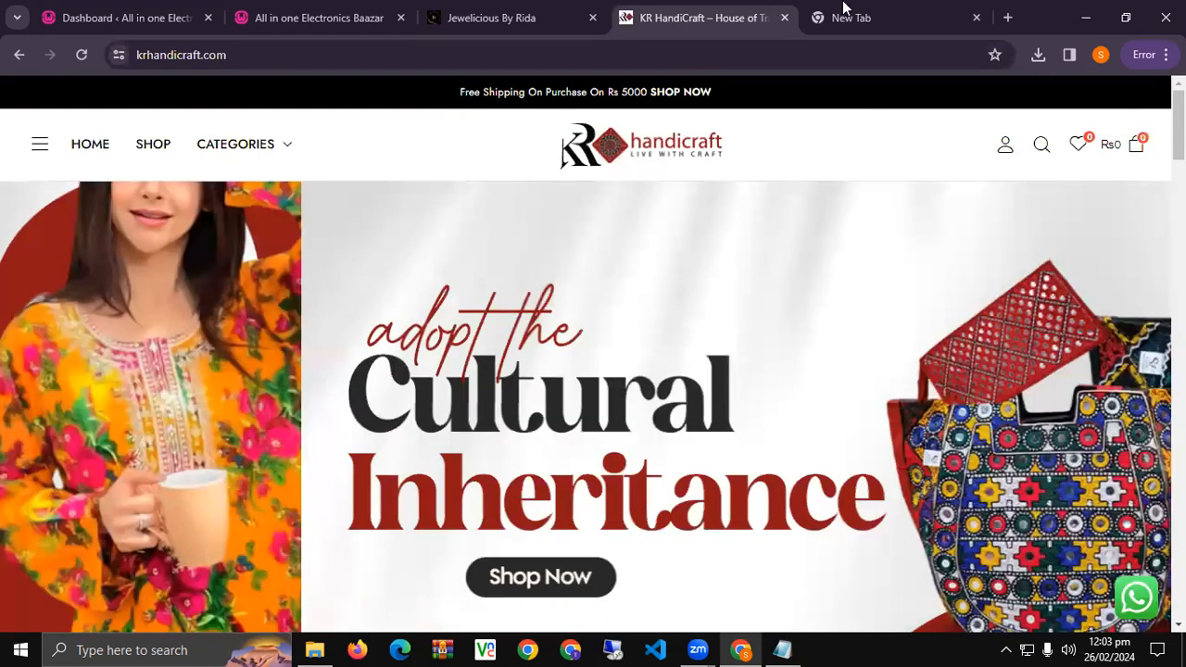
# Load homelygadgets.pk and blogsbyarsalan.com in the two remaining tabs.
pyautogui.click(843, 7)
pyautogui.write('hom')
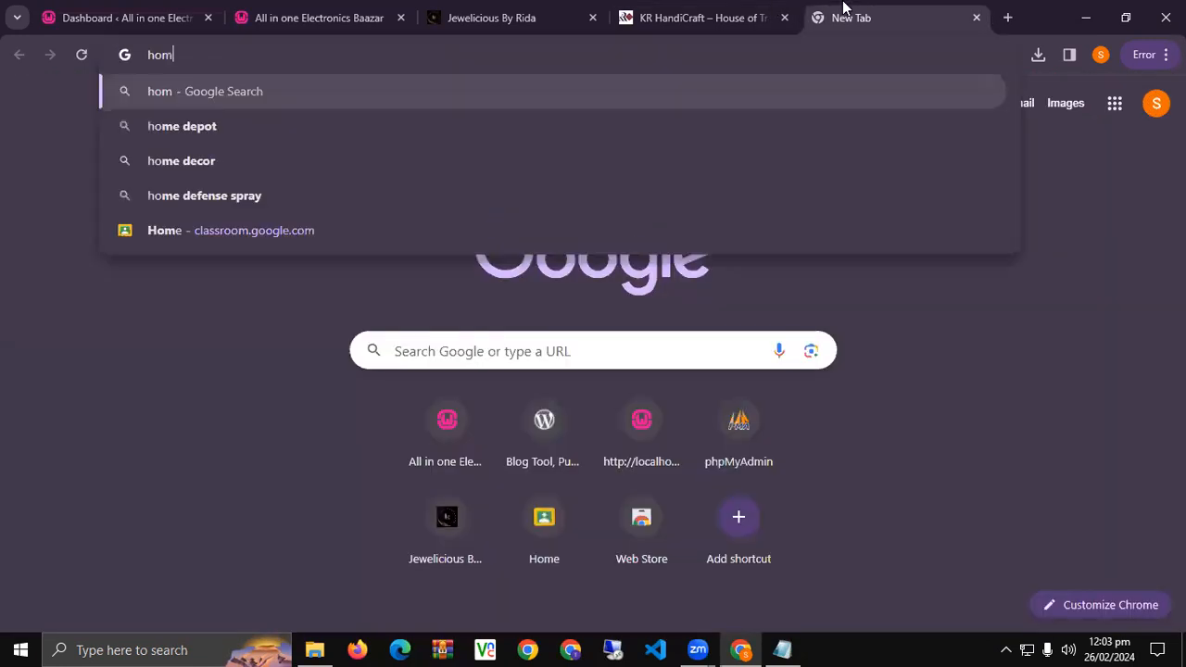
pyautogui.write('elygad')
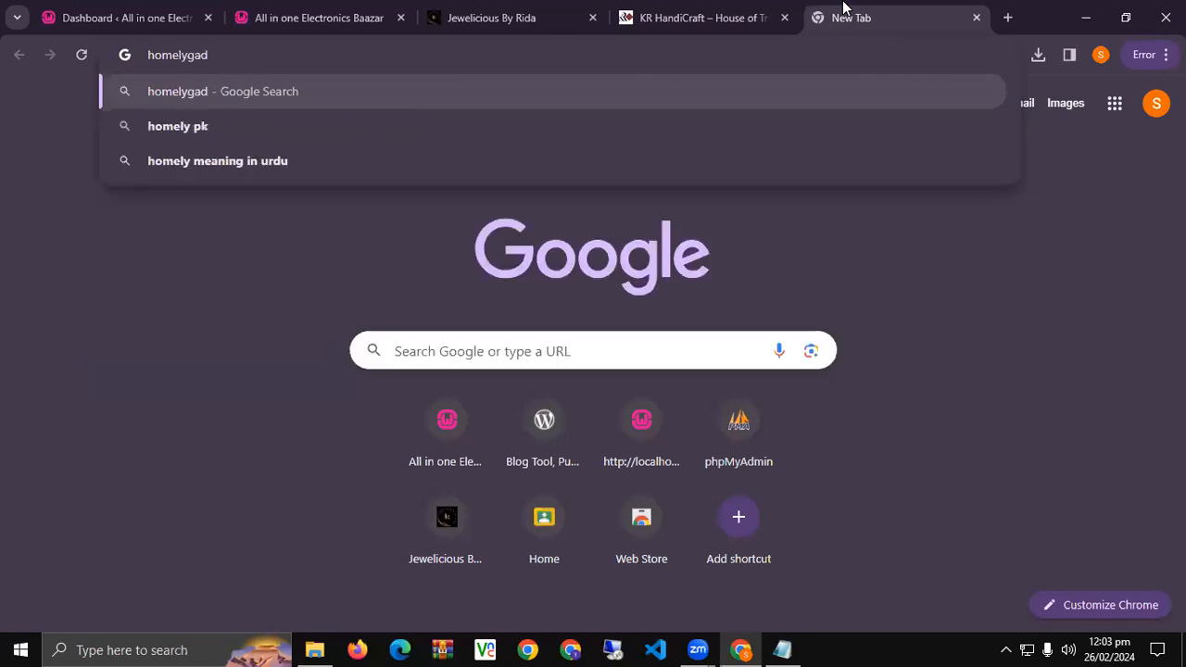
pyautogui.write('gets.pk')
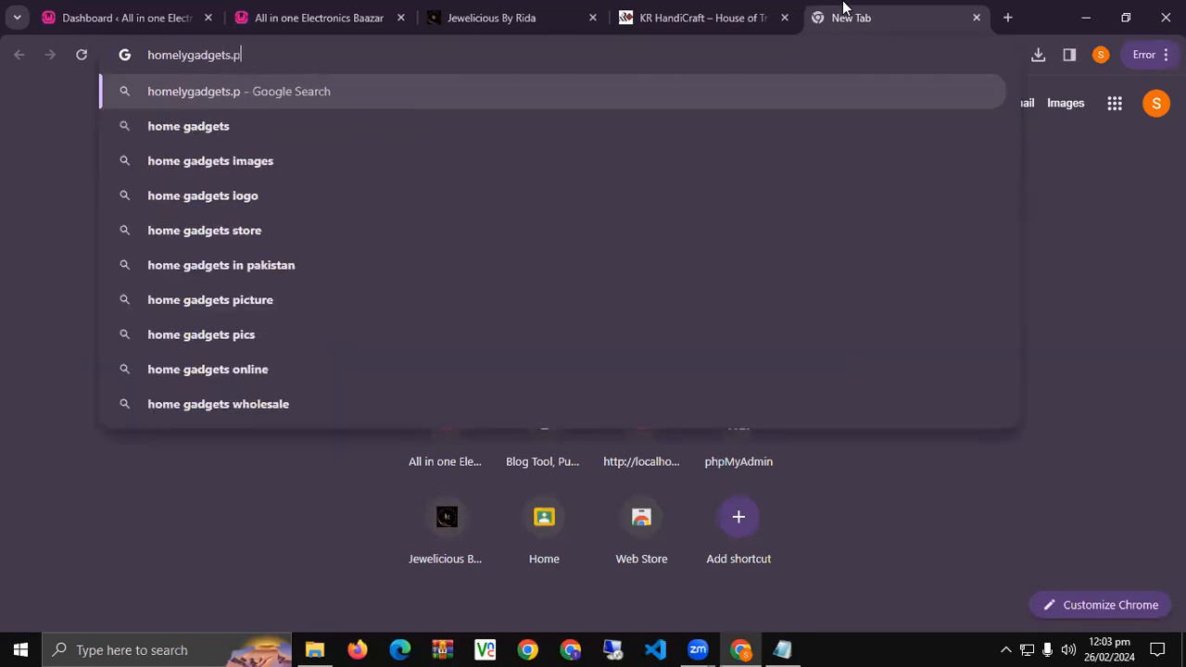
pyautogui.press('Return')
pyautogui.hotkey('ctrl', 't')
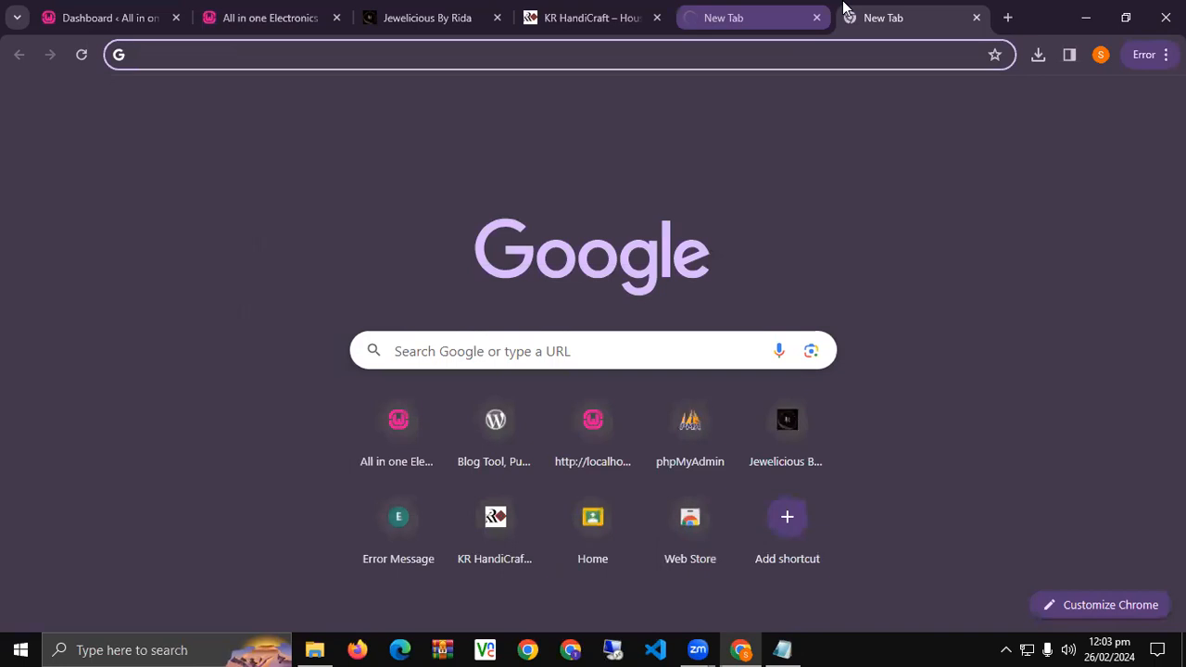
pyautogui.write('blogs')
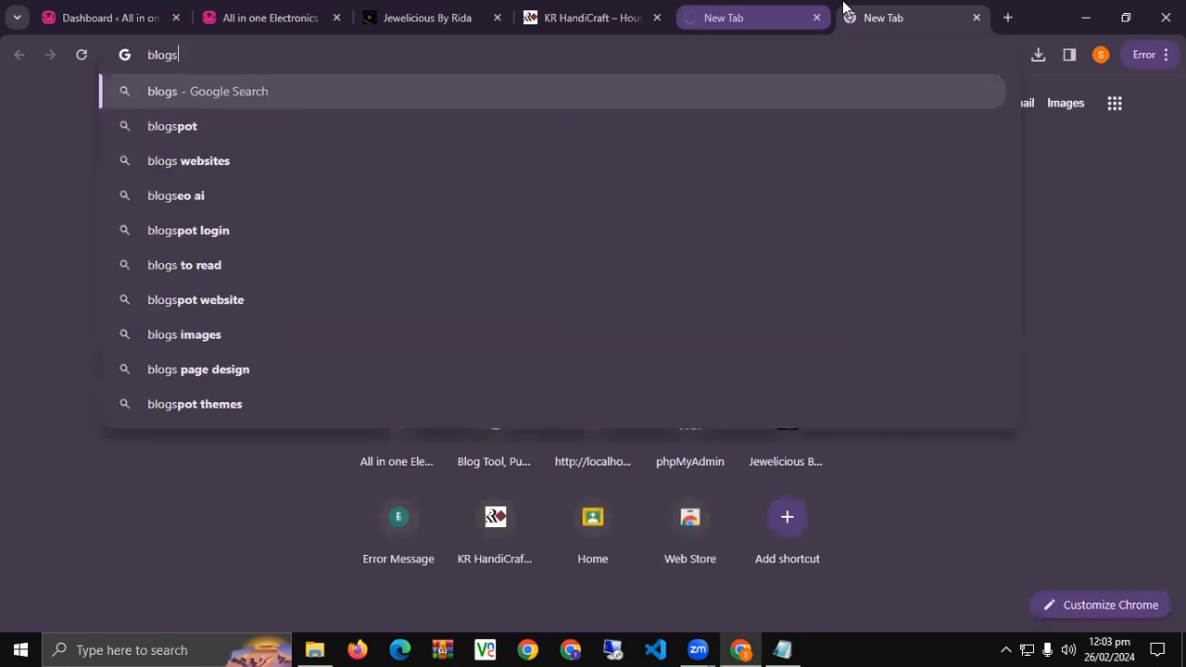
pyautogui.write('byarsalan.com')
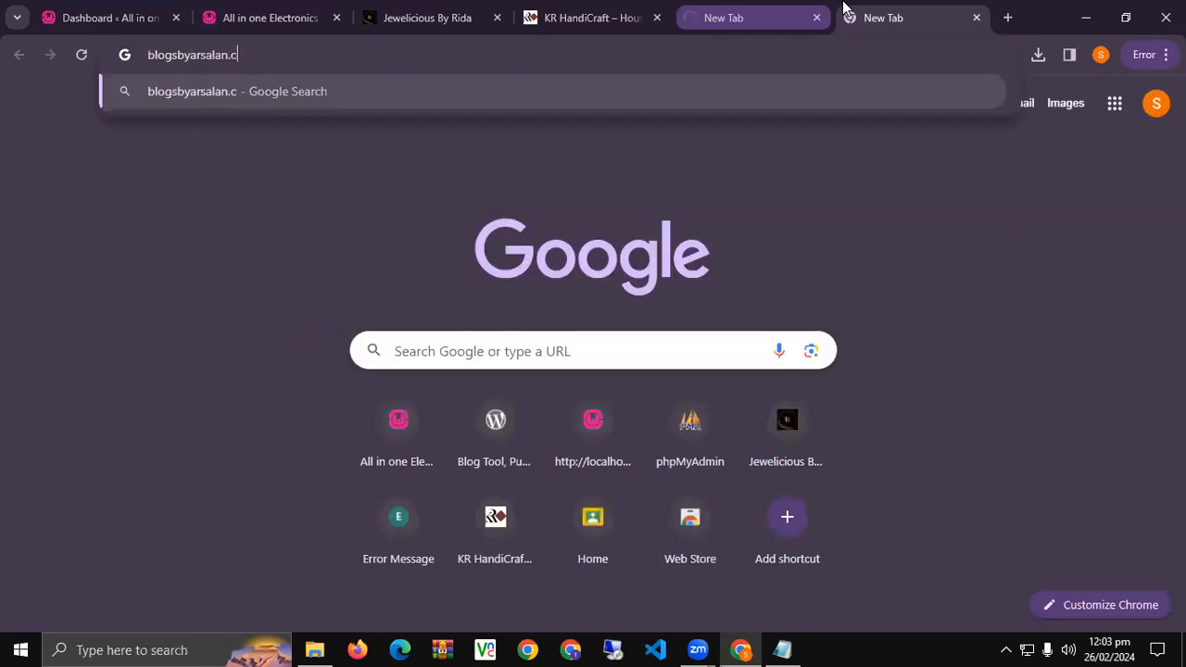
pyautogui.press('Return')
# Compare the homelygadgets.pk storefront with the BlogsByArsalan blog and open its Crypto archive.
pyautogui.click(764, 13)
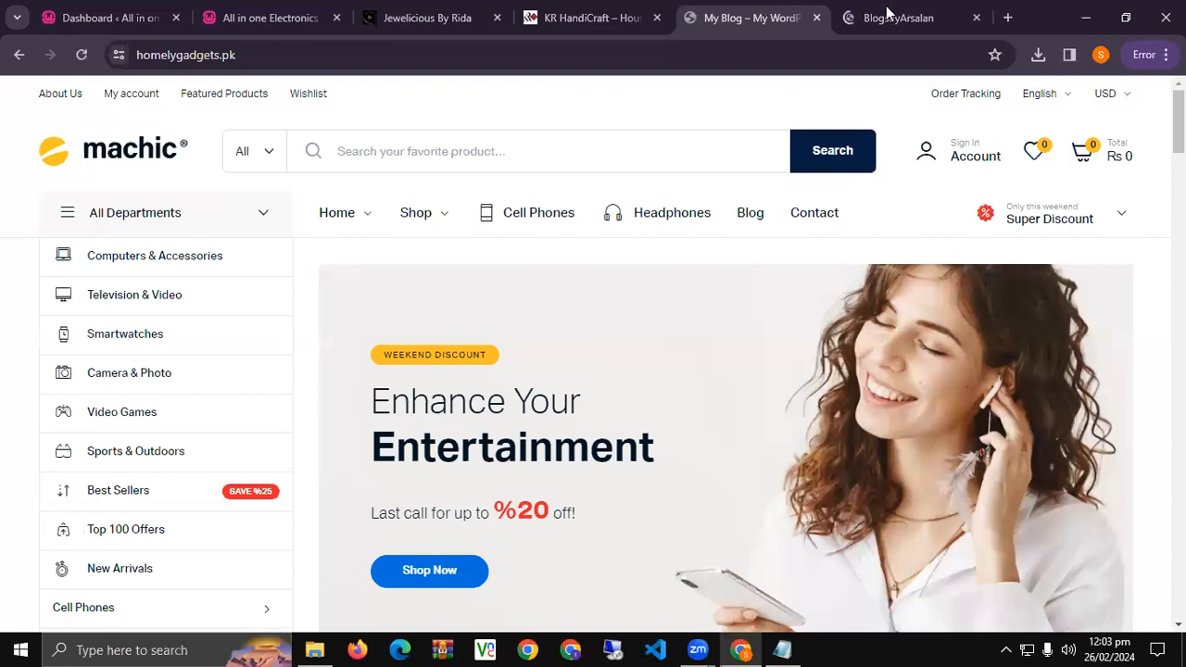
pyautogui.click(885, 17)
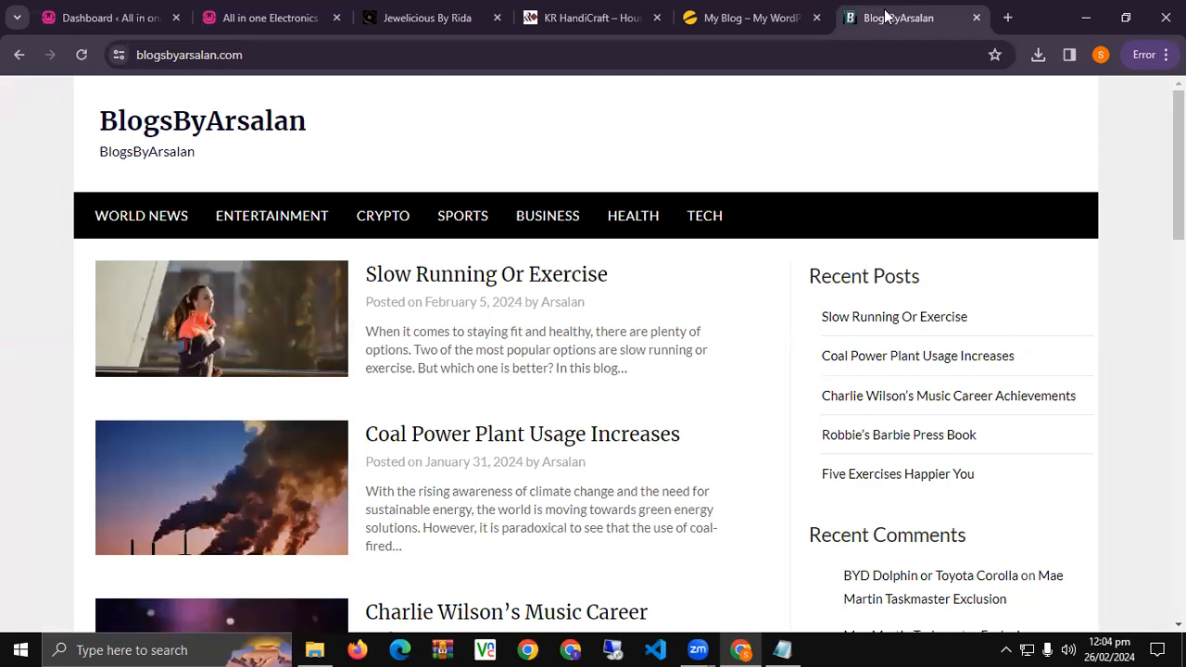
pyautogui.click(709, 21)
pyautogui.scroll(-10, 523, 297)
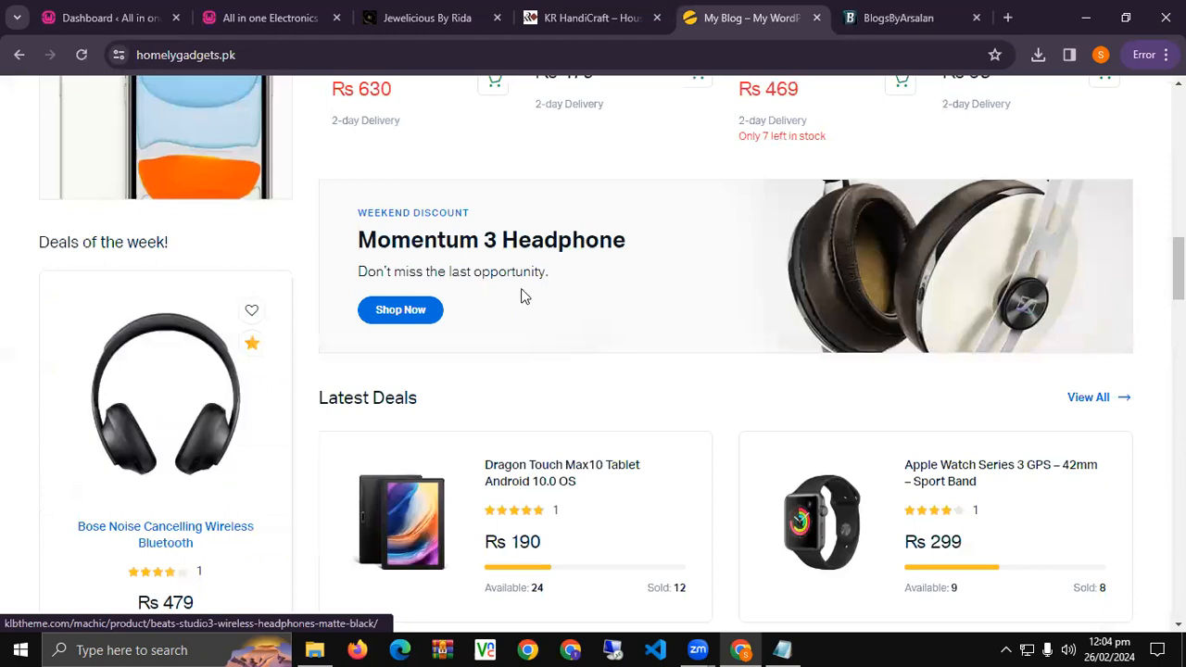
pyautogui.scroll(-5, 521, 297)
pyautogui.scroll(-5, 522, 297)
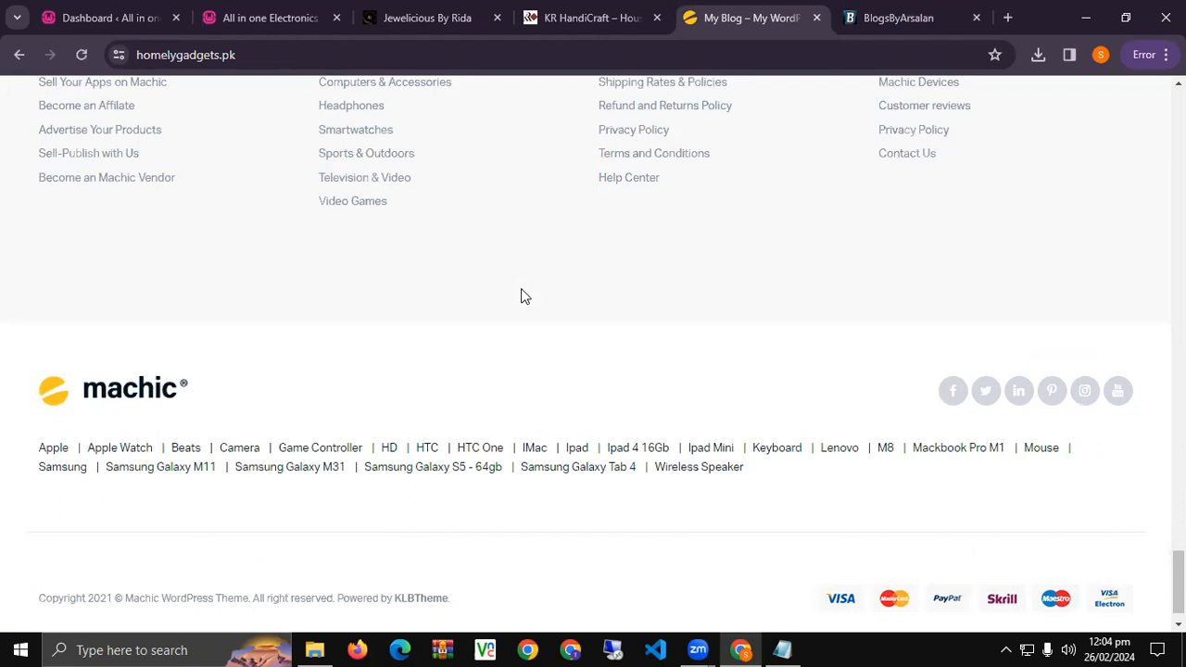
pyautogui.click(876, 17)
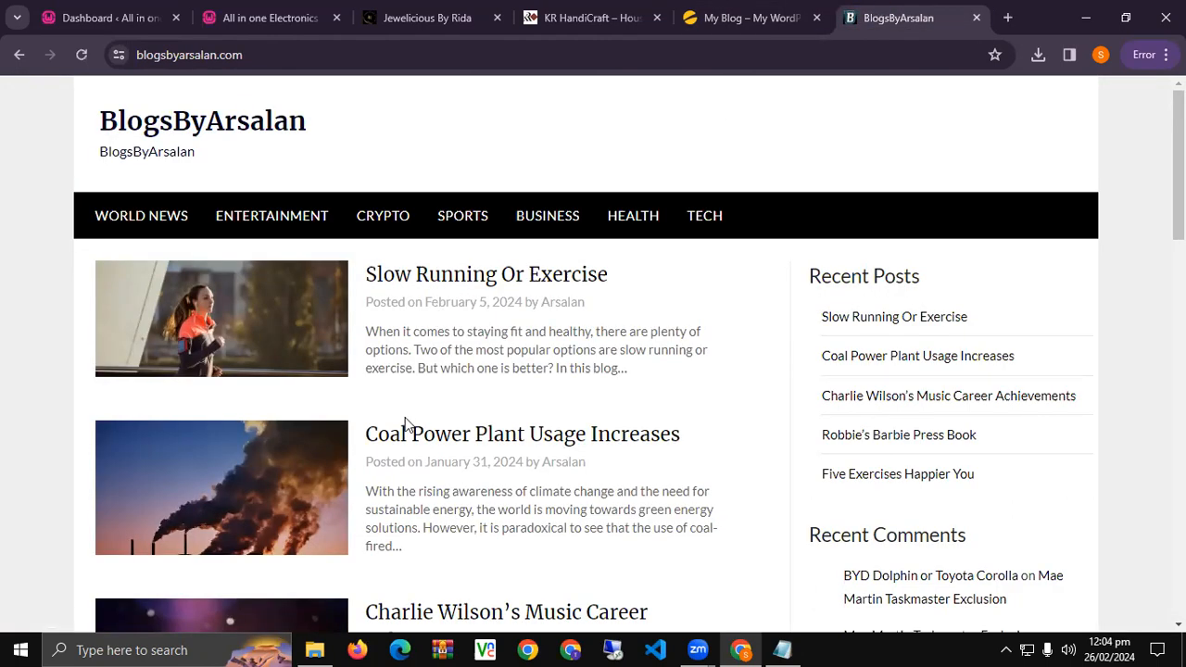
pyautogui.scroll(-15, 405, 424)
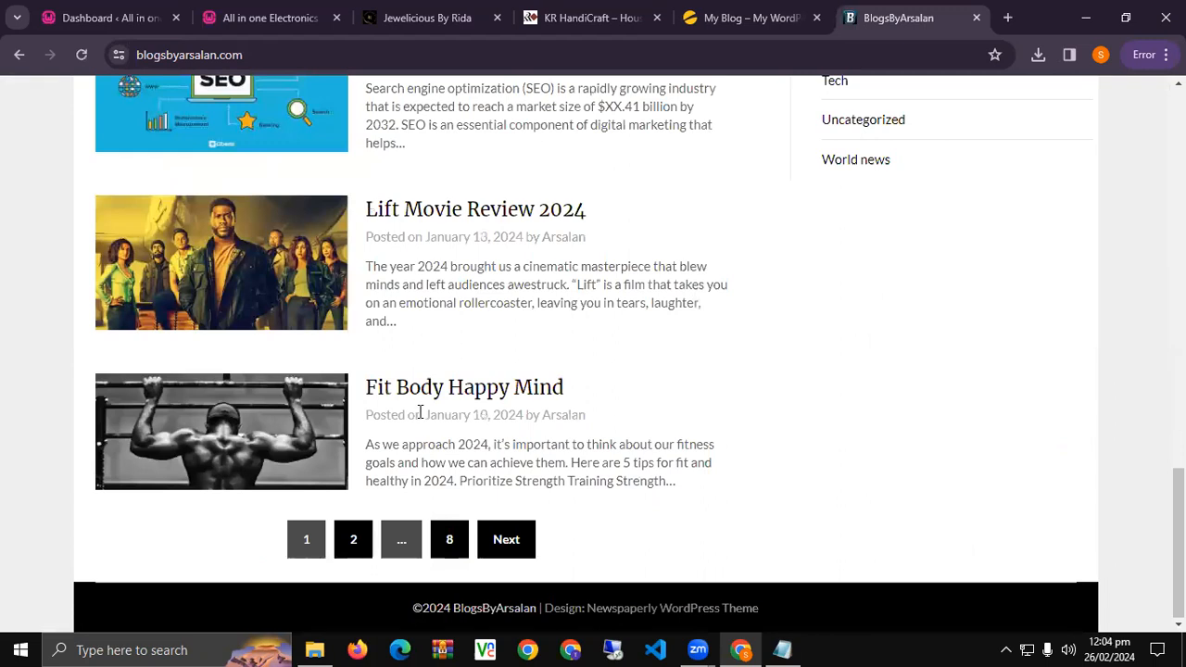
pyautogui.scroll(15, 420, 412)
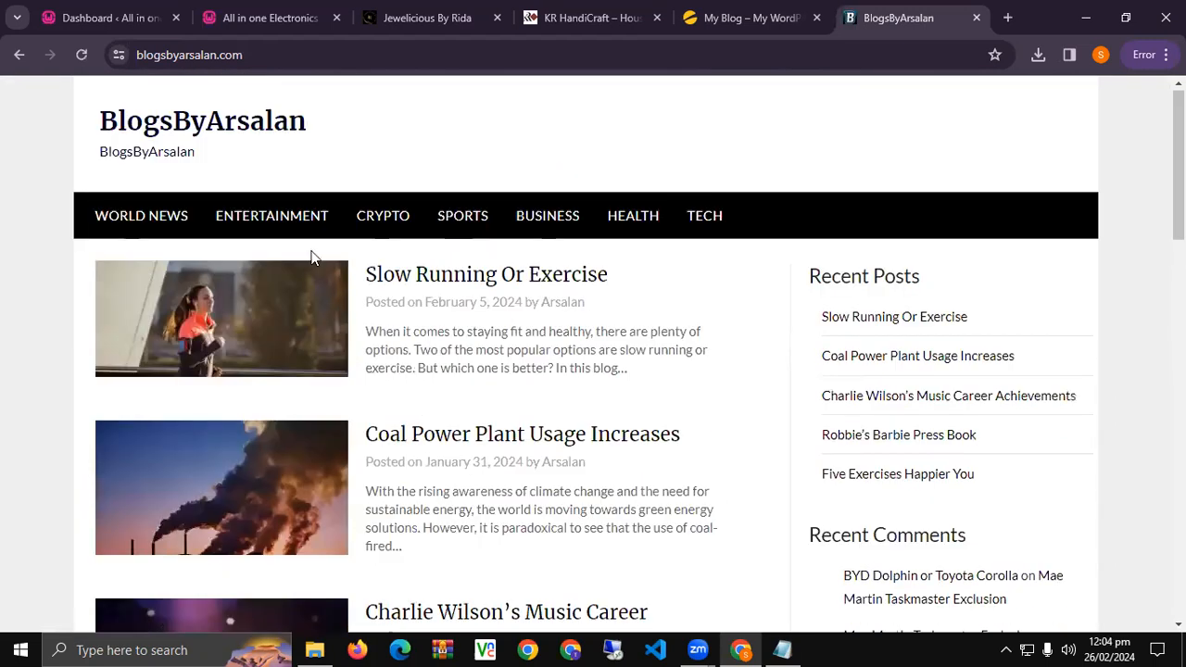
pyautogui.click(380, 223)
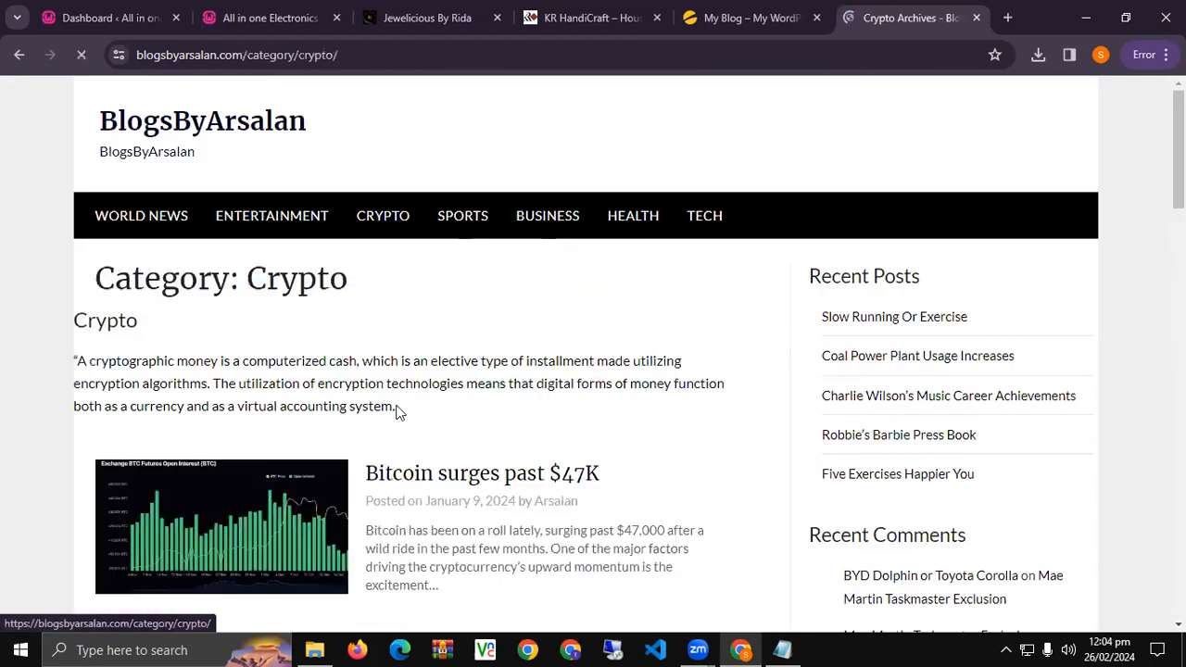
pyautogui.scroll(-10, 398, 413)
# Browse the Jewelicious By Rida and KR HandiCraft store pages again.
pyautogui.click(427, 17)
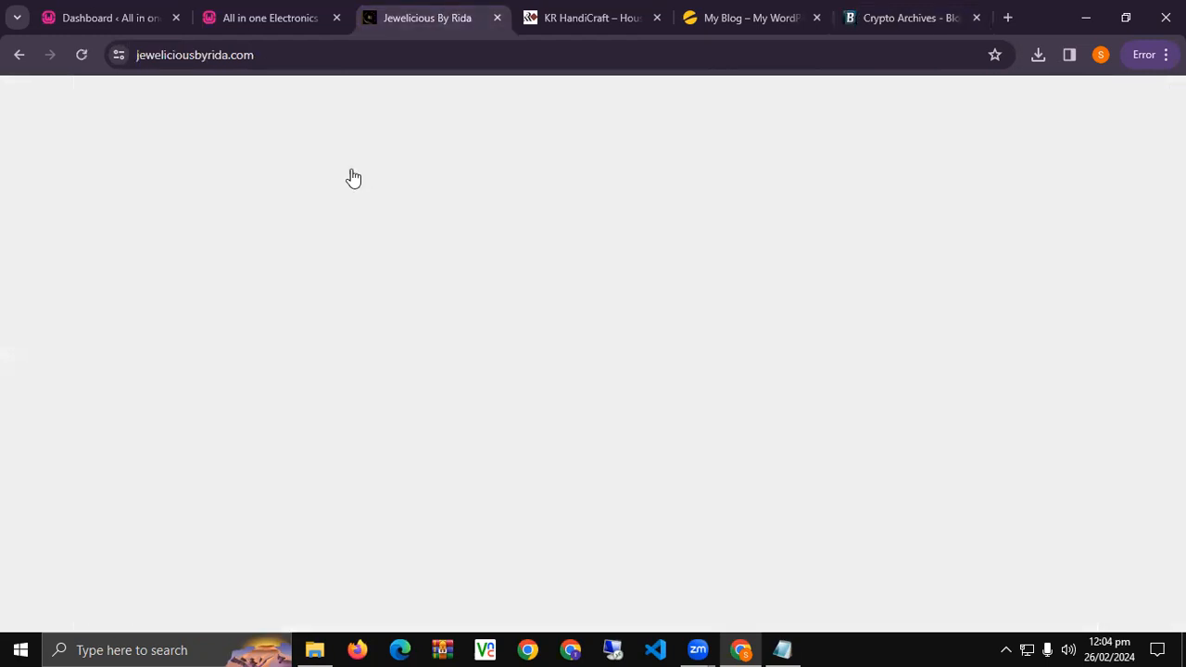
pyautogui.scroll(10, 417, 347)
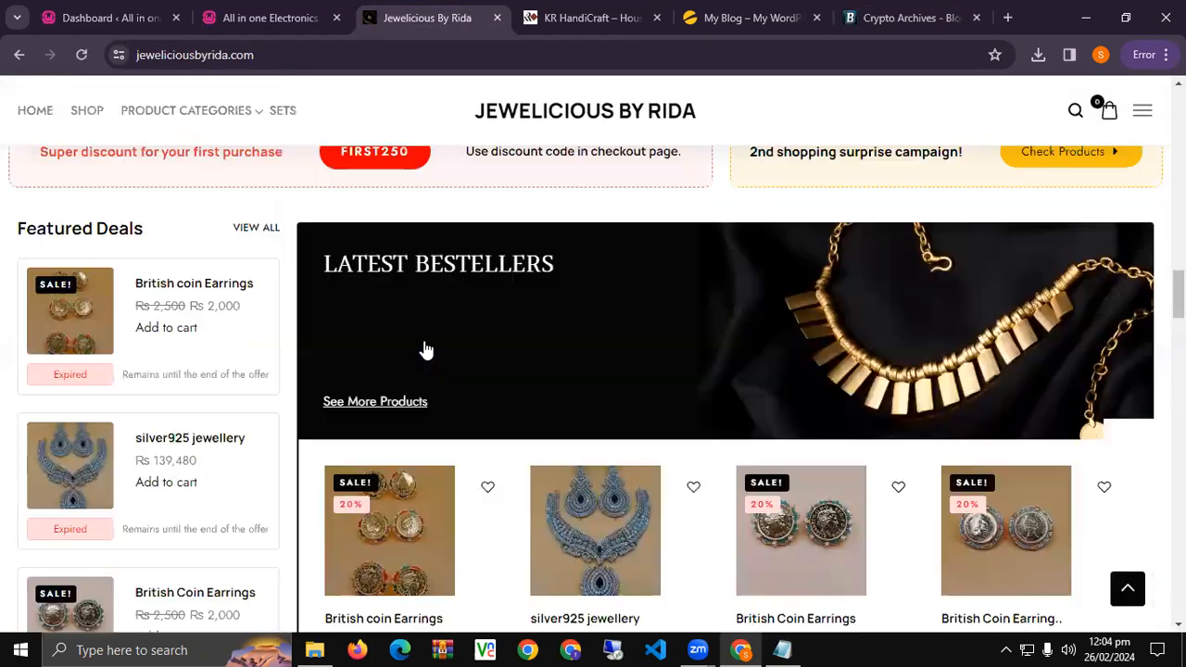
pyautogui.scroll(5, 423, 343)
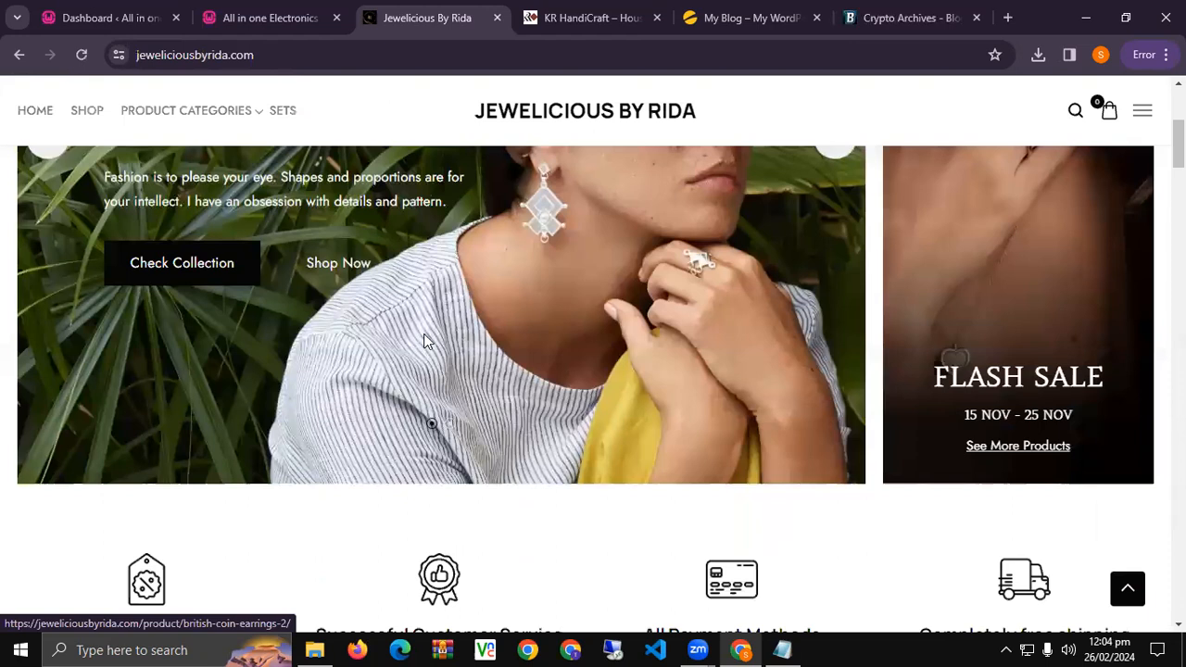
pyautogui.scroll(3, 424, 341)
pyautogui.click(871, 13)
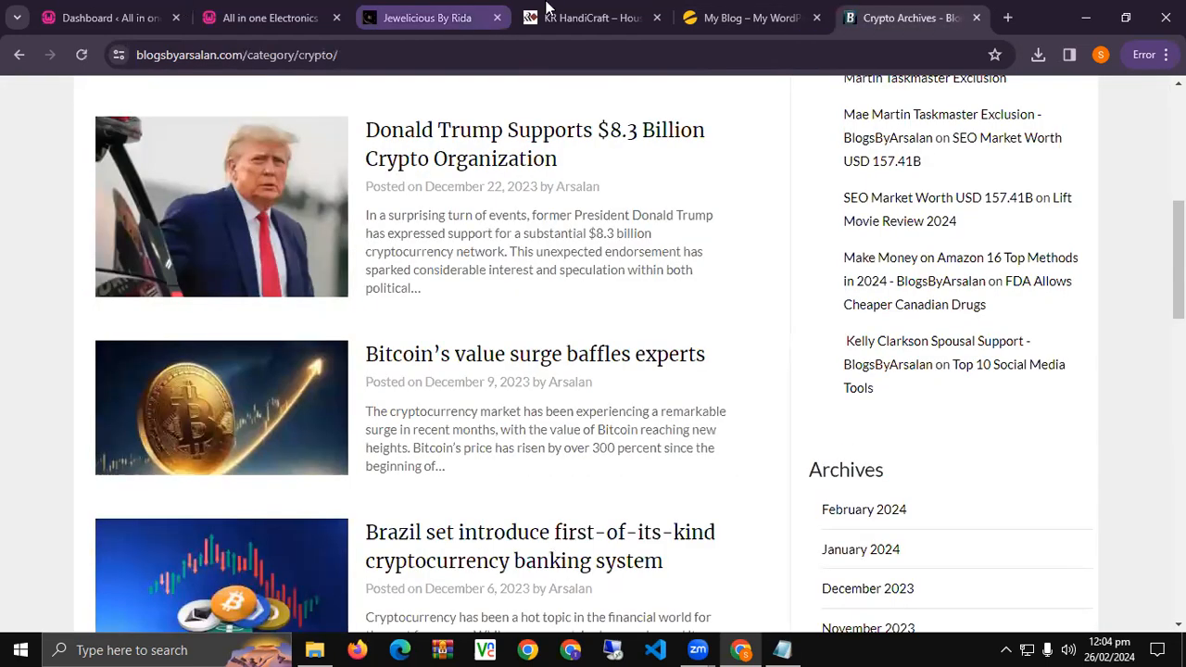
pyautogui.click(546, 7)
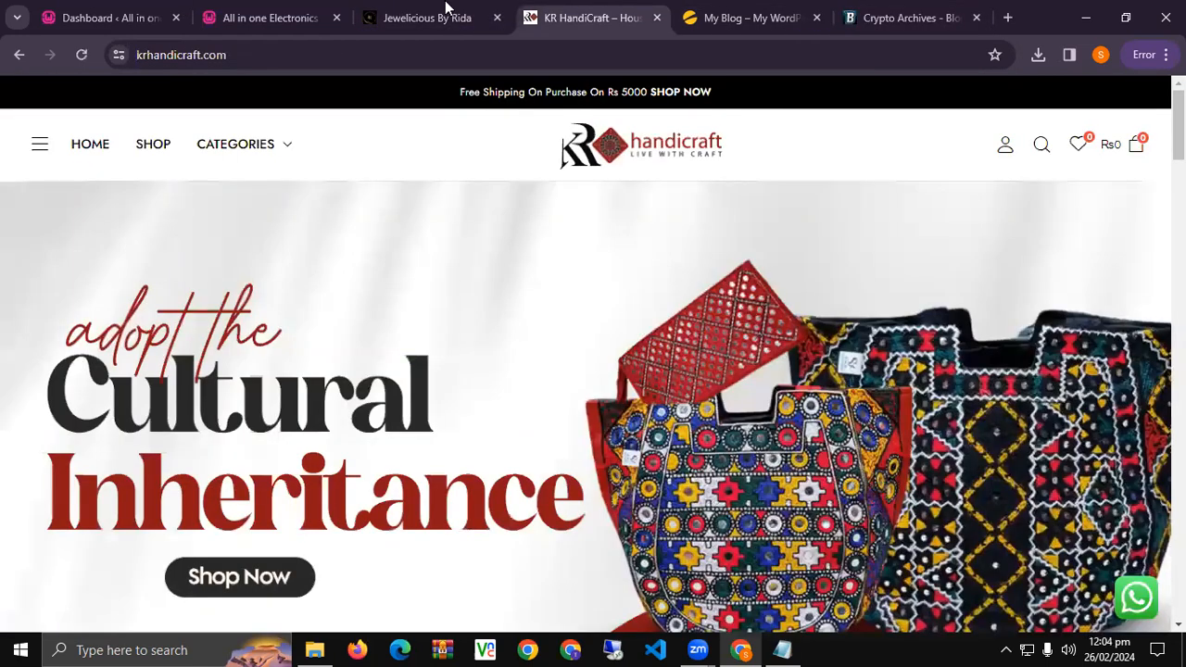
pyautogui.click(428, 15)
pyautogui.scroll(-5, 441, 455)
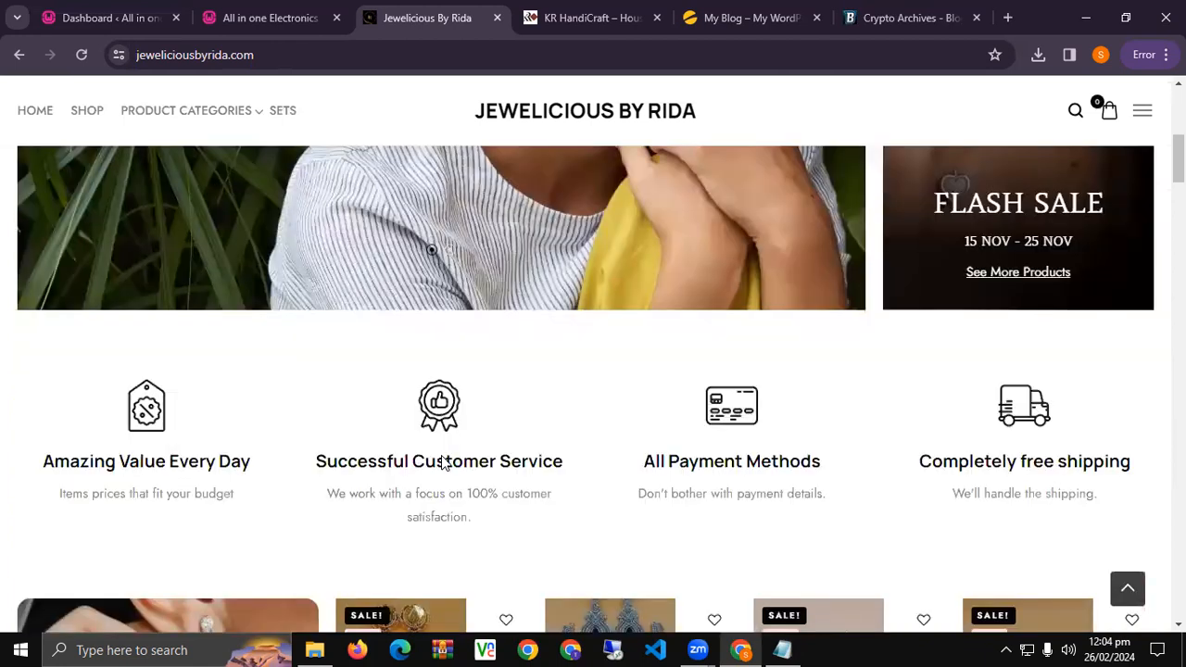
pyautogui.scroll(-3, 443, 464)
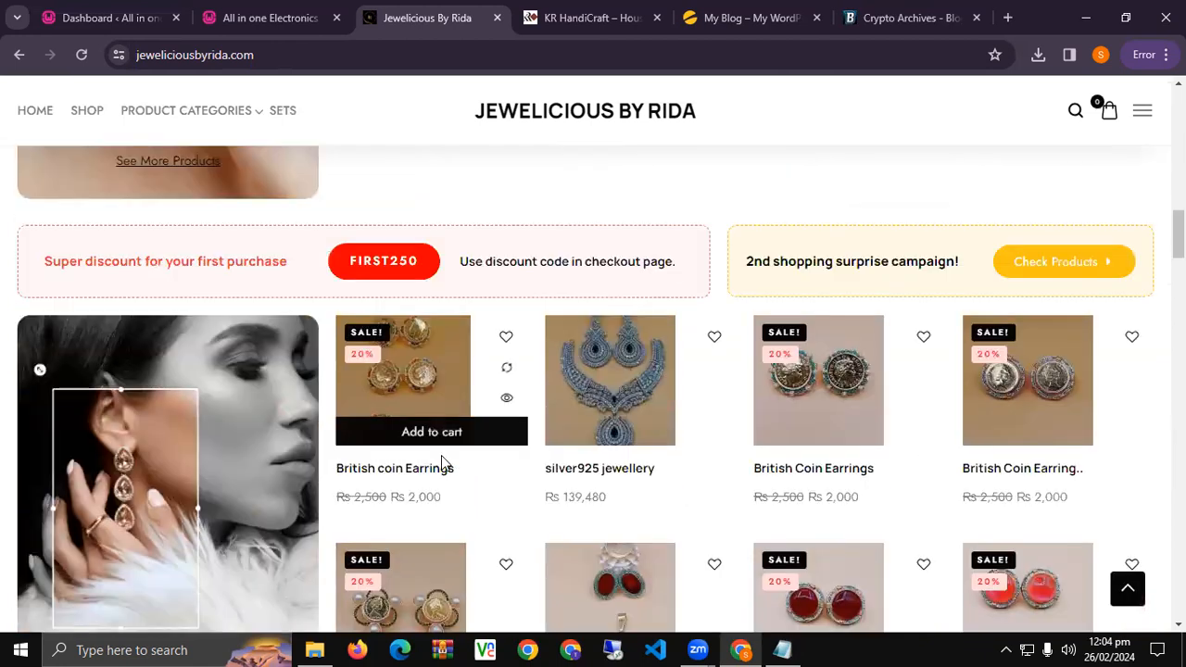
pyautogui.scroll(-5, 442, 464)
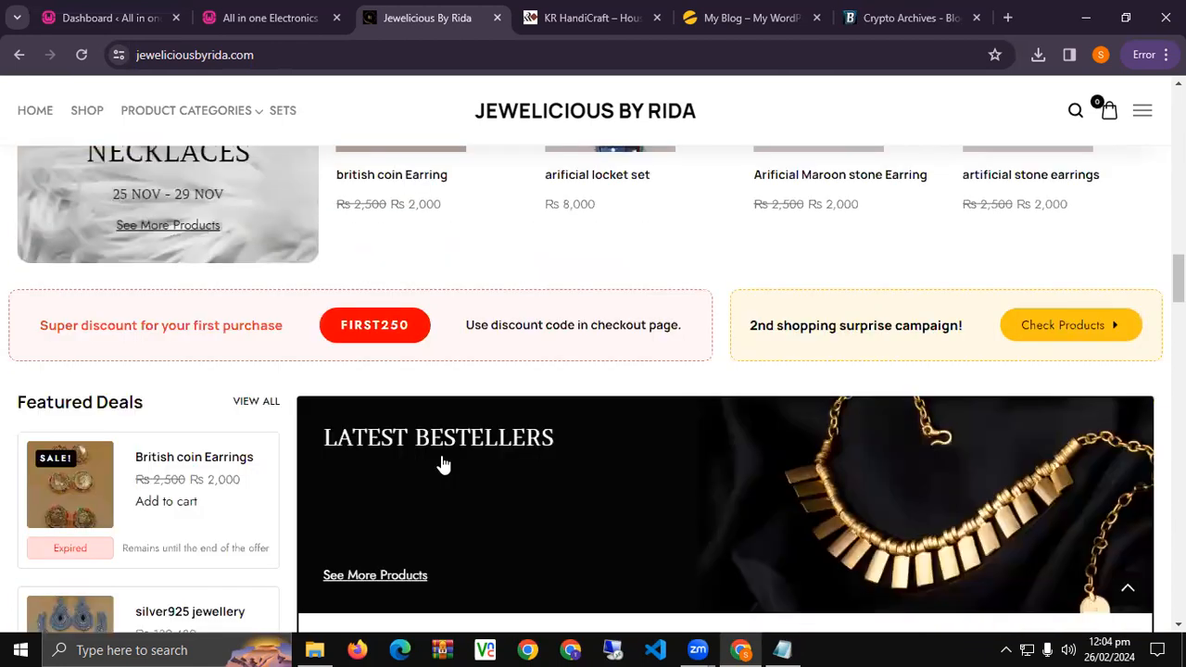
pyautogui.scroll(-5, 441, 449)
pyautogui.click(573, 19)
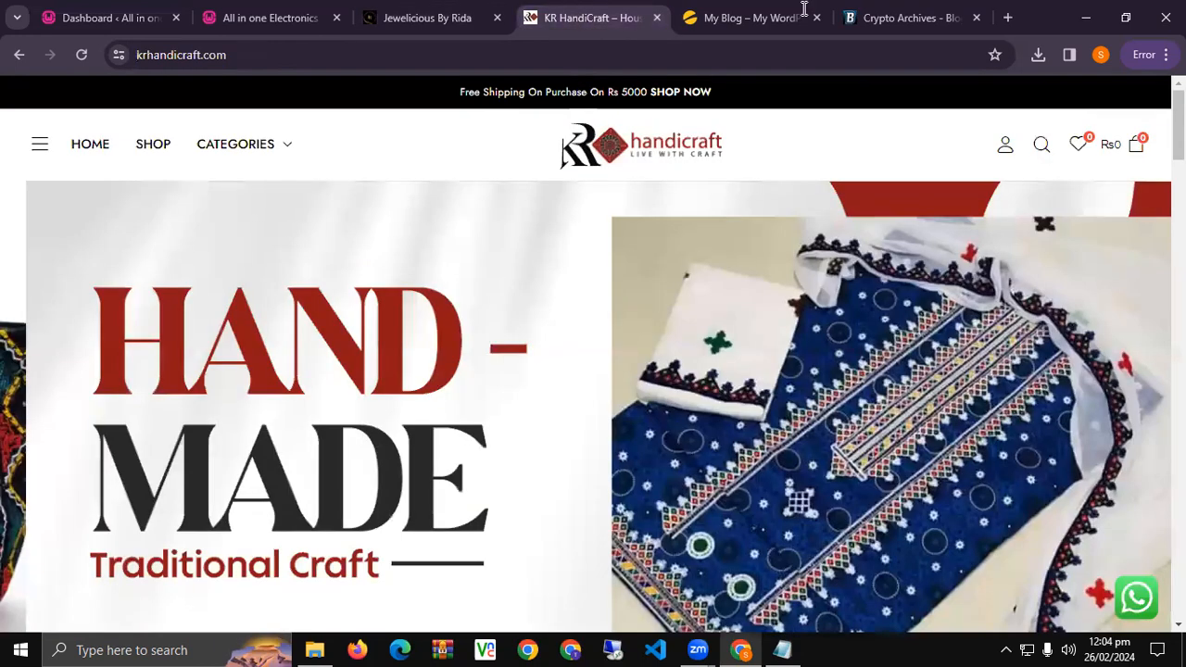
pyautogui.scroll(-10, 593, 449)
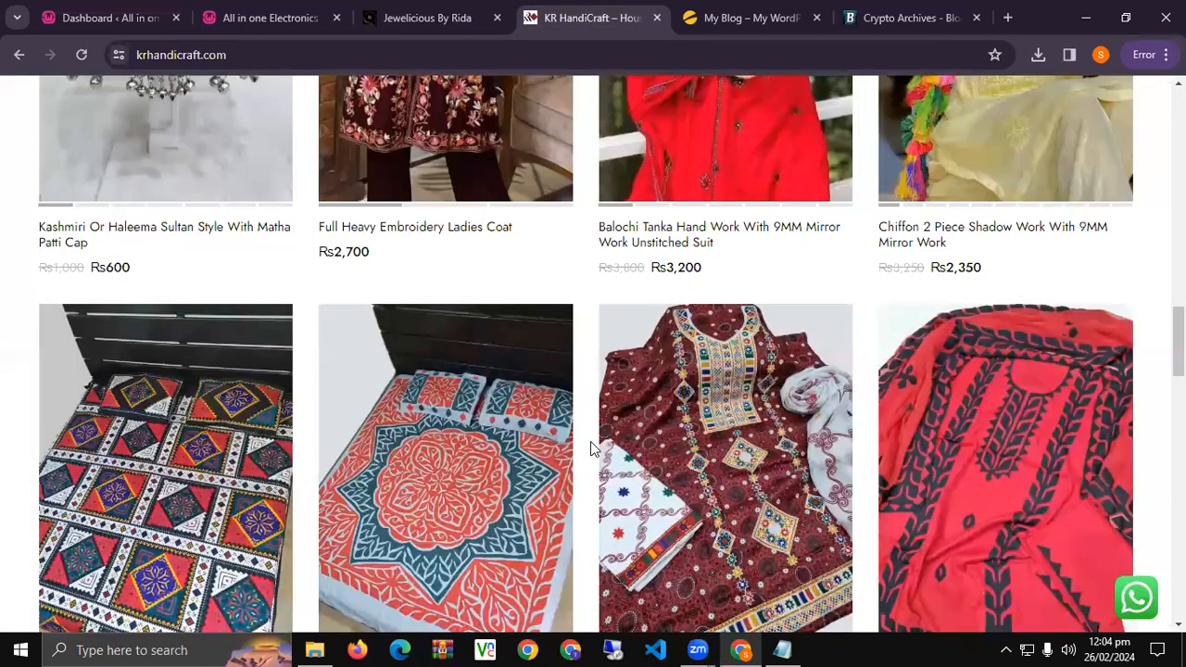
pyautogui.scroll(-5, 596, 441)
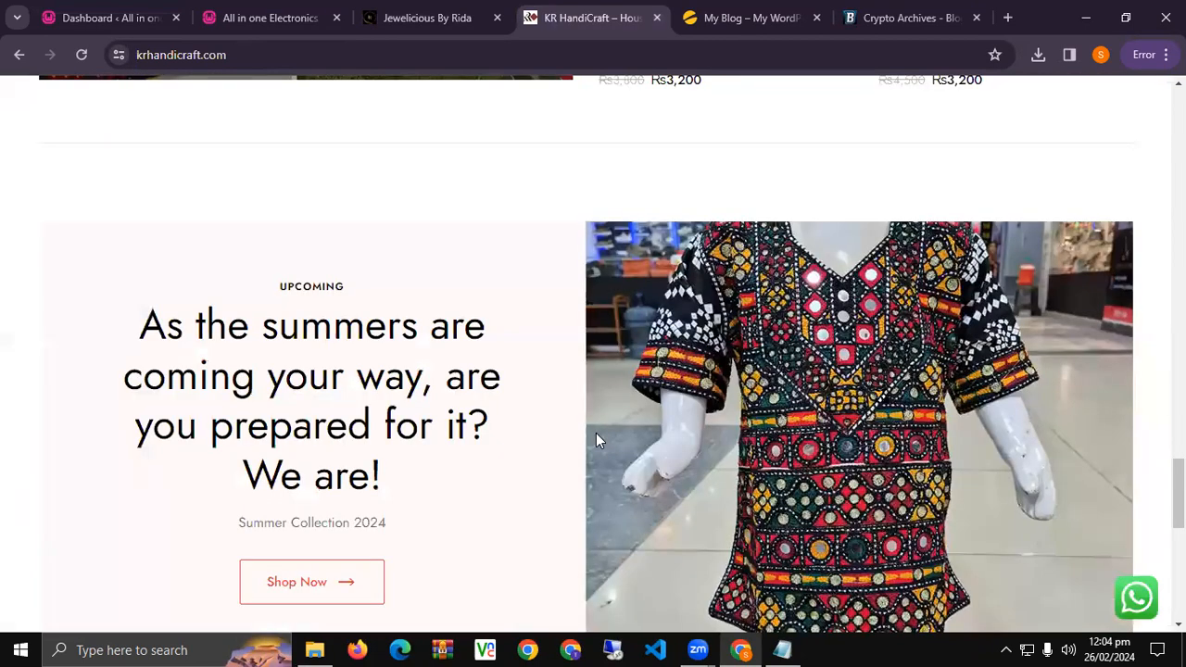
pyautogui.scroll(-10, 595, 440)
# Return to the homelygadgets.pk storefront and collapse then expand its All Departments list.
pyautogui.click(817, 8)
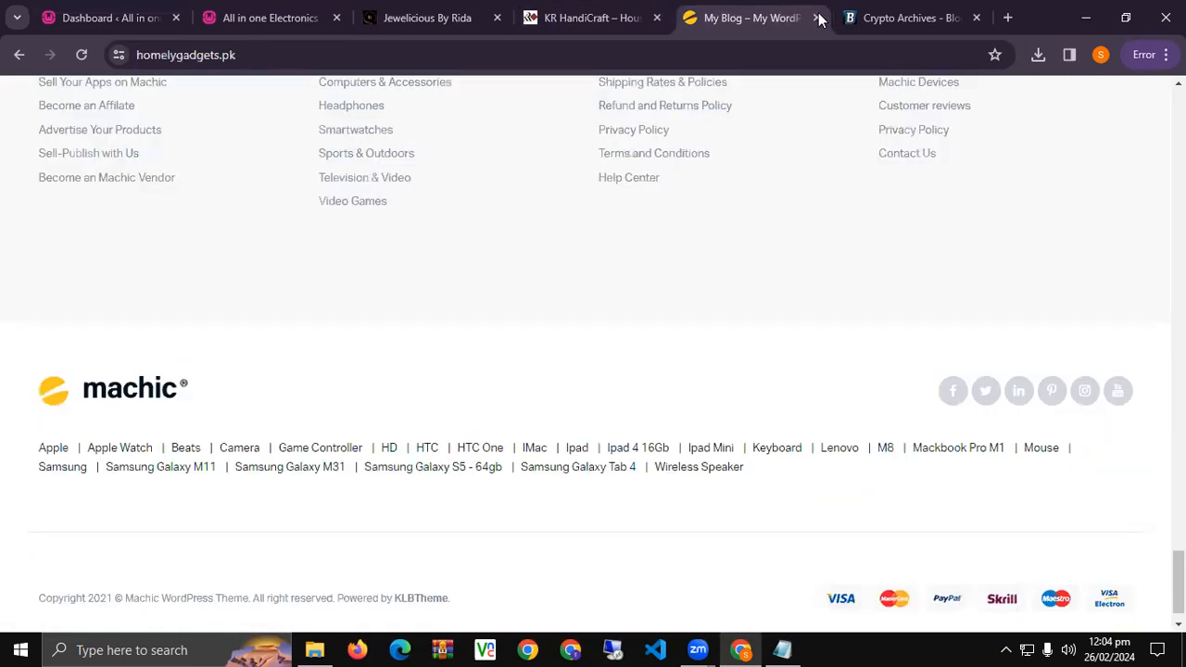
pyautogui.click(883, 13)
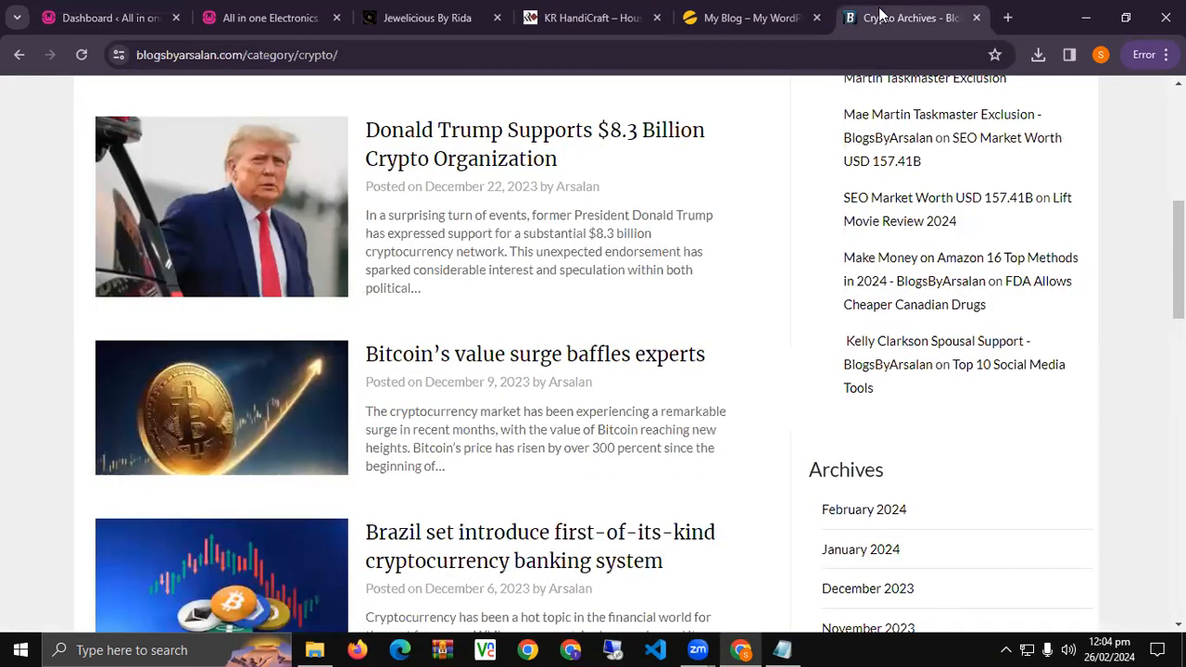
pyautogui.click(815, 7)
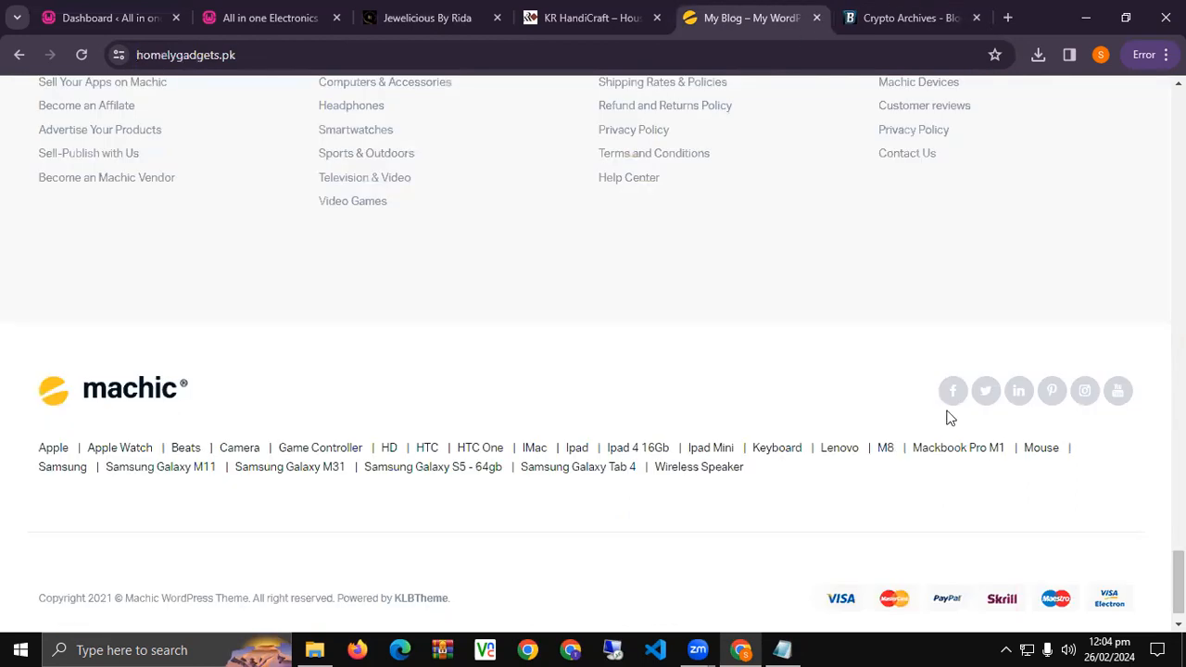
pyautogui.moveTo(1179, 582); pyautogui.dragTo(1179, 118)
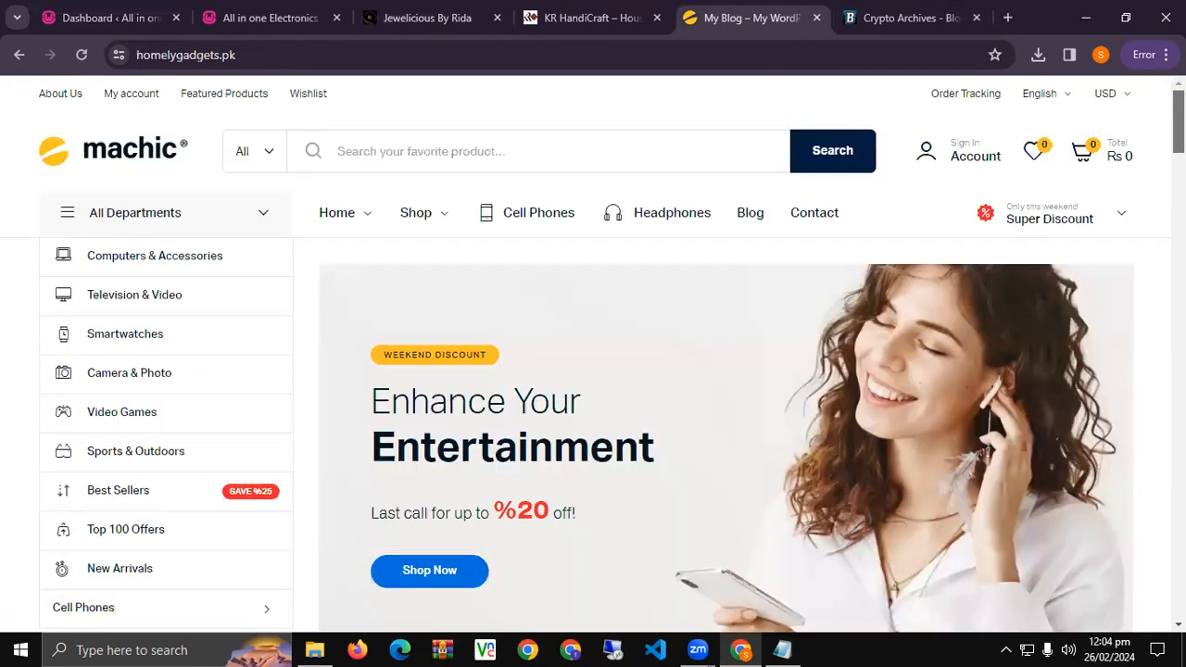
pyautogui.click(265, 217)
pyautogui.click(261, 215)
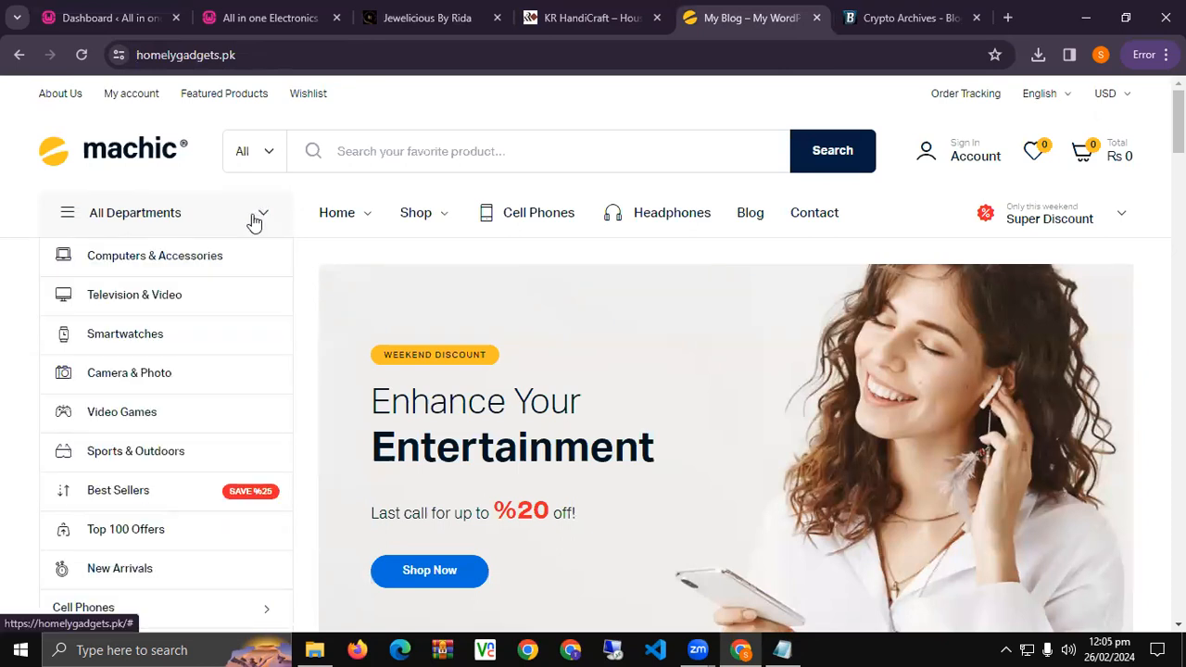
pyautogui.click(431, 18)
pyautogui.click(594, 18)
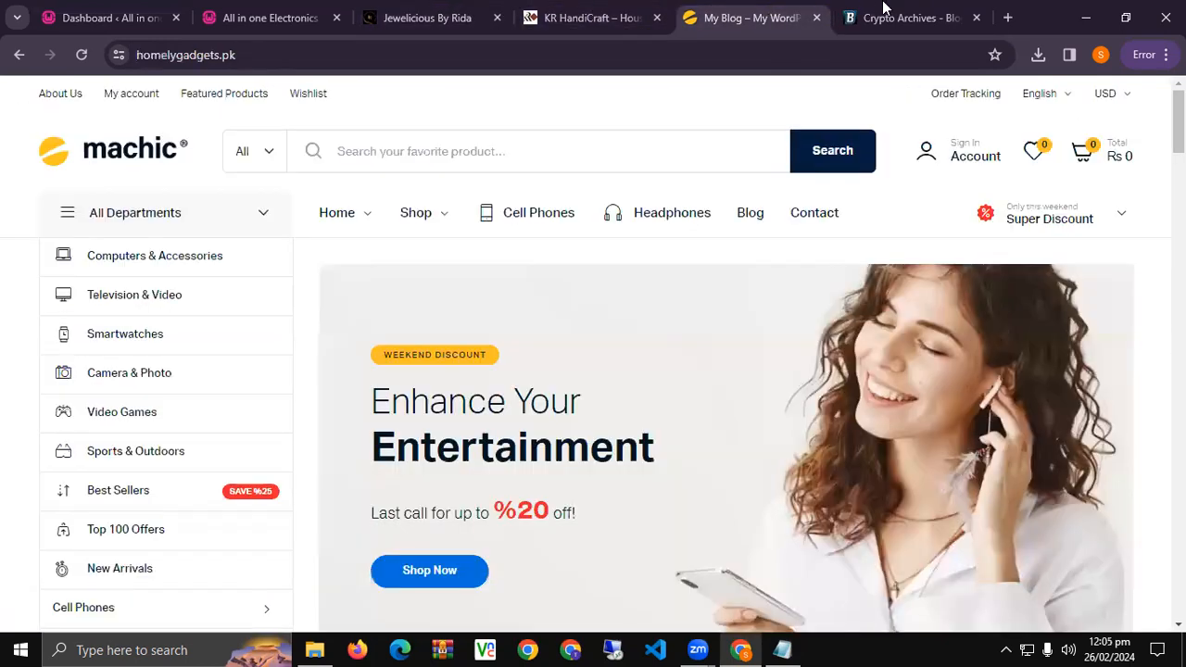
pyautogui.click(908, 18)
# Close the Jewelicious By Rida, KR HandiCraft, homelygadgets.pk and Crypto Archives tabs.
pyautogui.click(498, 19)
pyautogui.click(497, 19)
pyautogui.click(498, 19)
pyautogui.click(497, 18)
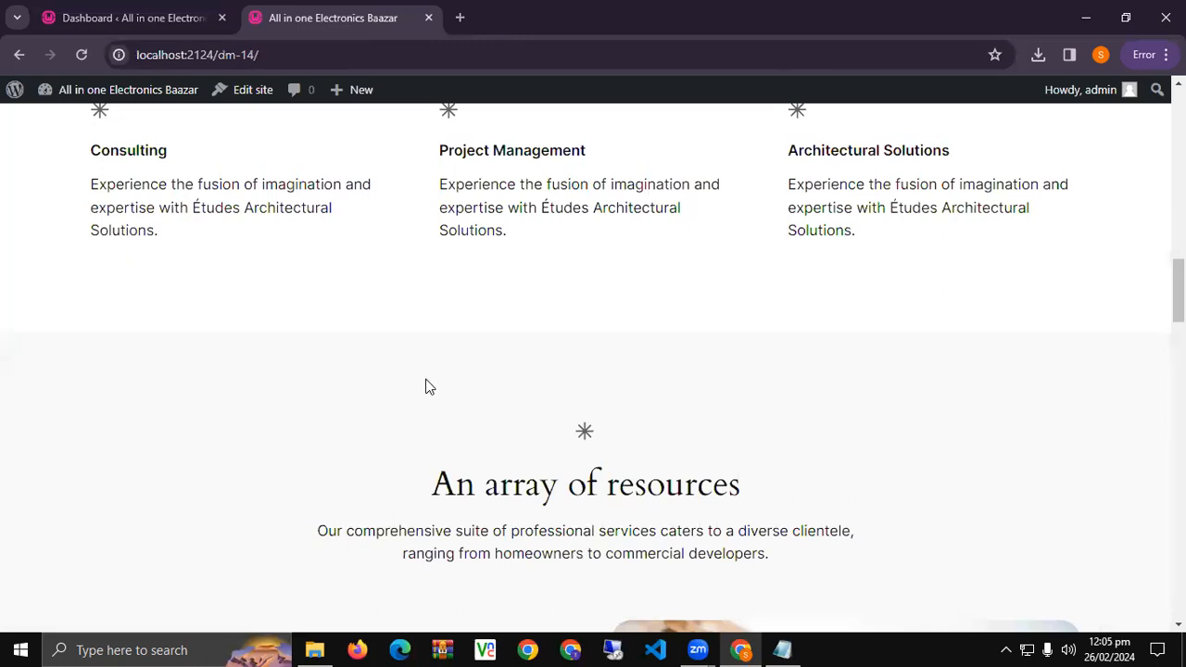
# Return to the WordPress Dashboard and expand, then collapse, its Screen Options panel.
pyautogui.scroll(10, 423, 386)
pyautogui.scroll(-20, 407, 453)
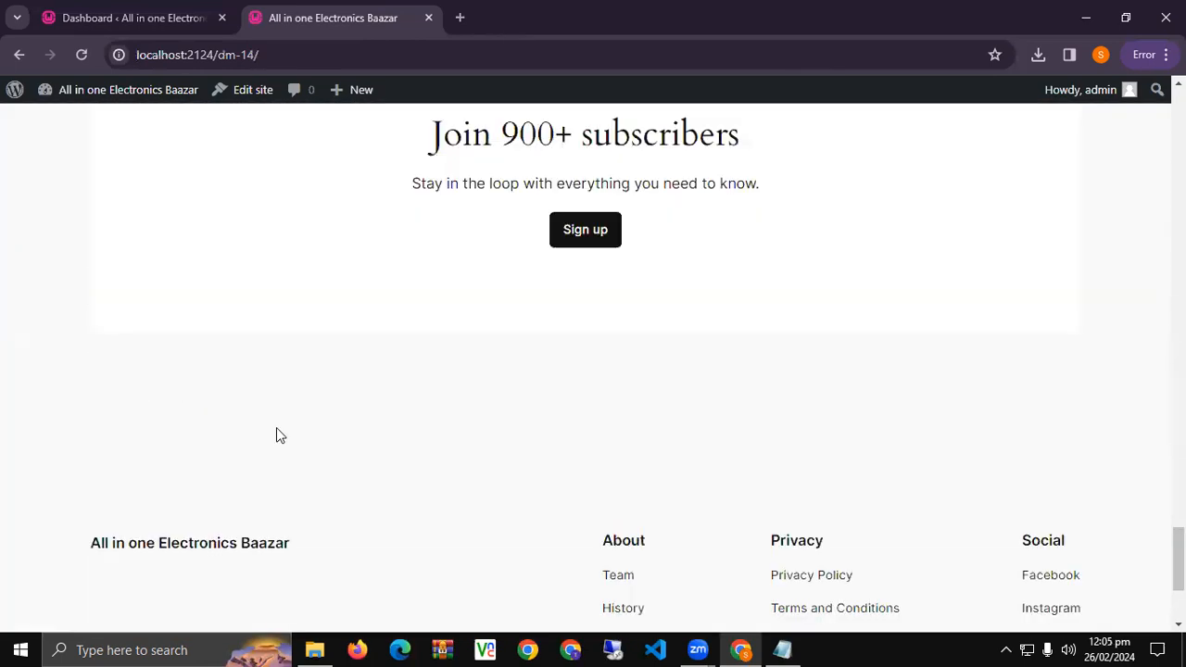
pyautogui.click(96, 28)
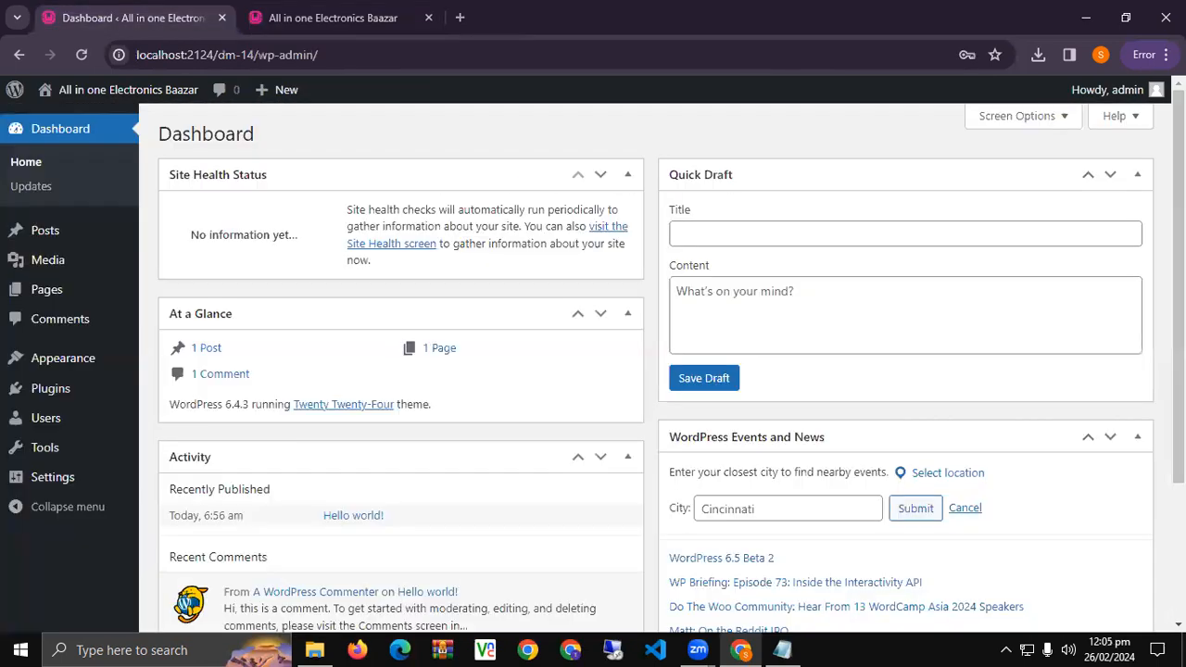
pyautogui.click(1067, 118)
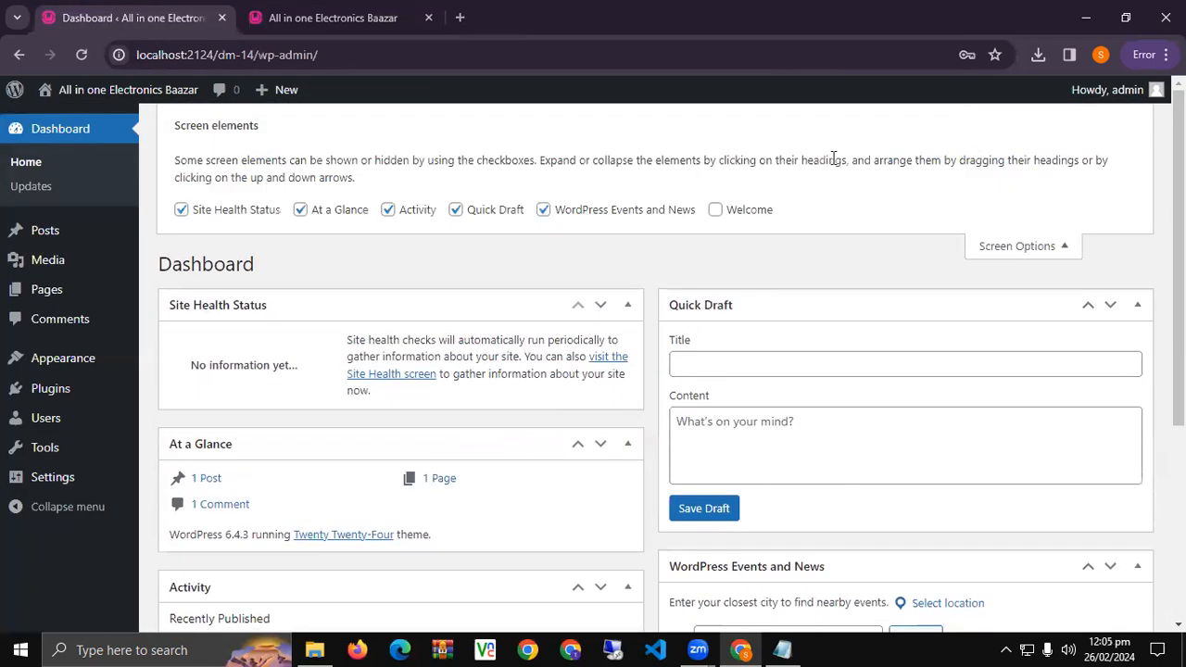
pyautogui.click(1065, 246)
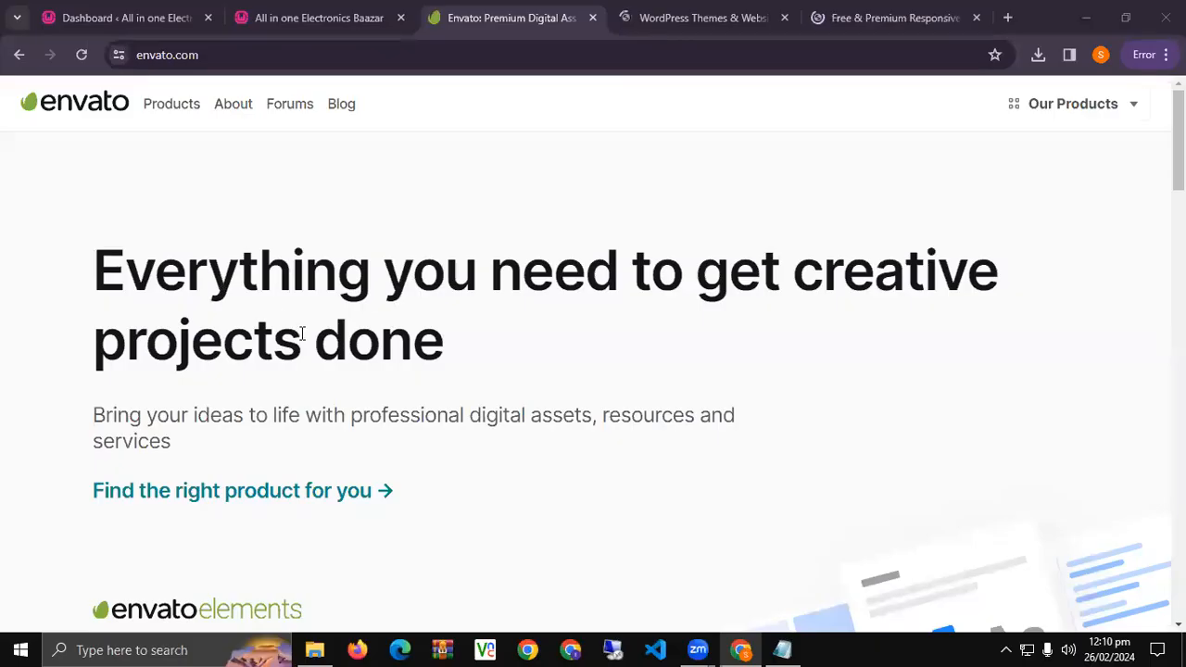
# Scroll through the Envato homepage and show the Our Products overview of Envato's sites.
pyautogui.scroll(-10, 410, 302)
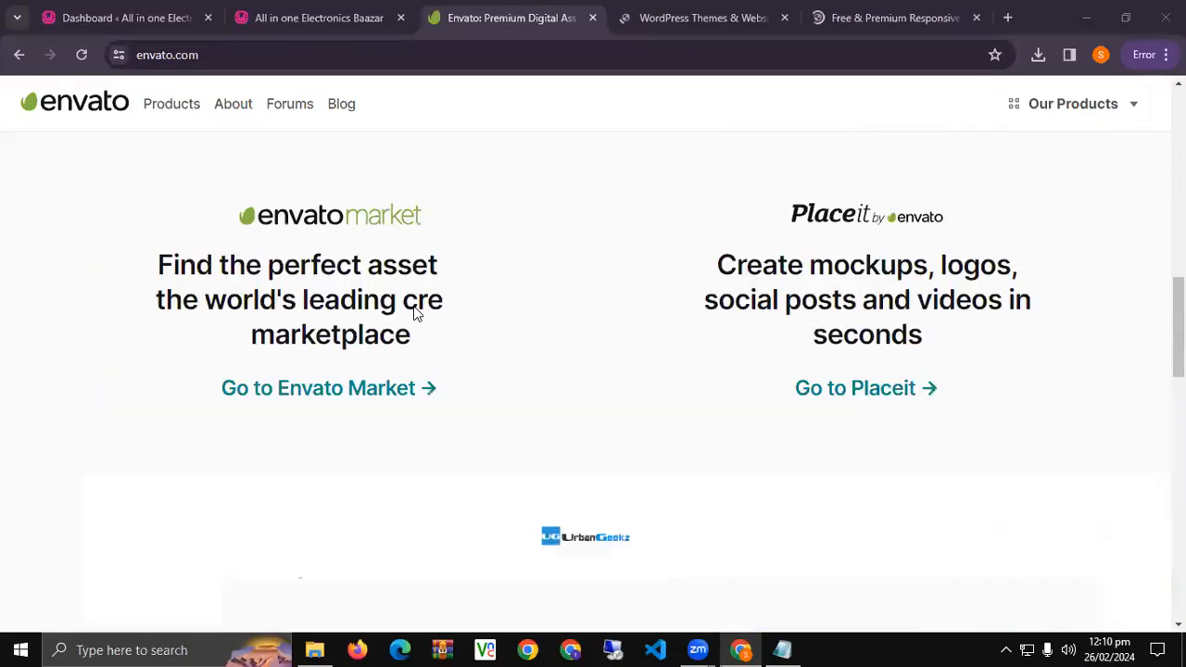
pyautogui.scroll(-5, 416, 308)
pyautogui.scroll(7, 416, 307)
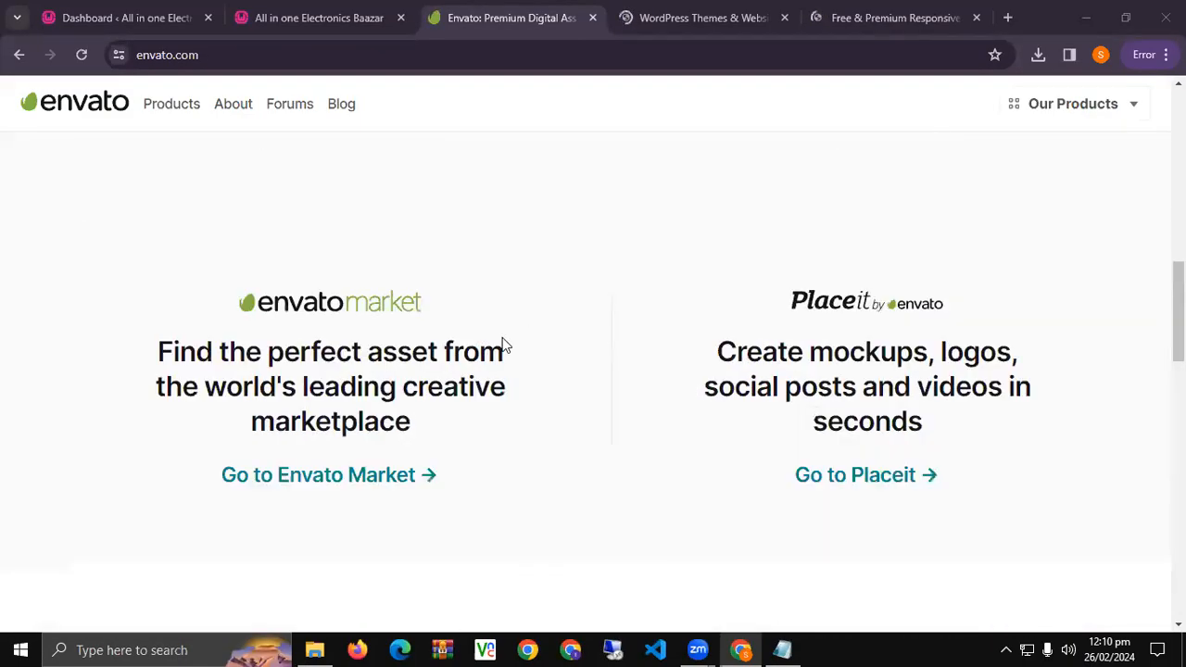
pyautogui.scroll(-7, 505, 353)
pyautogui.scroll(-10, 505, 353)
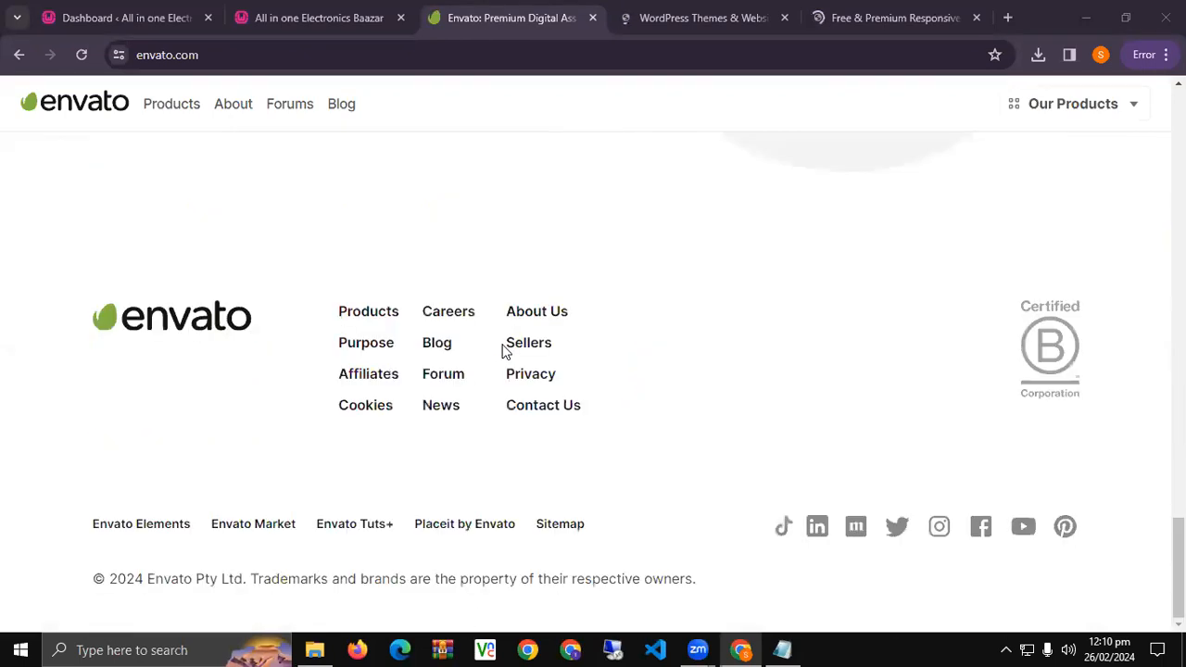
pyautogui.scroll(8, 505, 352)
pyautogui.scroll(15, 505, 353)
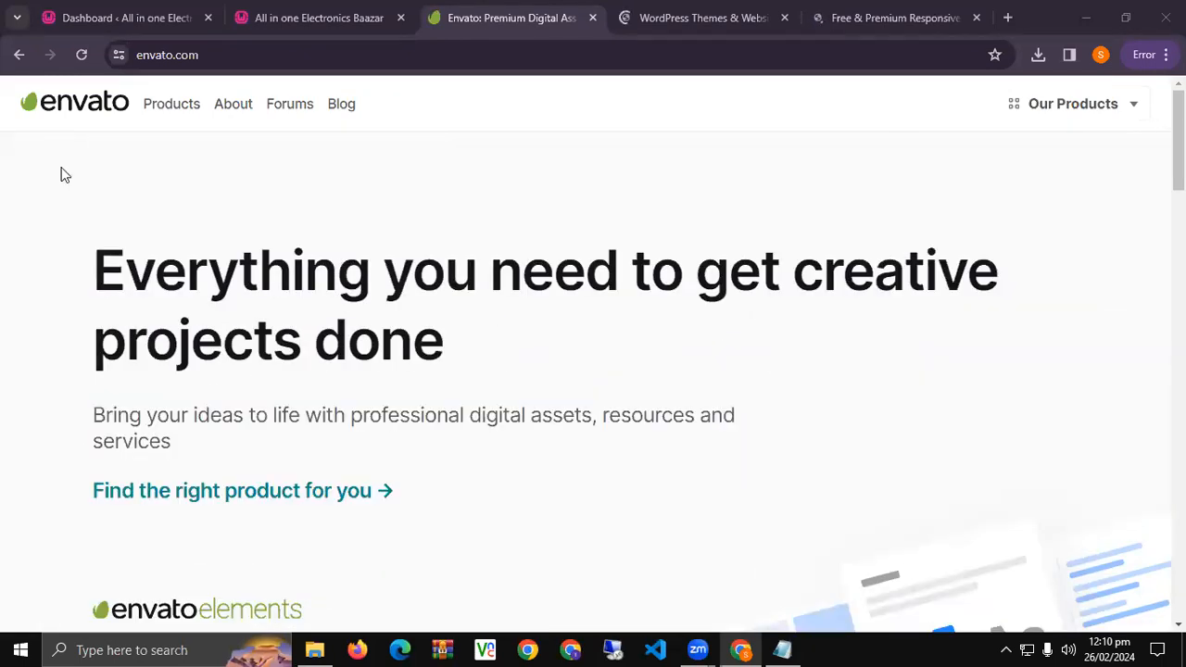
pyautogui.click(1125, 108)
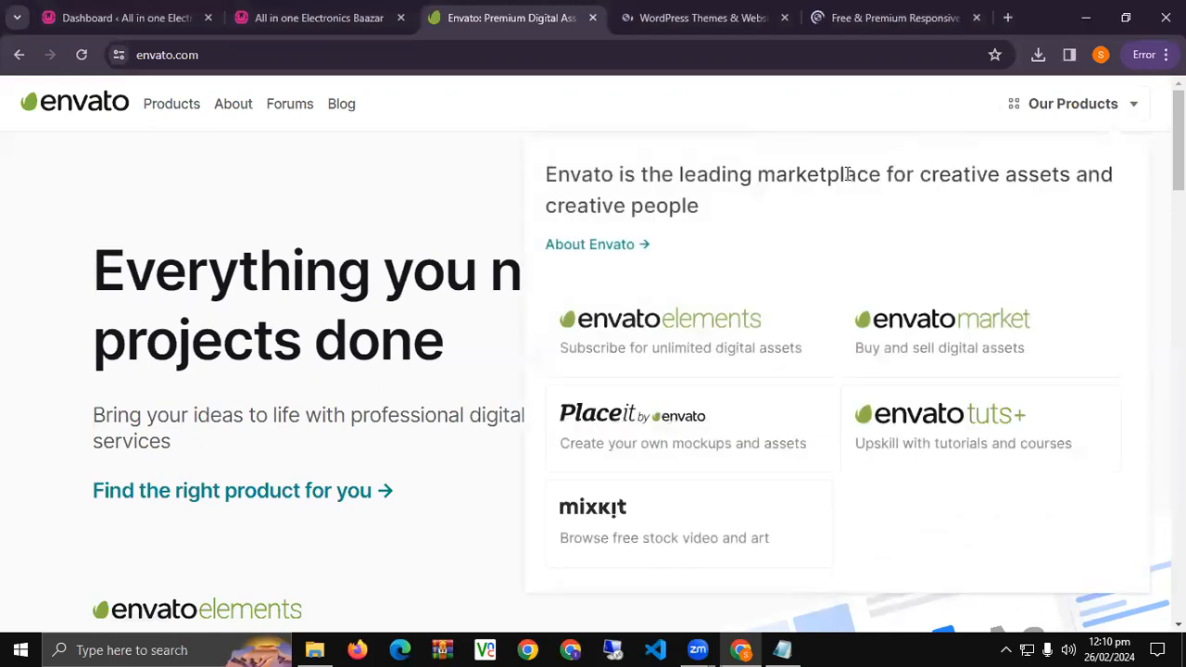
# Open Envato's Products page, then browse ThemeForest's WordPress Themes, eCommerce and Site Templates cards.
pyautogui.click(173, 108)
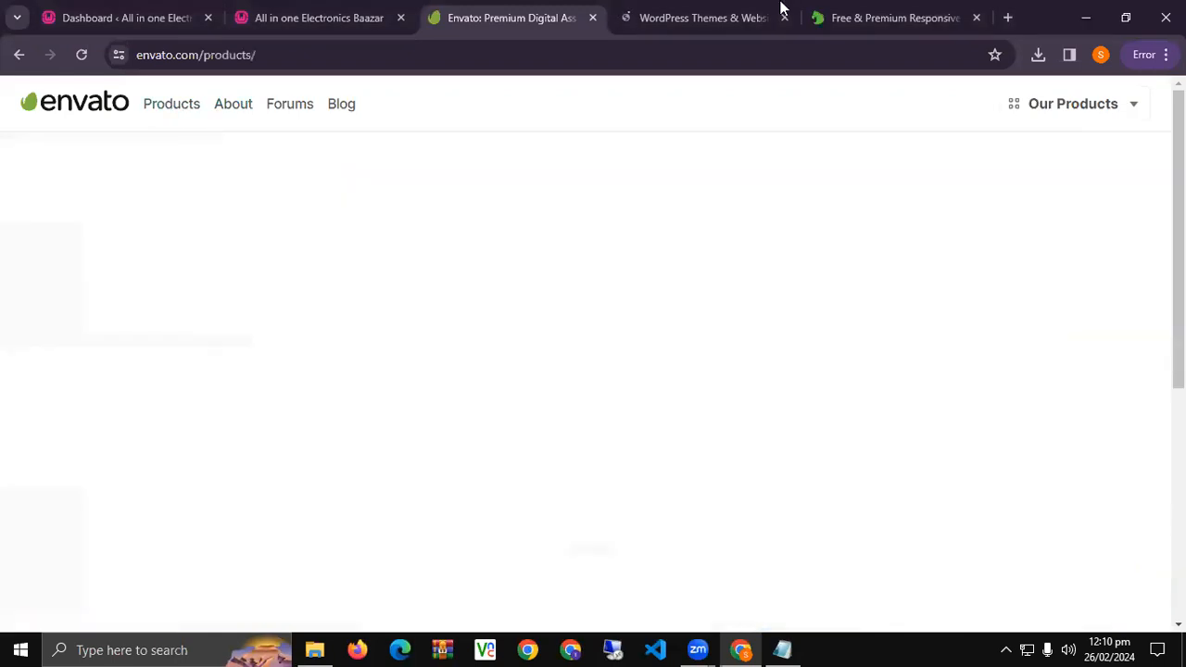
pyautogui.click(774, 11)
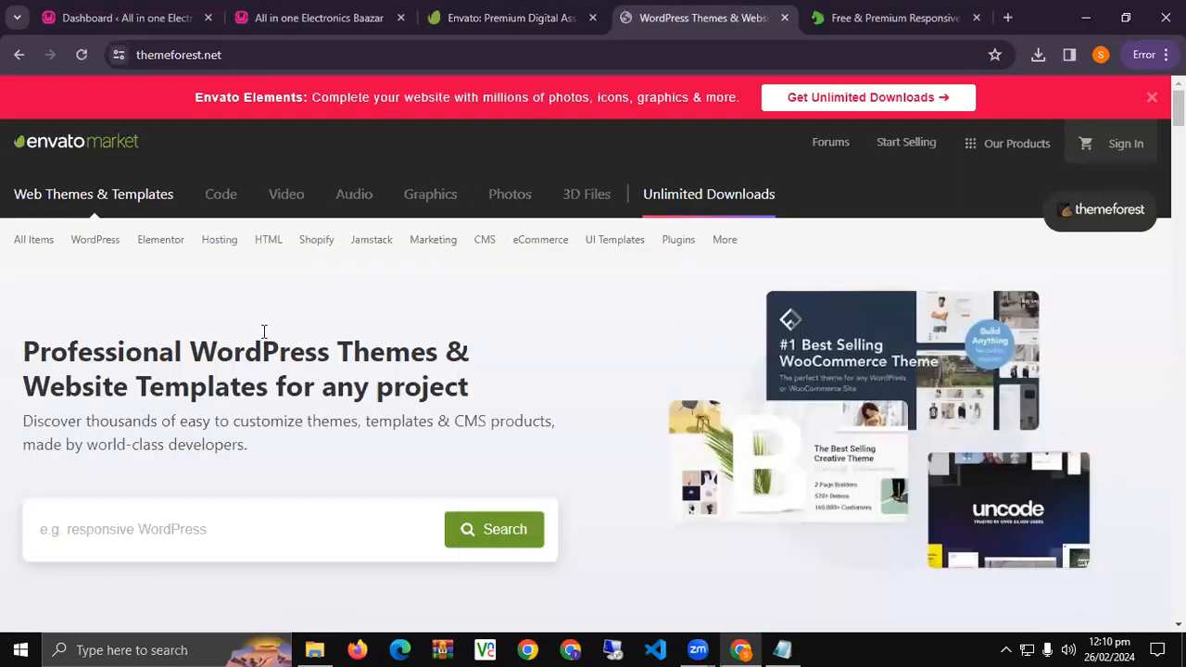
pyautogui.scroll(-5, 278, 333)
pyautogui.scroll(-1, 670, 336)
pyautogui.scroll(-5, 537, 307)
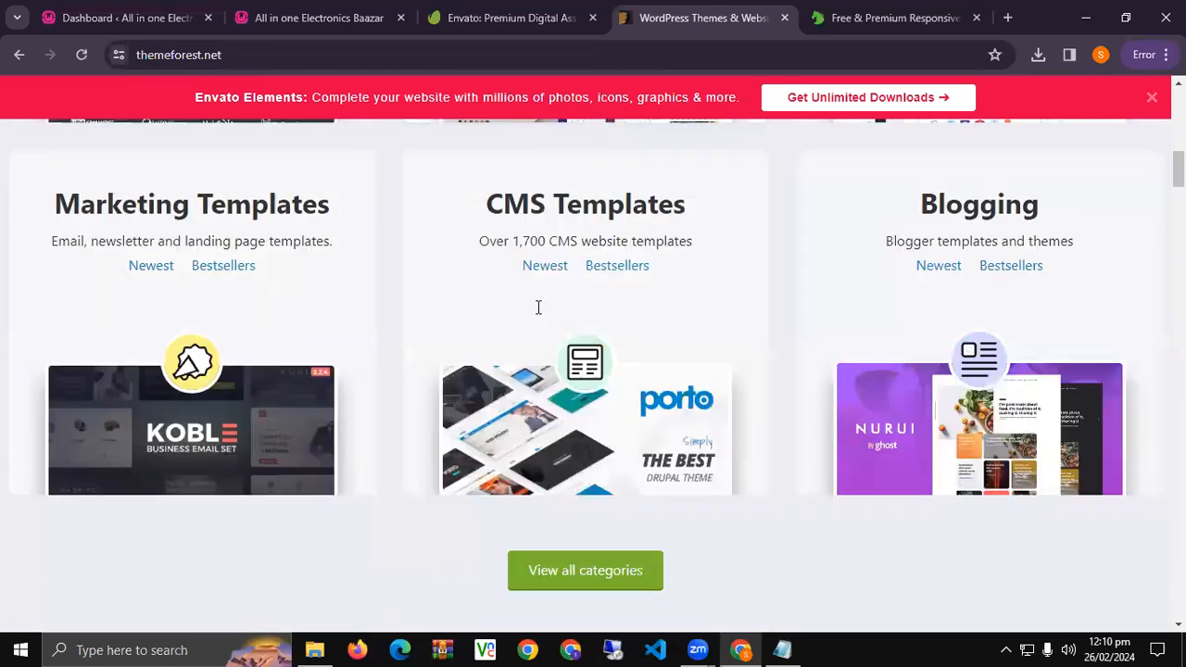
pyautogui.scroll(3, 597, 217)
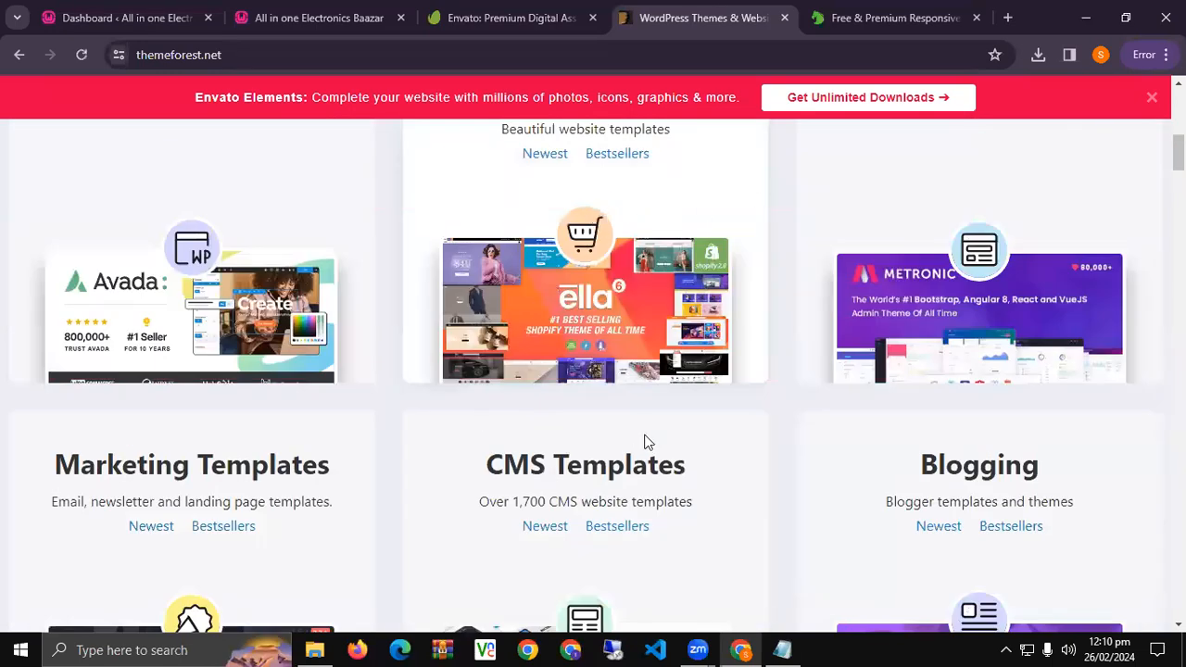
pyautogui.scroll(2, 588, 287)
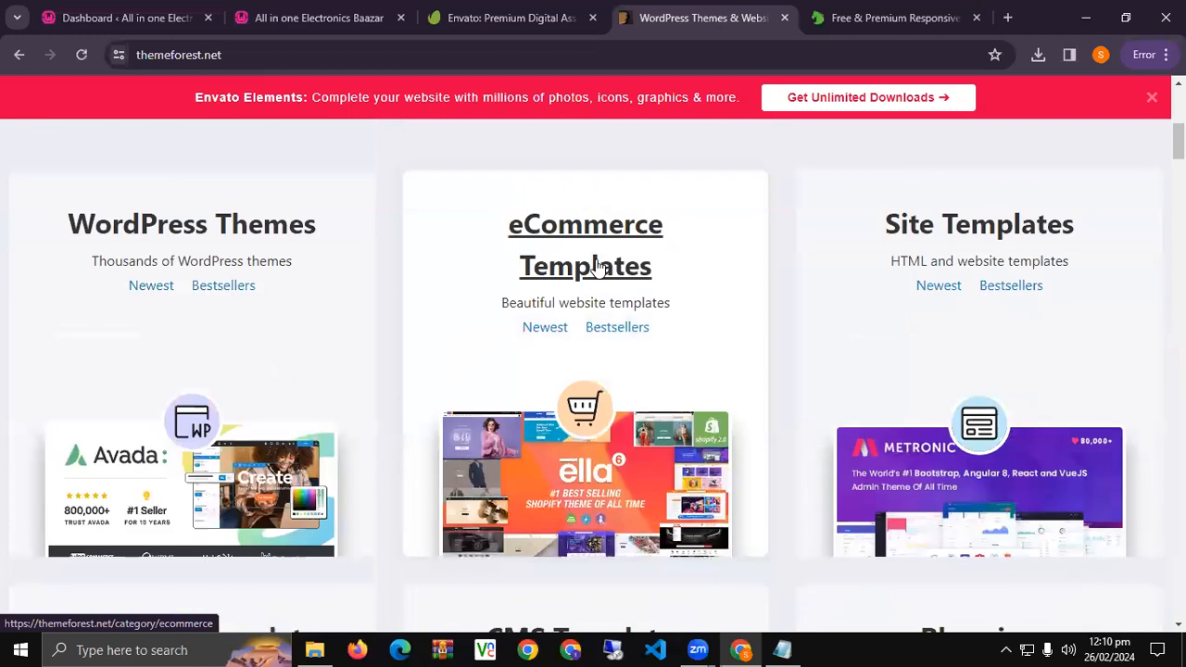
# Open ThemeForest's eCommerce Templates category and scroll through its weekly bestsellers, under-$49 and PrestaShop rows.
pyautogui.click(594, 278)
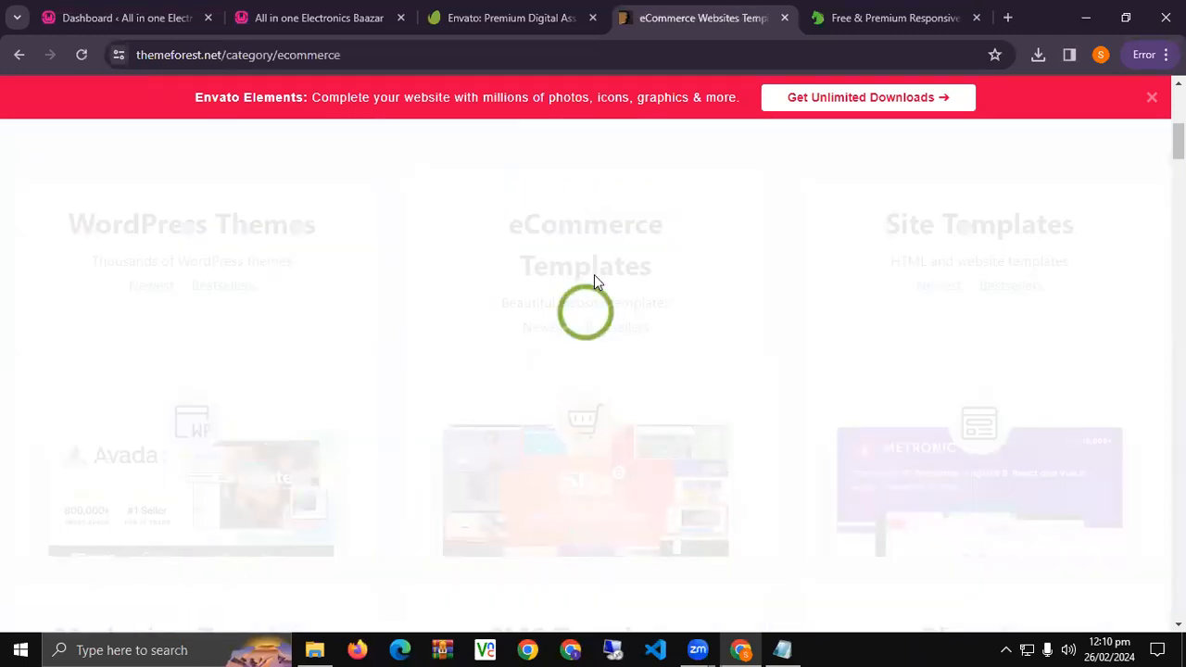
pyautogui.scroll(-4, 552, 334)
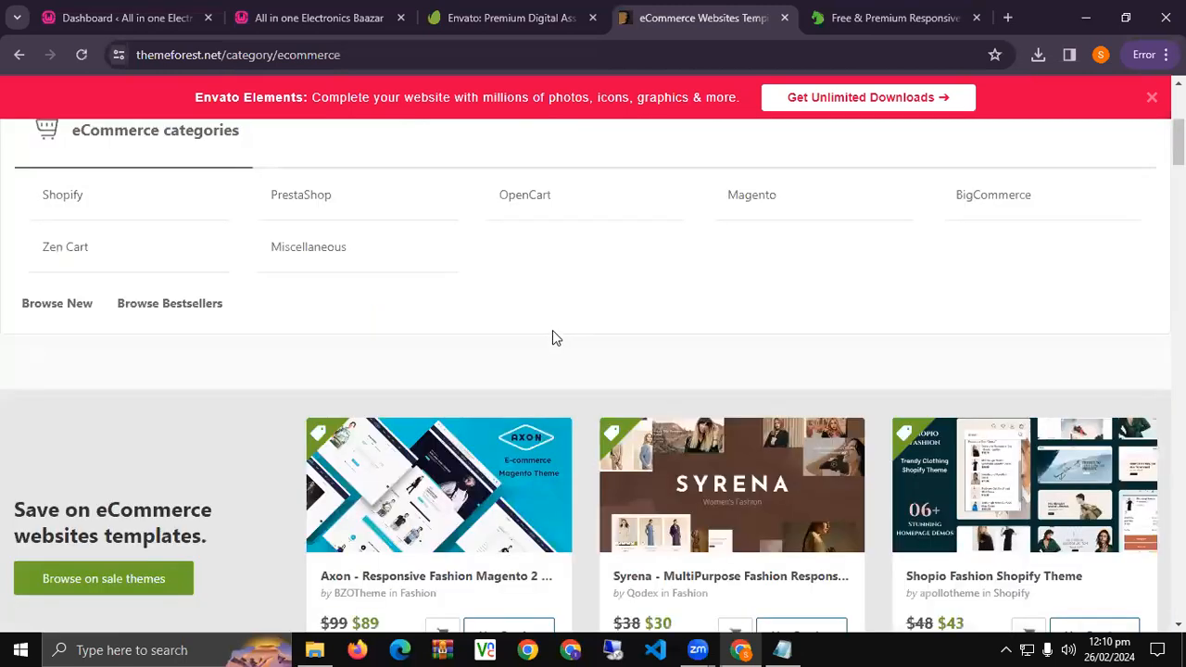
pyautogui.scroll(-4, 553, 337)
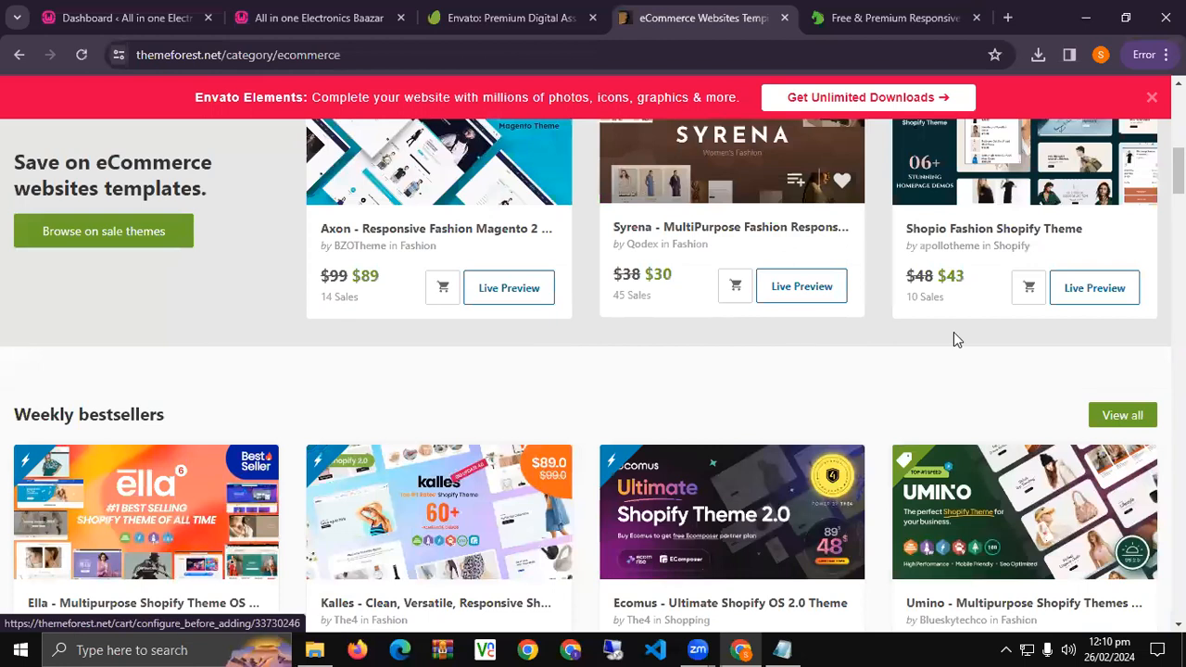
pyautogui.scroll(-4, 862, 329)
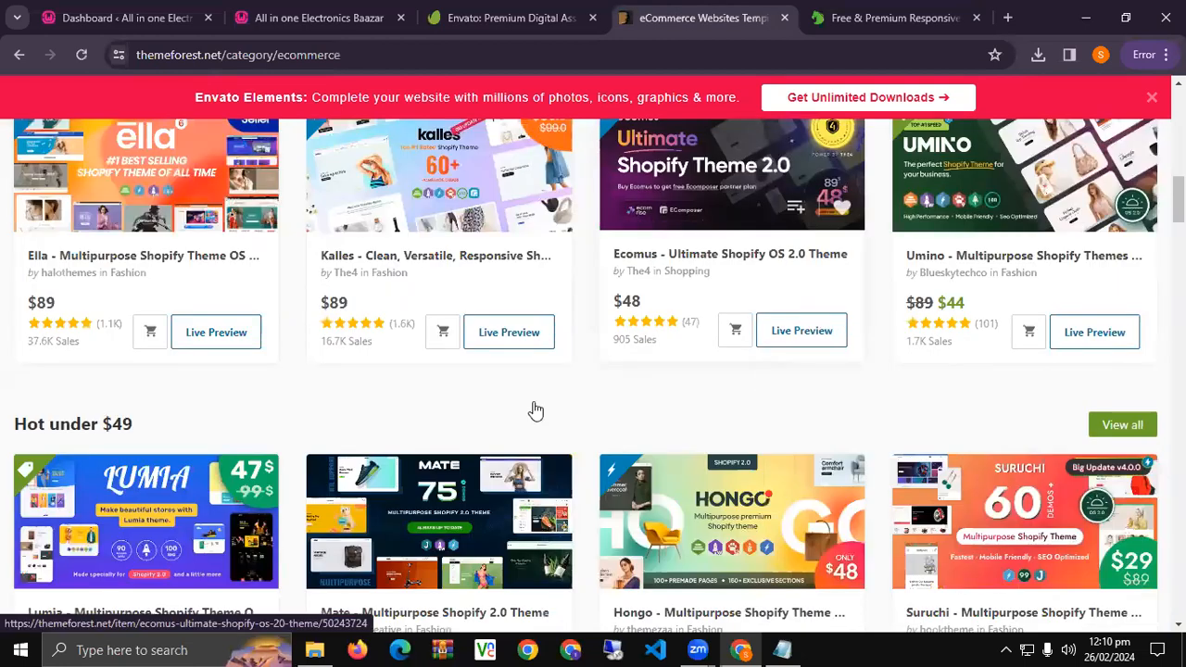
pyautogui.scroll(-15, 568, 391)
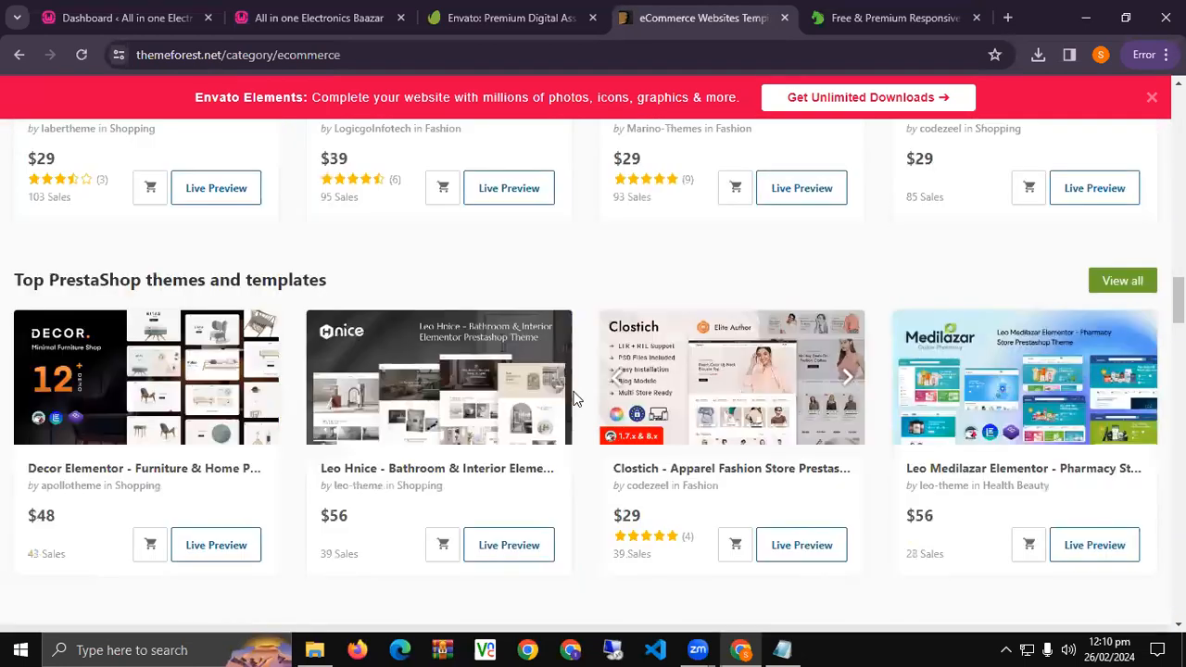
pyautogui.scroll(-5, 567, 393)
pyautogui.scroll(12, 564, 411)
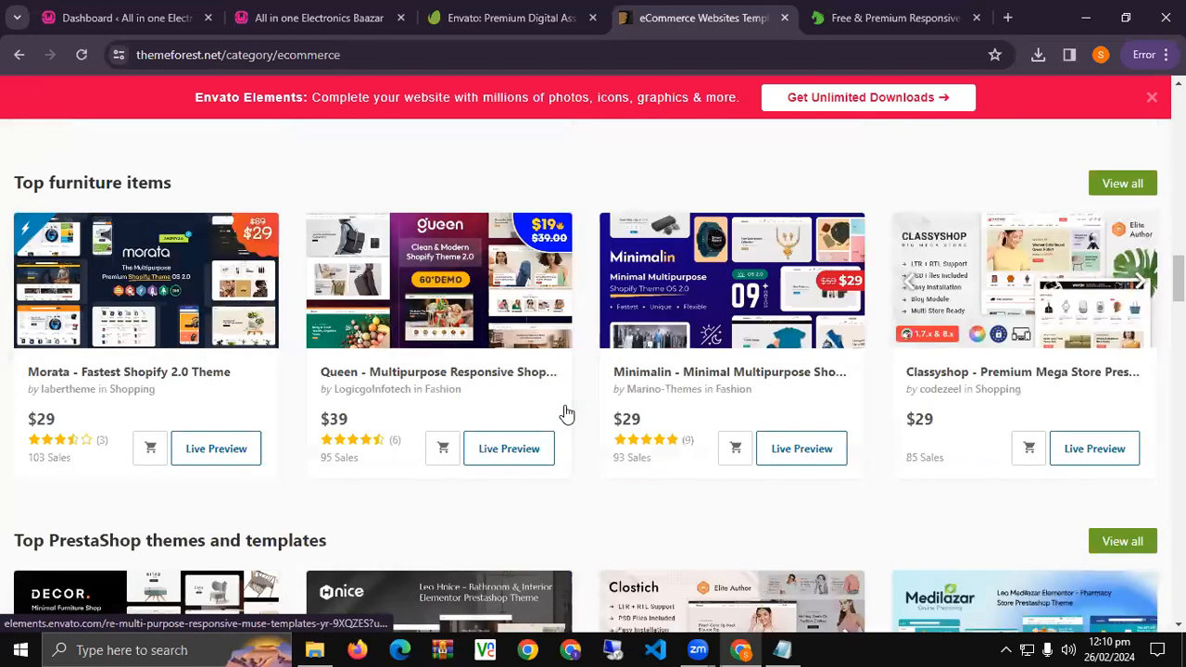
pyautogui.scroll(15, 567, 414)
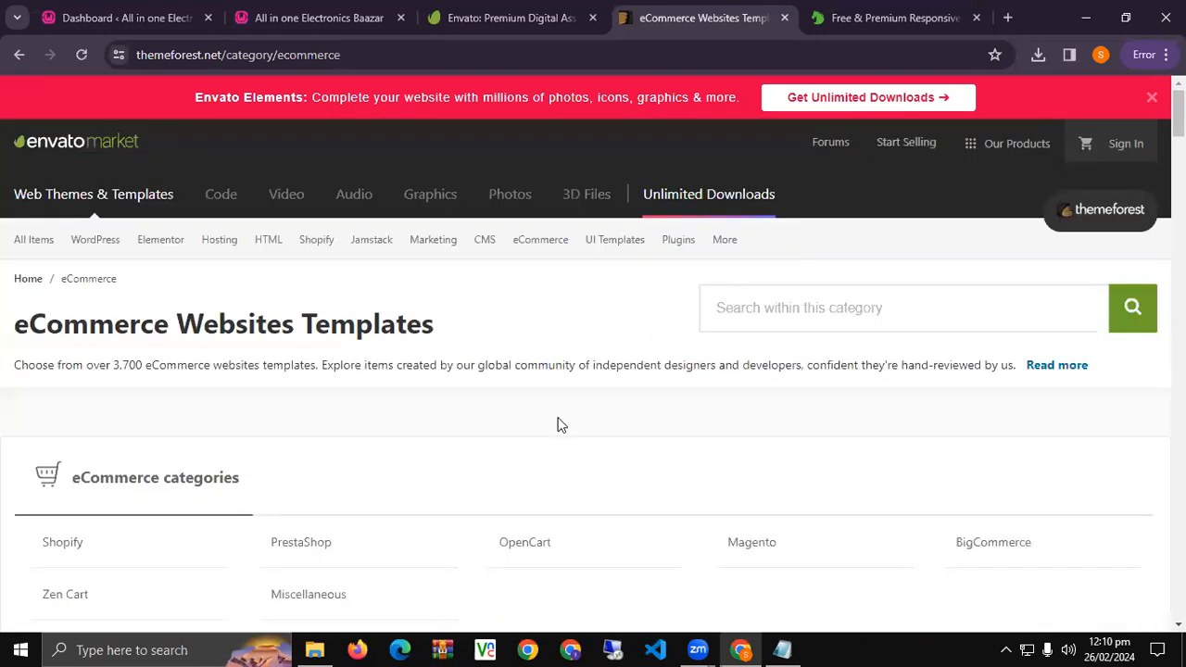
pyautogui.scroll(-8, 559, 425)
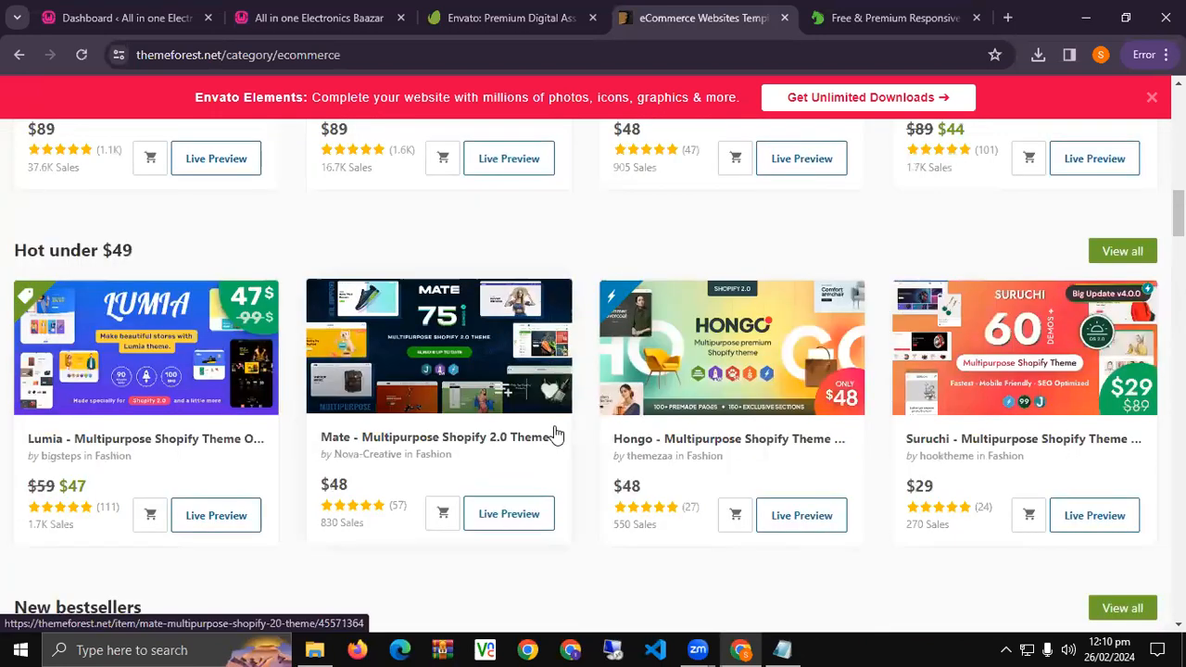
pyautogui.scroll(-10, 550, 433)
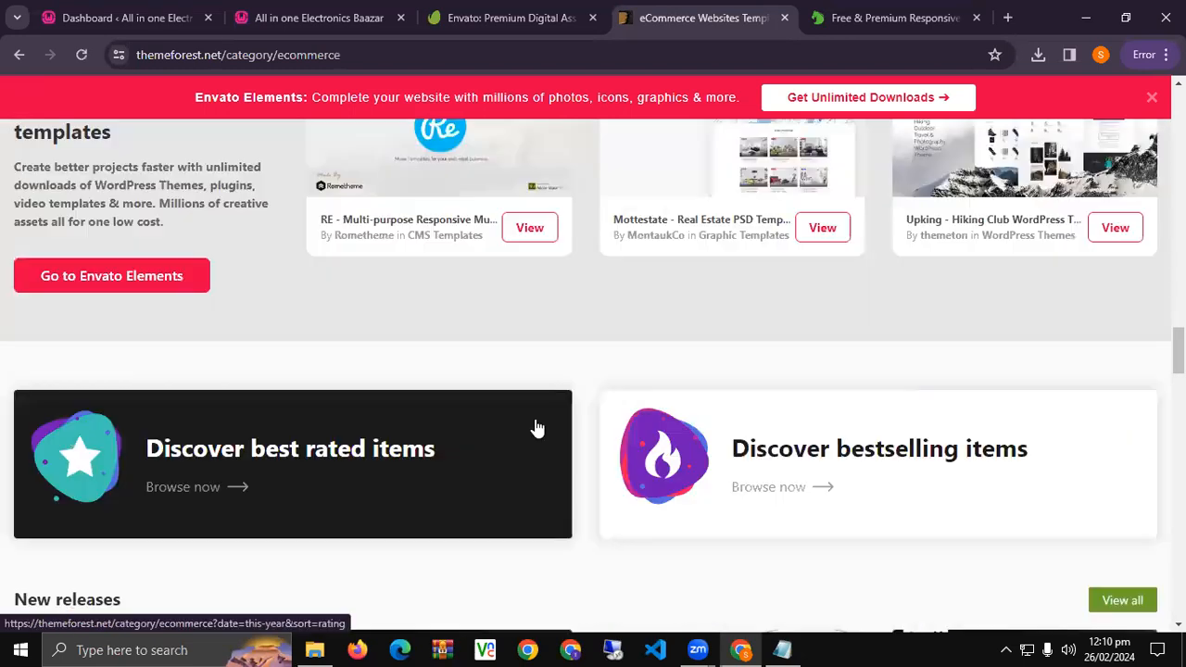
pyautogui.scroll(5, 538, 428)
pyautogui.scroll(-5, 537, 428)
pyautogui.scroll(12, 537, 428)
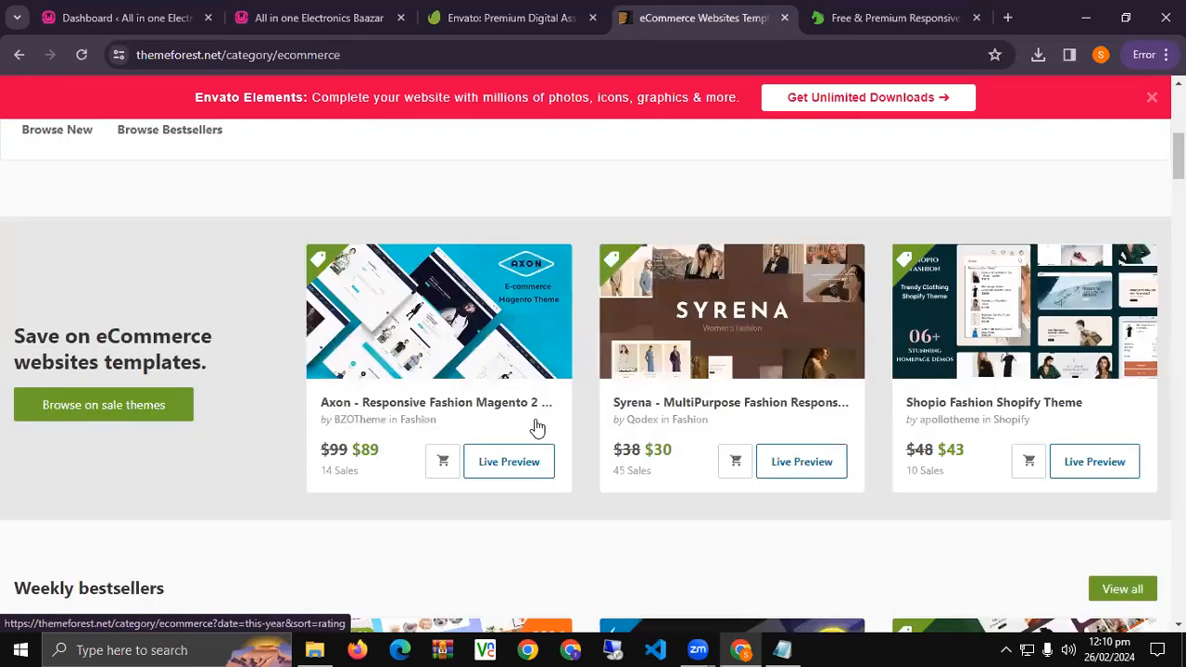
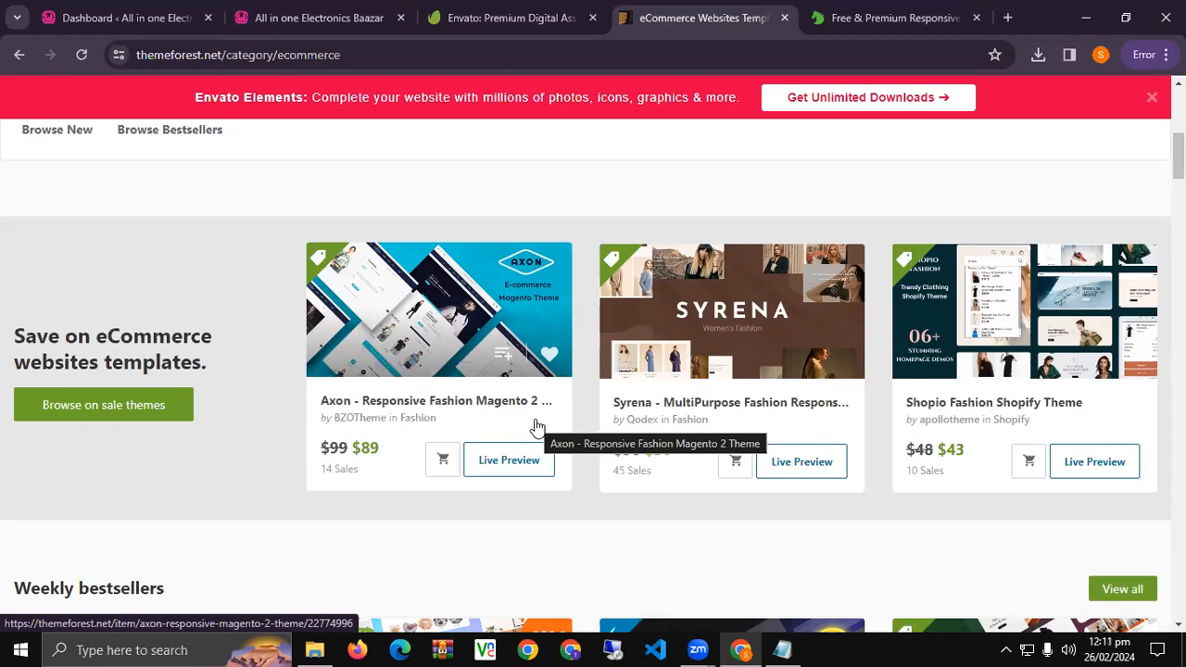
# Open the Axon Magento 2 fashion theme's page and review its BZOTheme author and Future updates details.
pyautogui.click(481, 392)
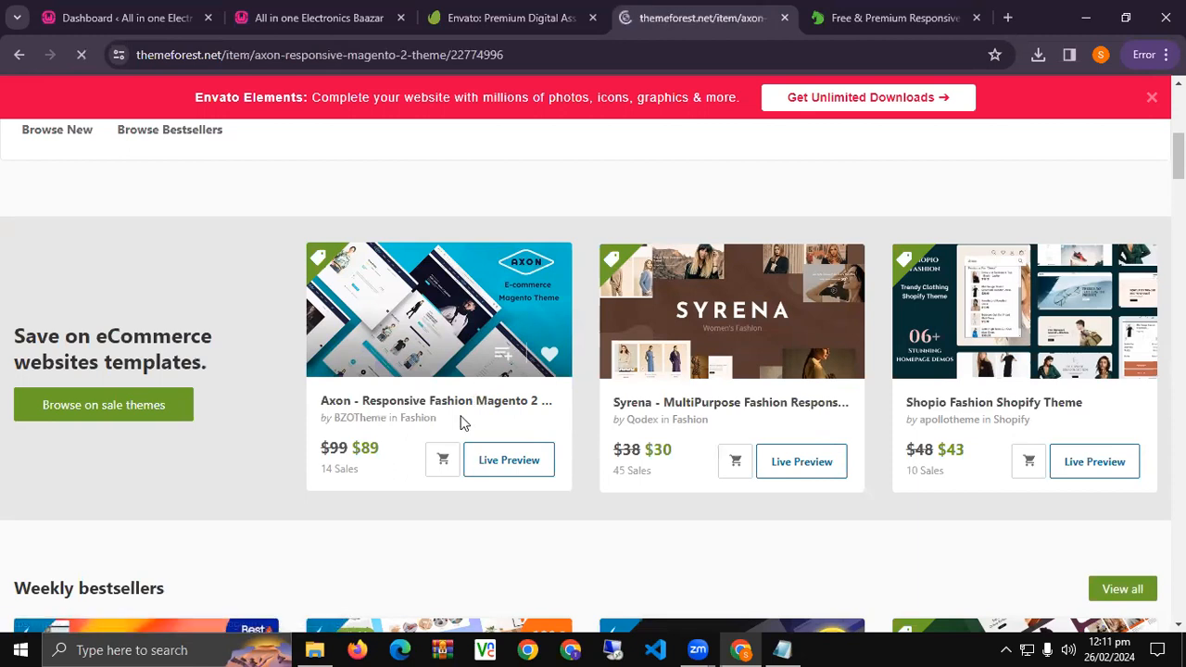
pyautogui.scroll(-1, 751, 423)
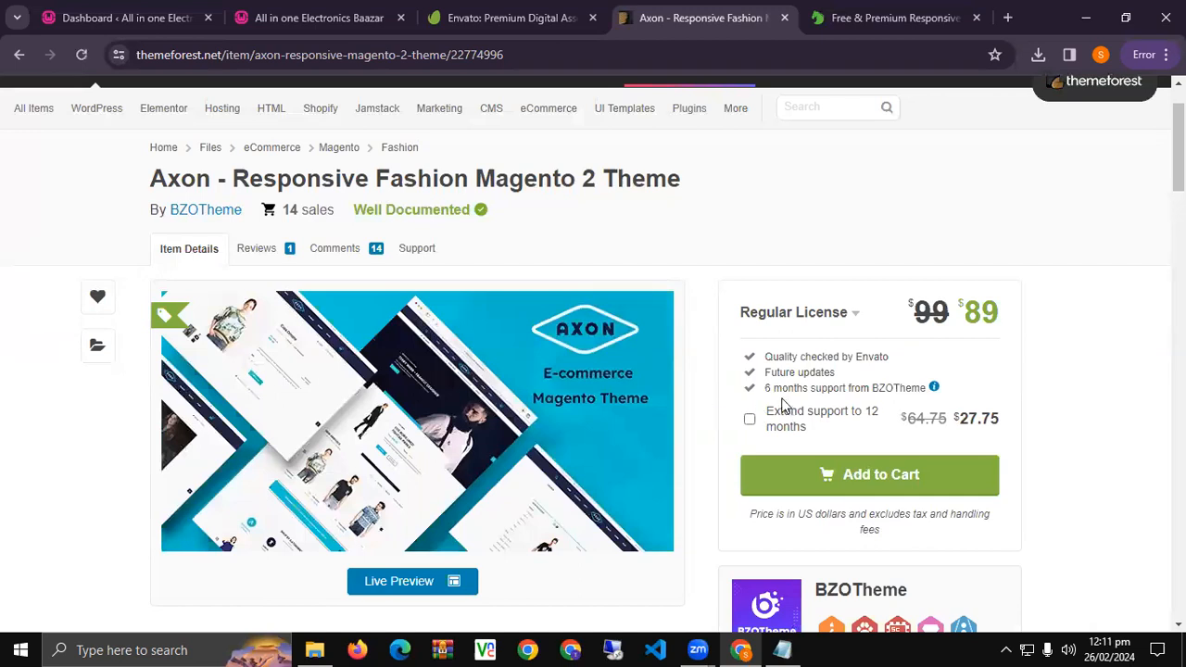
pyautogui.moveTo(906, 401); pyautogui.dragTo(938, 400)
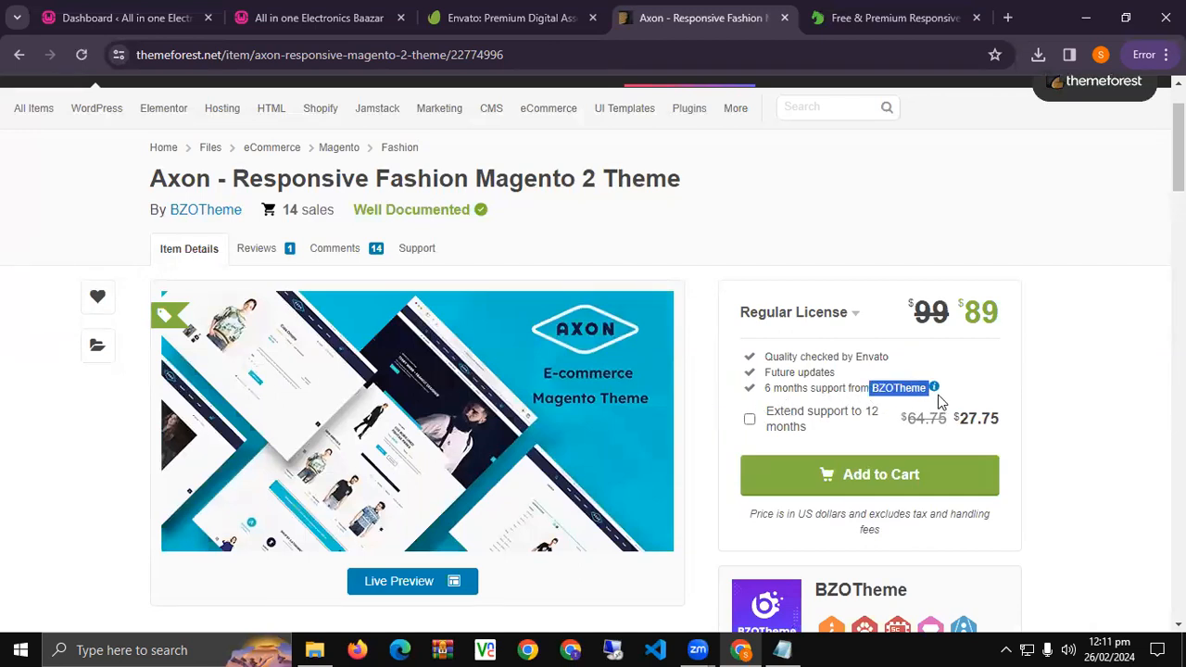
pyautogui.click(938, 401)
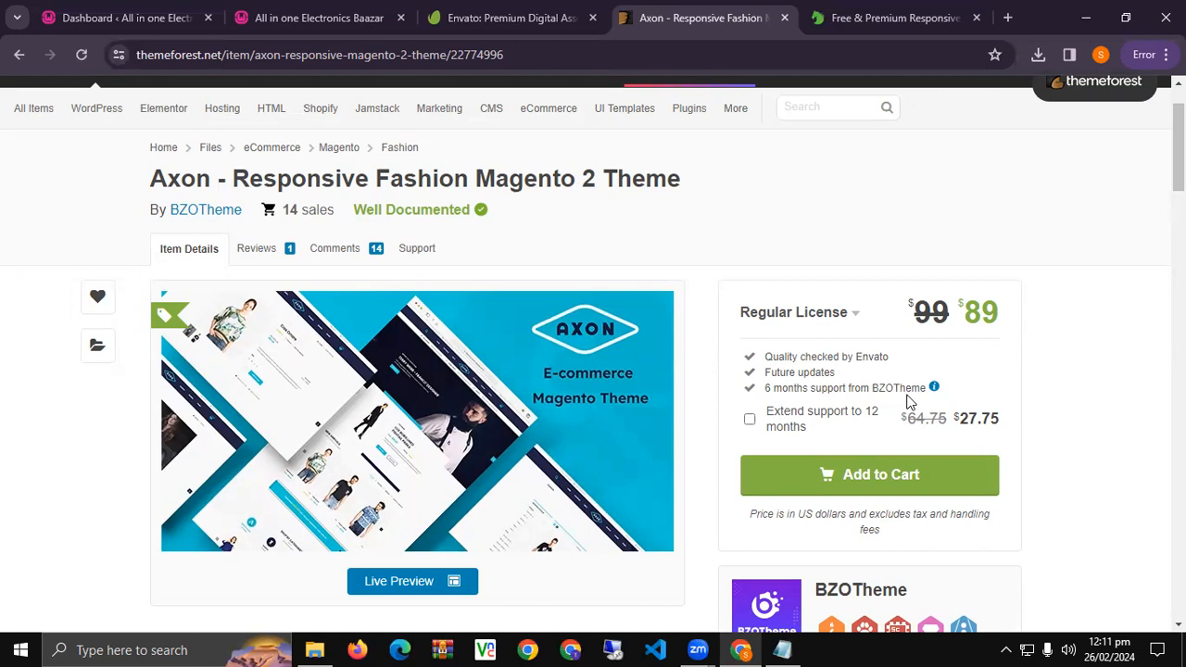
pyautogui.moveTo(758, 372); pyautogui.dragTo(836, 371)
pyautogui.scroll(-2, 811, 374)
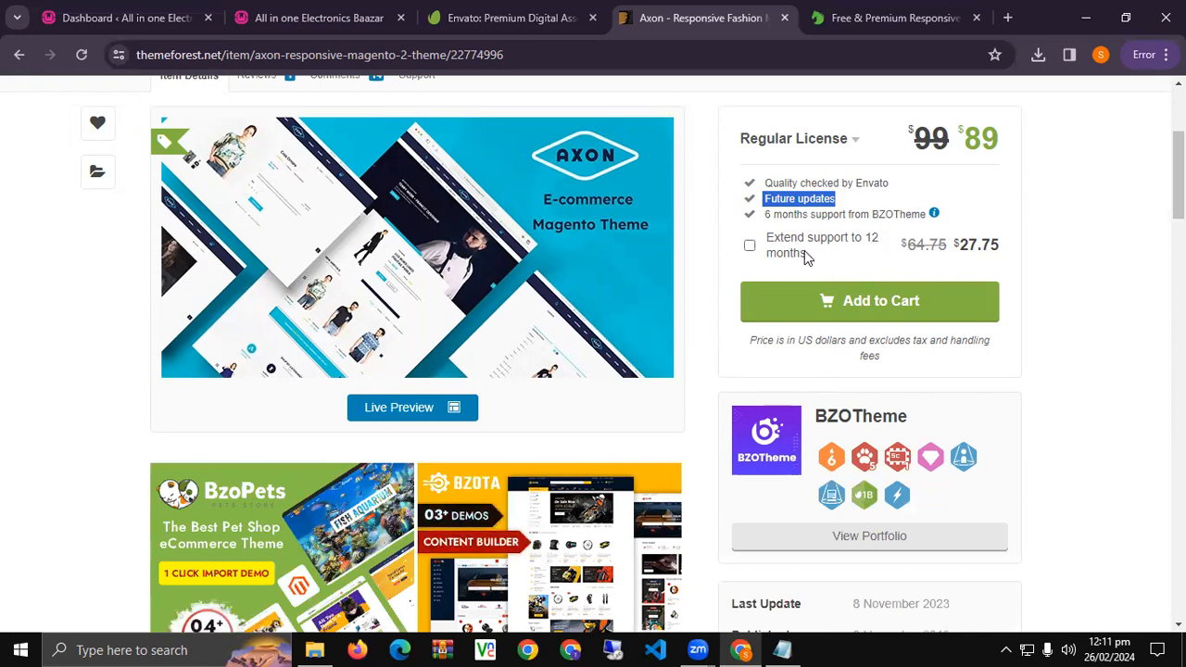
# Add 12-month extended support, bringing the price to $116.75, and scroll to the footer.
pyautogui.click(749, 246)
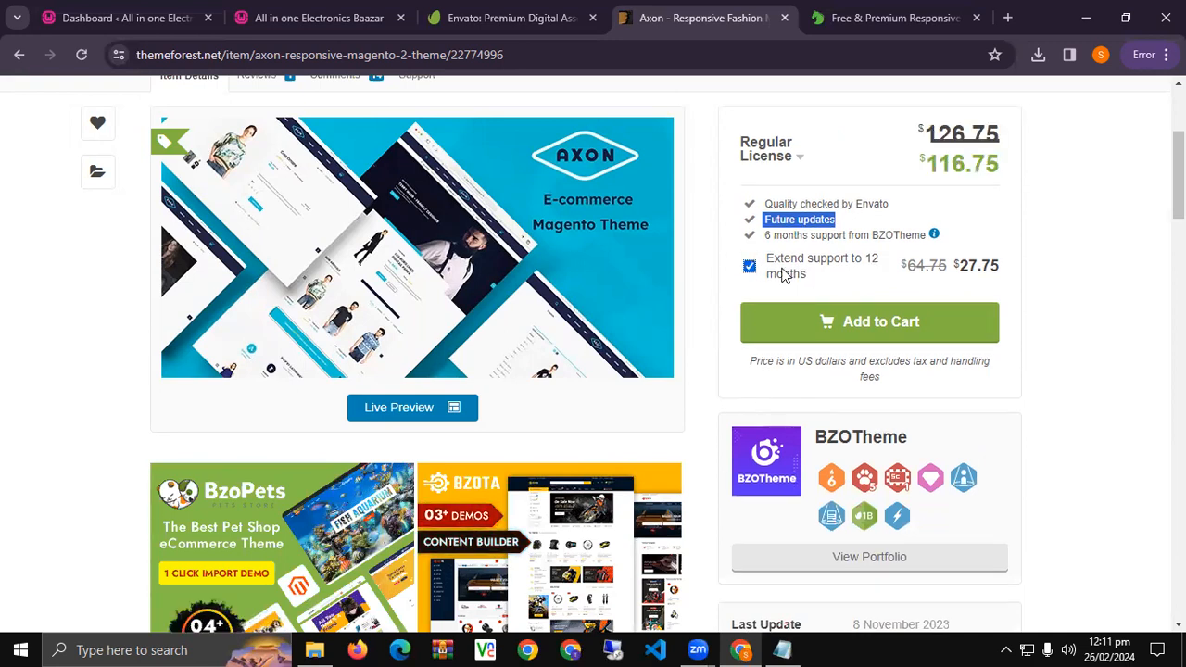
pyautogui.scroll(-5, 659, 436)
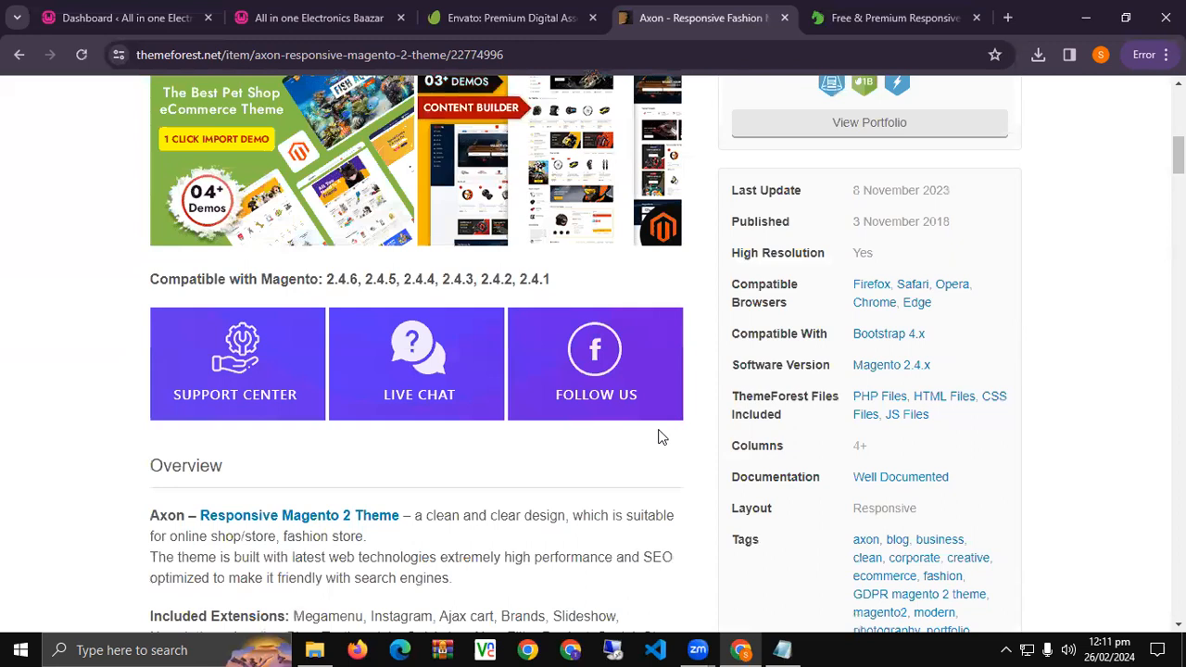
pyautogui.scroll(-20, 661, 436)
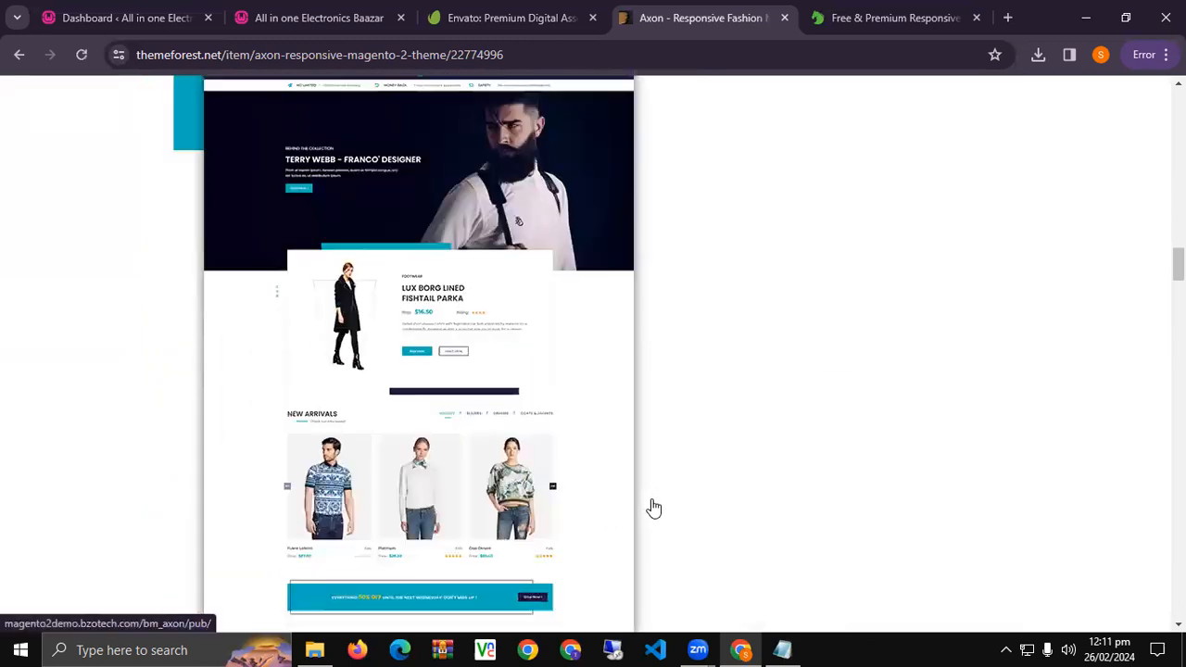
pyautogui.scroll(-20, 655, 512)
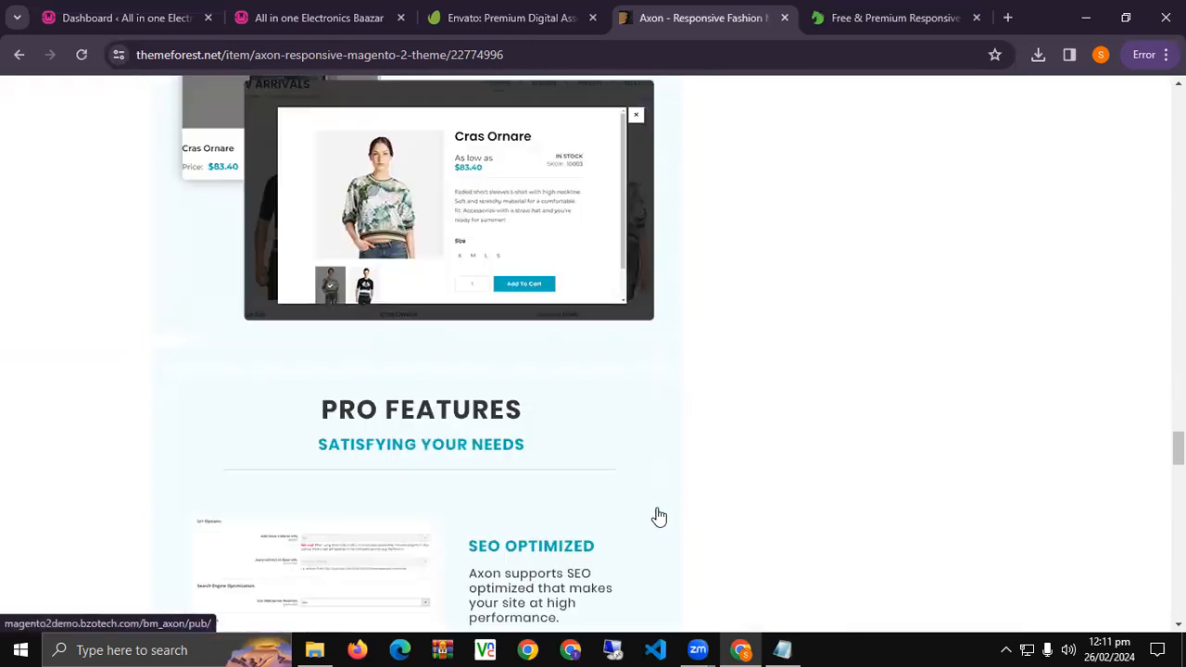
pyautogui.scroll(-20, 657, 517)
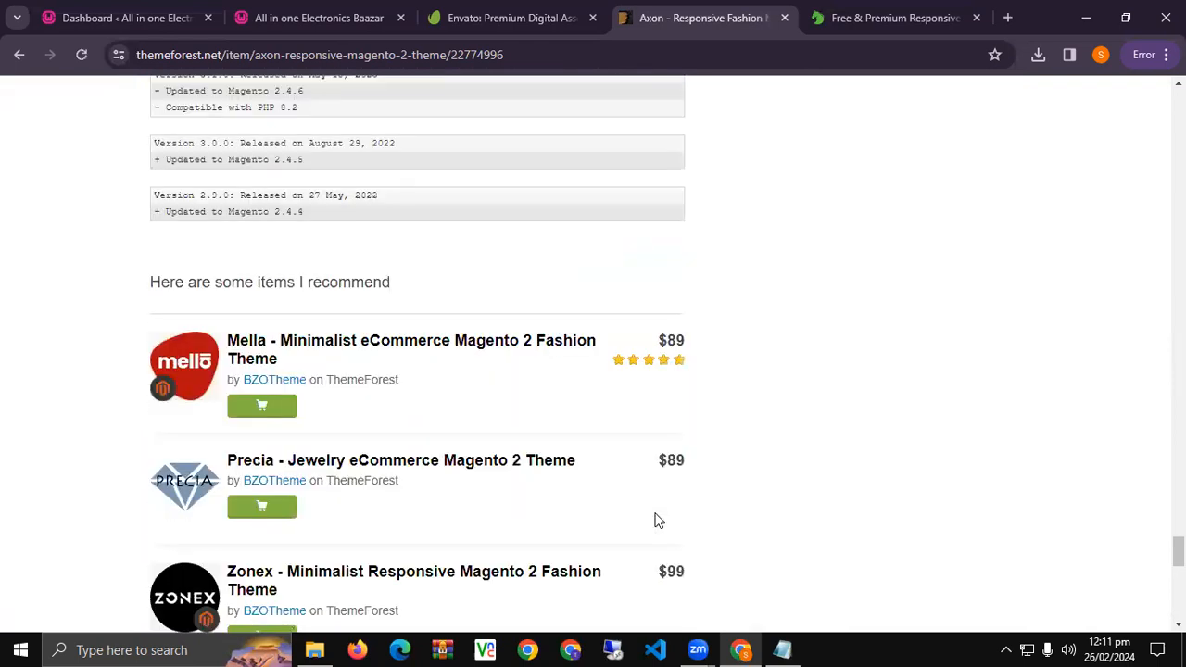
pyautogui.scroll(-5, 640, 491)
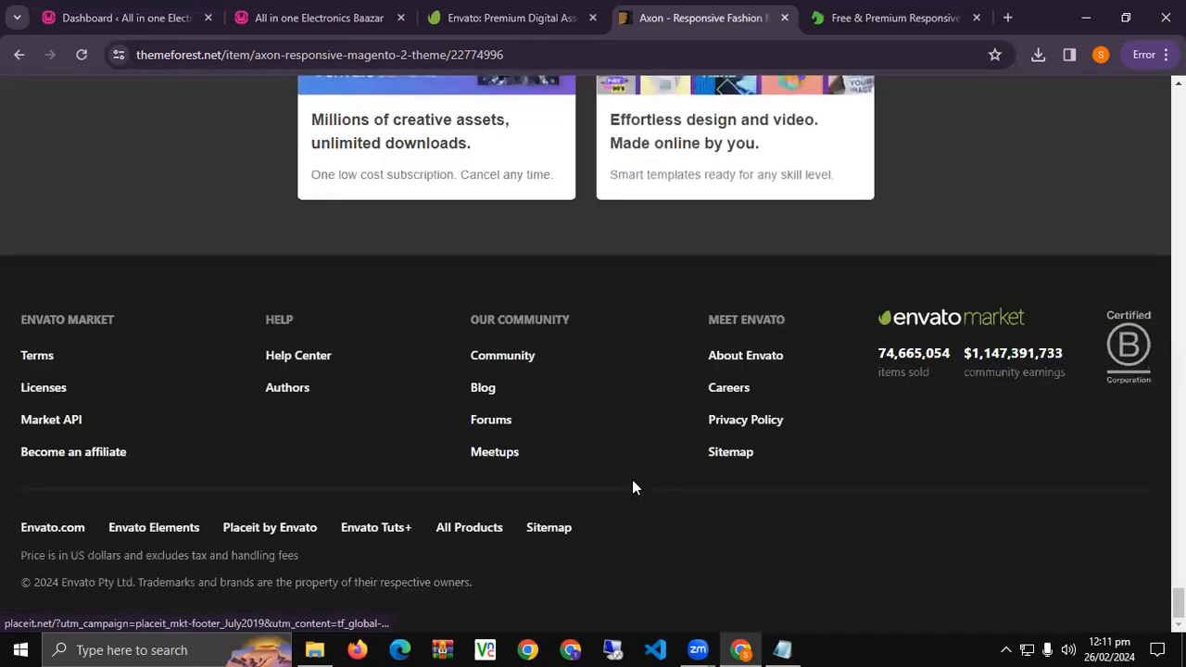
# Switch to the local Electronics Bazaar site's WordPress dashboard.
pyautogui.click(290, 49)
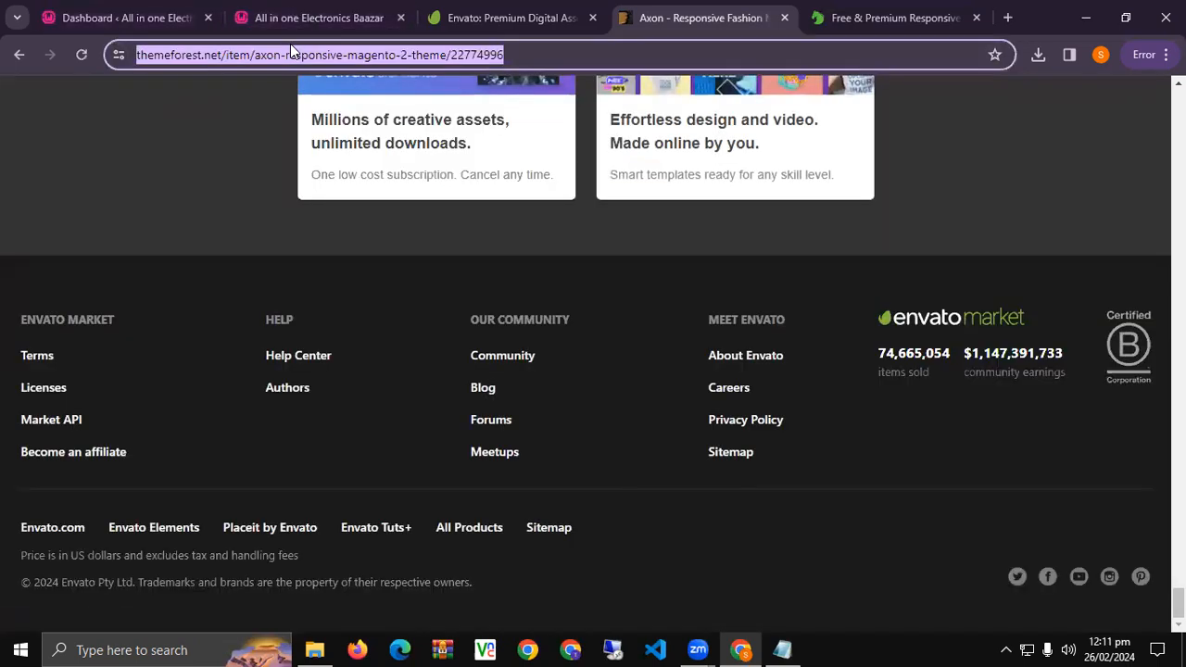
pyautogui.click(328, 9)
pyautogui.scroll(3, 593, 333)
pyautogui.click(120, 17)
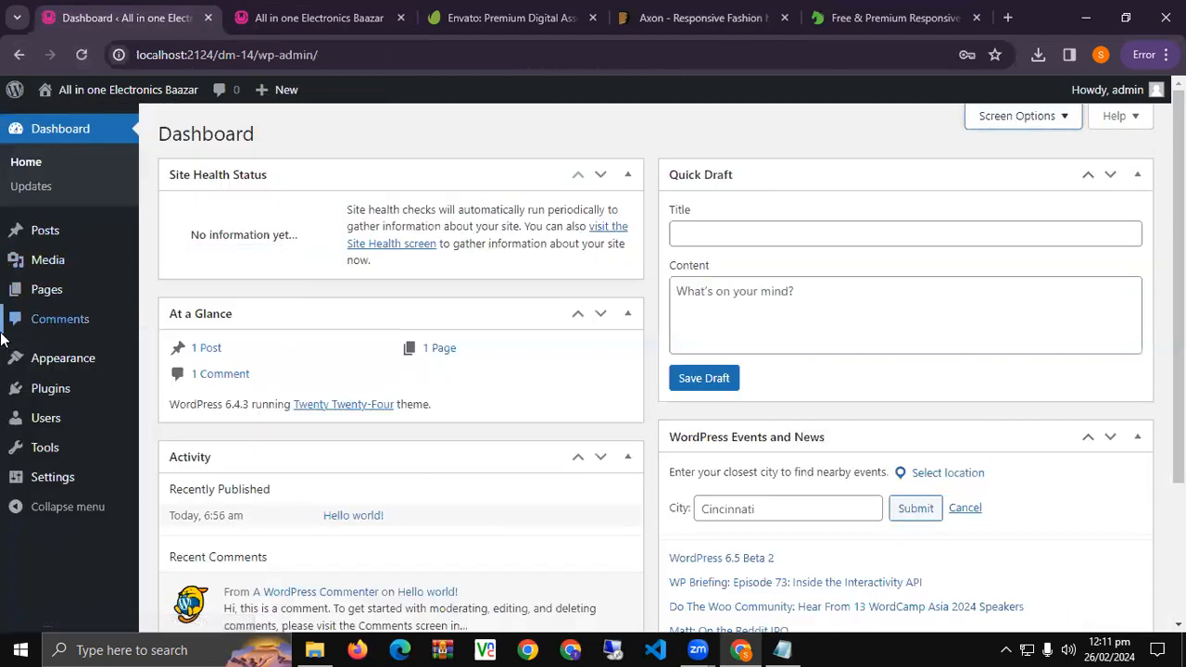
# Delete the Twenty Twenty-Three theme from Appearance > Themes.
pyautogui.moveTo(42, 367)
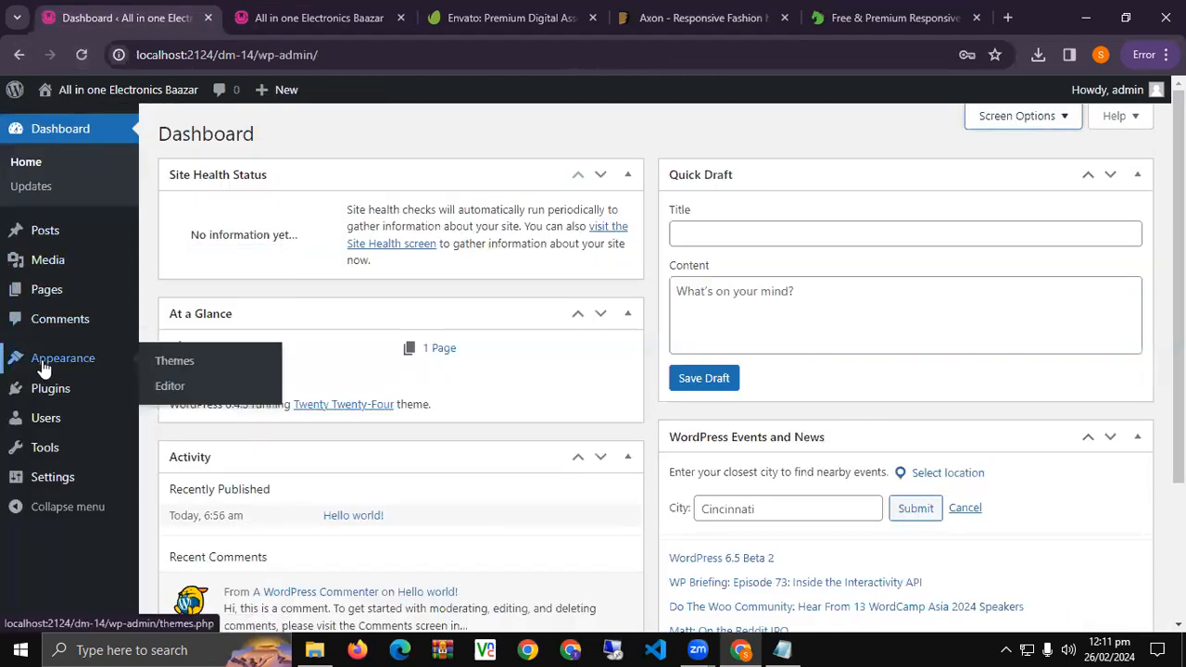
pyautogui.click(170, 361)
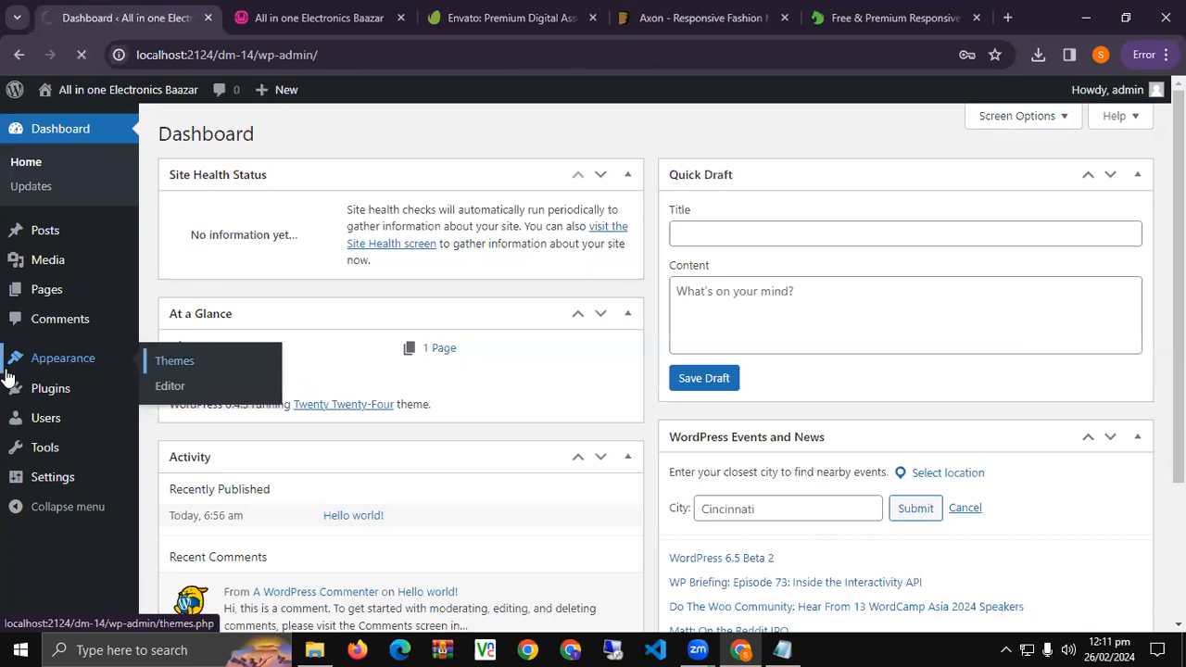
pyautogui.click(662, 220)
pyautogui.click(694, 594)
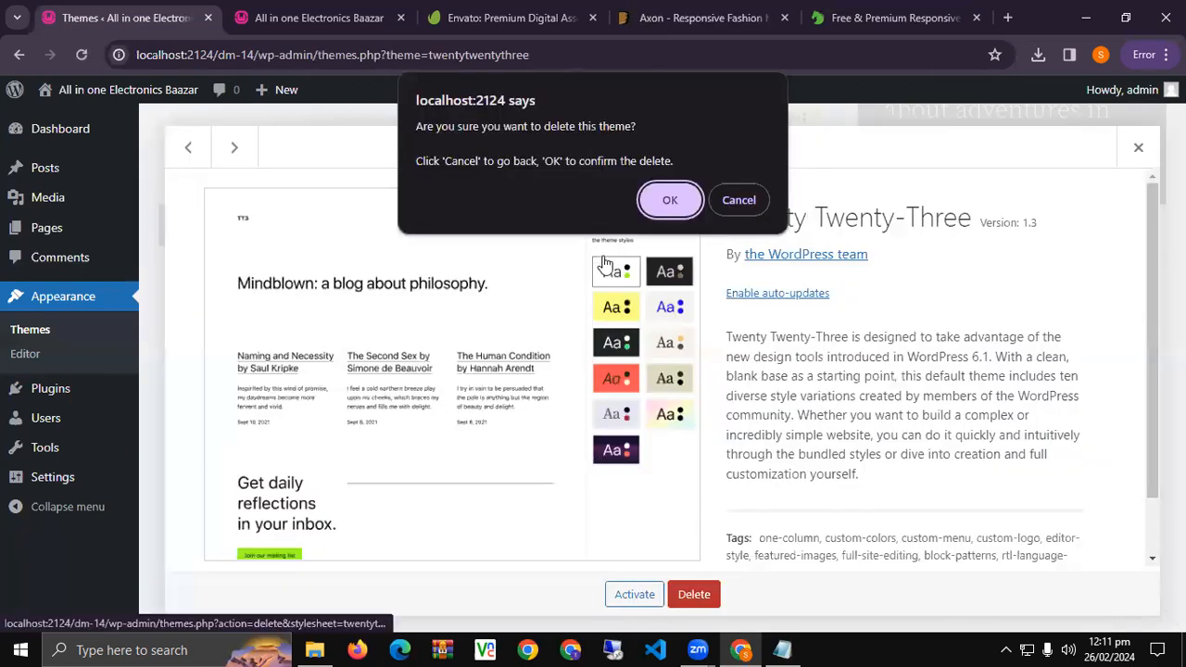
pyautogui.click(670, 200)
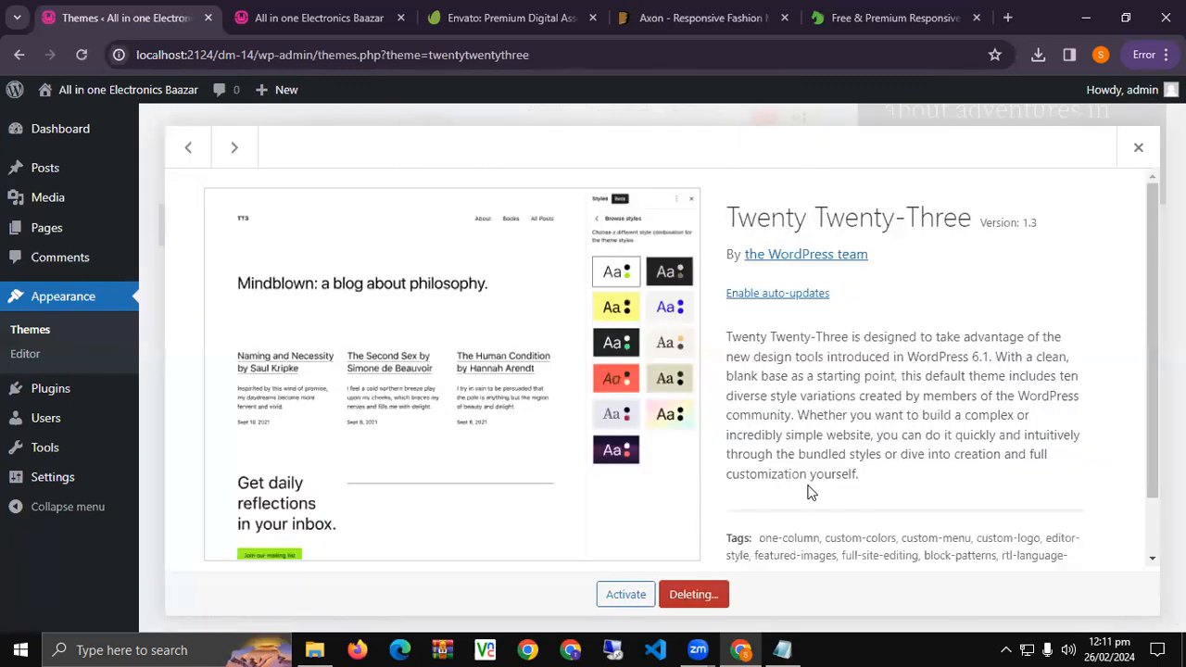
# Delete Twenty Twenty-Two, leaving only Twenty Twenty-Four, then go to Add New Theme.
pyautogui.click(687, 234)
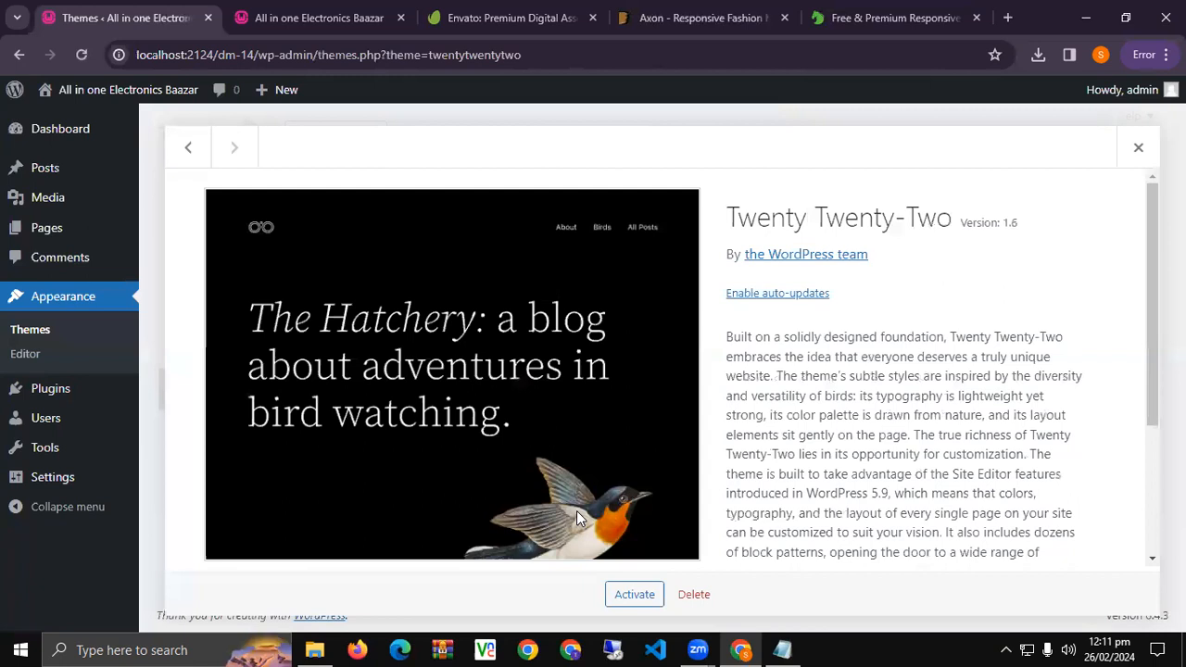
pyautogui.click(694, 594)
pyautogui.click(653, 203)
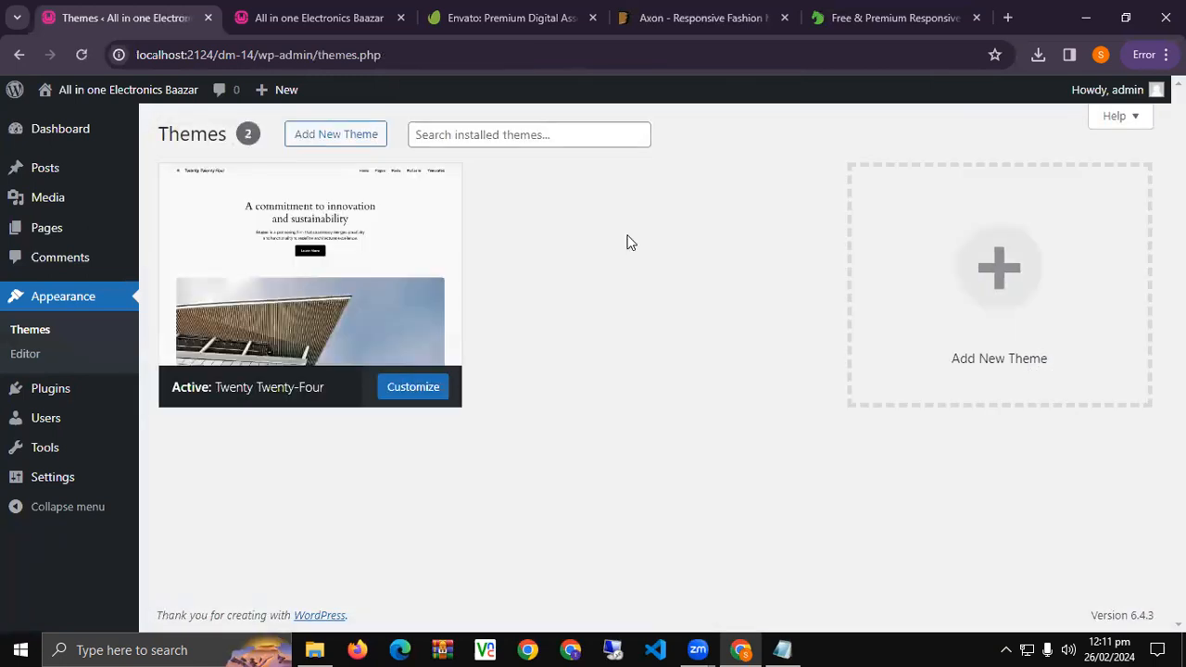
pyautogui.click(426, 163)
pyautogui.scroll(2, 719, 209)
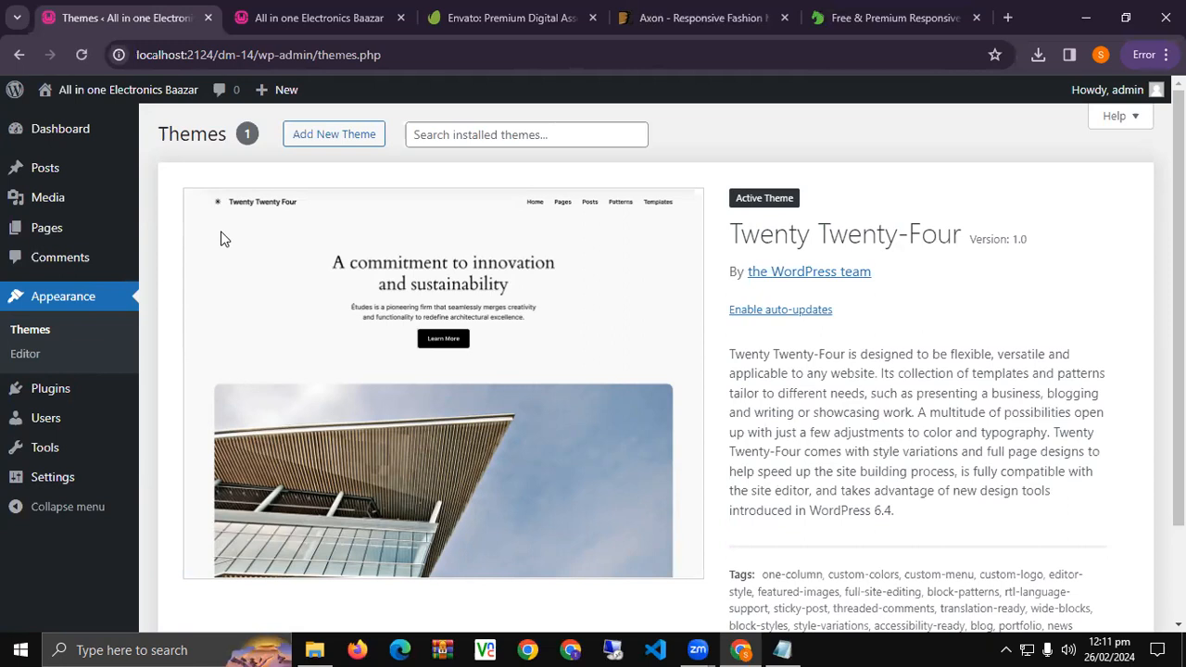
pyautogui.click(327, 140)
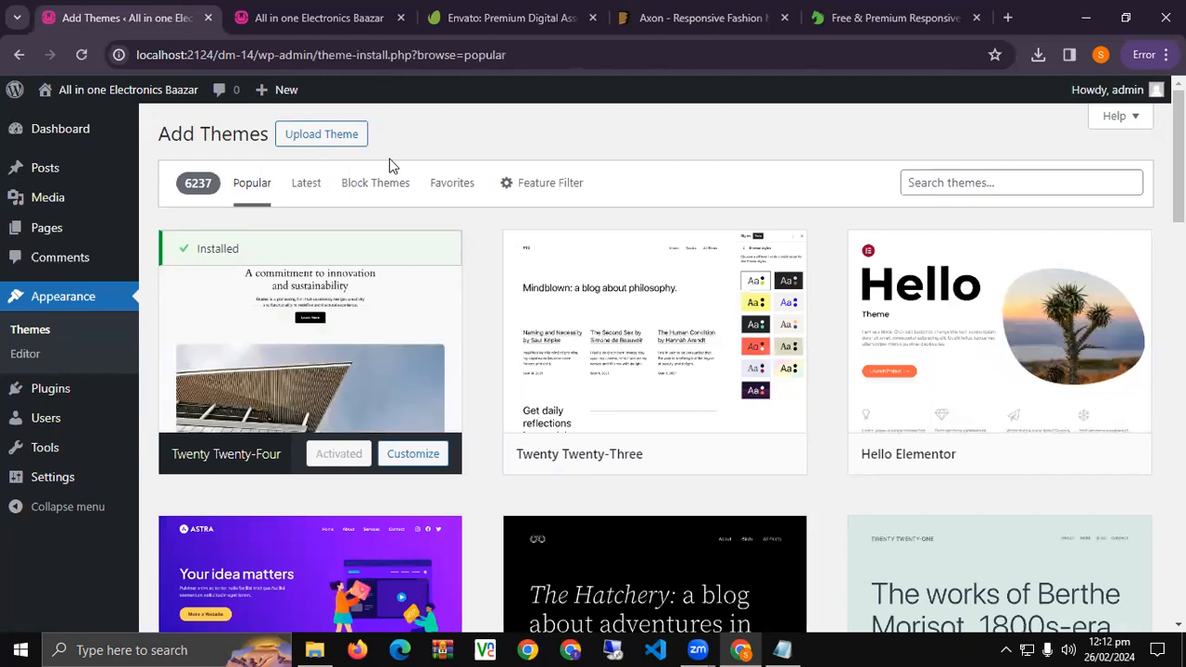
pyautogui.doubleClick(203, 188)
pyautogui.click(302, 193)
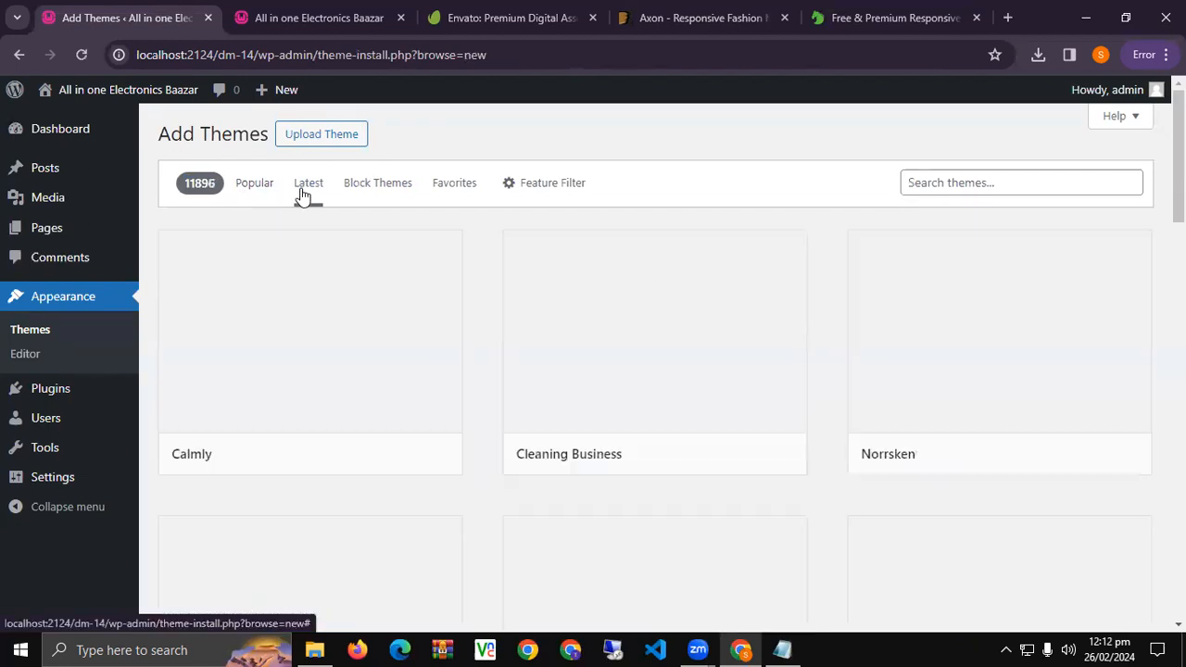
pyautogui.moveTo(191, 185); pyautogui.dragTo(213, 187)
pyautogui.click(376, 193)
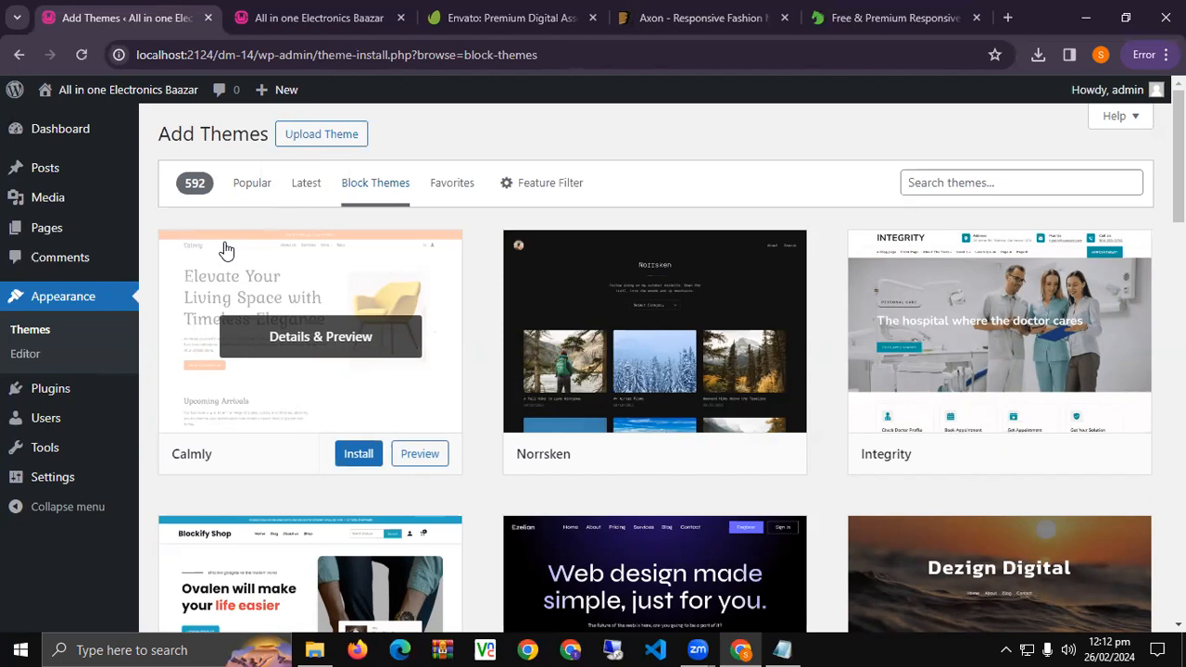
pyautogui.click(432, 195)
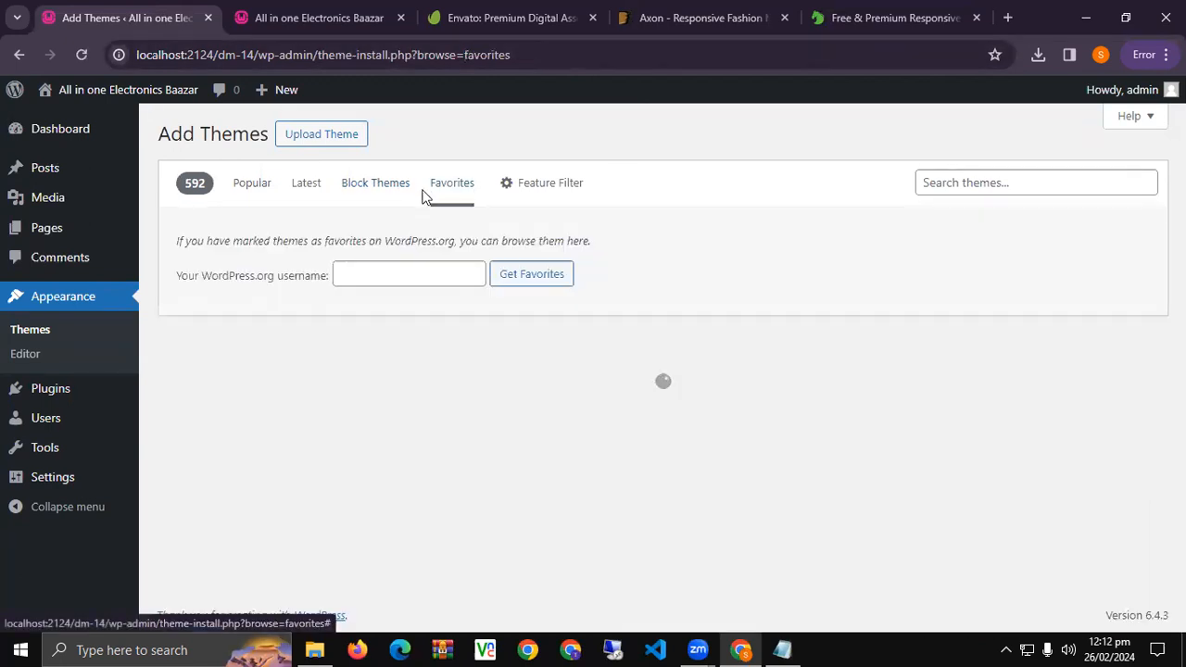
pyautogui.click(387, 197)
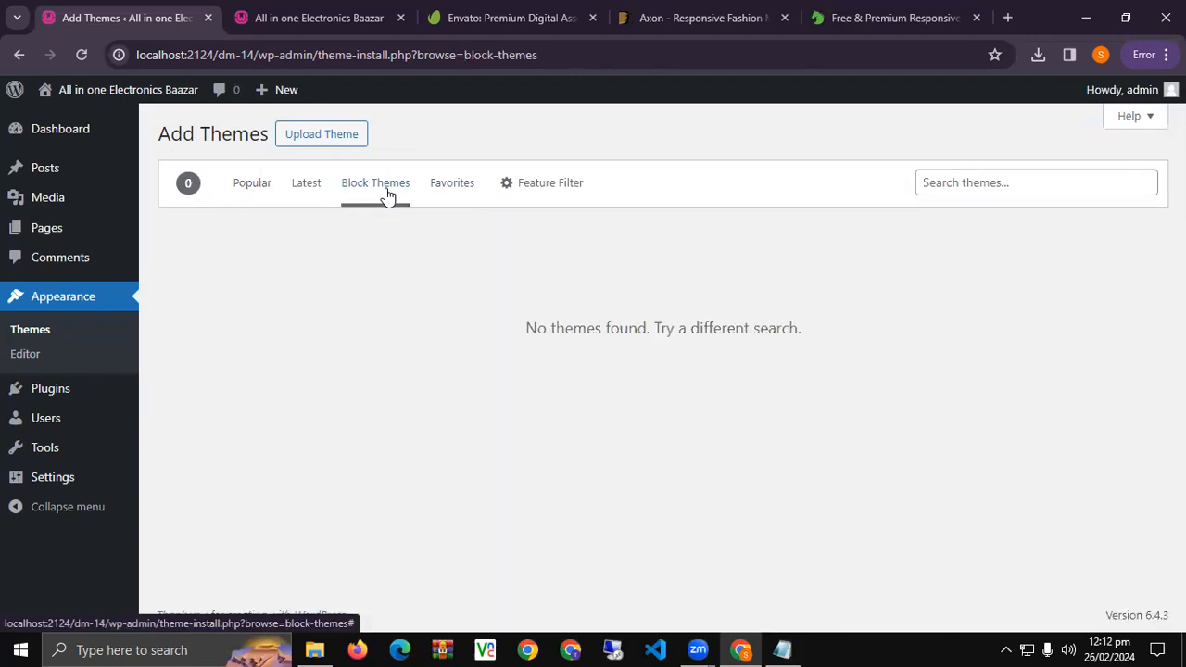
pyautogui.click(310, 191)
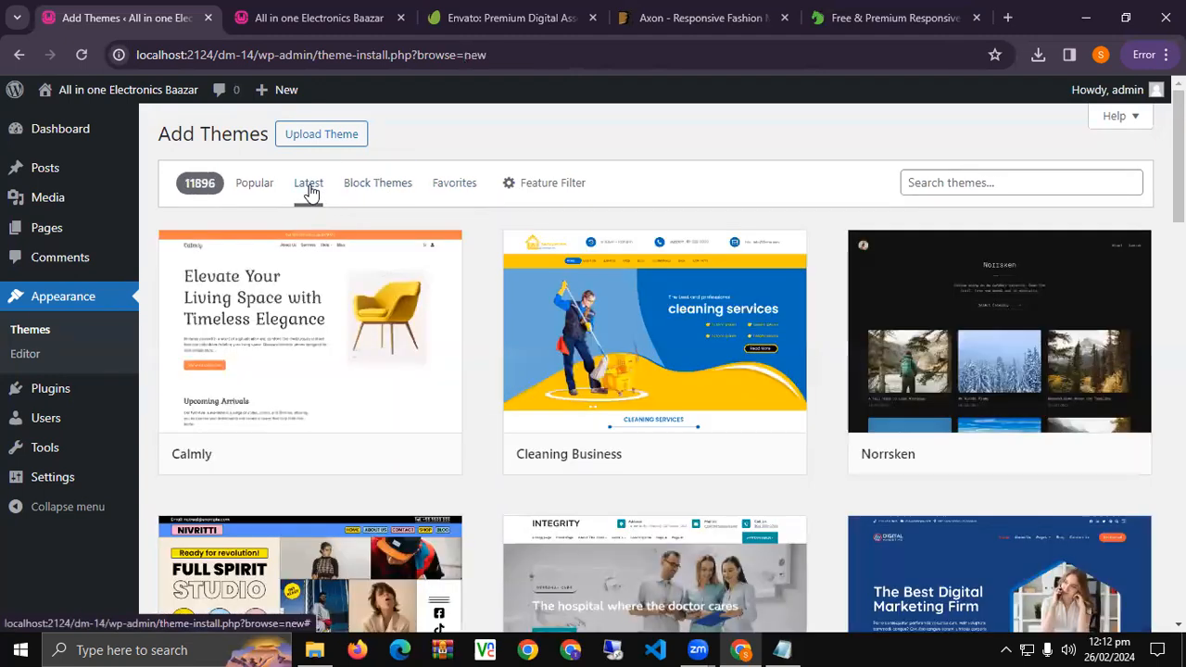
pyautogui.click(252, 182)
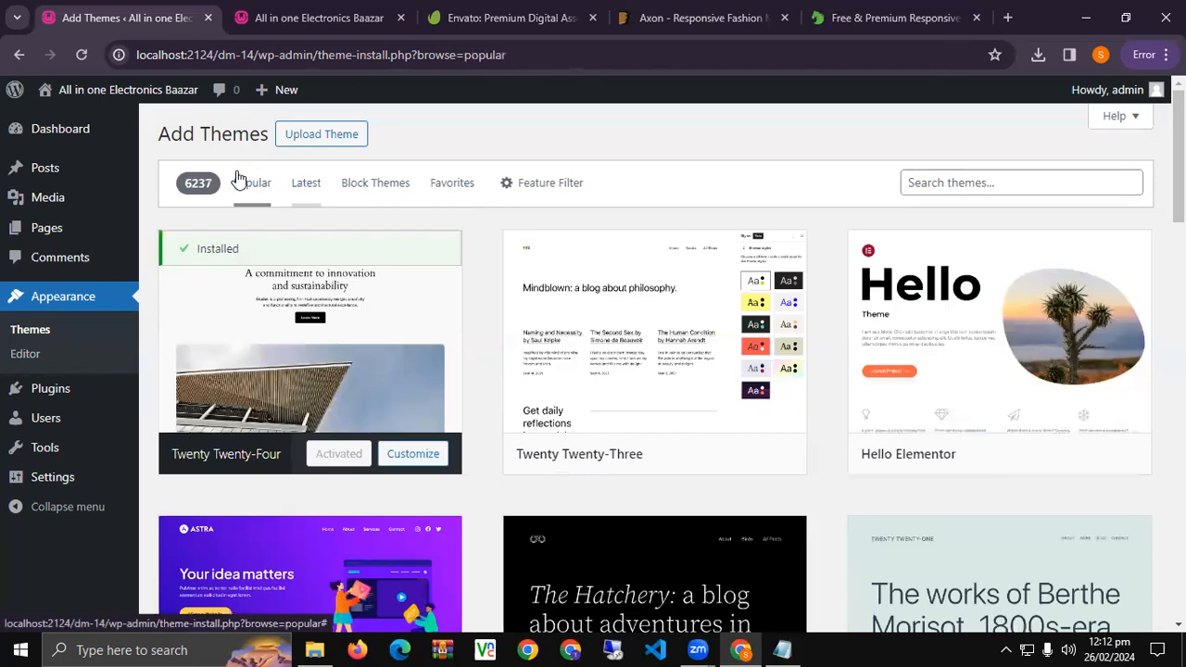
pyautogui.click(1008, 176)
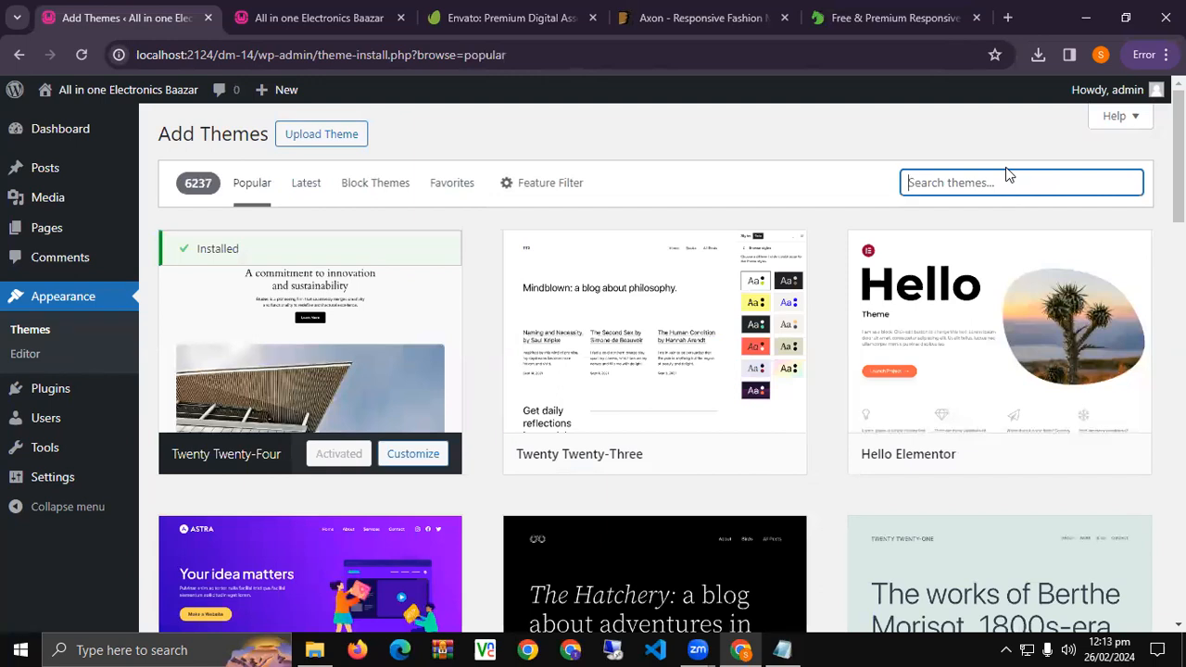
# Search the theme directory for 'forum'.
pyautogui.write('forum')
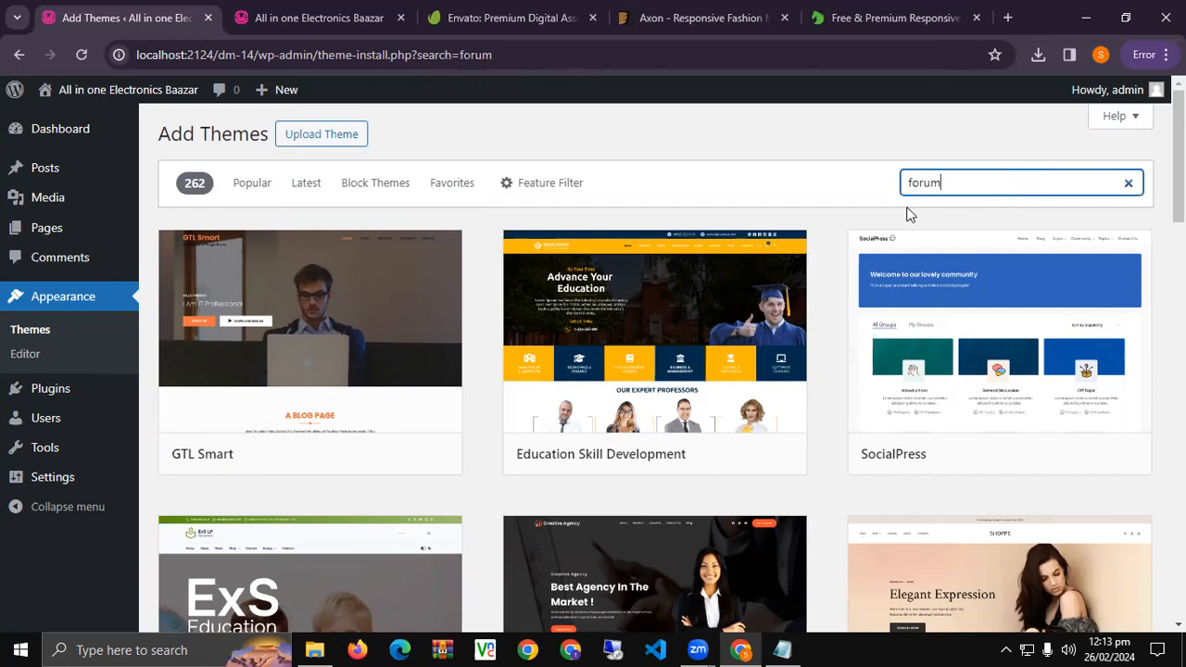
# Change the theme search to 'law forum' and scroll through the results.
pyautogui.moveTo(958, 179); pyautogui.dragTo(677, 200)
pyautogui.write('law')
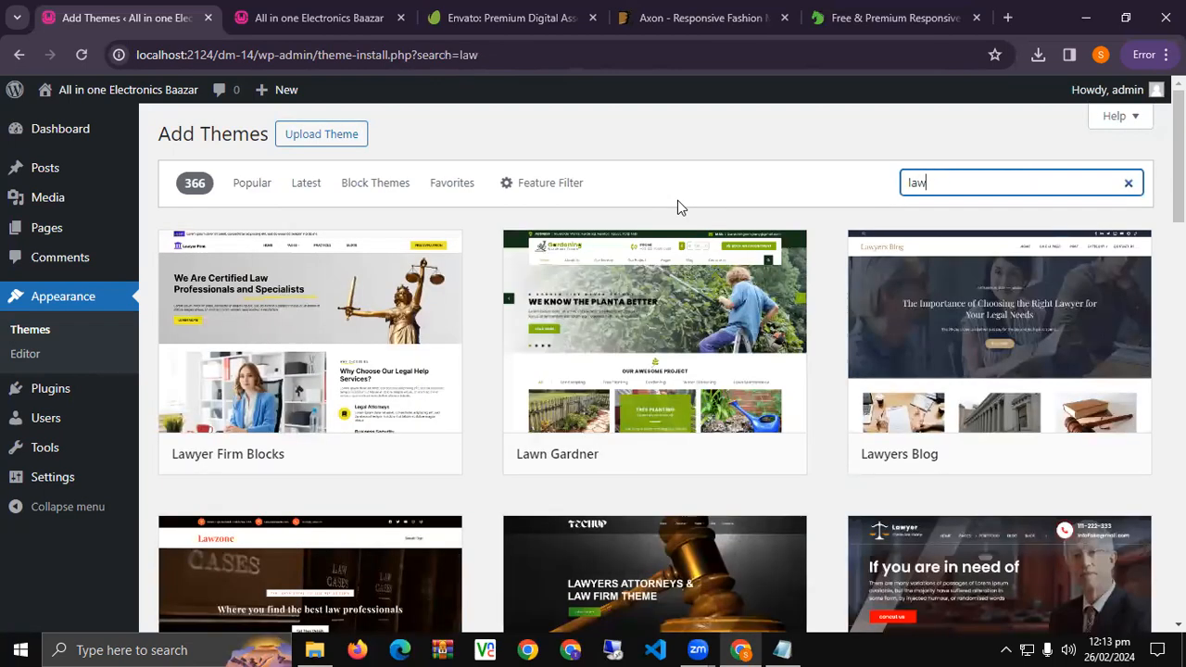
pyautogui.write('form')
pyautogui.press('BackSpace')
pyautogui.write('um')
pyautogui.scroll(-3, 540, 321)
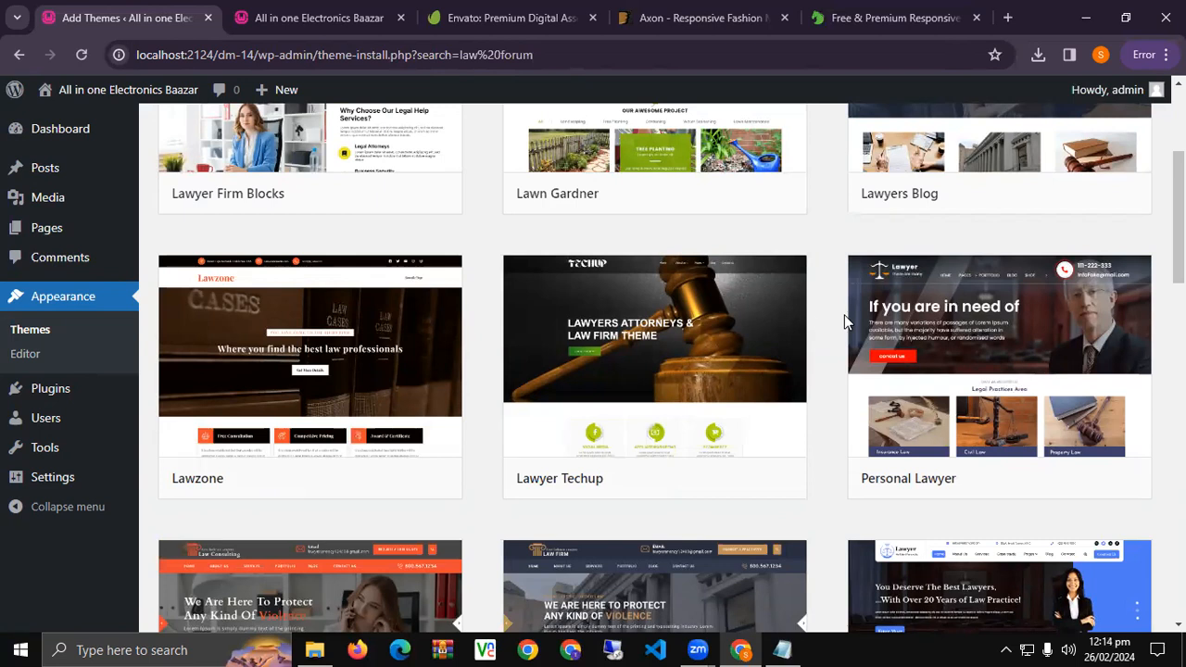
pyautogui.scroll(-3, 844, 314)
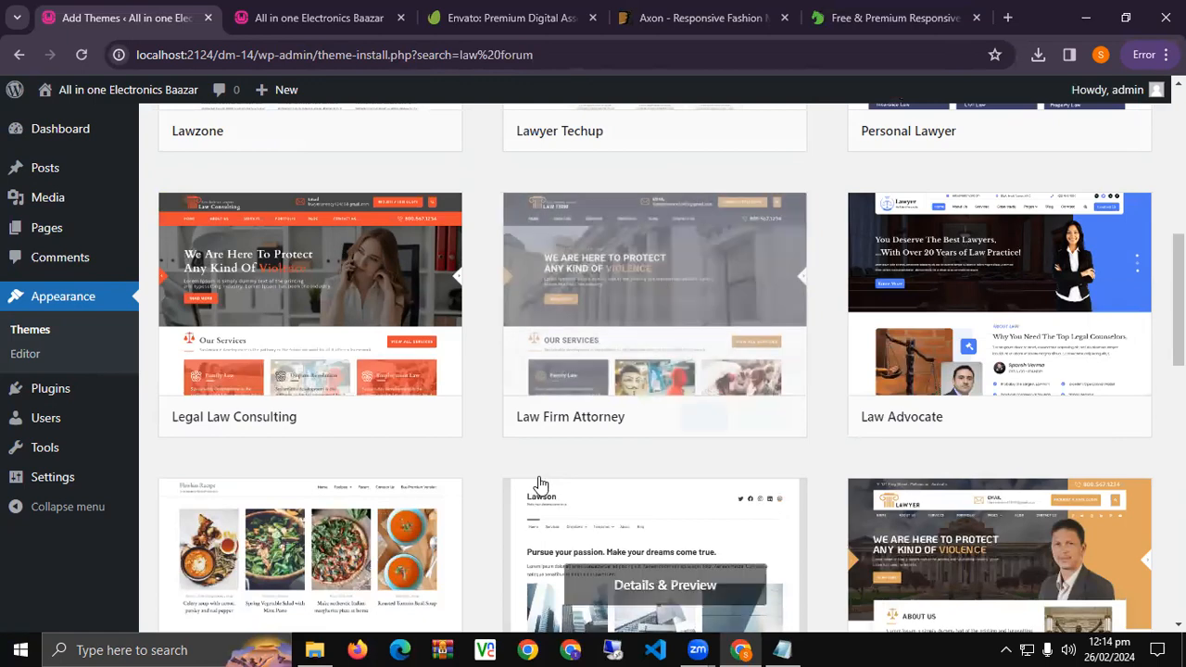
pyautogui.scroll(-3, 539, 477)
pyautogui.scroll(8, 538, 477)
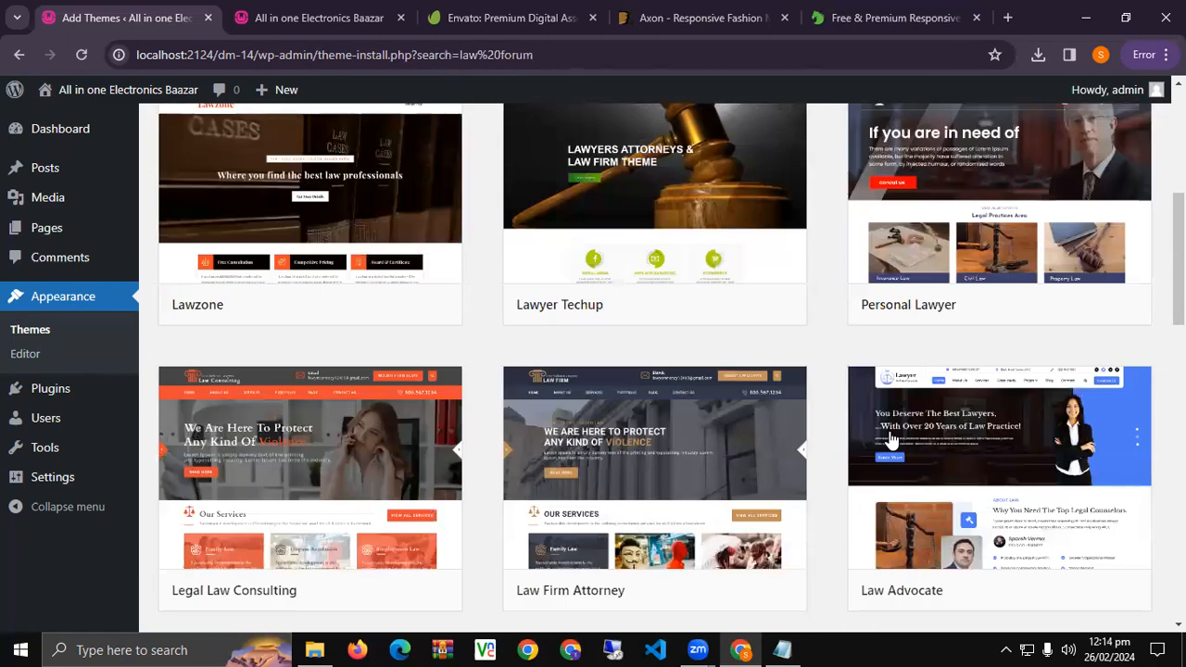
pyautogui.scroll(-8, 874, 455)
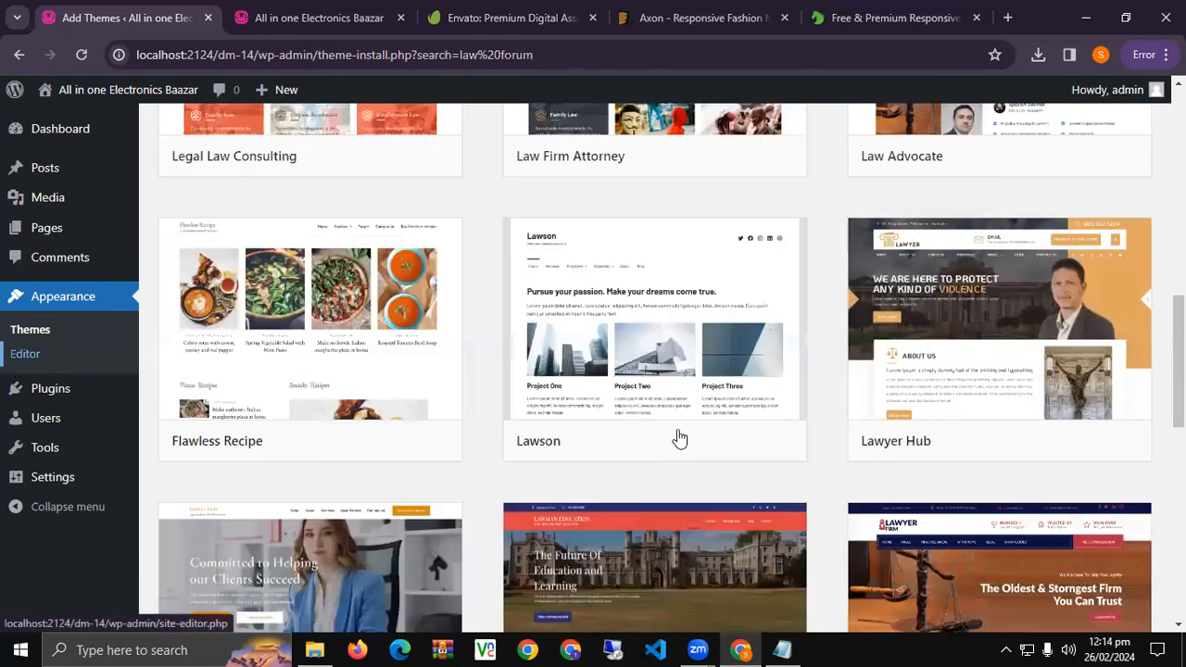
pyautogui.scroll(8, 677, 437)
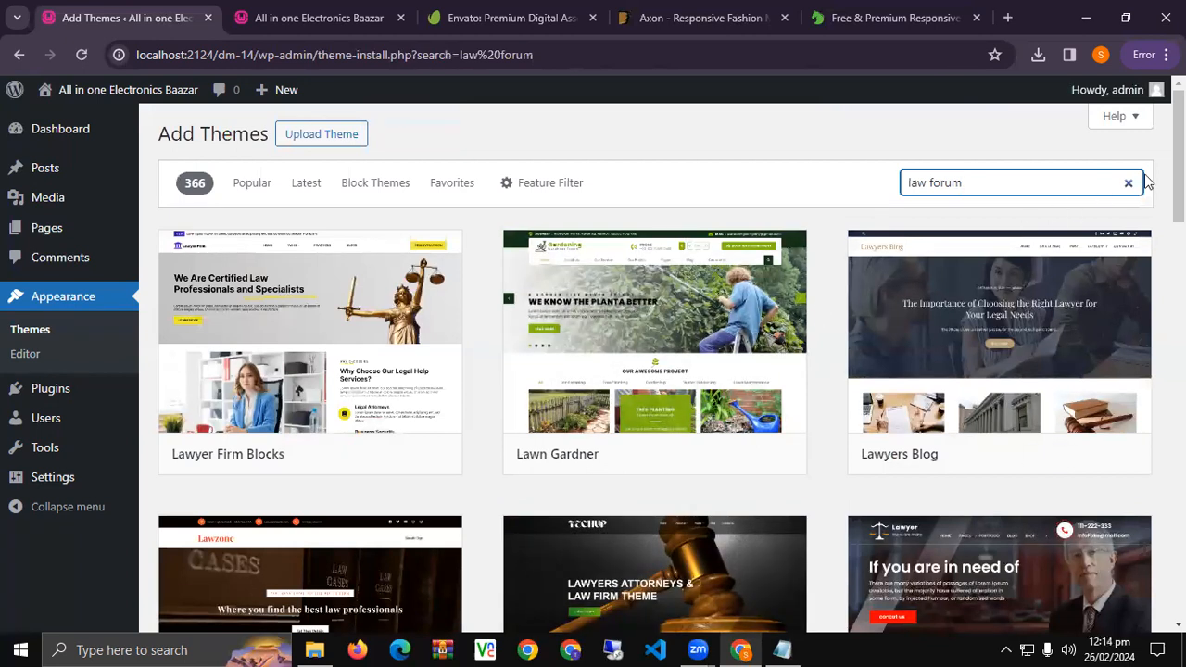
# Search for 'stationary' themes, then try 'pencil' instead.
pyautogui.moveTo(1014, 183); pyautogui.dragTo(523, 216)
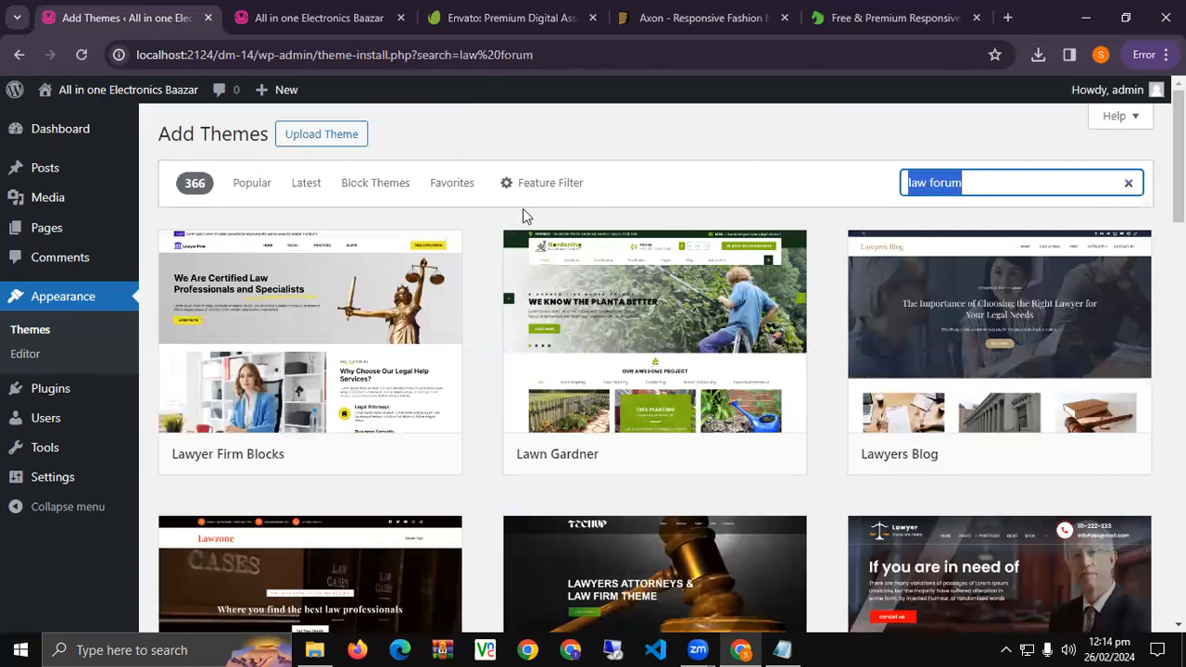
pyautogui.write('stationary')
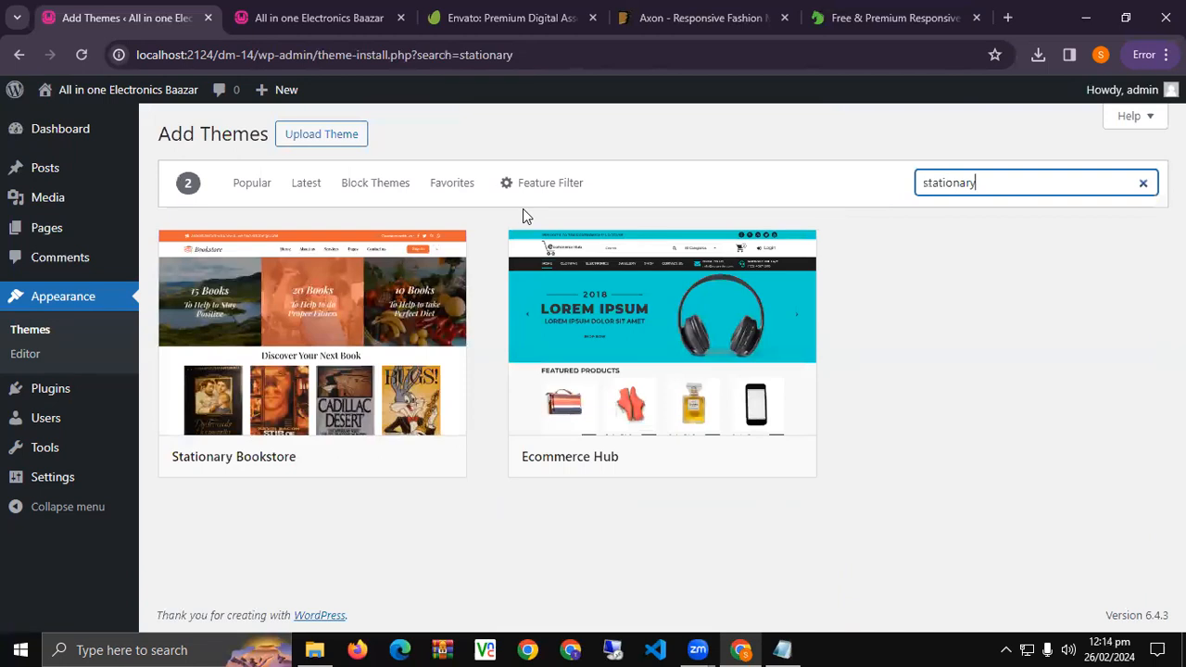
pyautogui.moveTo(234, 358)
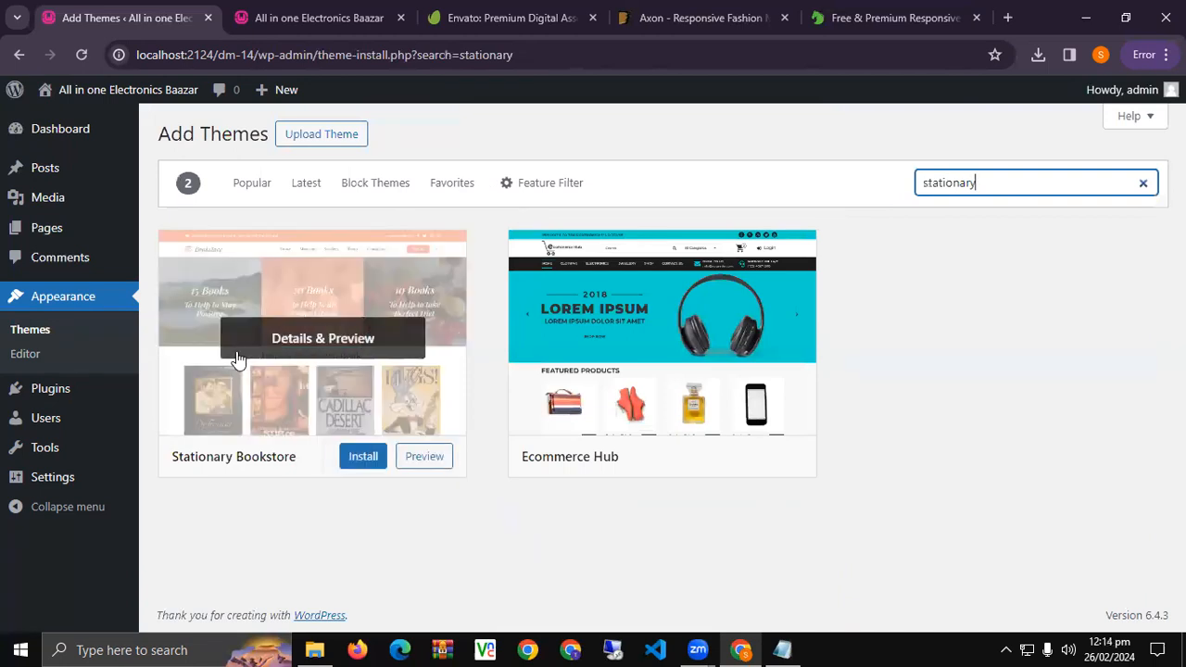
pyautogui.moveTo(674, 355)
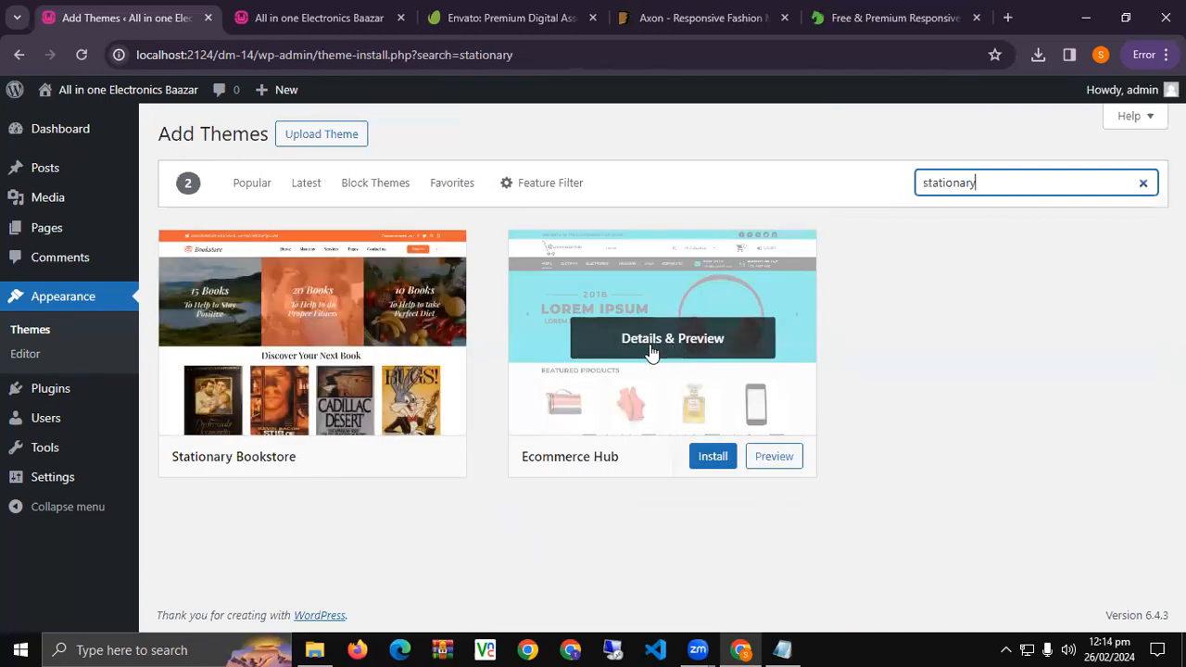
pyautogui.doubleClick(956, 188)
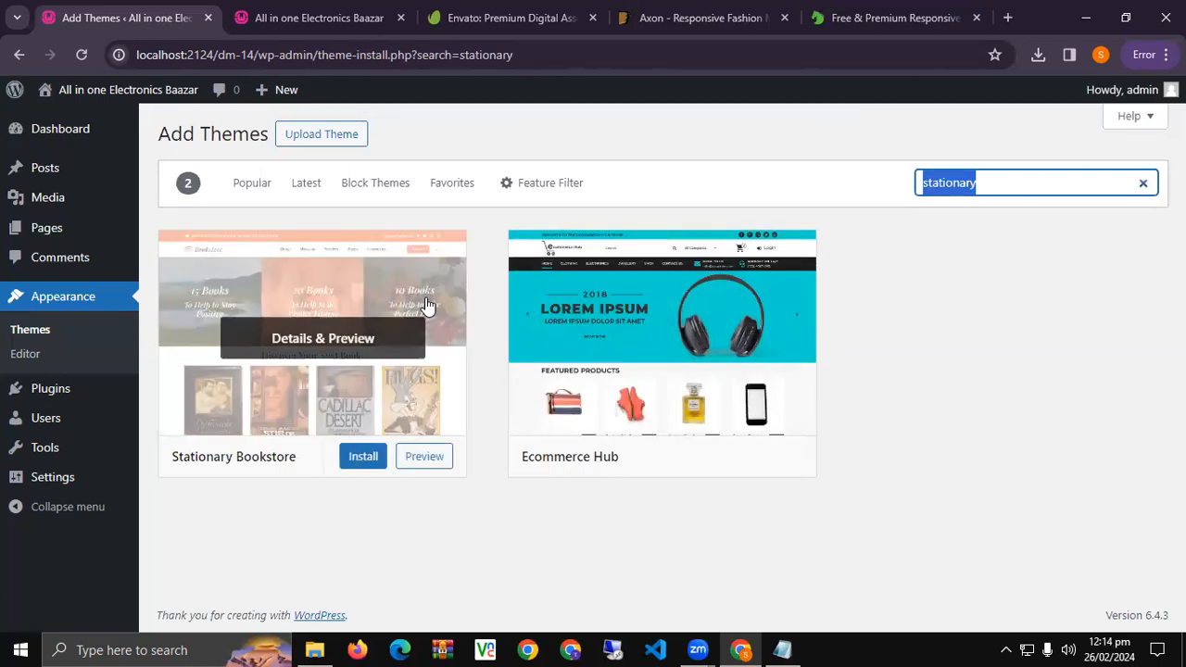
pyautogui.write('pencil')
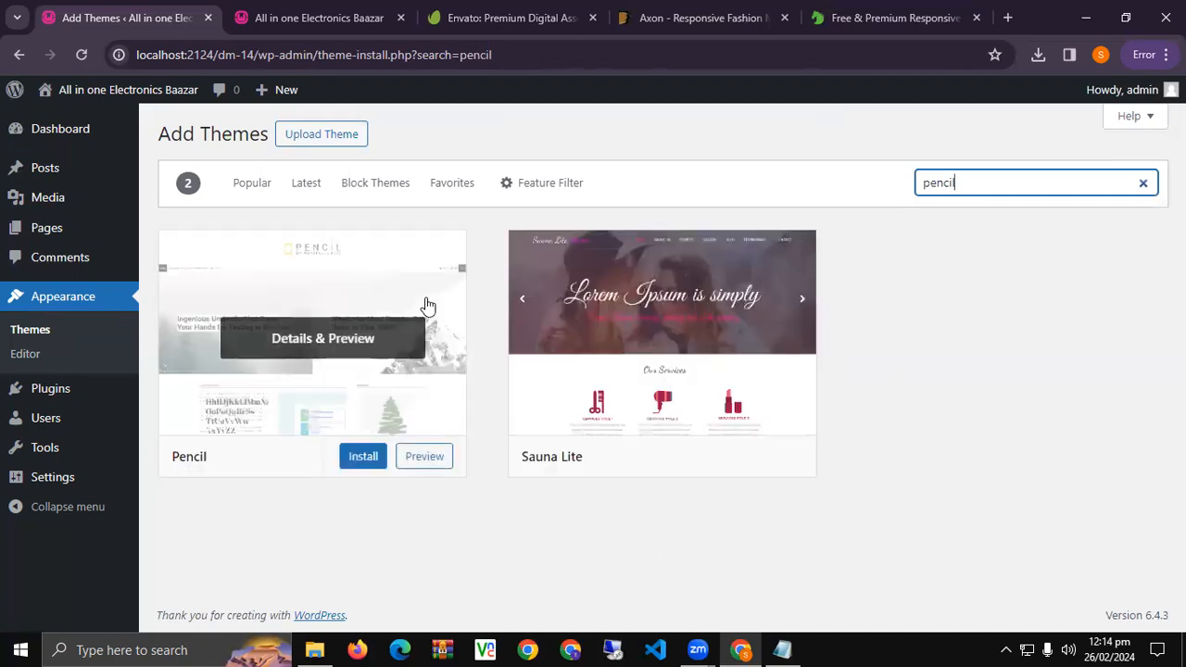
# Search 'stationary' again and preview, then close, the Stationary Bookstore theme details.
pyautogui.hotkey('ctrl', 'a')
pyautogui.write('stationary')
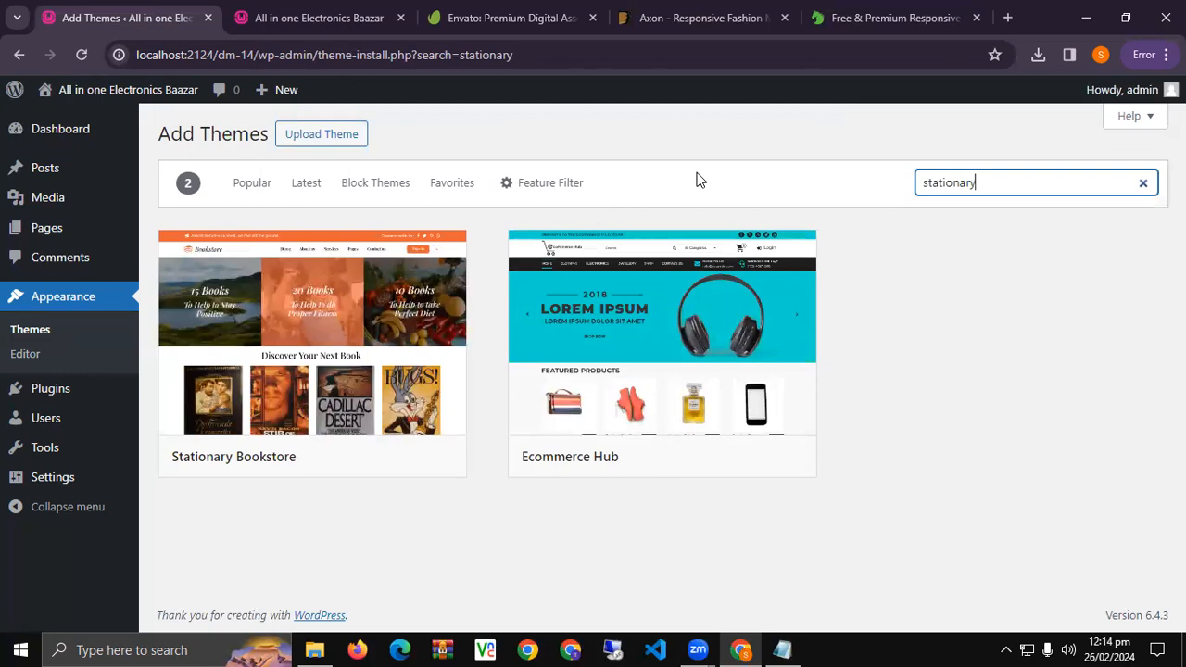
pyautogui.click(315, 315)
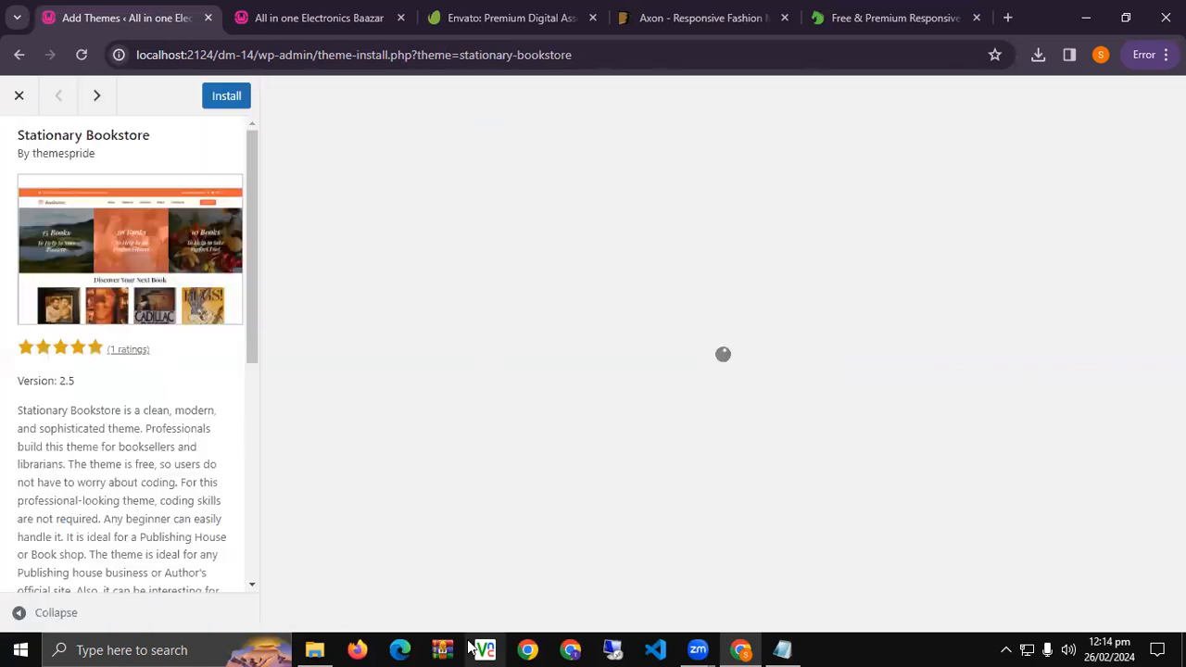
pyautogui.click(20, 93)
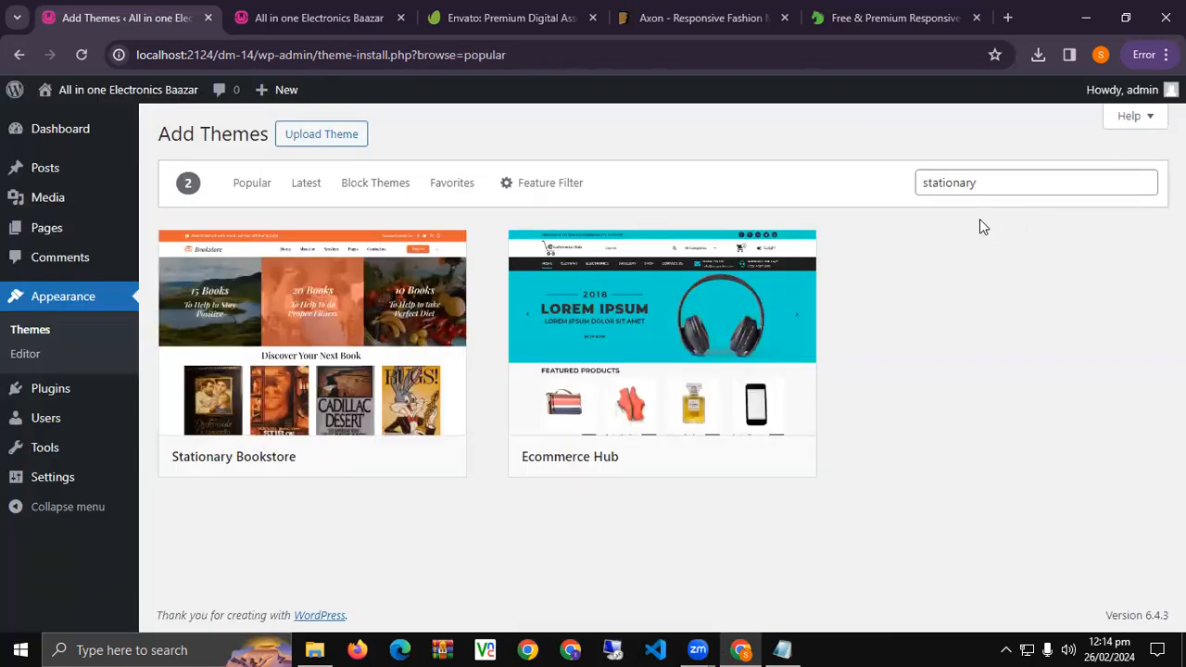
pyautogui.doubleClick(1014, 180)
# Search themes for 'book shop' and scroll through the 135 results, led by Ecommerce Bookshop.
pyautogui.write('book shop')
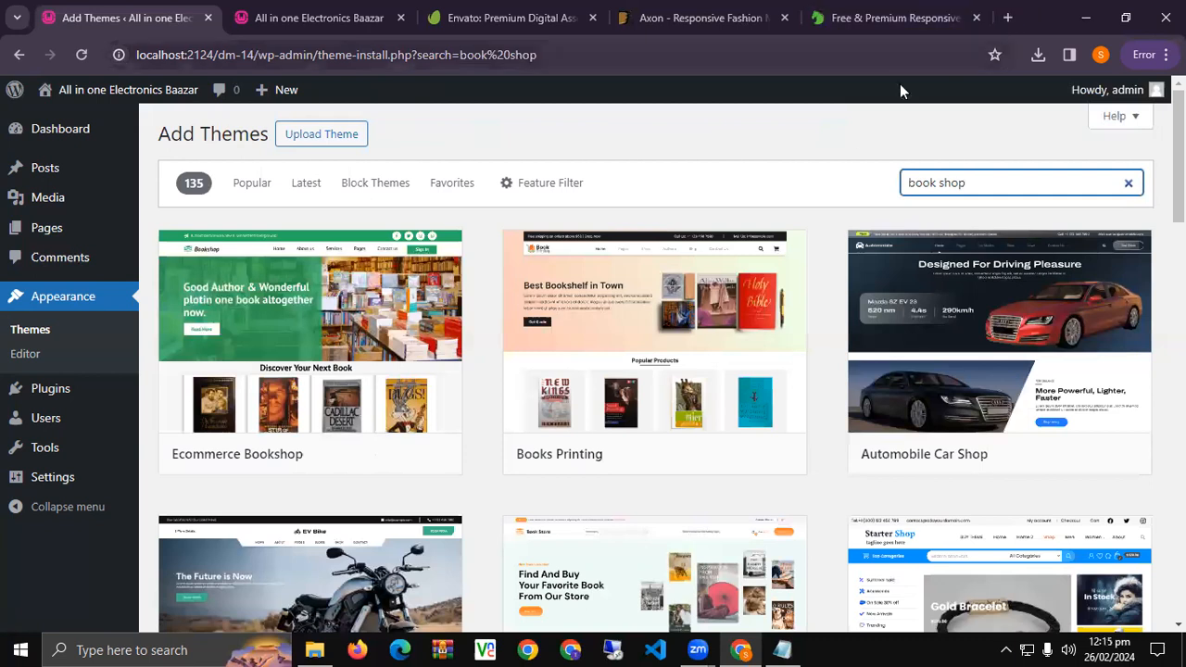
pyautogui.scroll(-3, 345, 290)
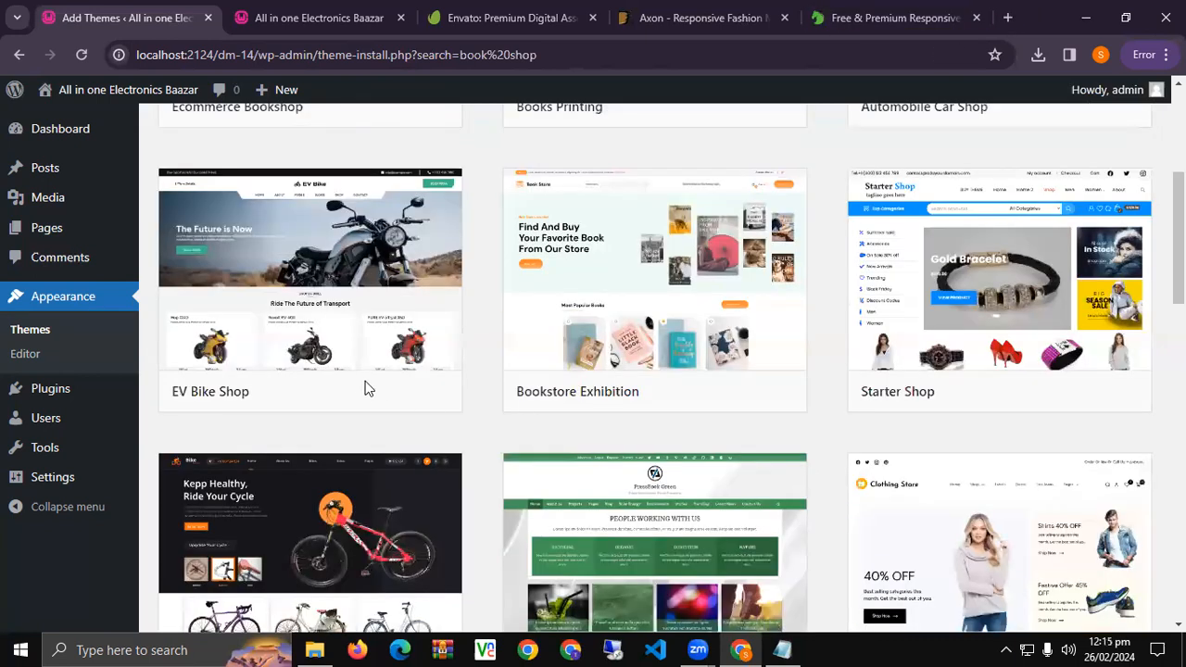
pyautogui.scroll(-5, 361, 390)
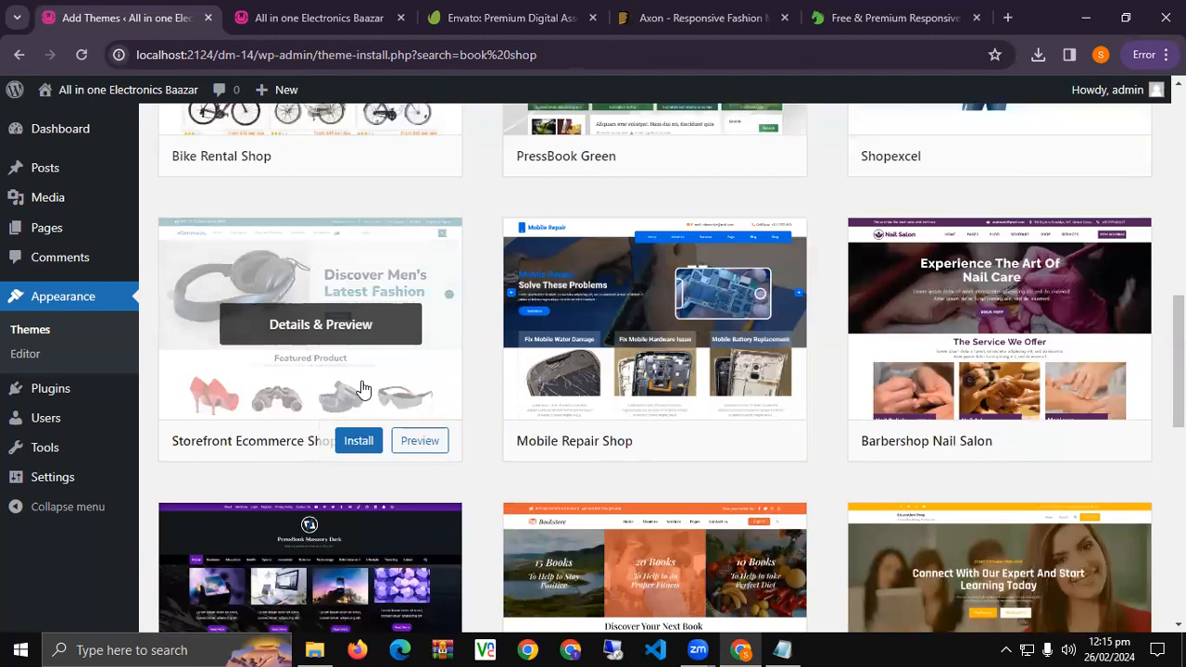
pyautogui.scroll(-2, 362, 388)
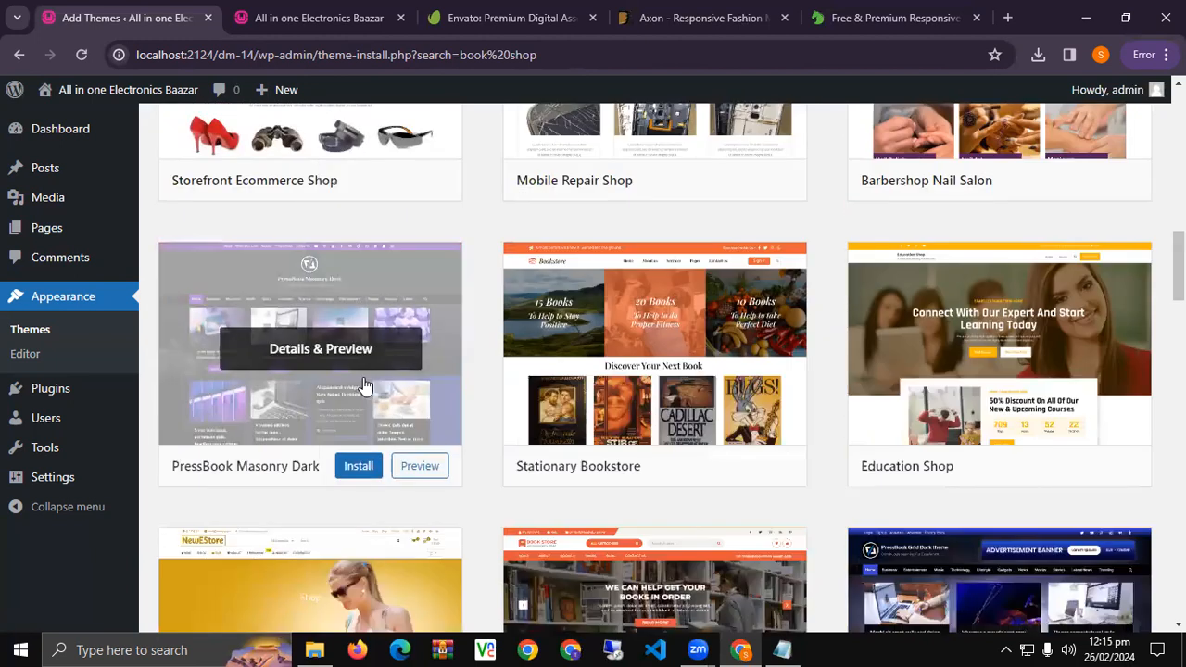
pyautogui.scroll(8, 362, 388)
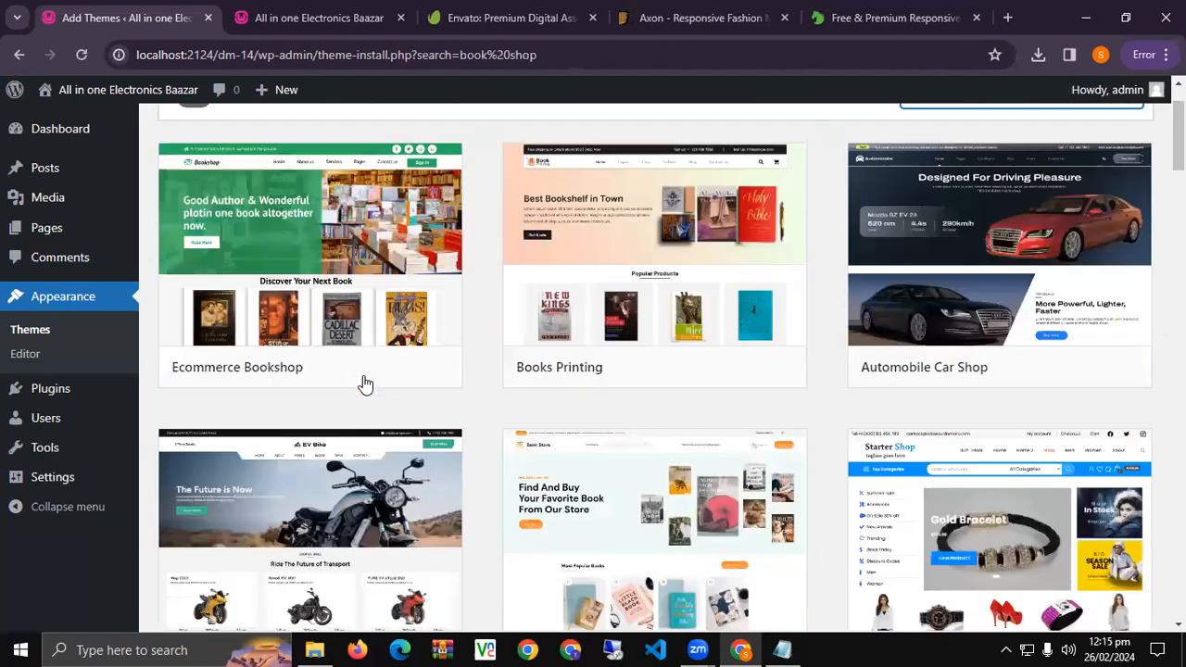
pyautogui.doubleClick(938, 182)
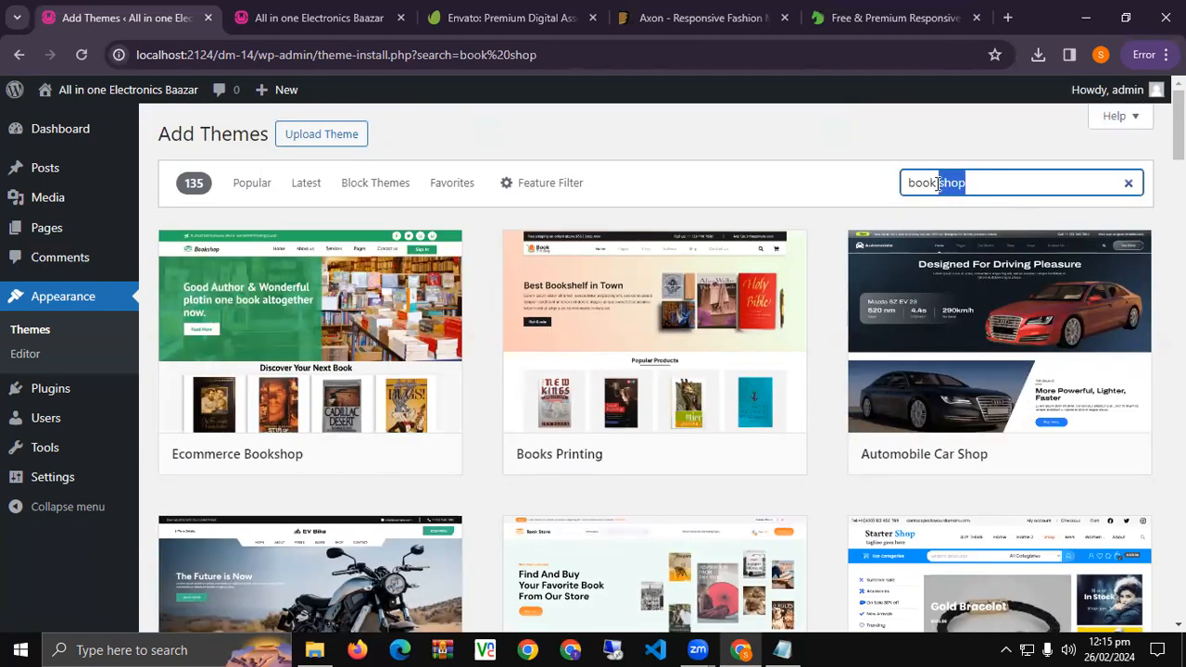
# Change the search to 'bookshop' and review the 7 results, including Ebook Store and VW Book Store.
pyautogui.click(938, 183)
pyautogui.press('BackSpace')
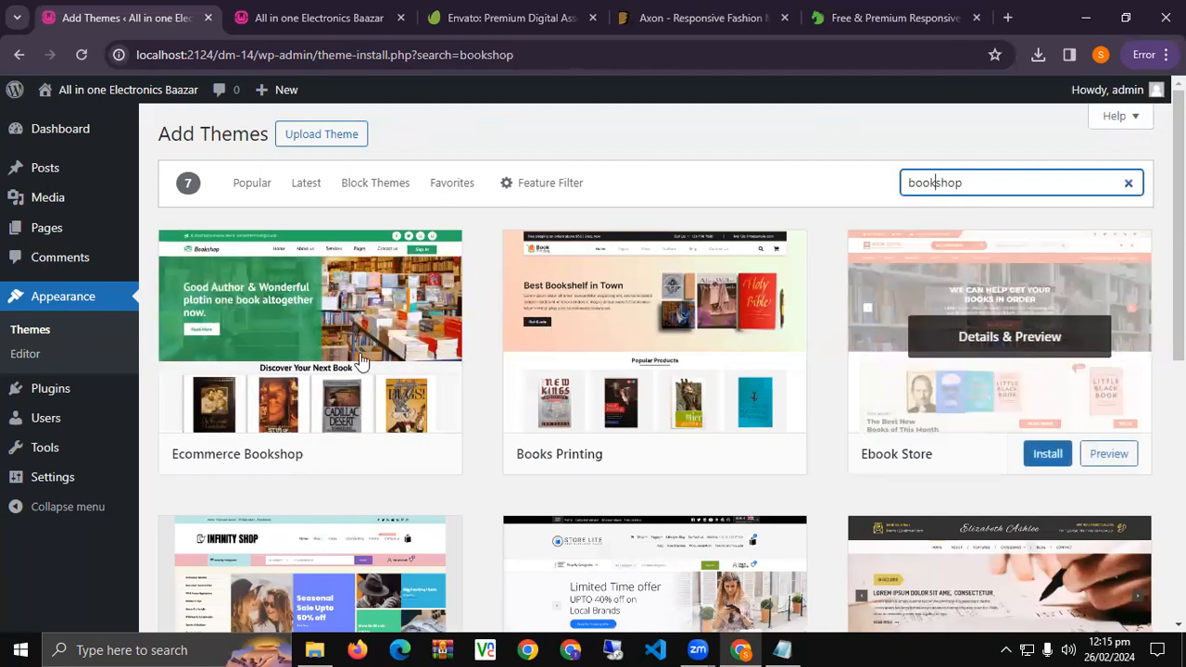
pyautogui.scroll(-4, 572, 322)
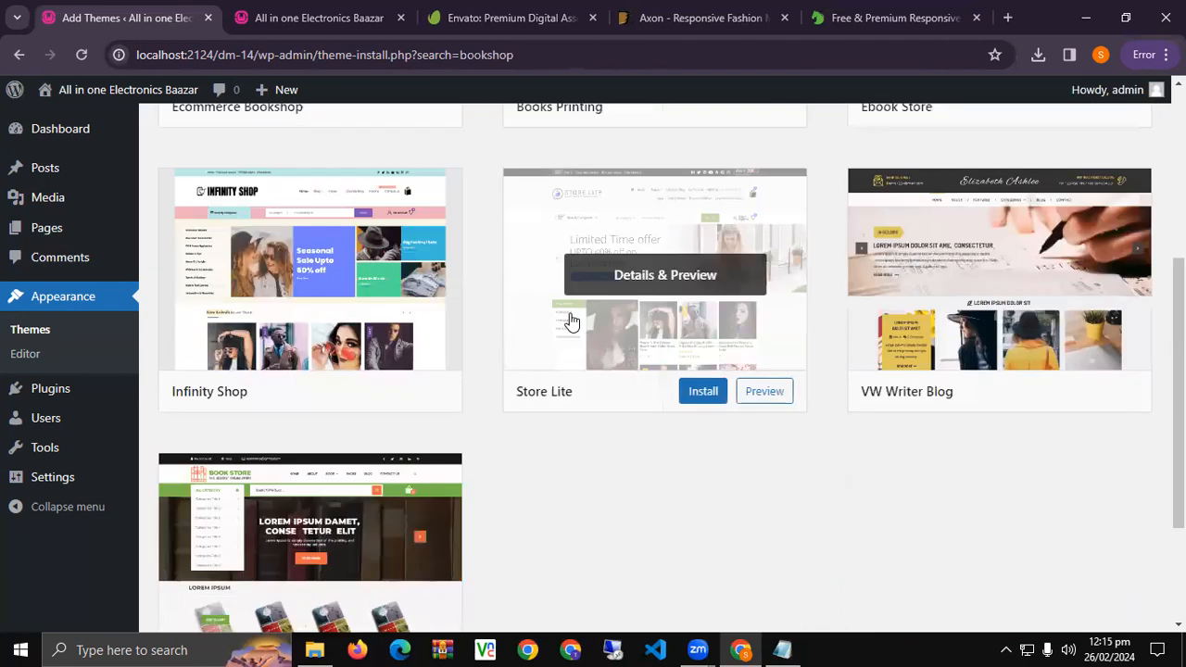
pyautogui.scroll(-2, 602, 435)
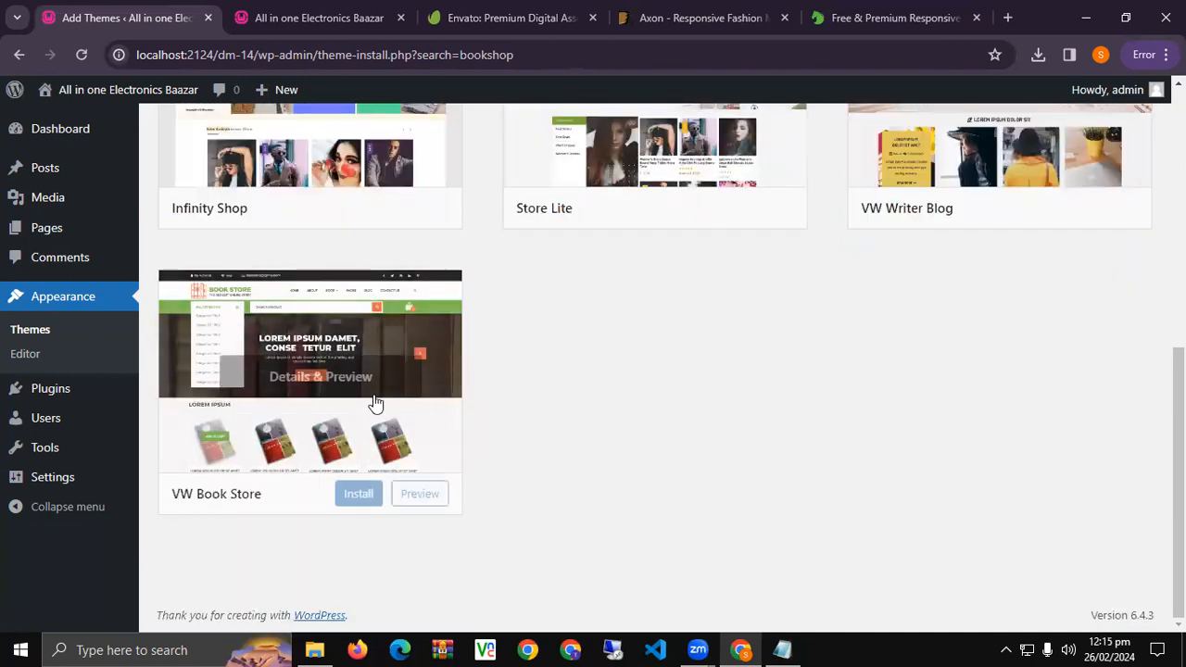
pyautogui.scroll(5, 634, 402)
pyautogui.scroll(-2, 632, 400)
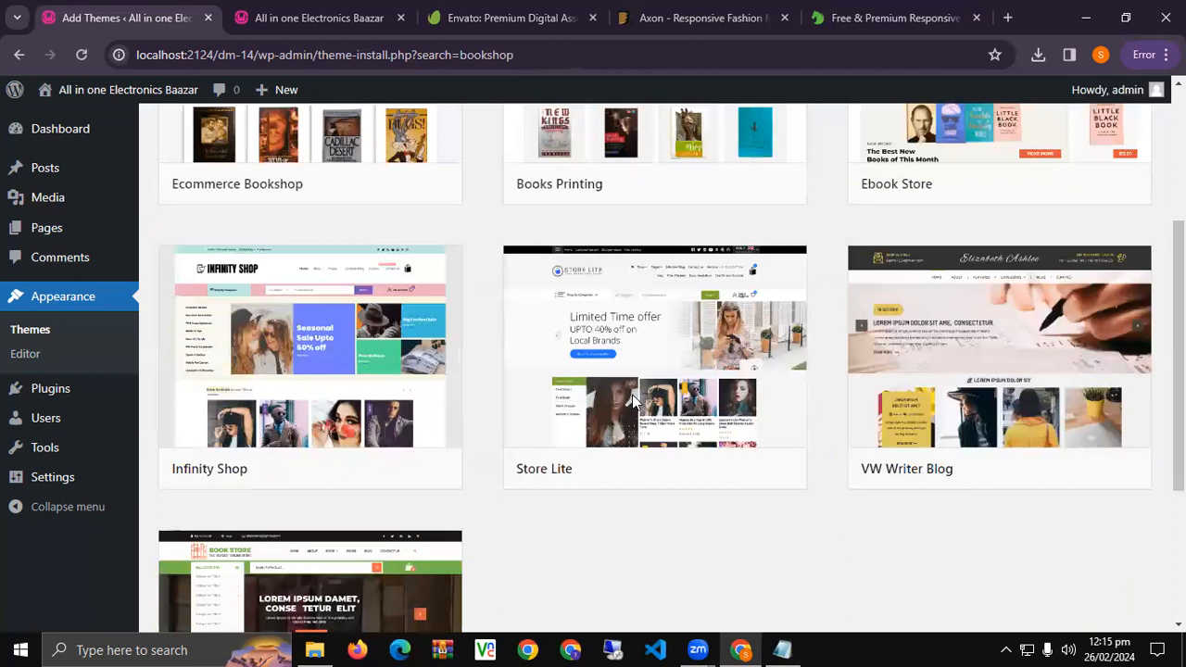
pyautogui.scroll(3, 633, 400)
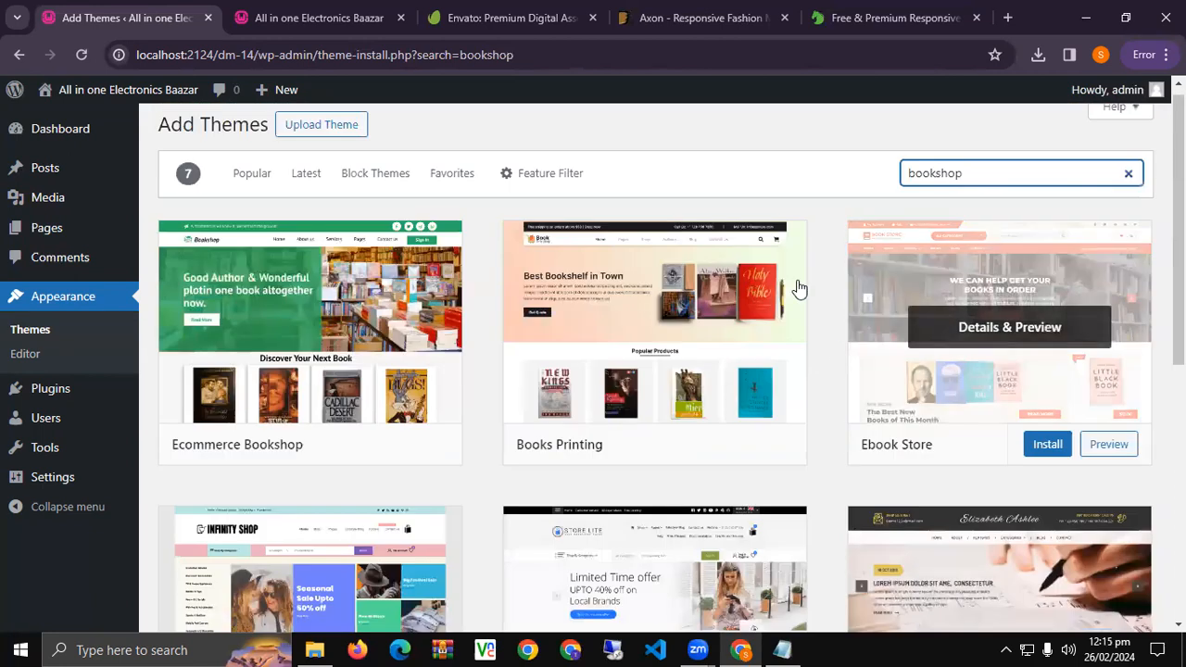
# Install the Ebook Store theme and activate it.
pyautogui.click(1050, 446)
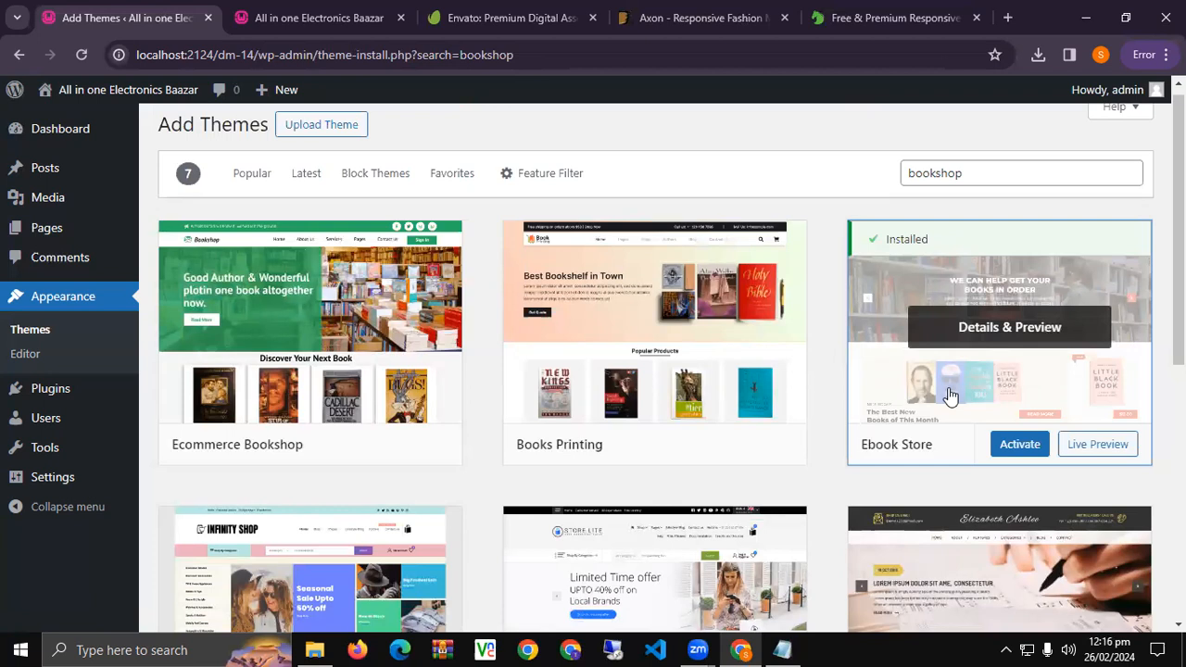
pyautogui.click(1025, 452)
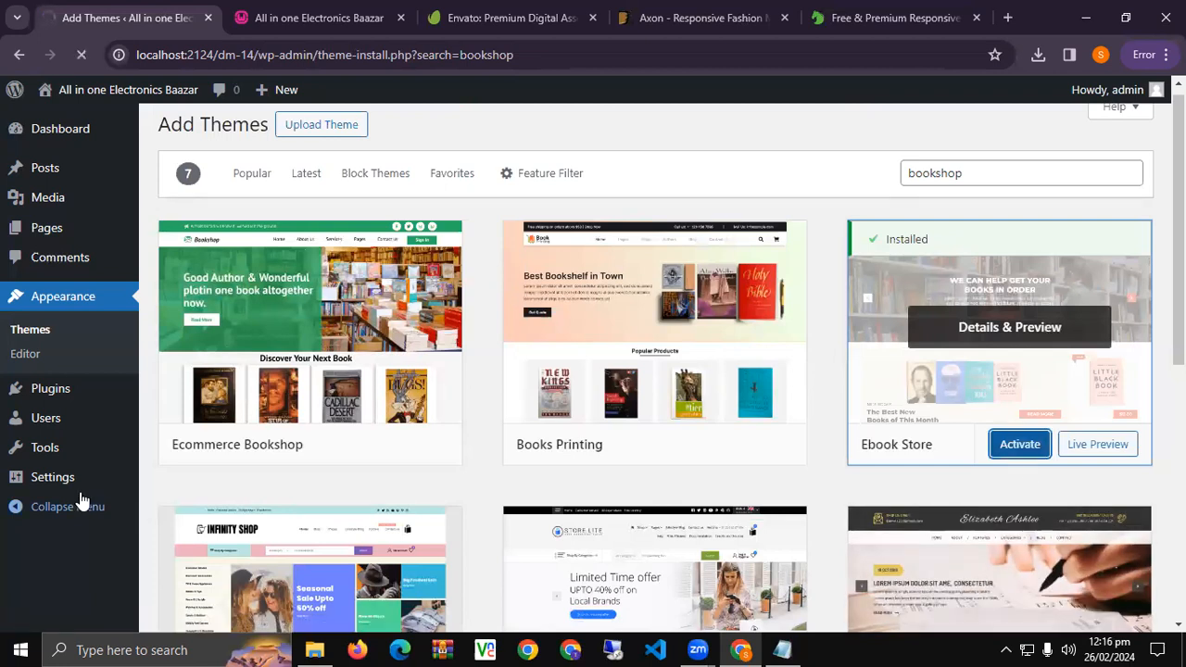
# Open the Ebook Store View Demo and Upgrade Pro pages in new tabs, viewing the demo.
pyautogui.moveTo(85, 489)
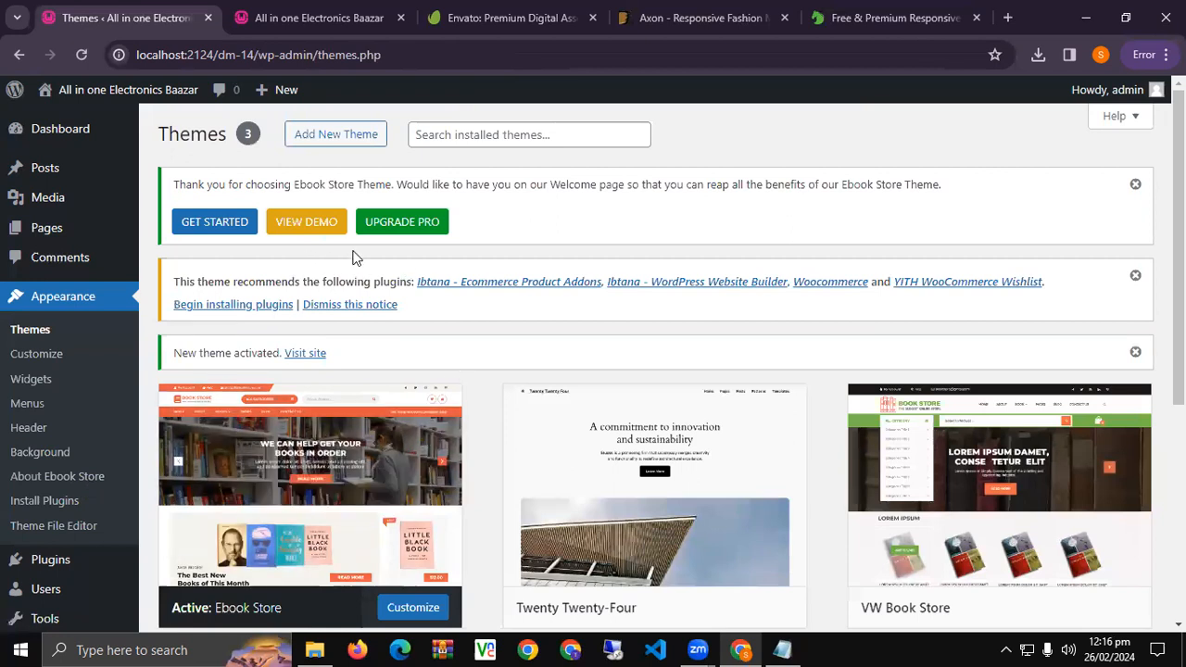
pyautogui.rightClick(316, 213)
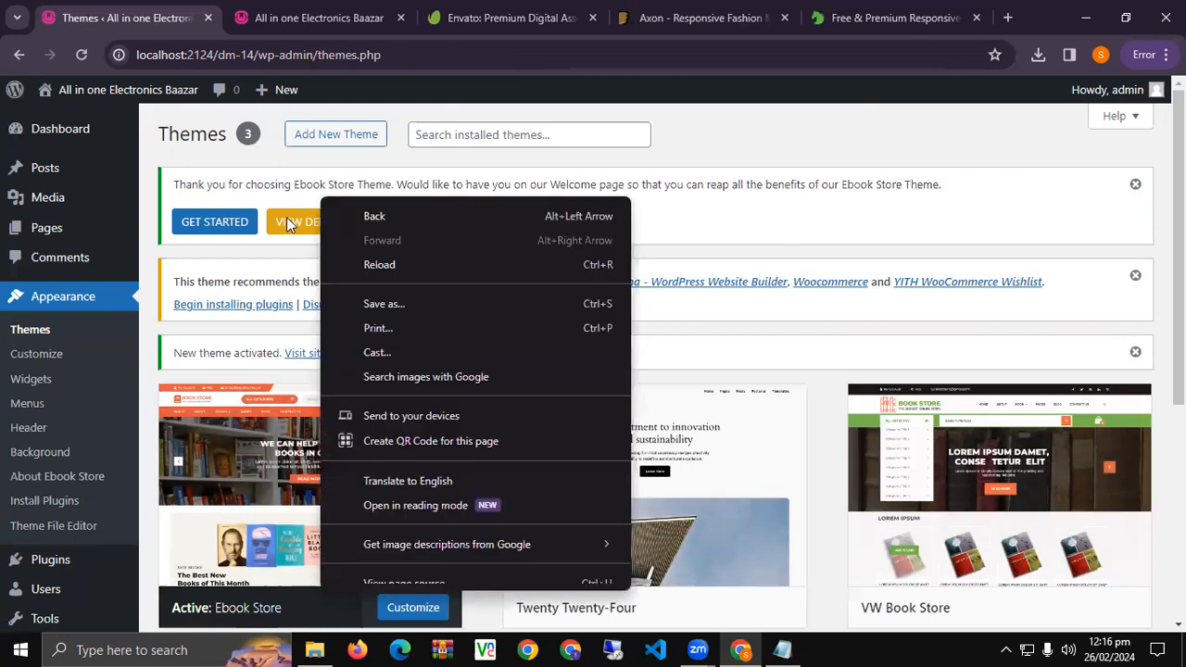
pyautogui.rightClick(301, 225)
pyautogui.click(350, 238)
pyautogui.rightClick(389, 222)
pyautogui.click(425, 234)
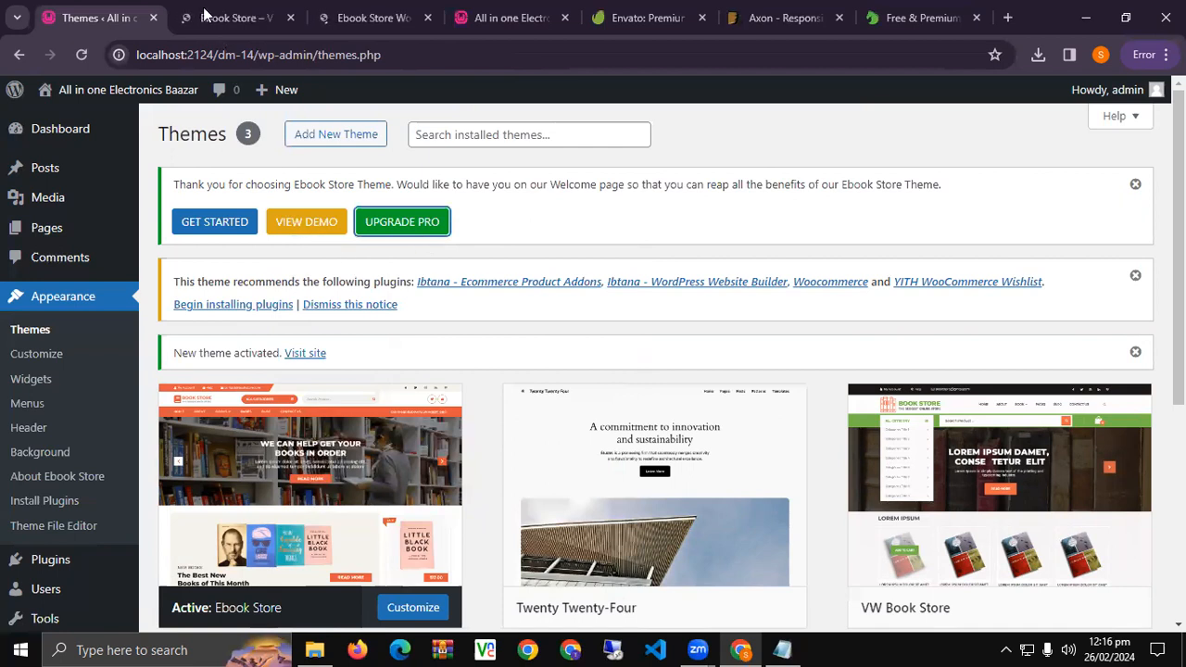
pyautogui.click(268, 9)
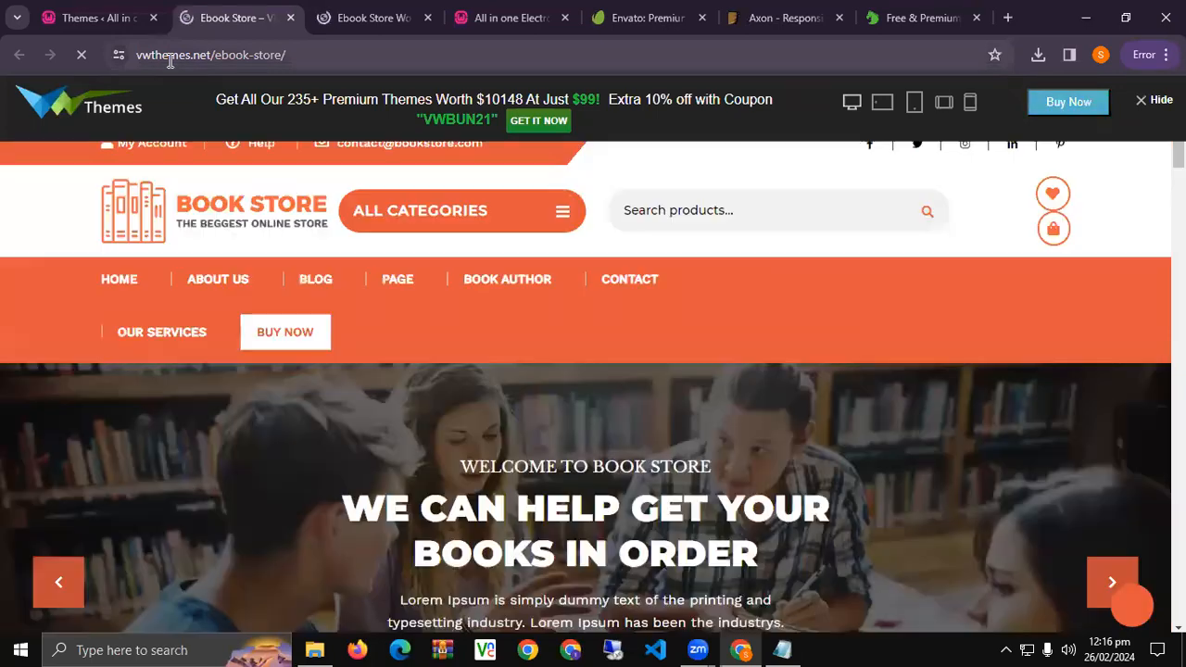
# Scroll through the Ebook Store theme demo.
pyautogui.scroll(-20, 334, 398)
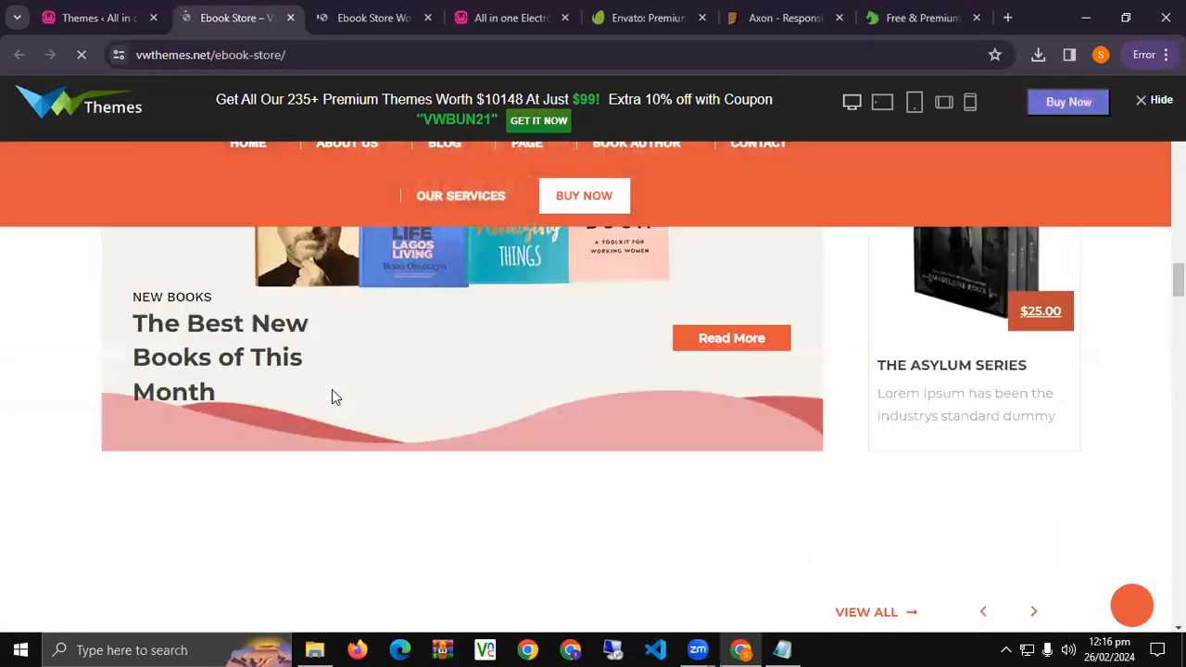
pyautogui.scroll(-8, 334, 389)
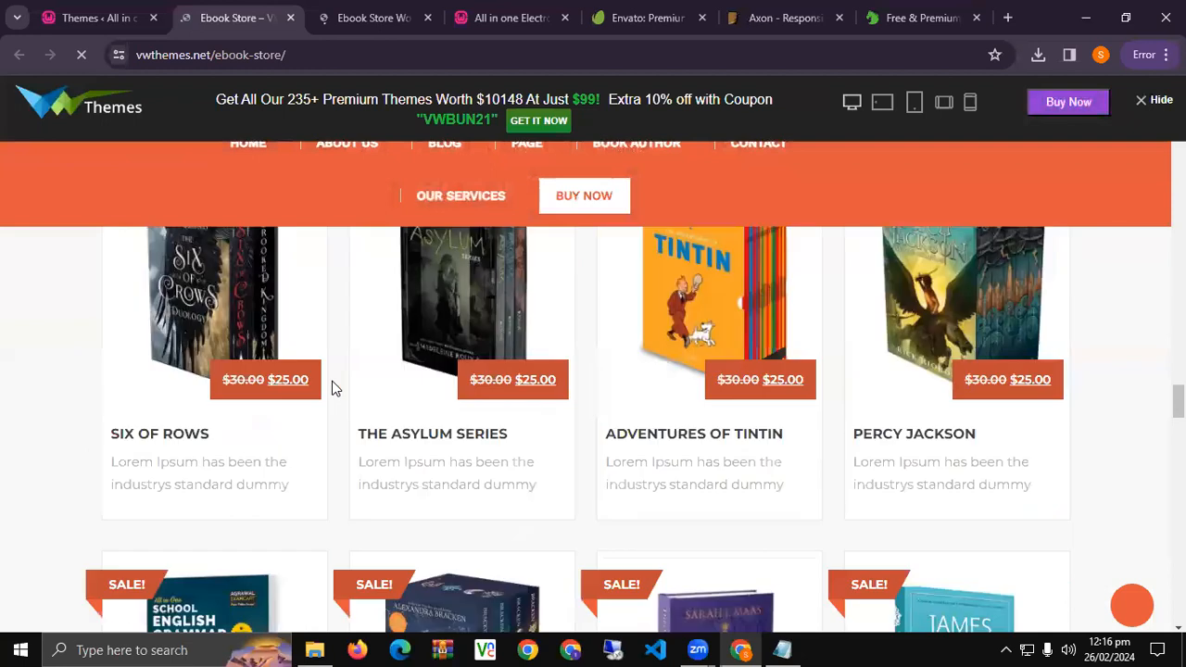
pyautogui.scroll(-10, 335, 389)
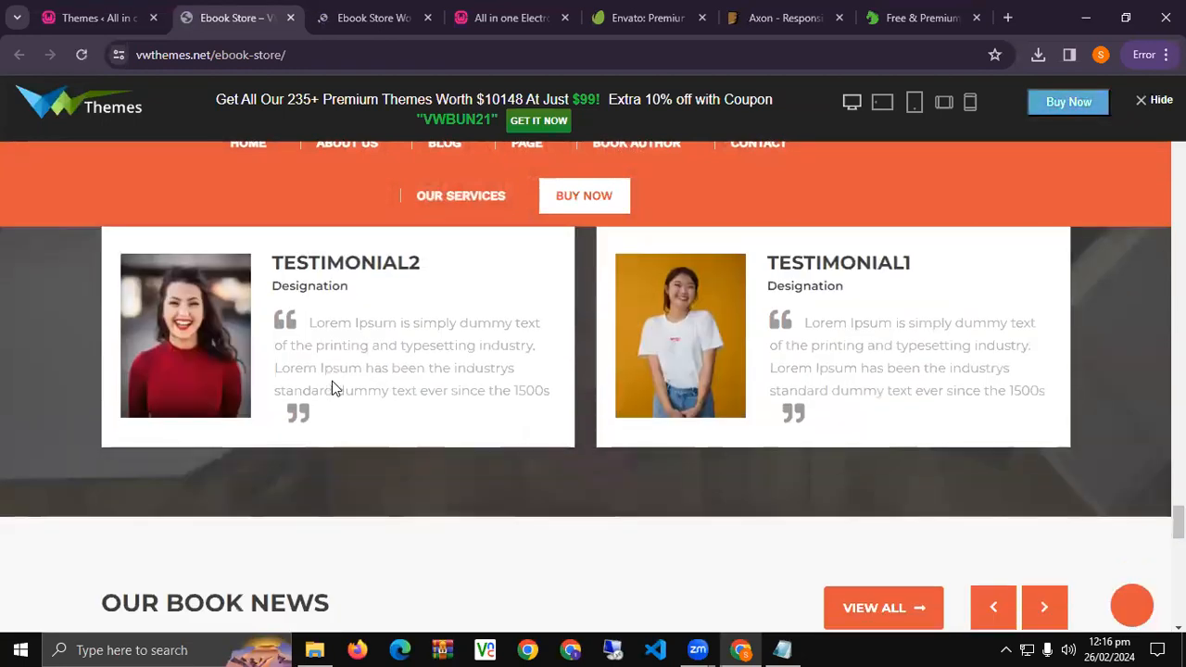
# Browse the Ebook Store product page, then return to the WordPress Themes page.
pyautogui.click(324, 18)
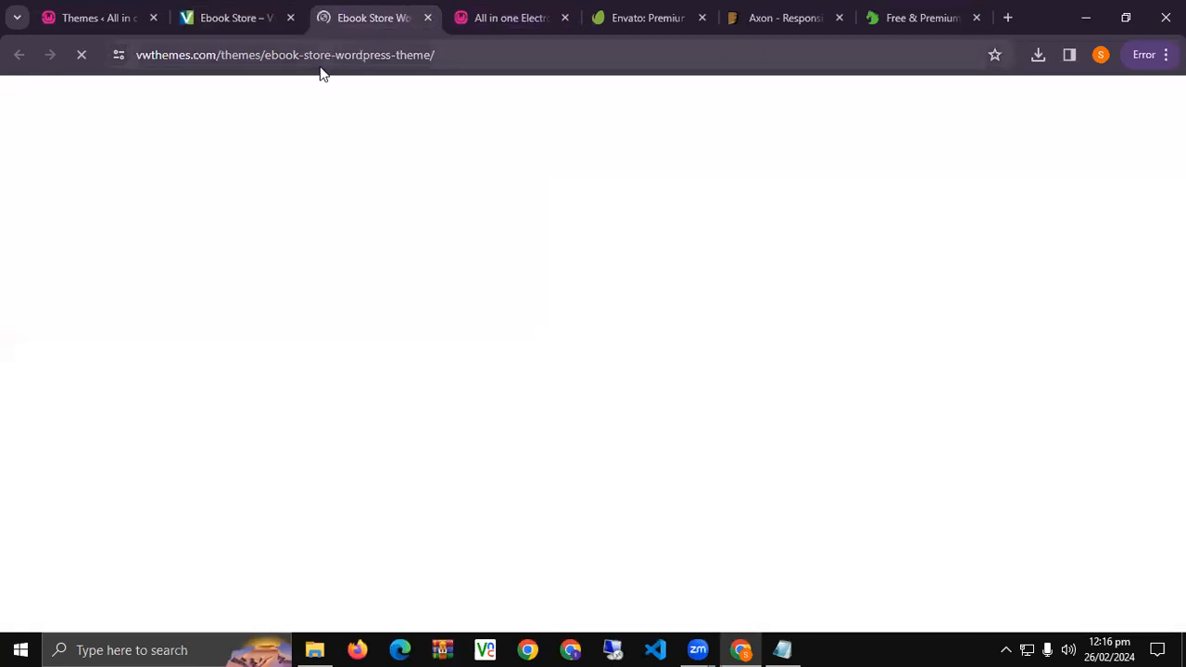
pyautogui.scroll(-5, 287, 298)
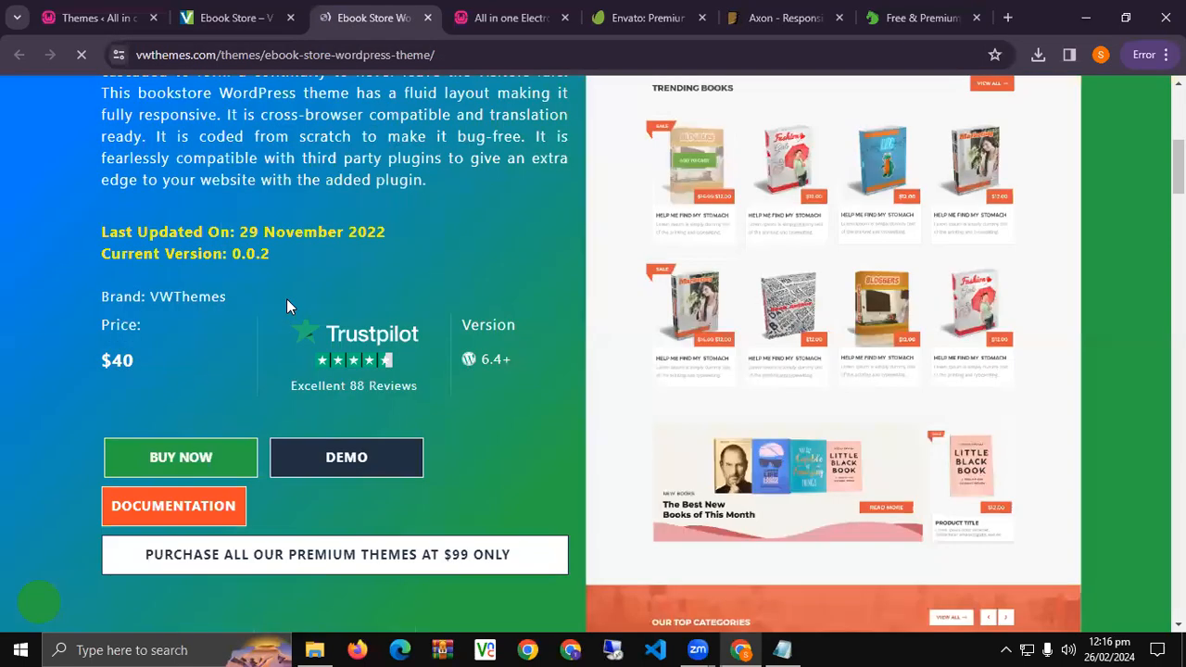
pyautogui.scroll(-2, 286, 298)
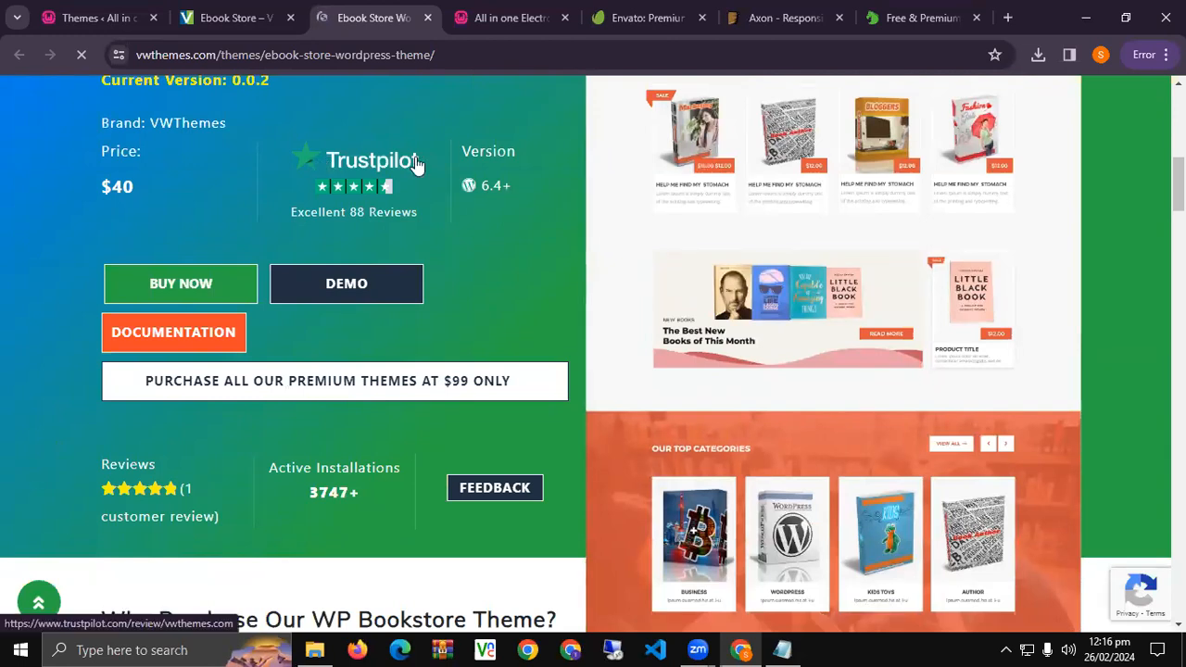
pyautogui.moveTo(426, 165); pyautogui.dragTo(304, 167)
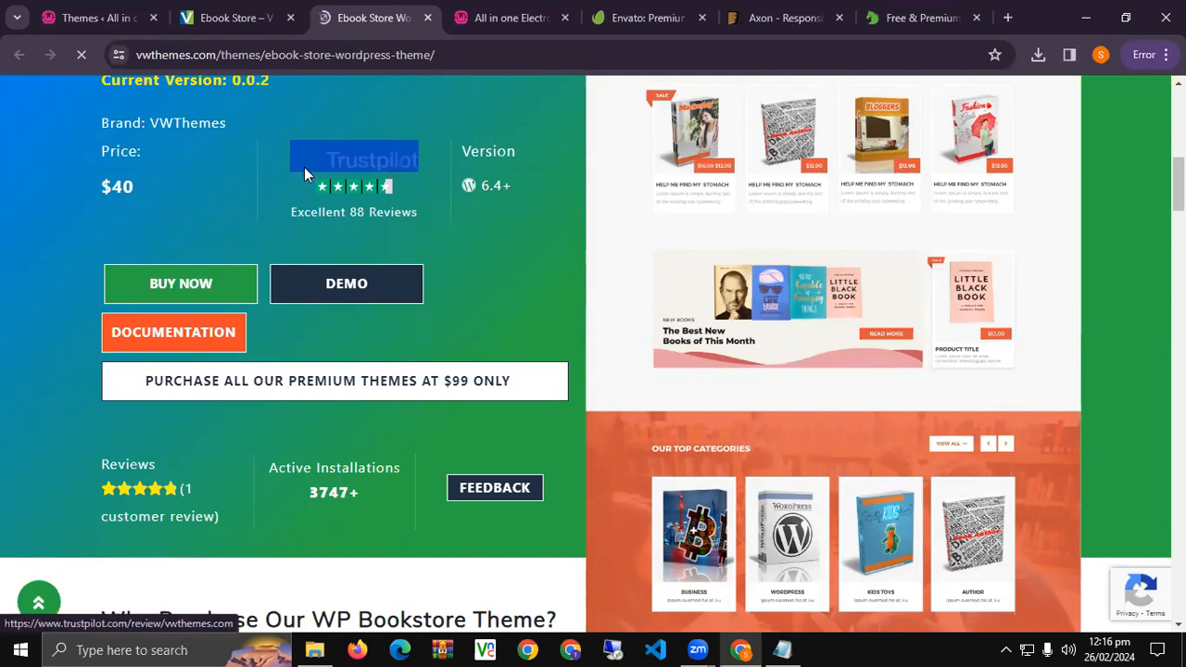
pyautogui.click(275, 177)
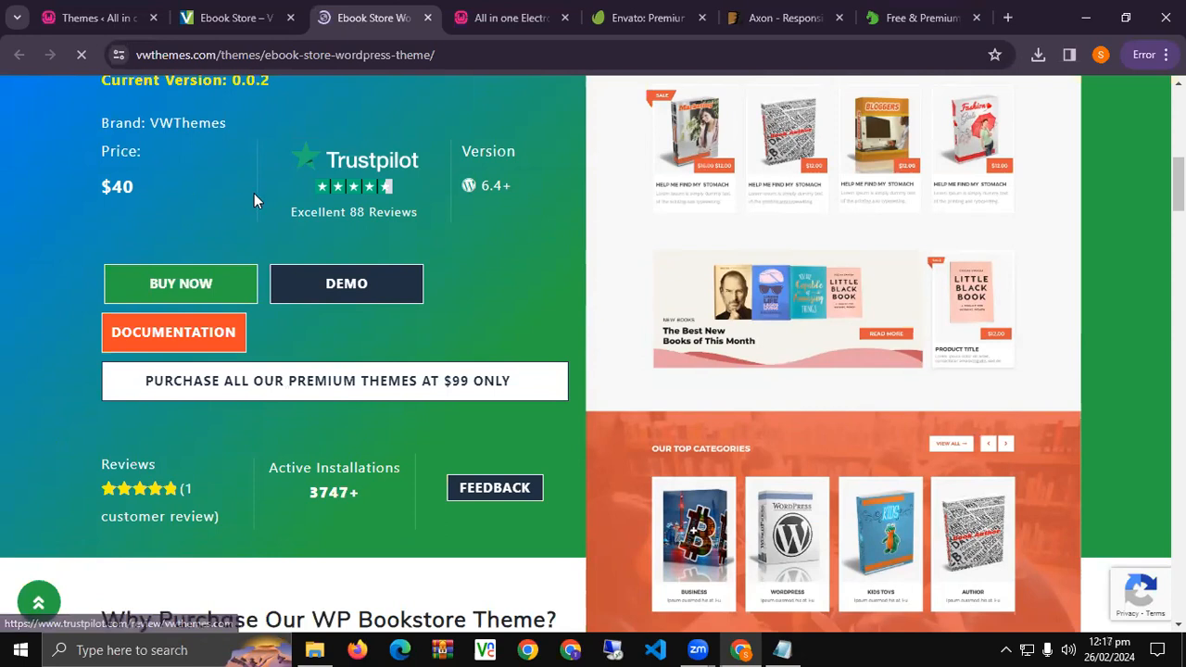
pyautogui.scroll(-10, 223, 357)
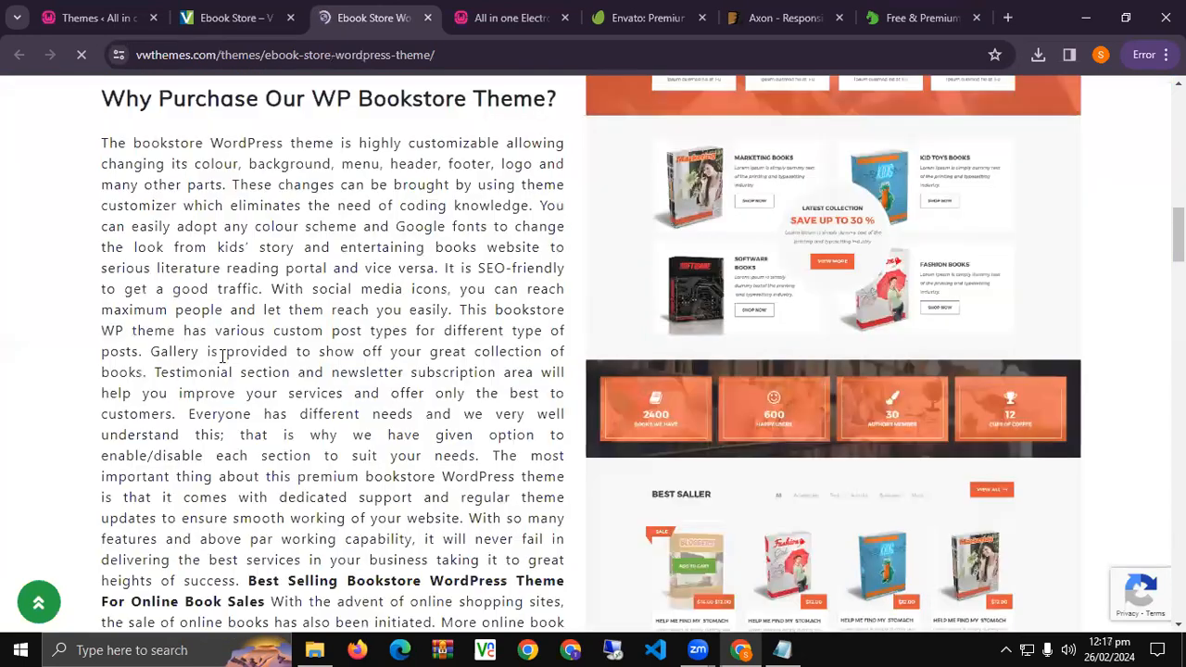
pyautogui.scroll(-11, 222, 356)
pyautogui.scroll(8, 222, 356)
pyautogui.scroll(-10, 222, 360)
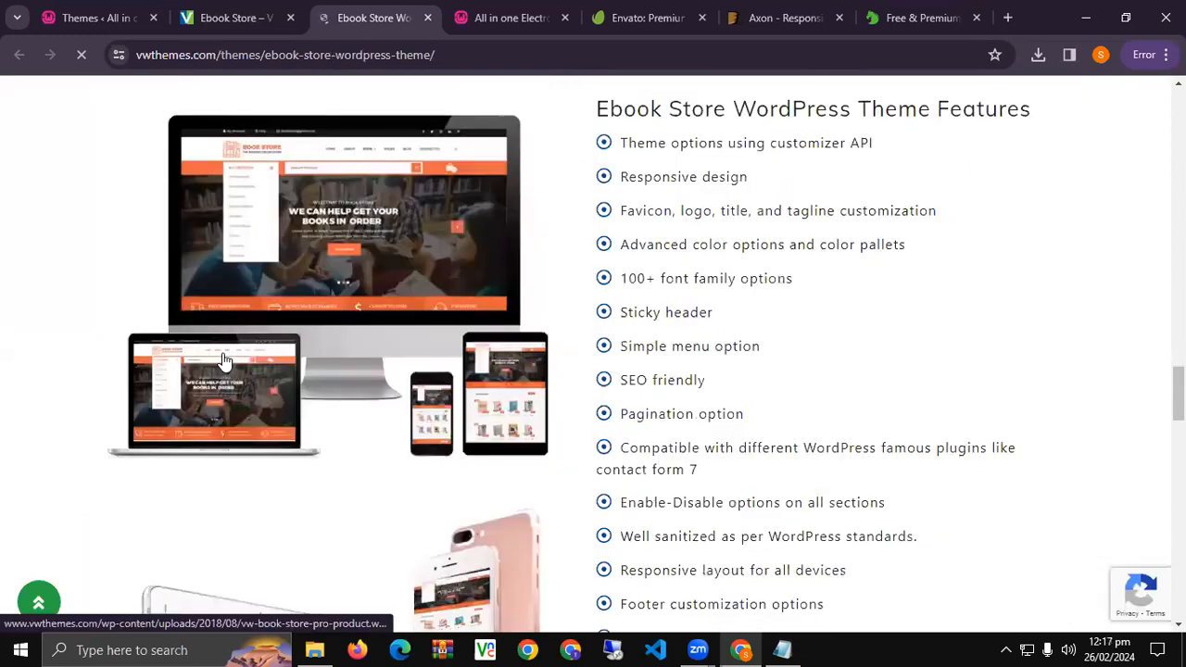
pyautogui.scroll(-15, 362, 362)
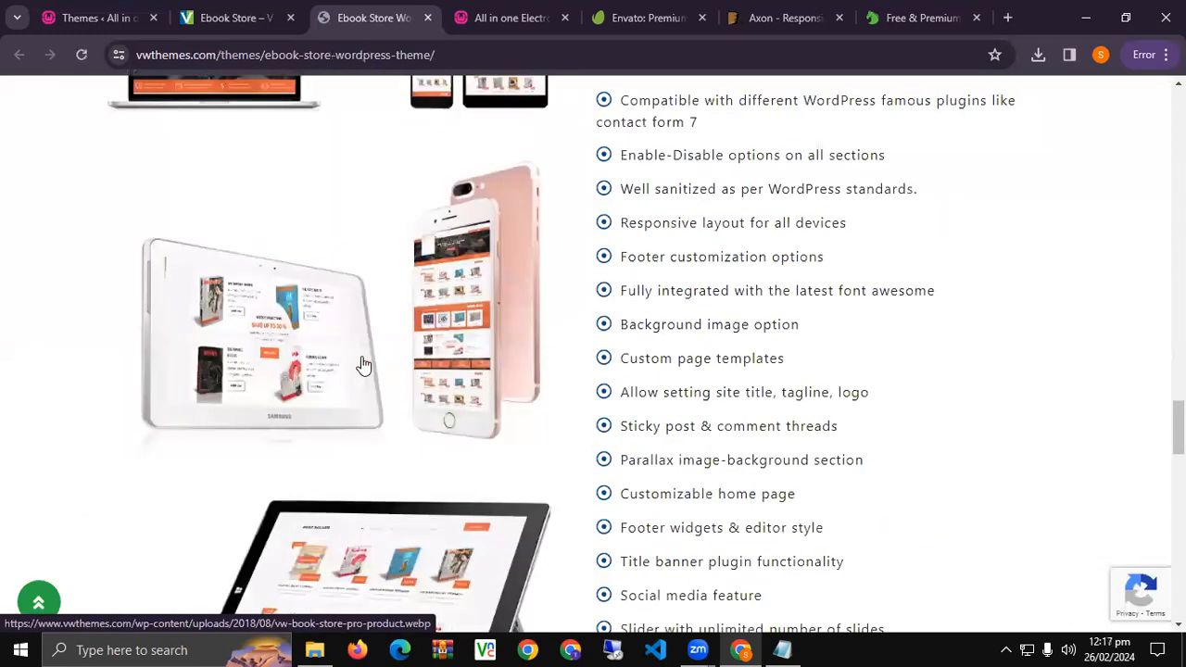
pyautogui.scroll(-4, 363, 361)
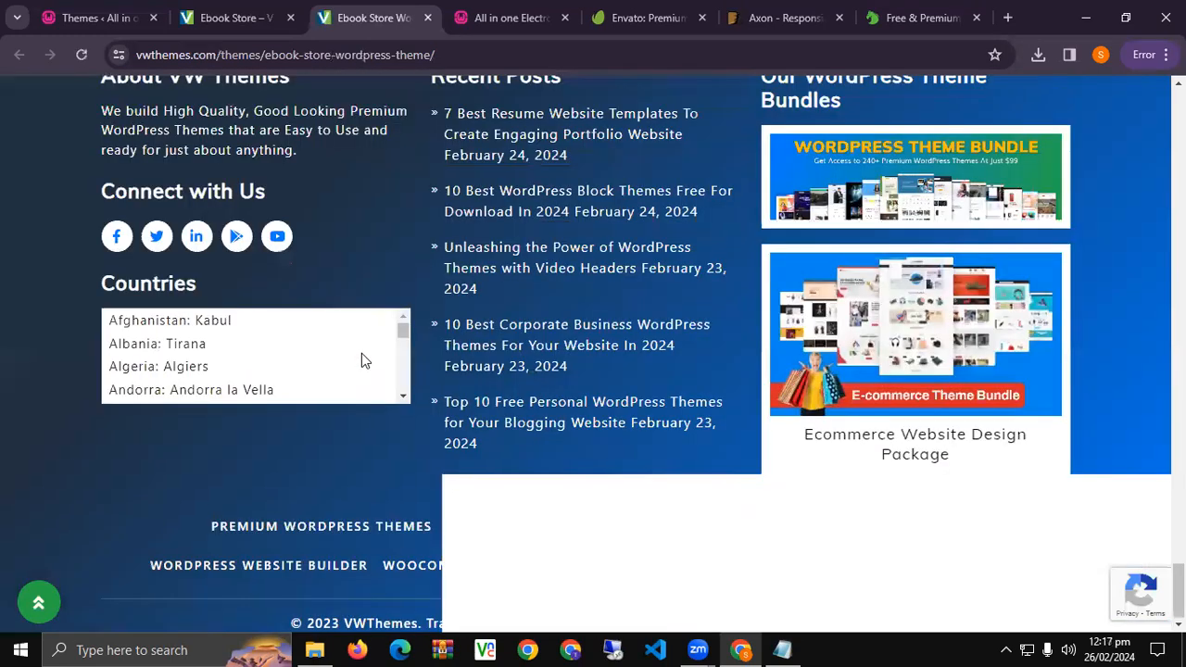
pyautogui.scroll(9, 364, 361)
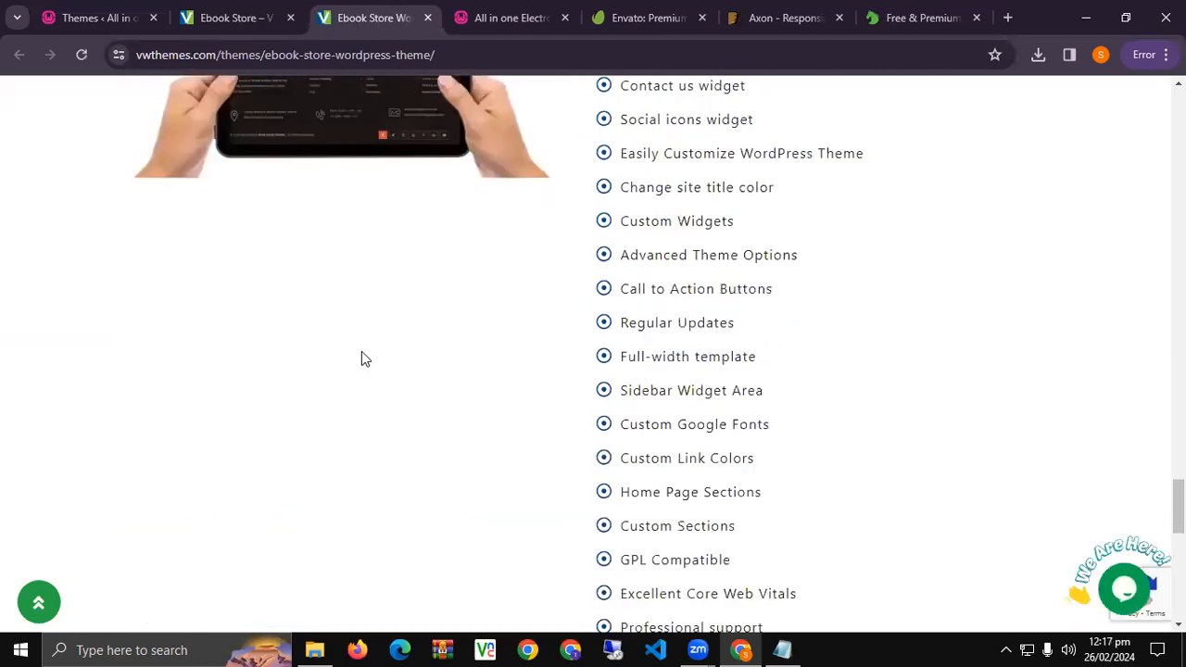
pyautogui.scroll(9, 361, 359)
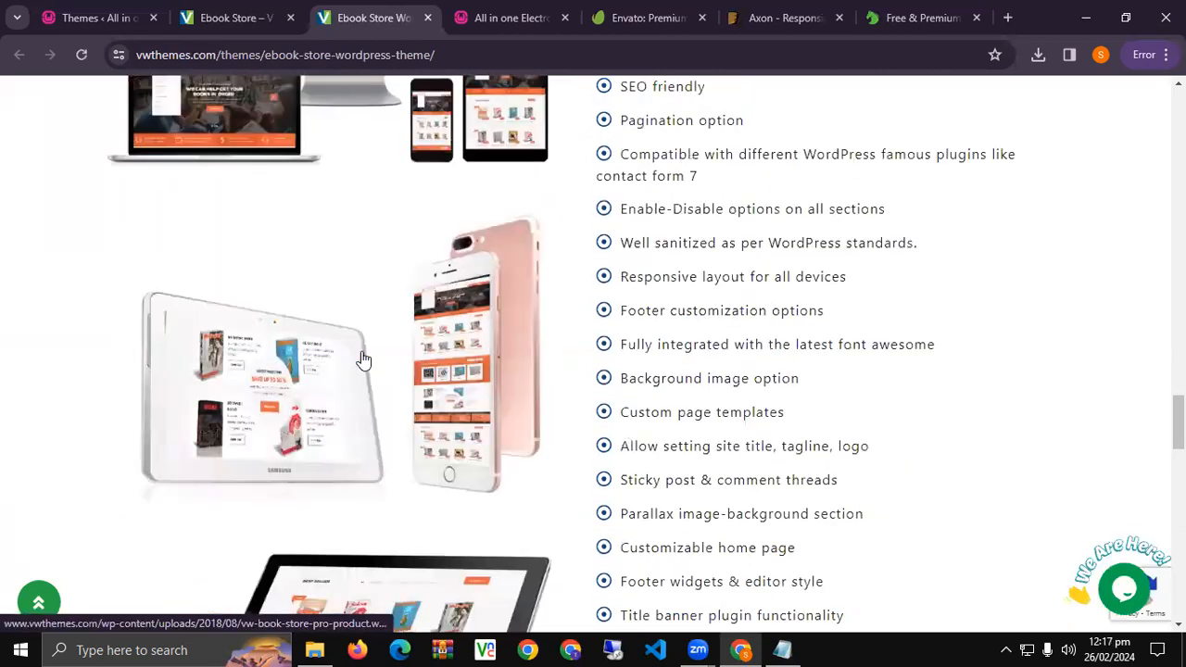
pyautogui.scroll(4, 363, 359)
pyautogui.scroll(20, 362, 353)
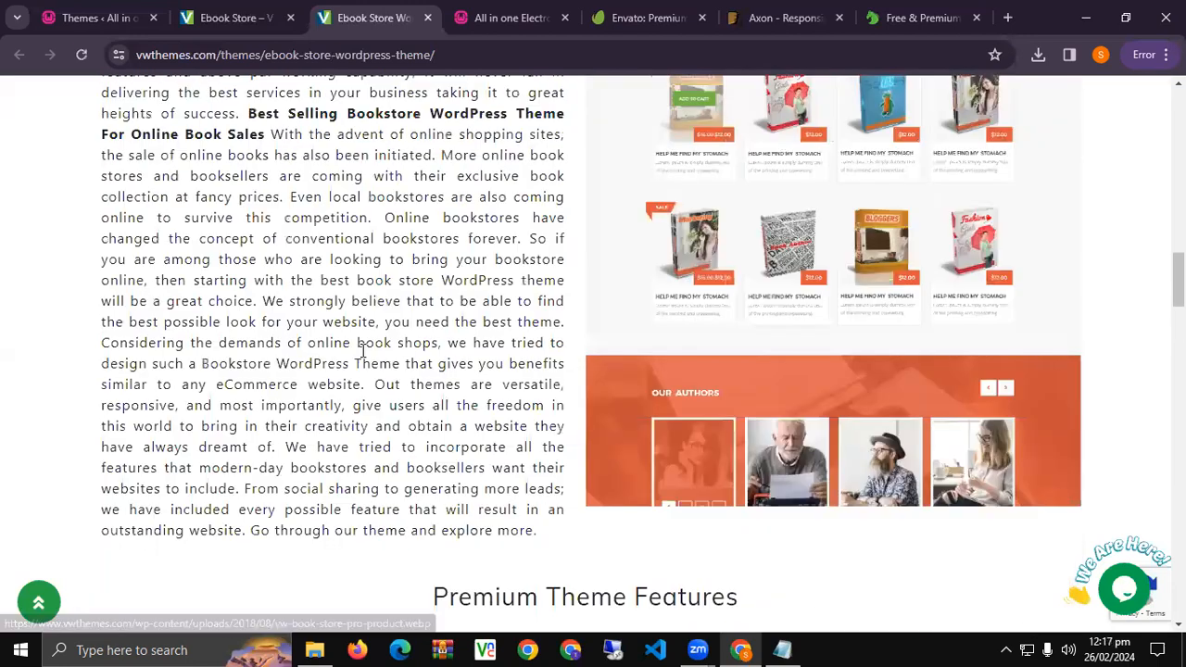
pyautogui.scroll(5, 362, 359)
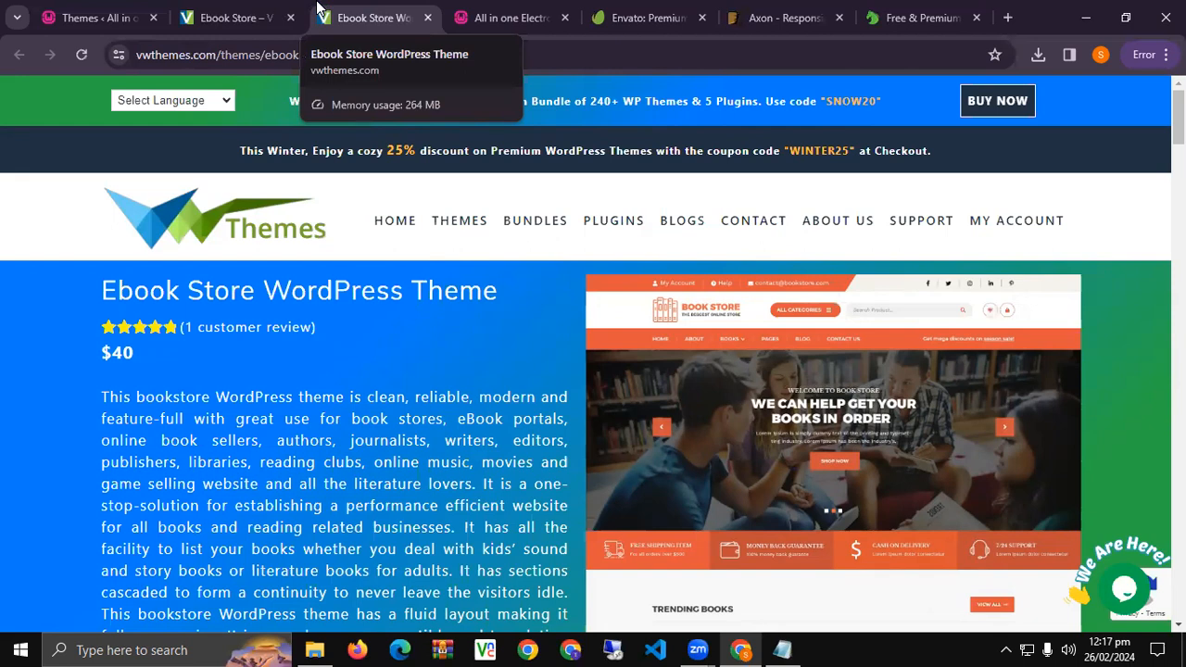
pyautogui.click(236, 13)
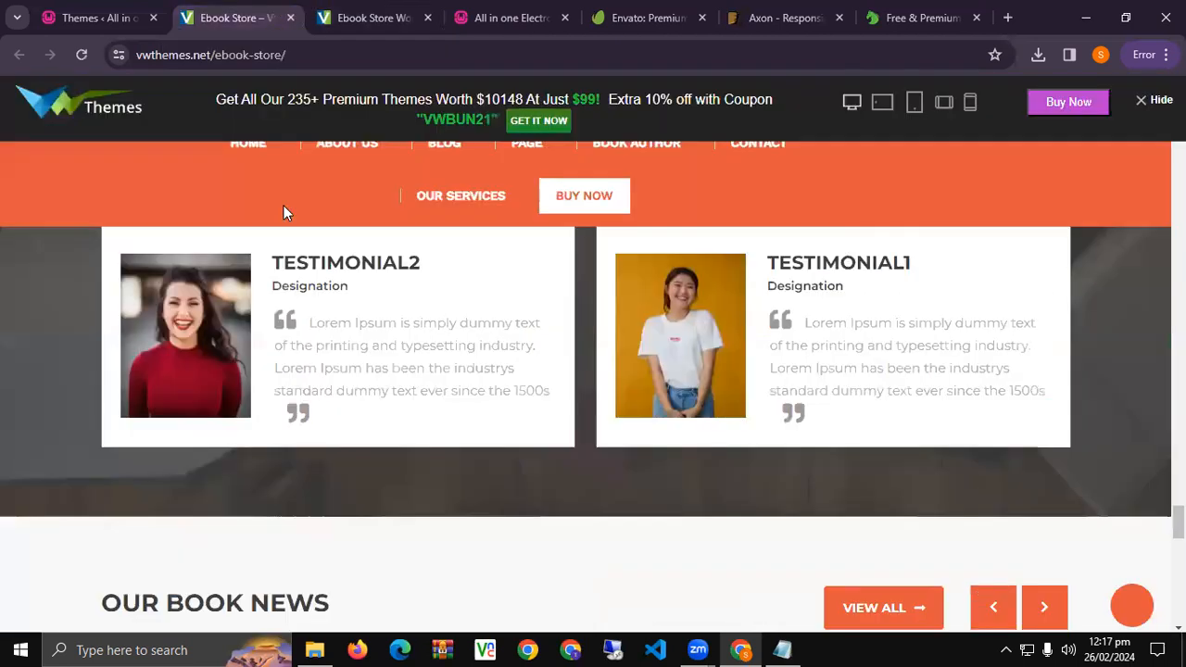
pyautogui.click(131, 9)
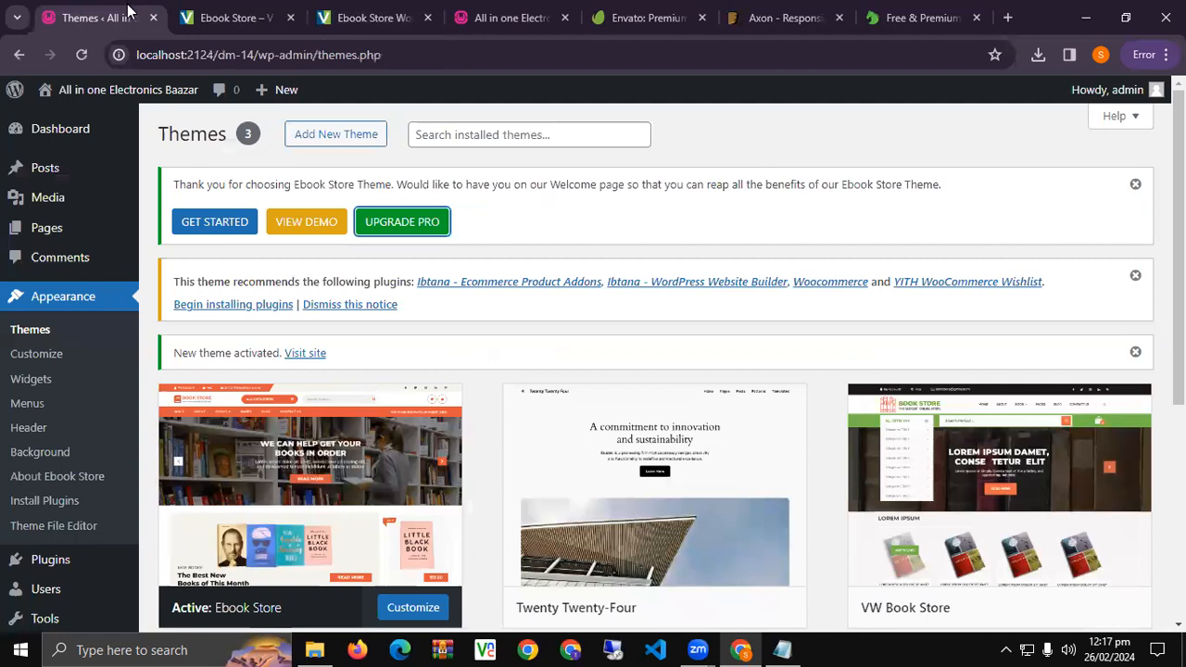
# Move the site front-page tab beside Themes, reload it and confirm it uses Ebook Store.
pyautogui.scroll(-3, 189, 107)
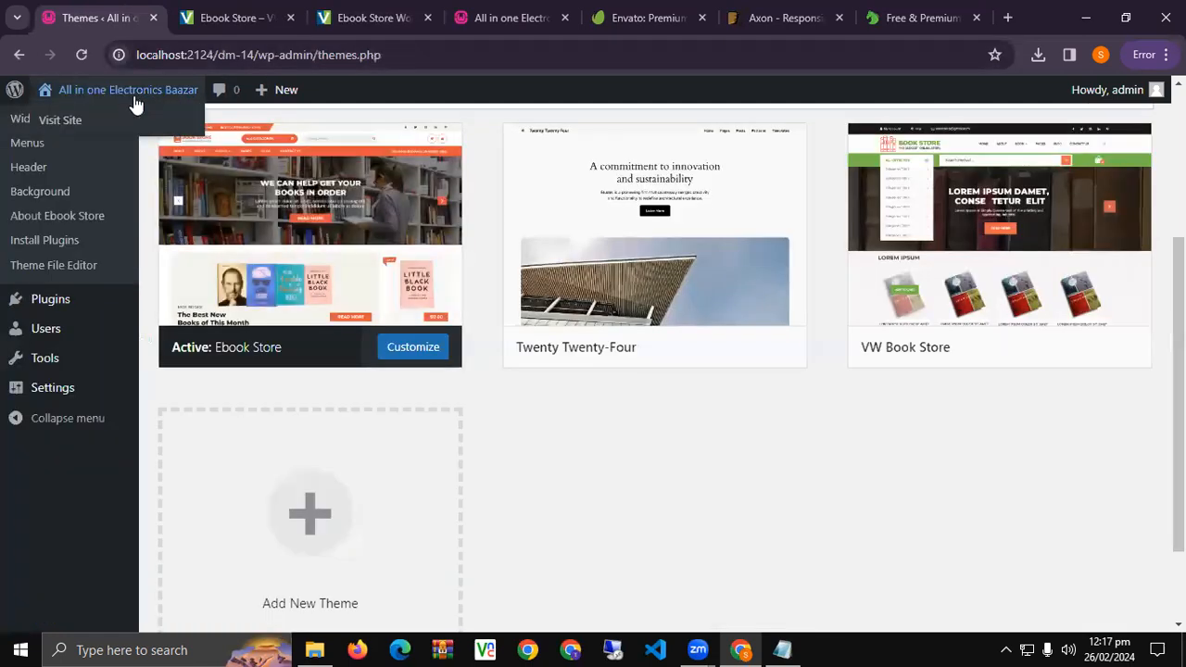
pyautogui.click(508, 15)
pyautogui.moveTo(503, 7); pyautogui.dragTo(230, 11)
pyautogui.click(80, 54)
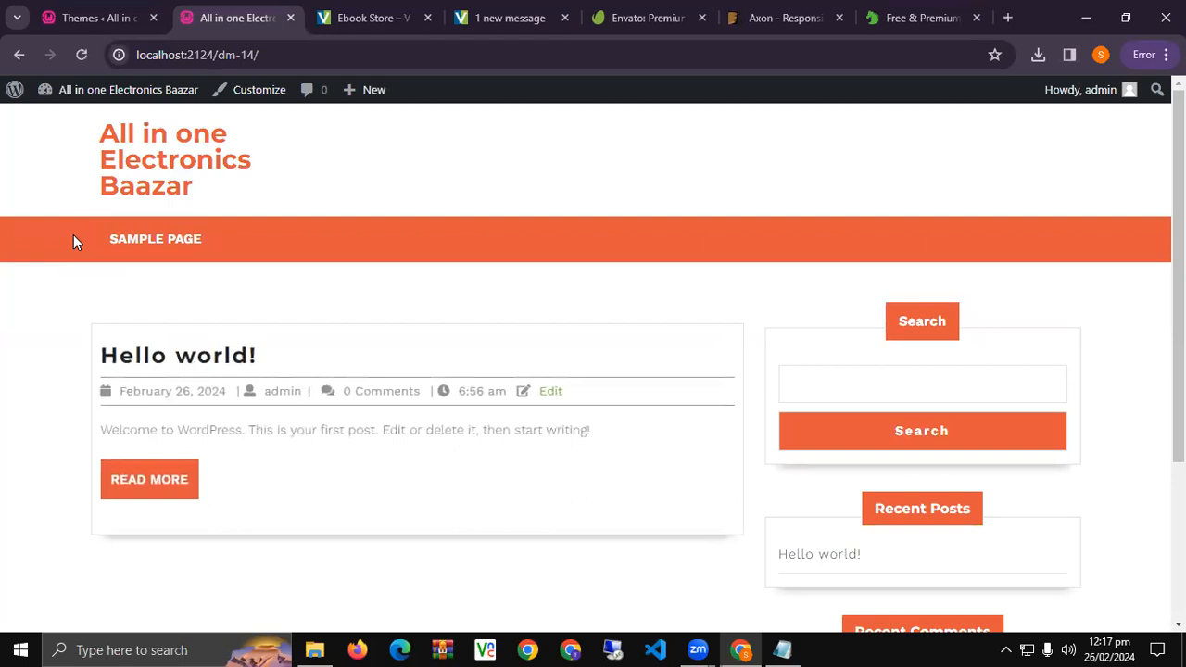
pyautogui.scroll(-3, 395, 370)
pyautogui.scroll(3, 390, 367)
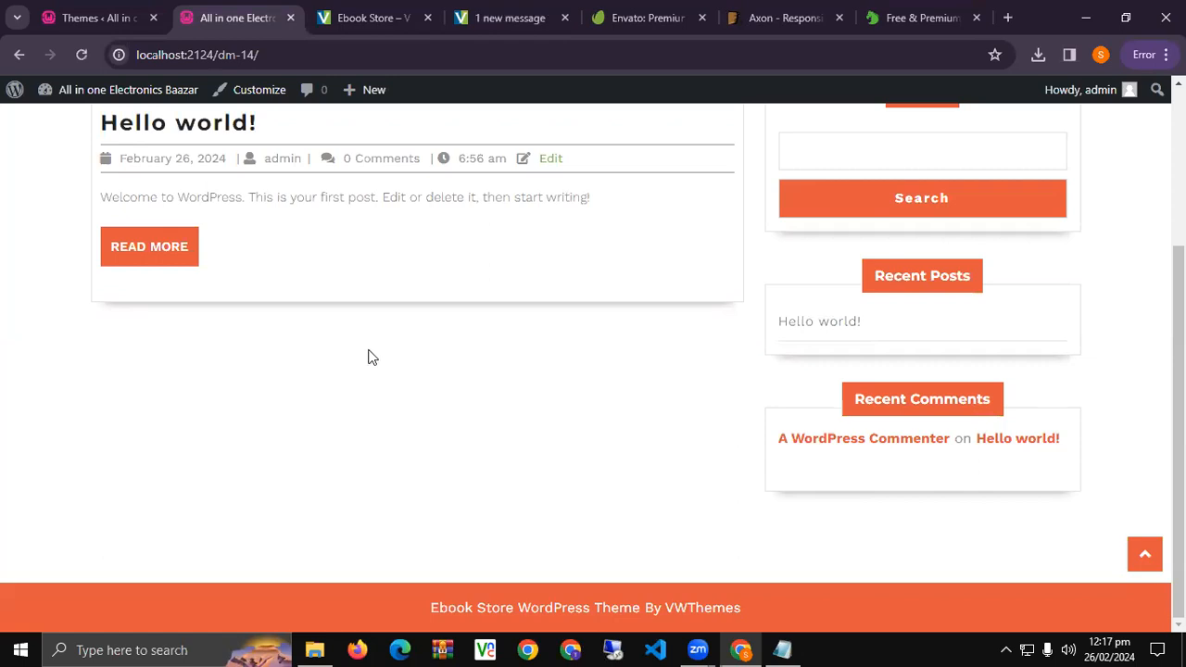
# Close the Ebook Store demo, product page, Envato, Axon and Free & Premium themes tabs.
pyautogui.click(97, 9)
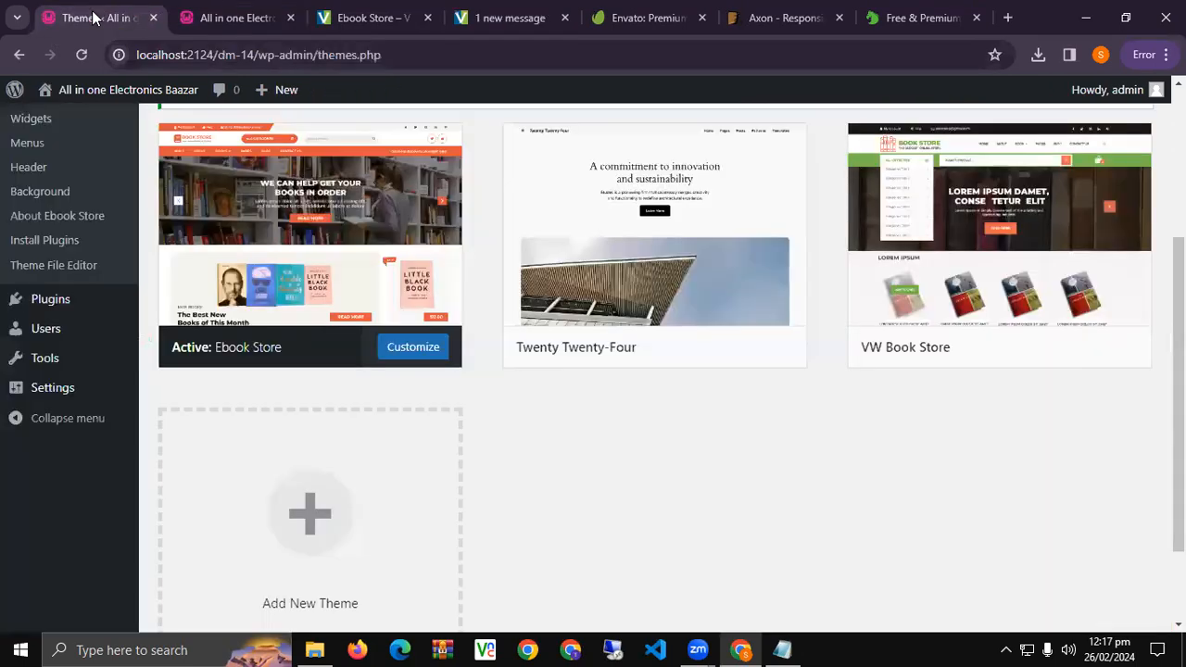
pyautogui.click(428, 17)
pyautogui.click(428, 18)
pyautogui.click(425, 19)
pyautogui.click(424, 18)
pyautogui.click(425, 18)
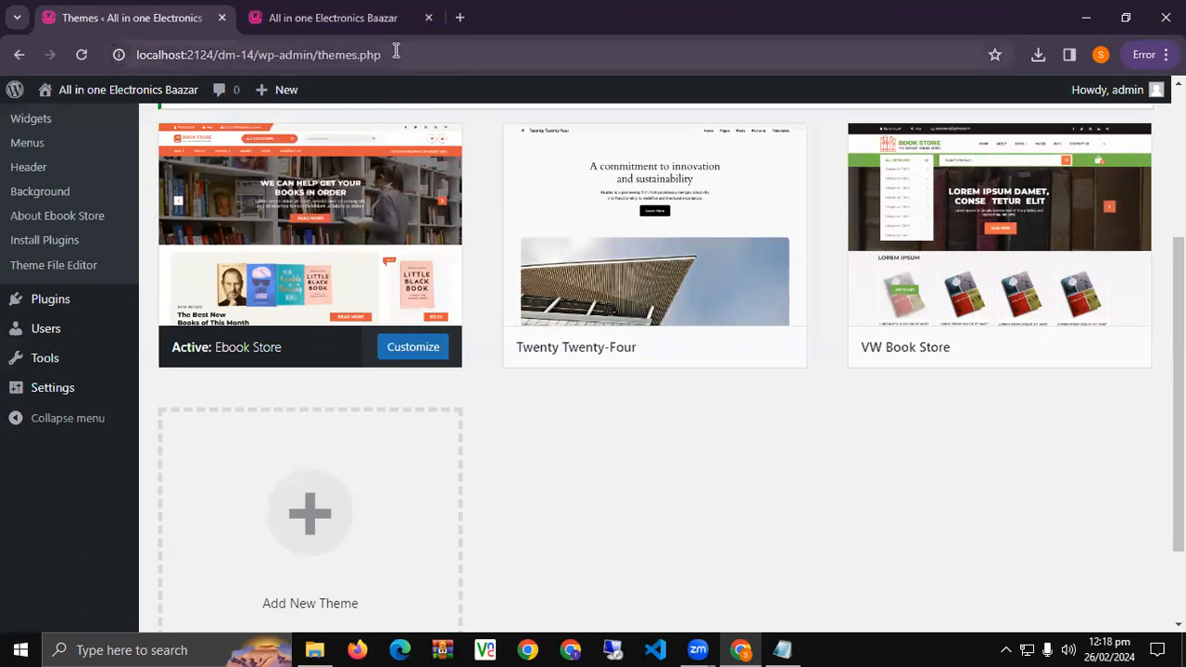
# Go to the WordPress.org theme directory in a new tab.
pyautogui.click(460, 19)
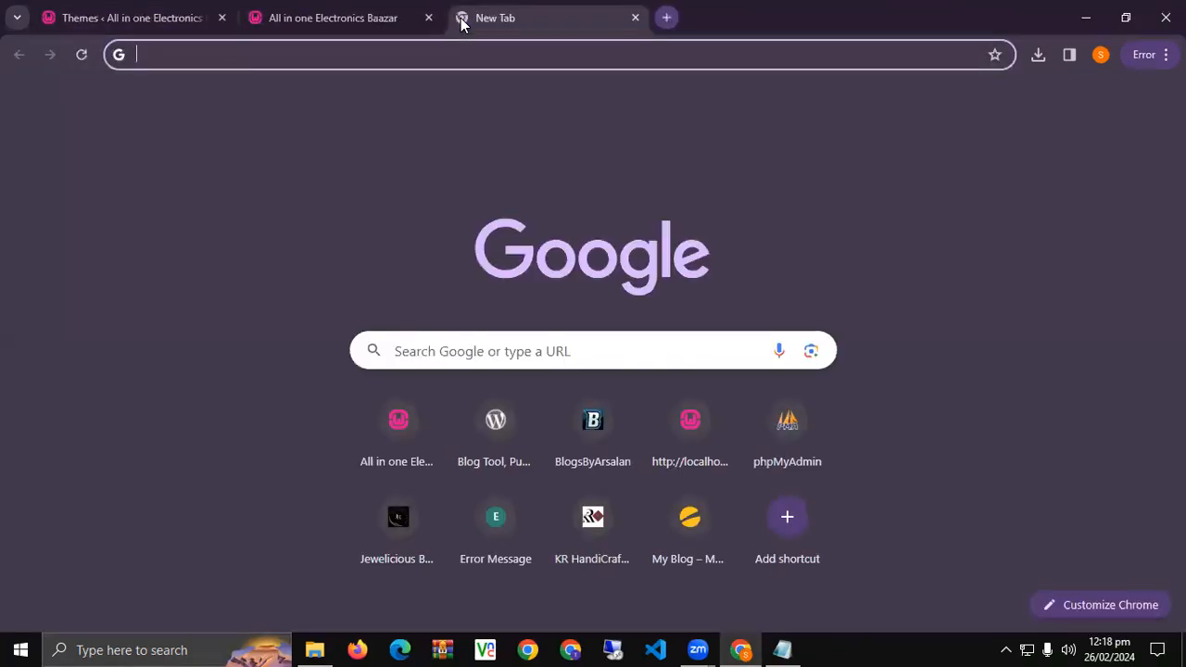
pyautogui.write('word')
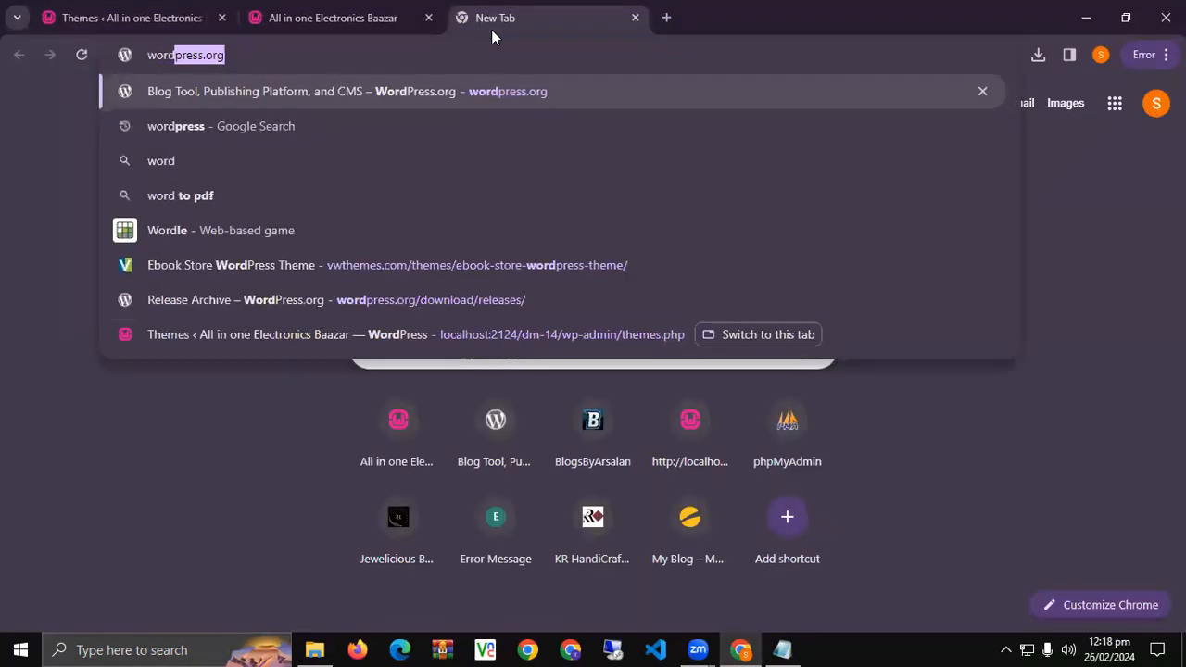
pyautogui.press('Return')
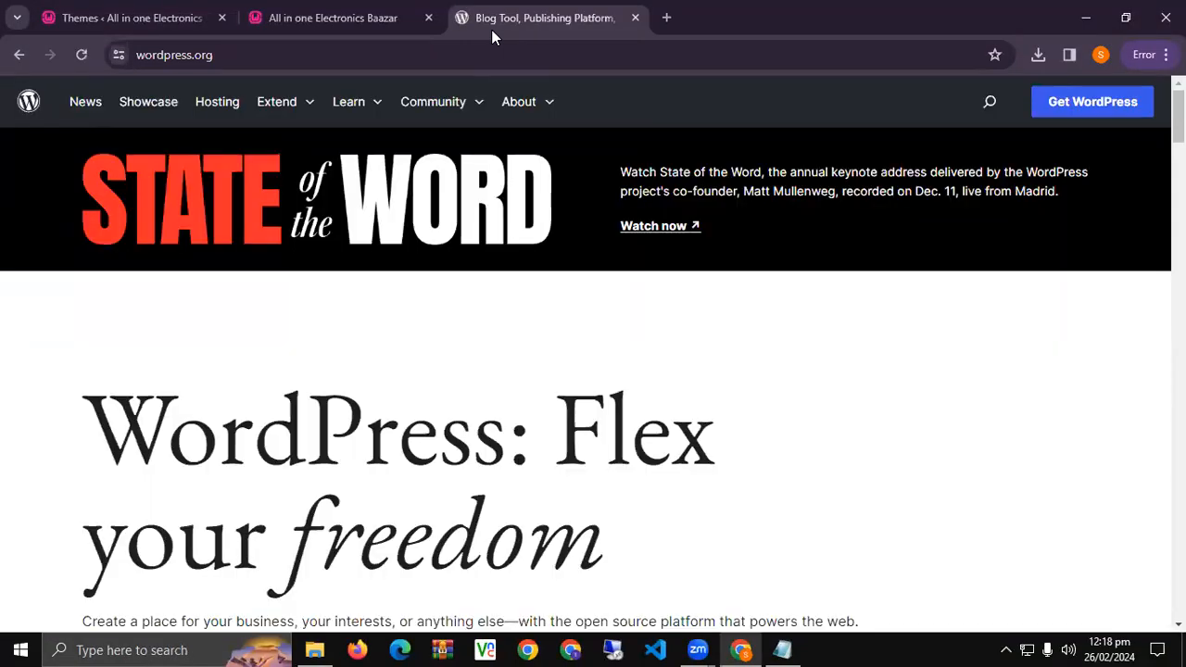
pyautogui.click(310, 103)
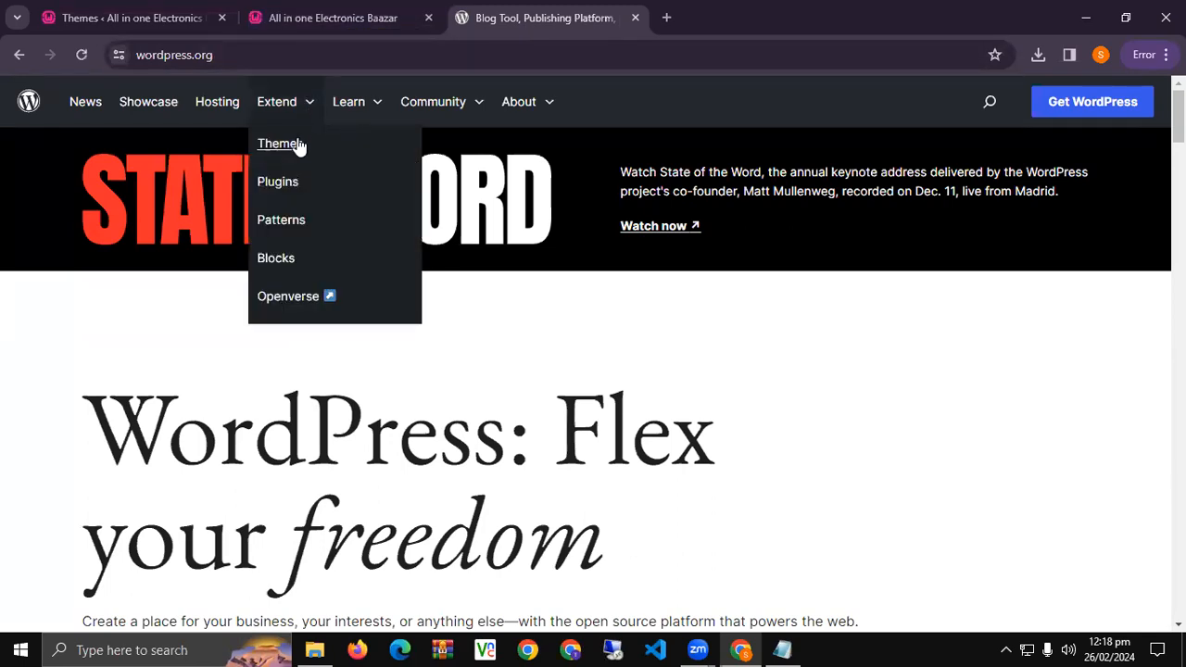
pyautogui.click(295, 145)
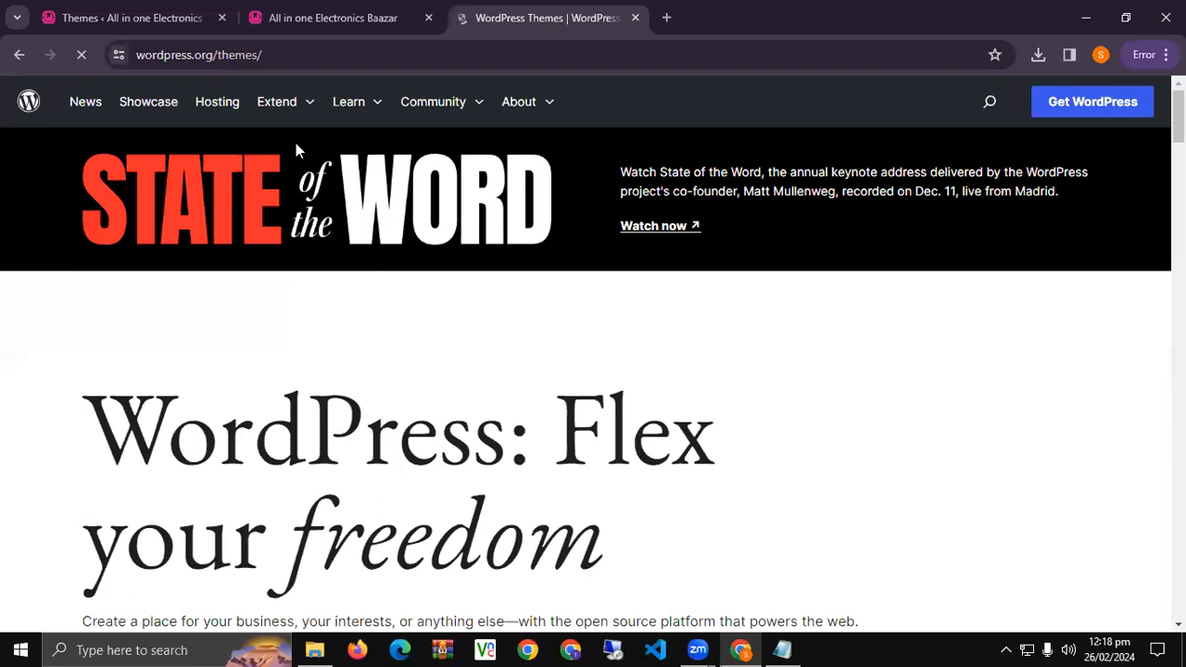
pyautogui.scroll(-8, 296, 151)
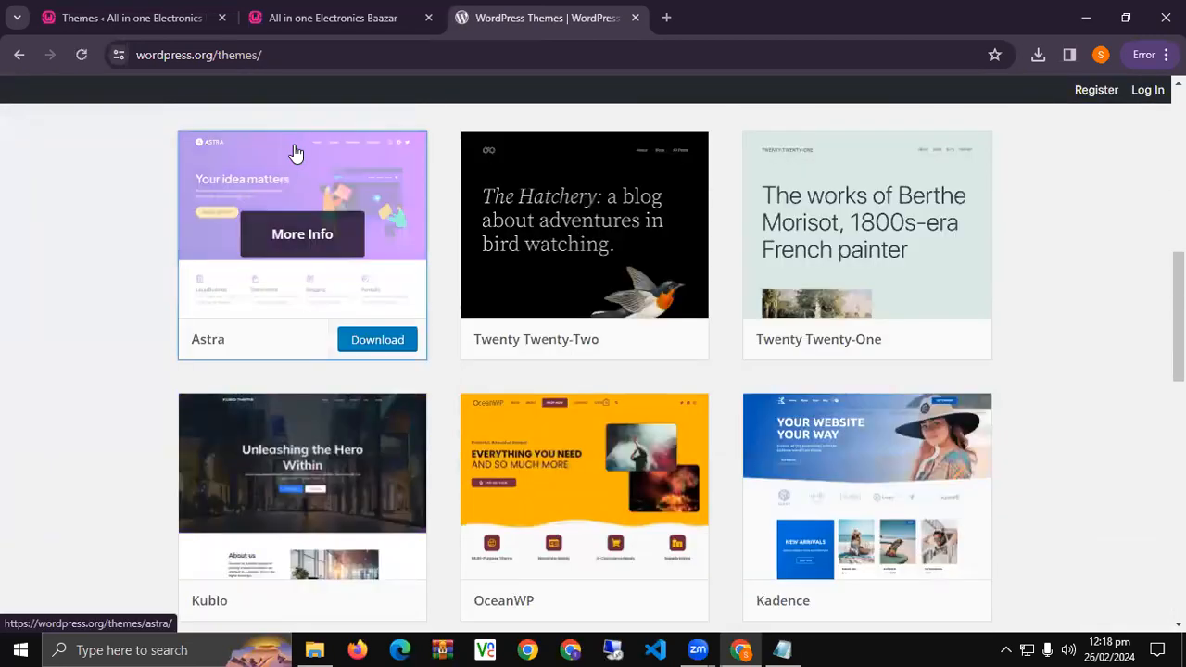
pyautogui.scroll(-5, 295, 151)
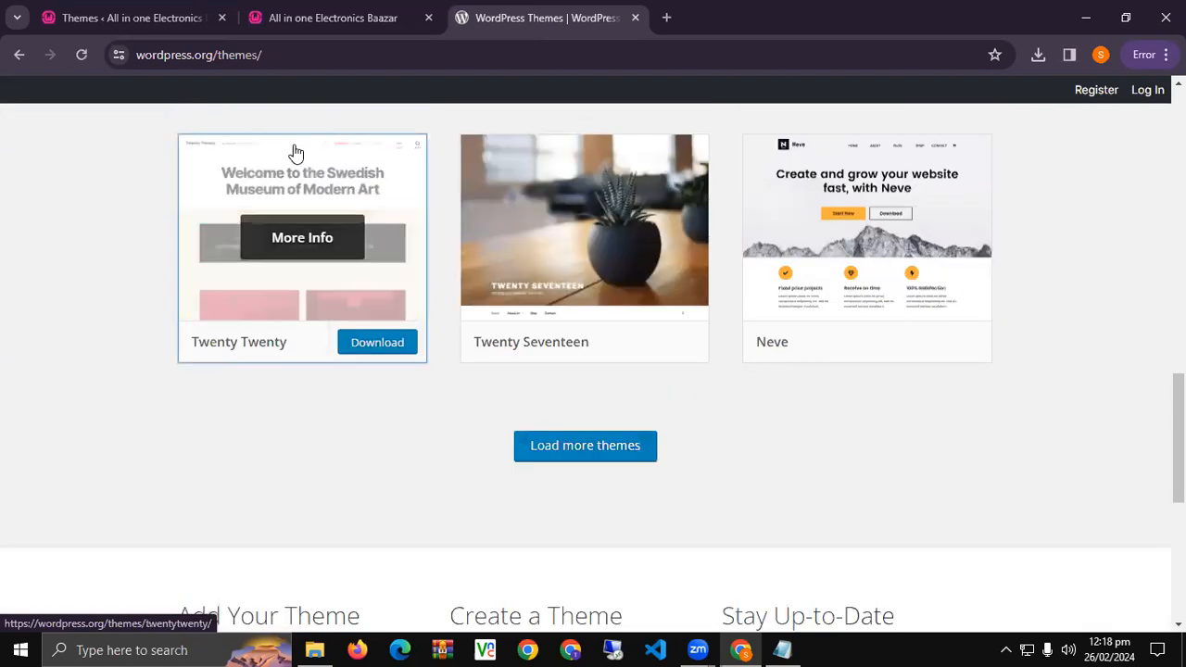
pyautogui.scroll(13, 821, 257)
# Search WordPress.org for 'travel' themes and download Travel Vacation (Travel-vacation.1.1.zip).
pyautogui.click(622, 361)
pyautogui.write('travel')
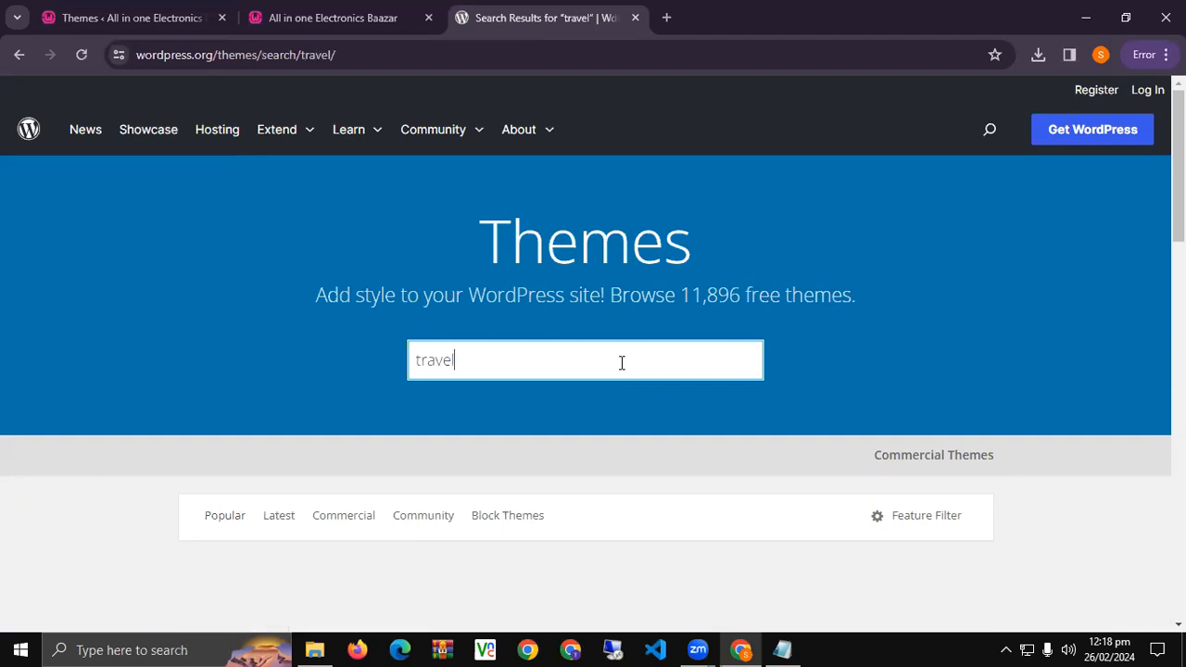
pyautogui.scroll(-3, 619, 359)
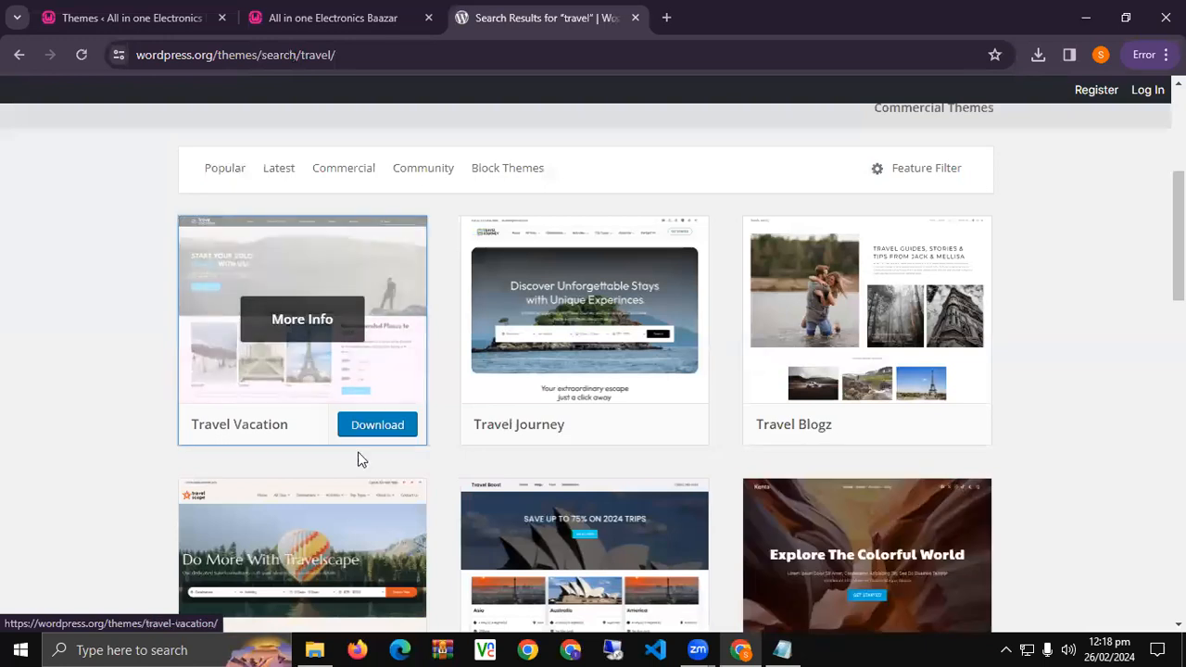
pyautogui.click(377, 428)
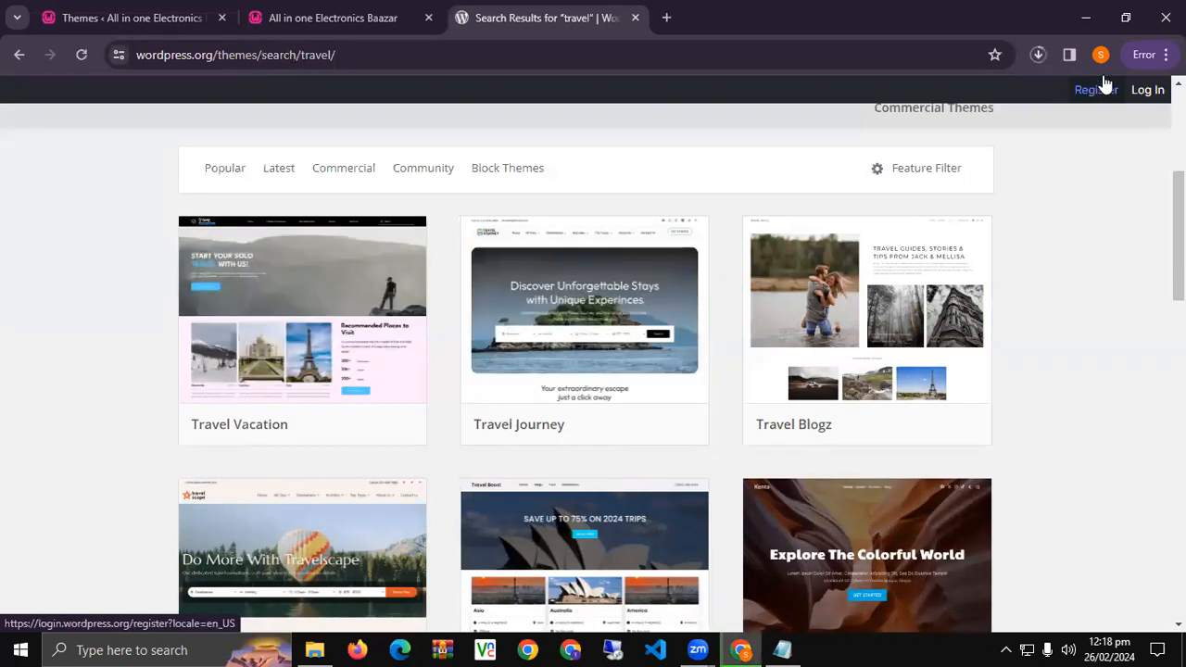
pyautogui.click(1039, 58)
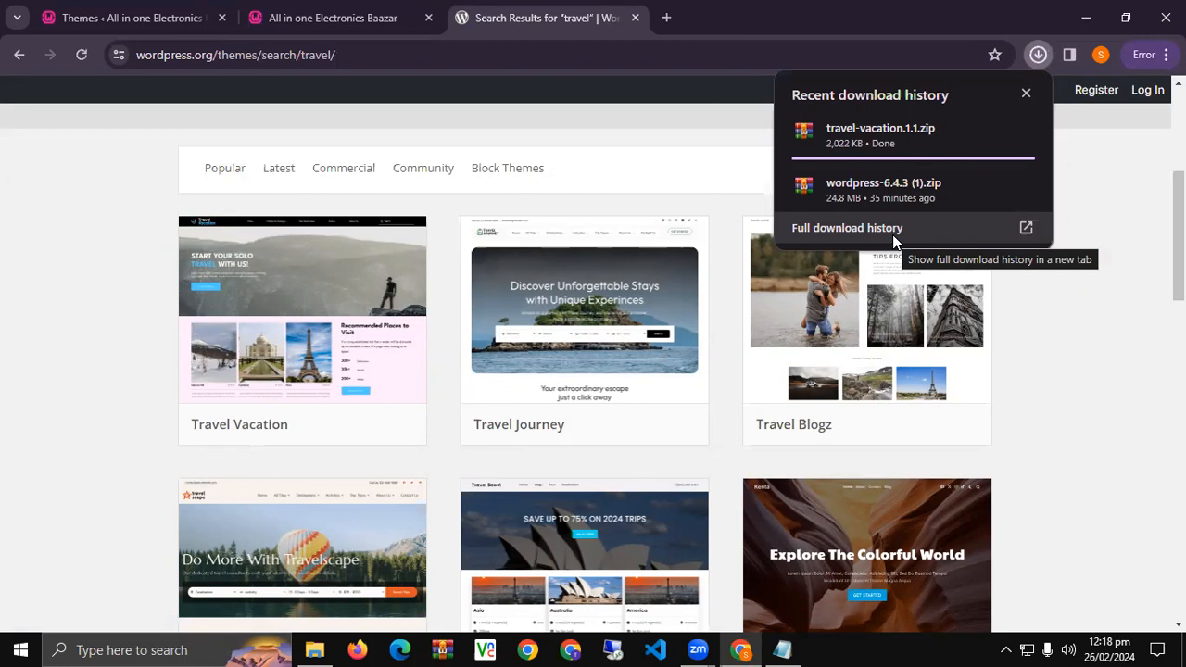
# Download the Travelscape theme and return to the site's Themes admin page.
pyautogui.scroll(-4, 171, 237)
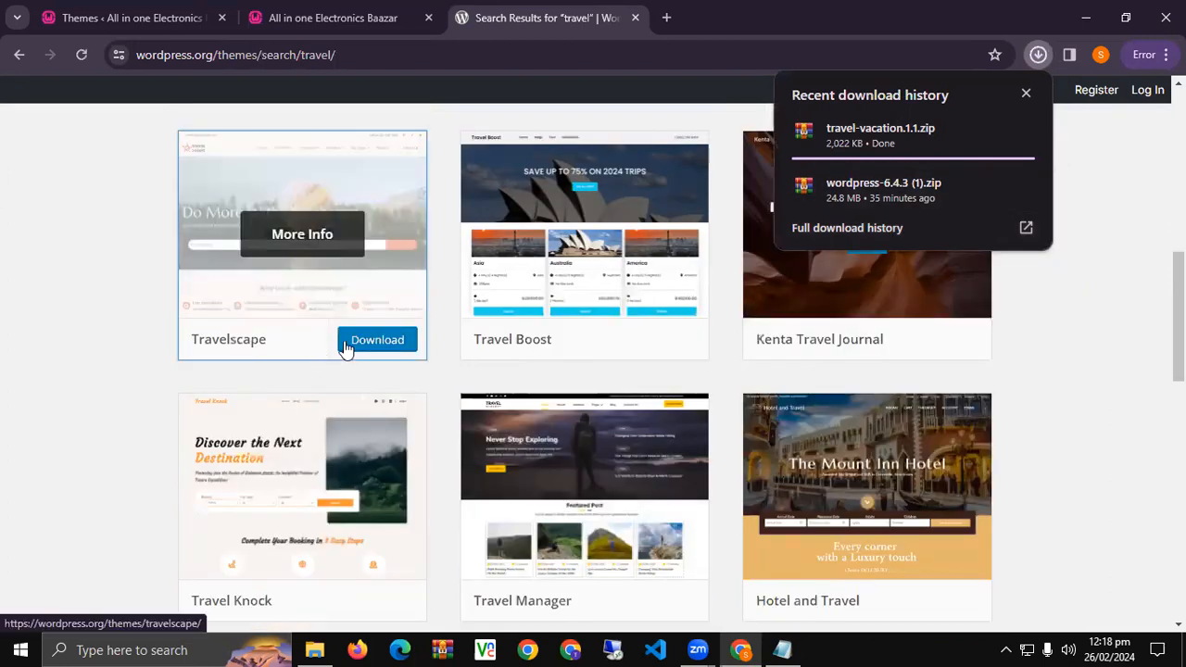
pyautogui.click(376, 339)
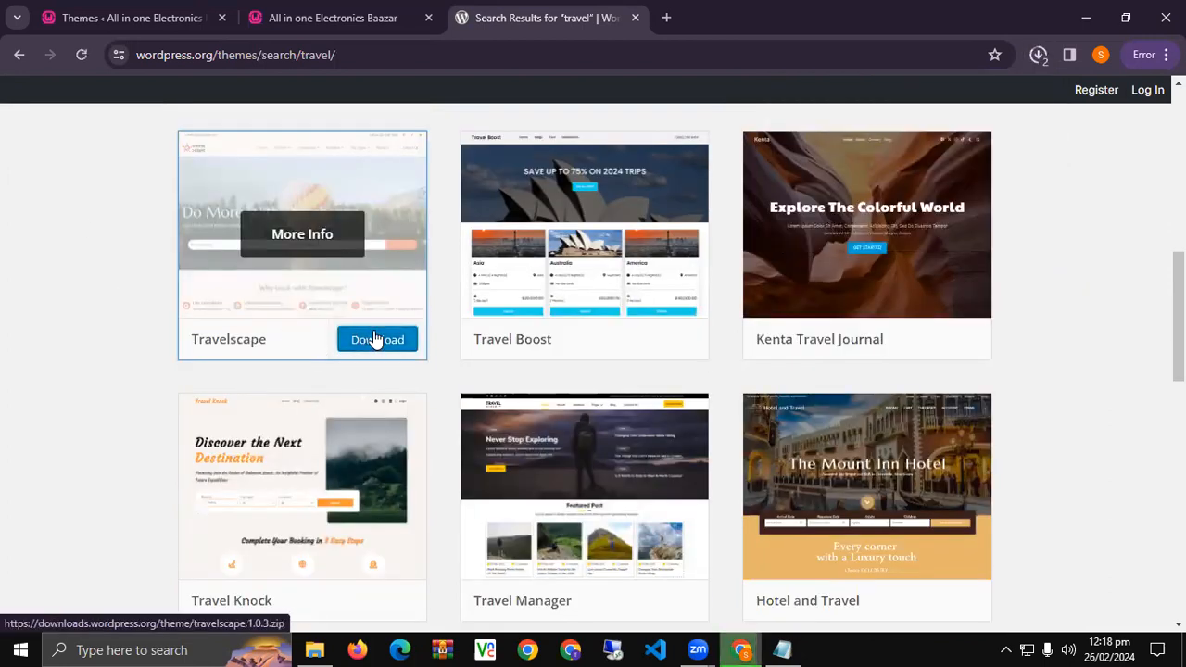
pyautogui.click(281, 7)
pyautogui.click(199, 10)
# Install the Travelscape theme from the Upload Theme page using travelscape.1.0.3.zip in Downloads.
pyautogui.scroll(3, 287, 241)
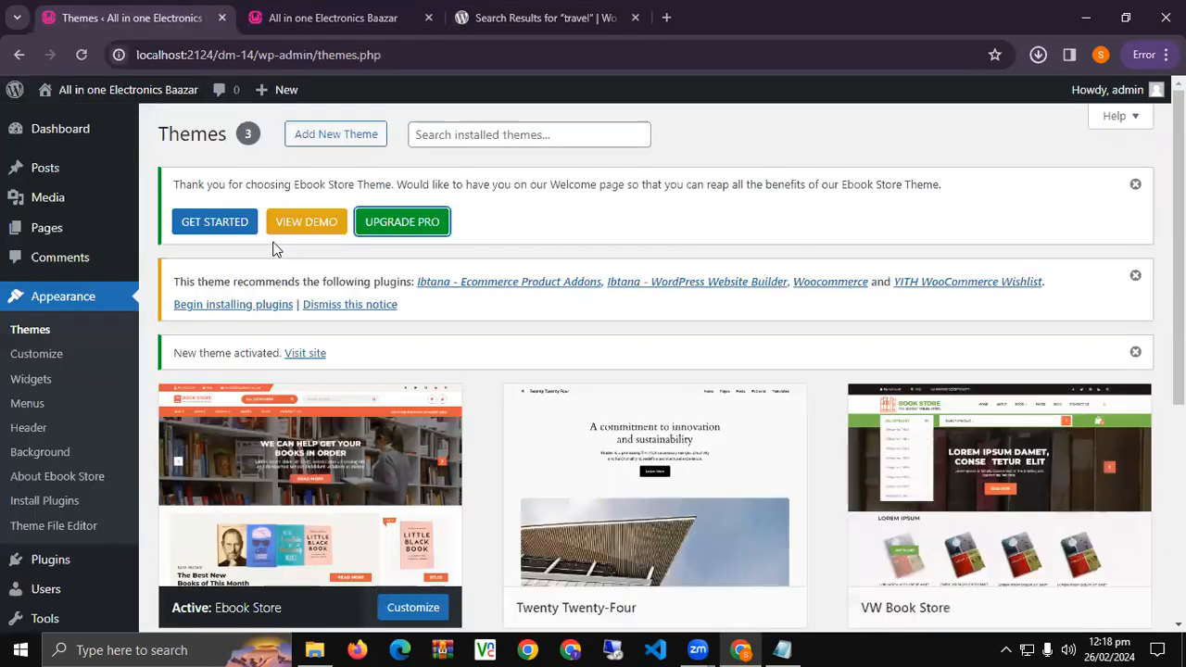
pyautogui.click(333, 139)
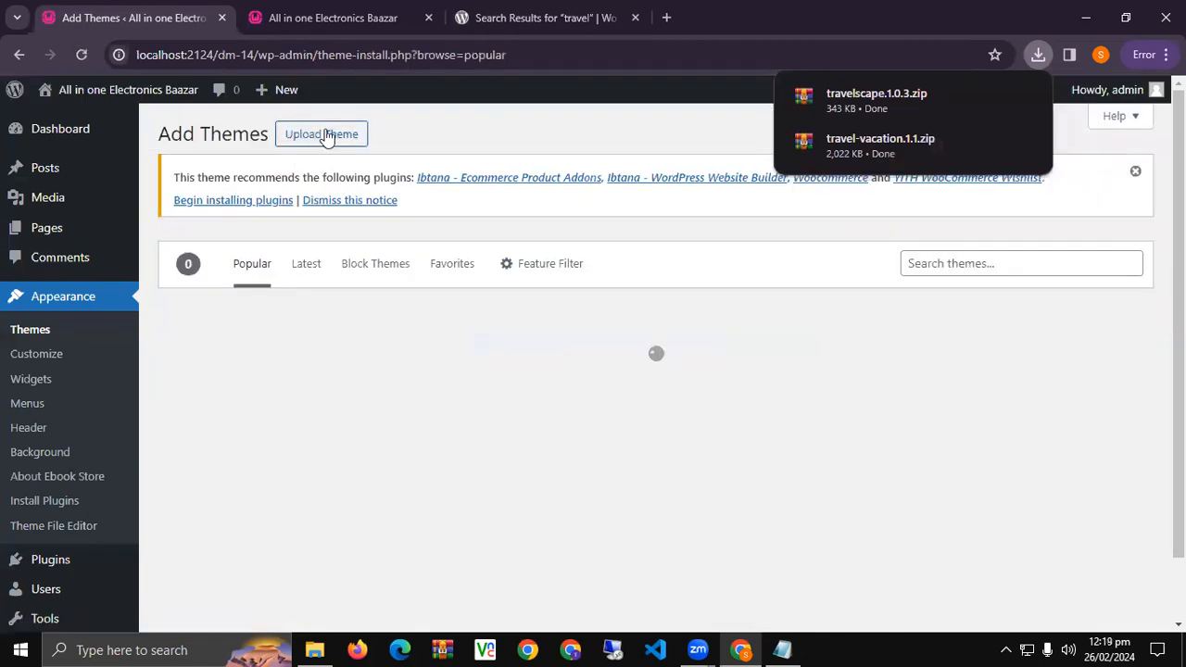
pyautogui.click(324, 135)
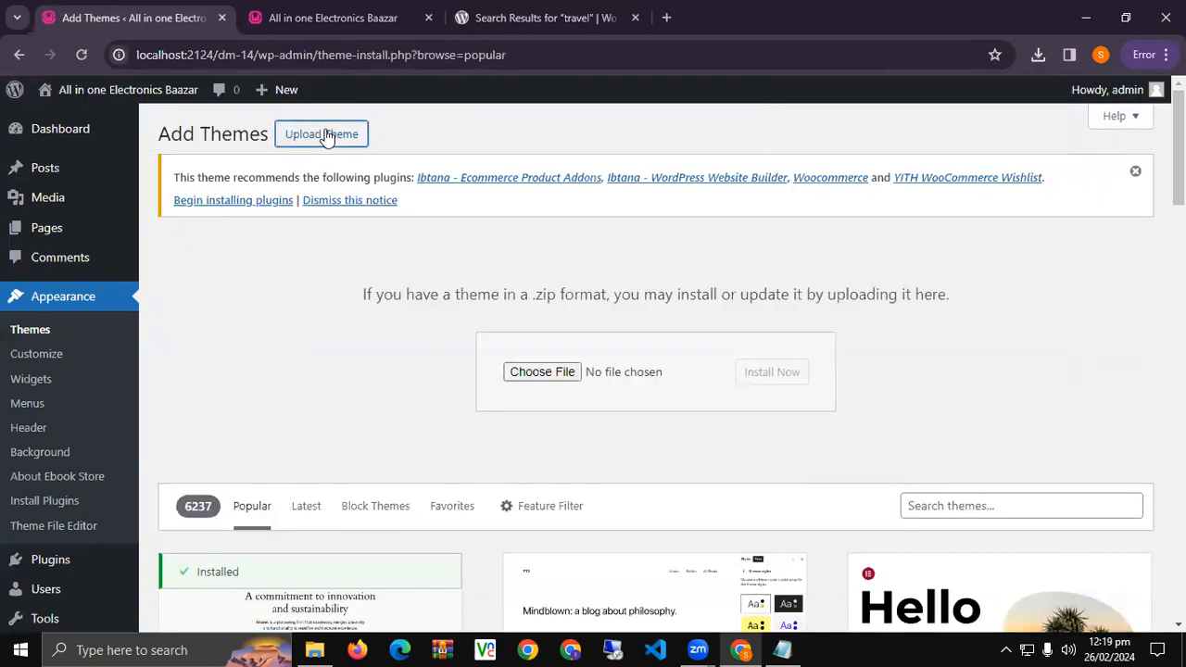
pyautogui.click(561, 380)
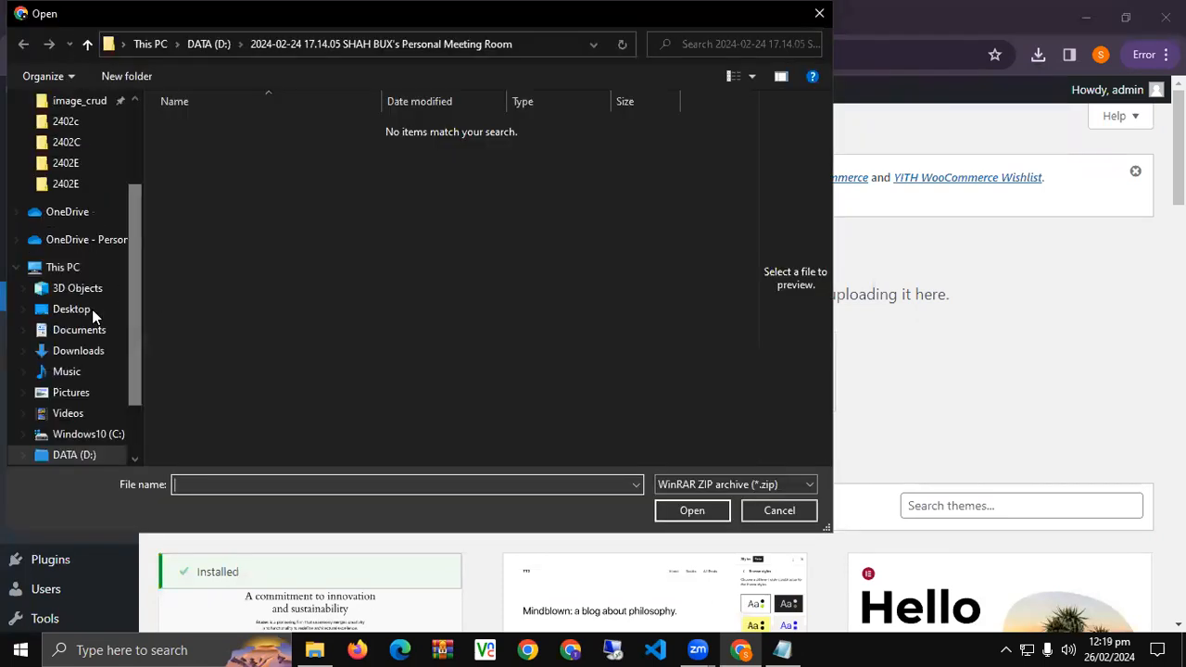
pyautogui.click(91, 350)
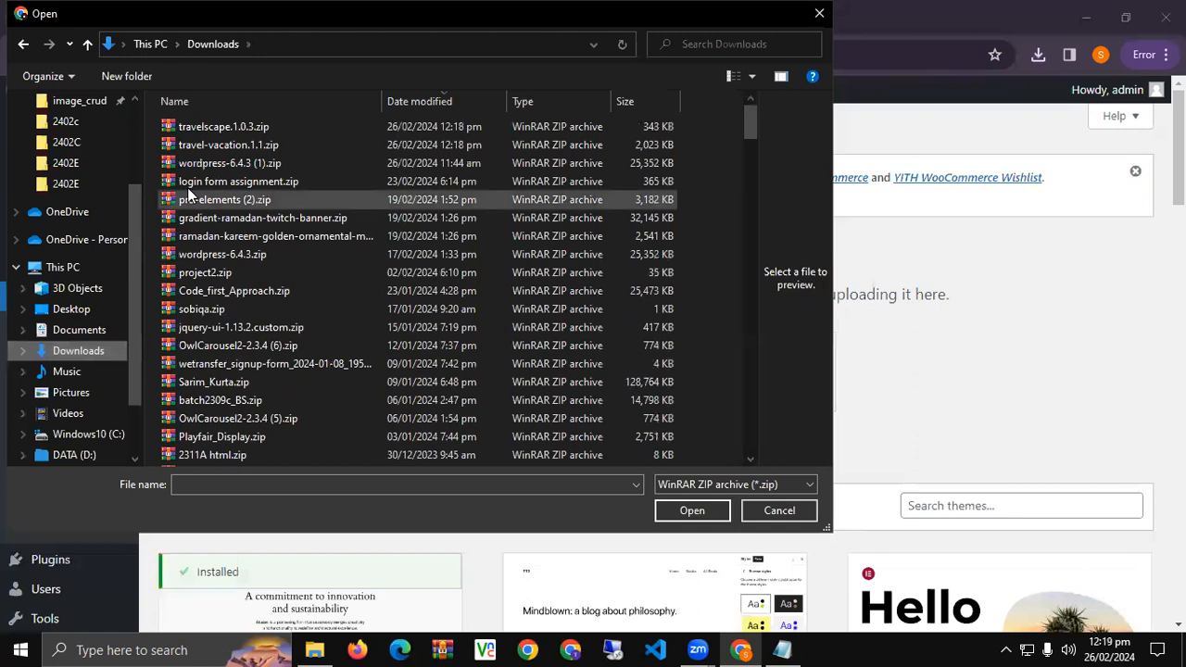
pyautogui.doubleClick(230, 128)
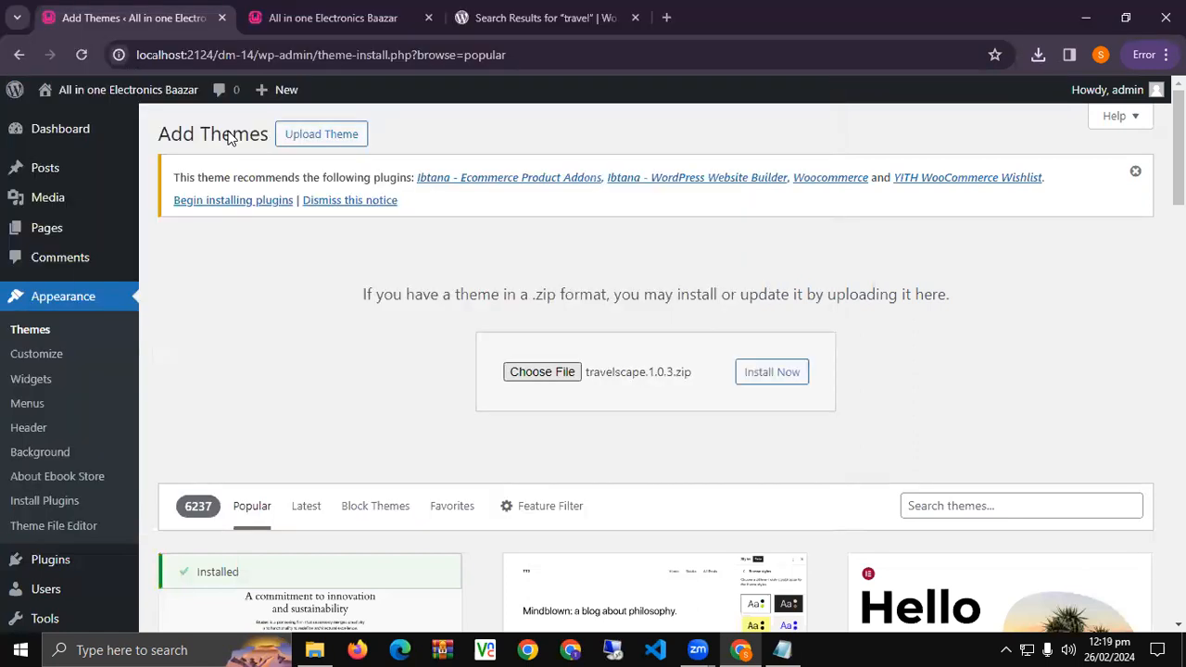
pyautogui.click(761, 376)
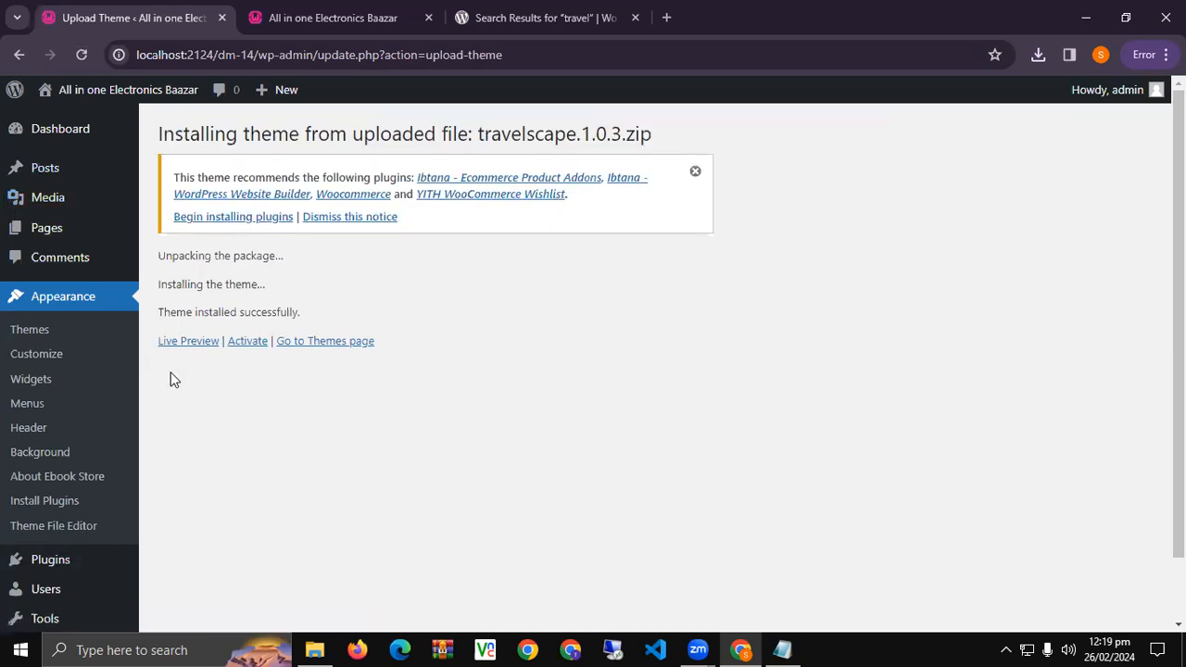
# Open a Live Preview of Travelscape from the Themes list and scroll through it.
pyautogui.click(69, 341)
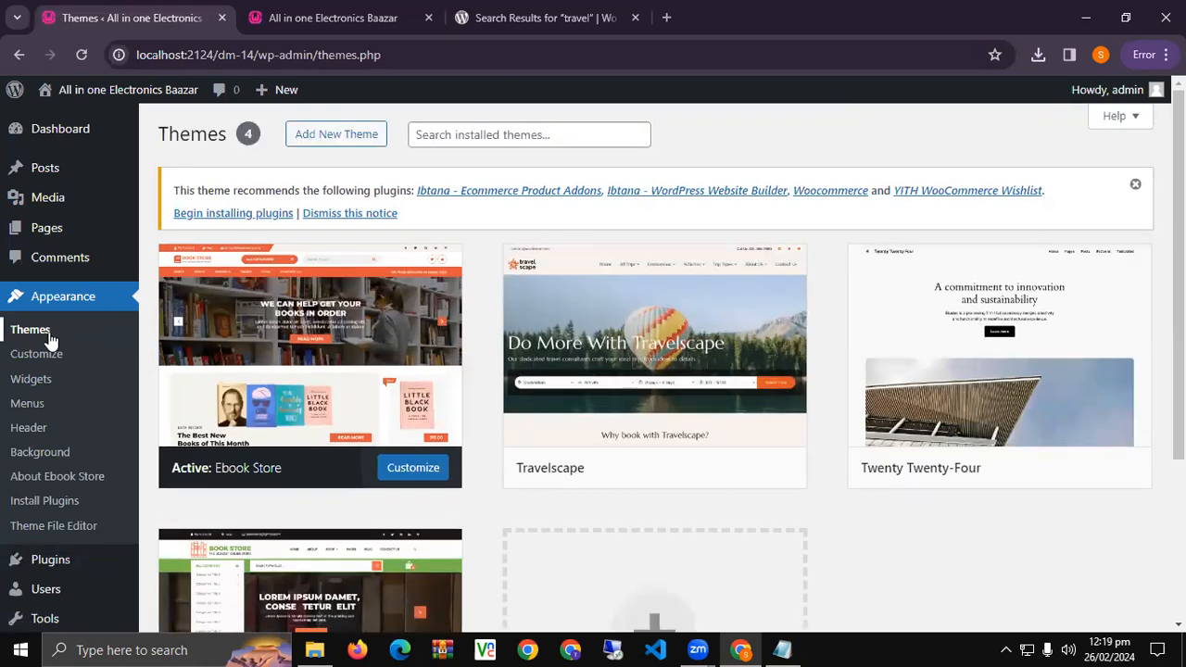
pyautogui.moveTo(687, 509)
pyautogui.click(10, 561)
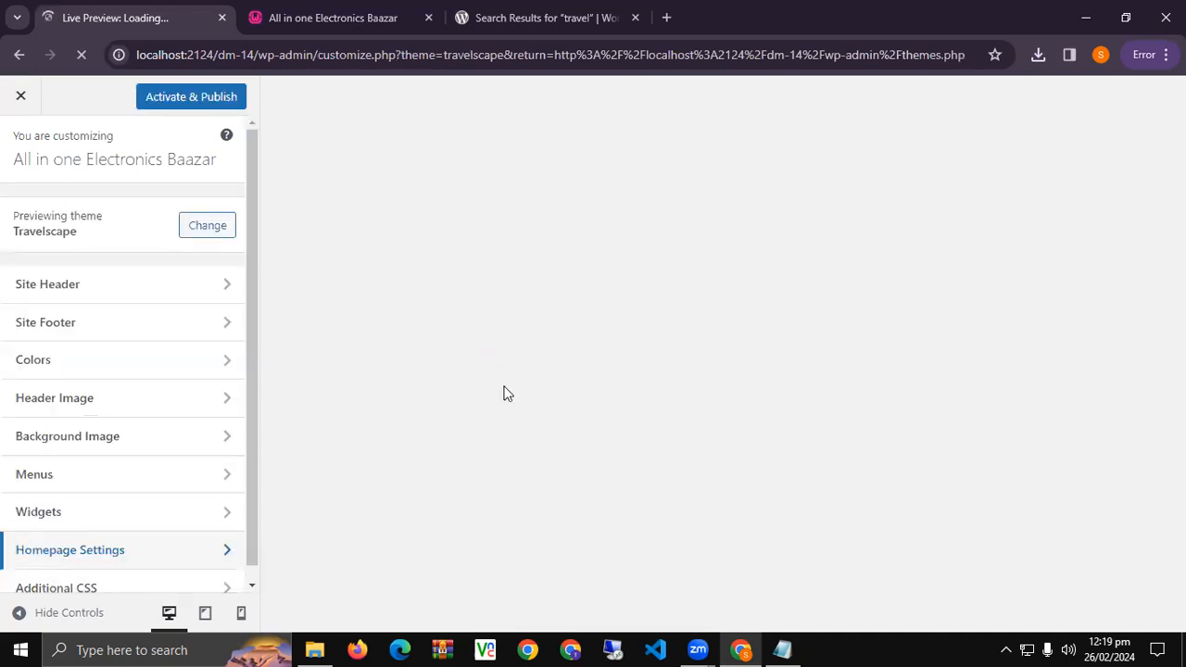
pyautogui.scroll(-3, 387, 484)
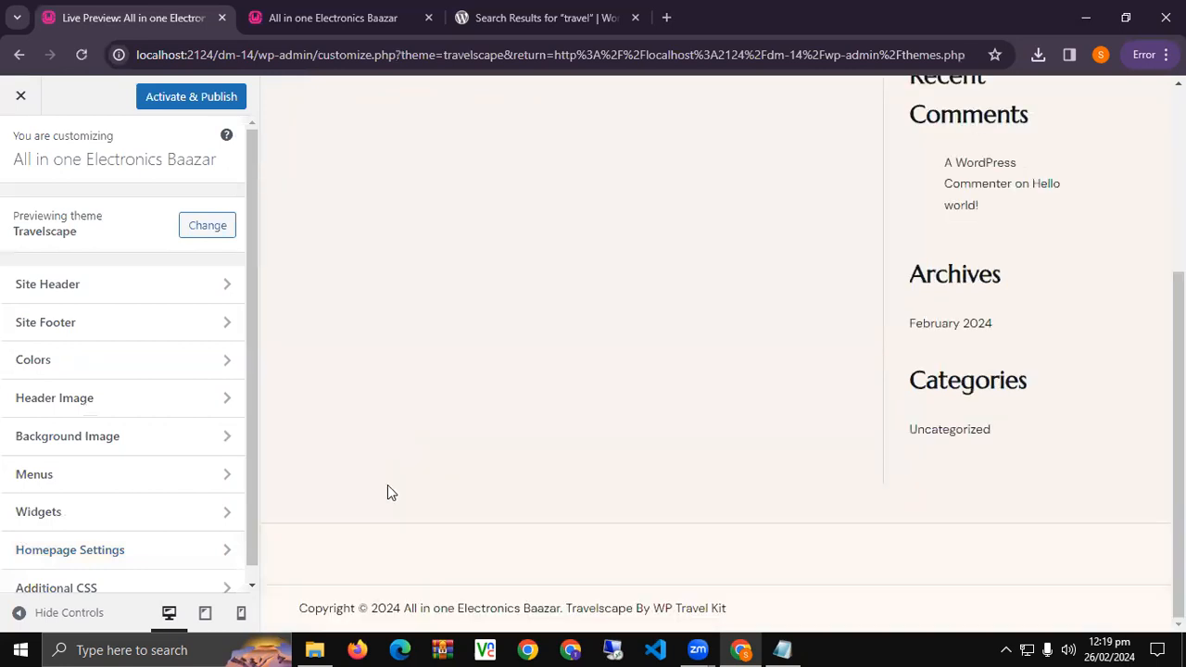
pyautogui.scroll(3, 389, 477)
pyautogui.scroll(-1, 209, 437)
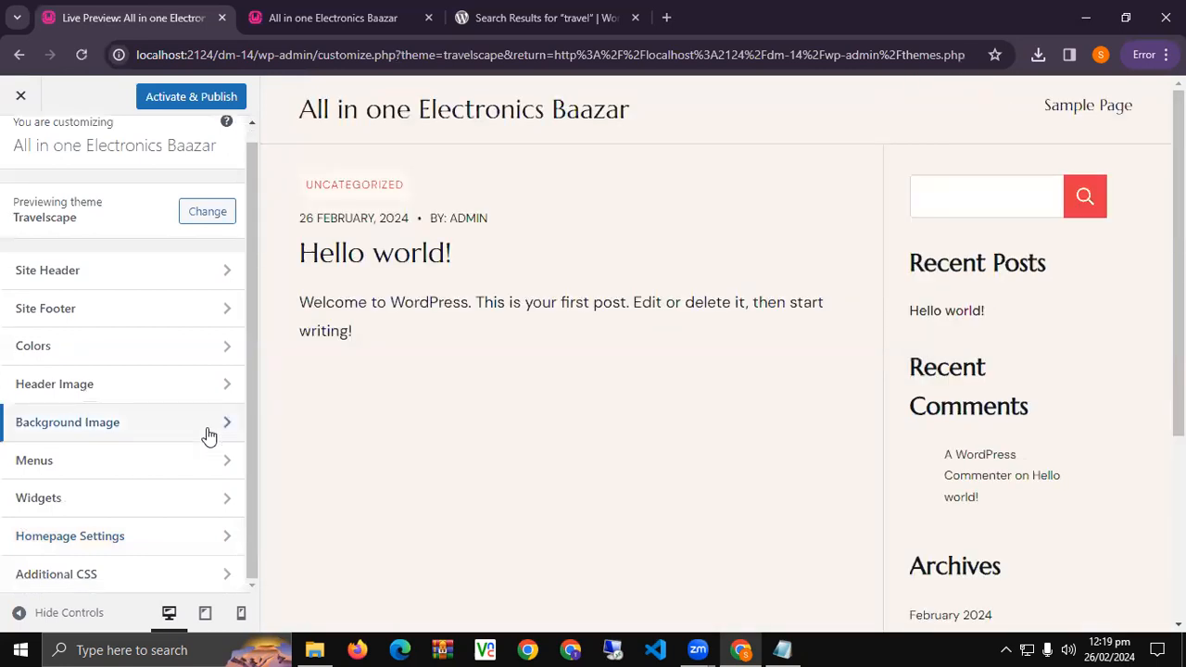
pyautogui.scroll(1, 77, 232)
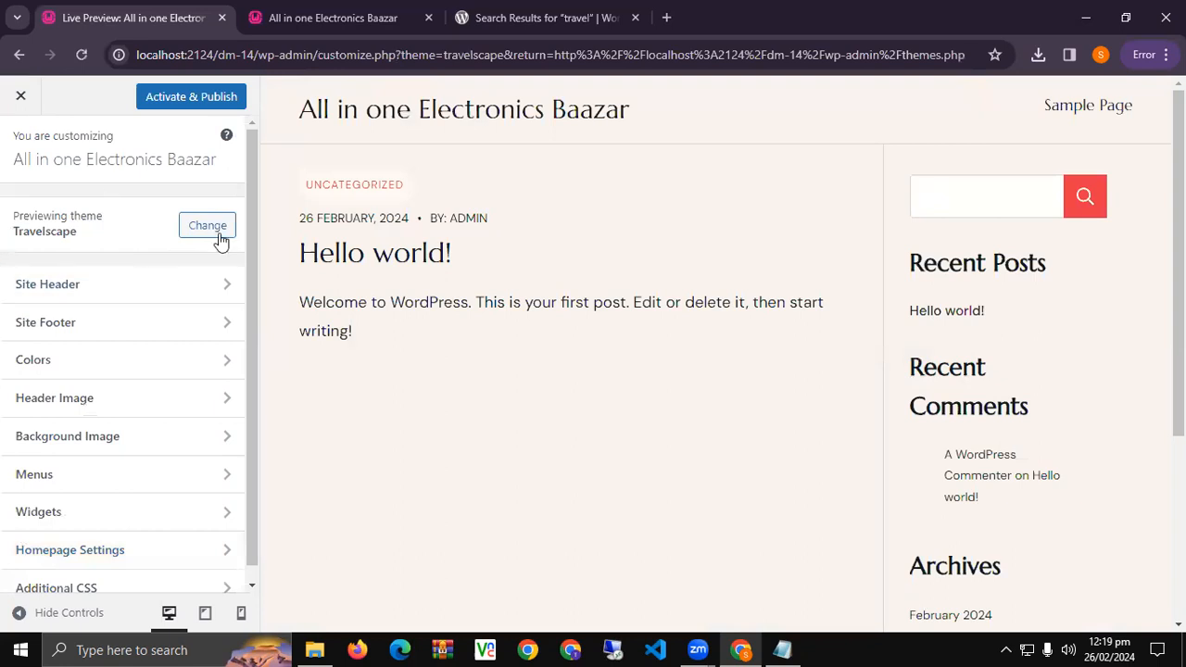
# Close the Customizer preview and dismiss the recommended plugins notice on the Themes page.
pyautogui.click(26, 104)
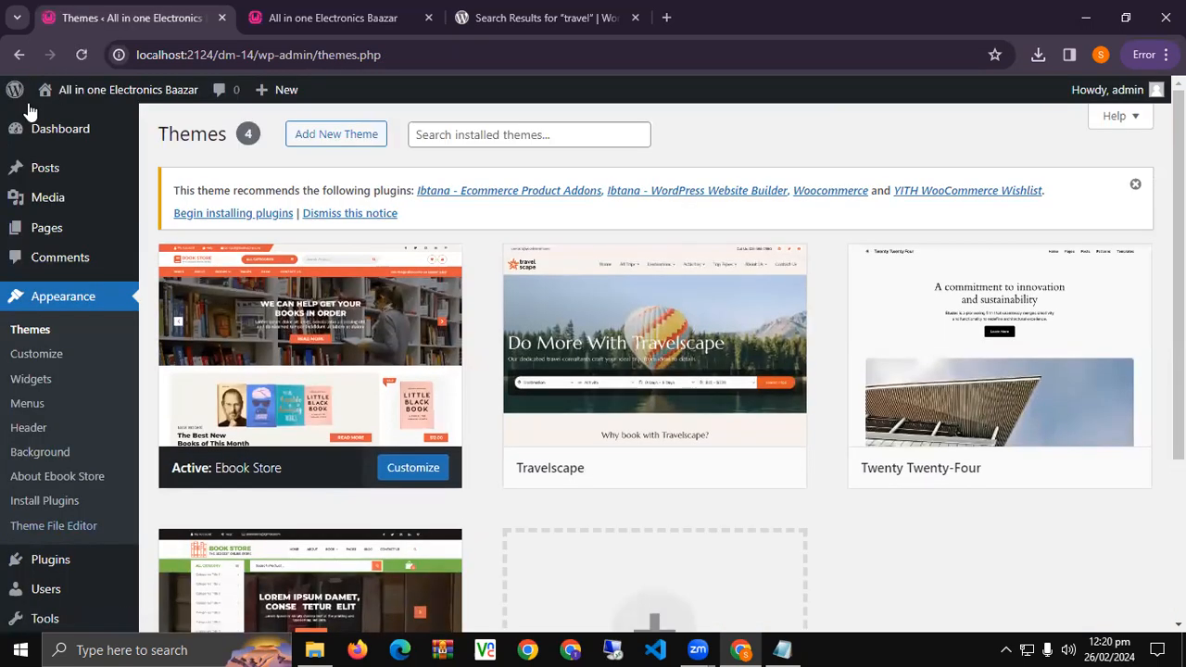
pyautogui.click(1135, 184)
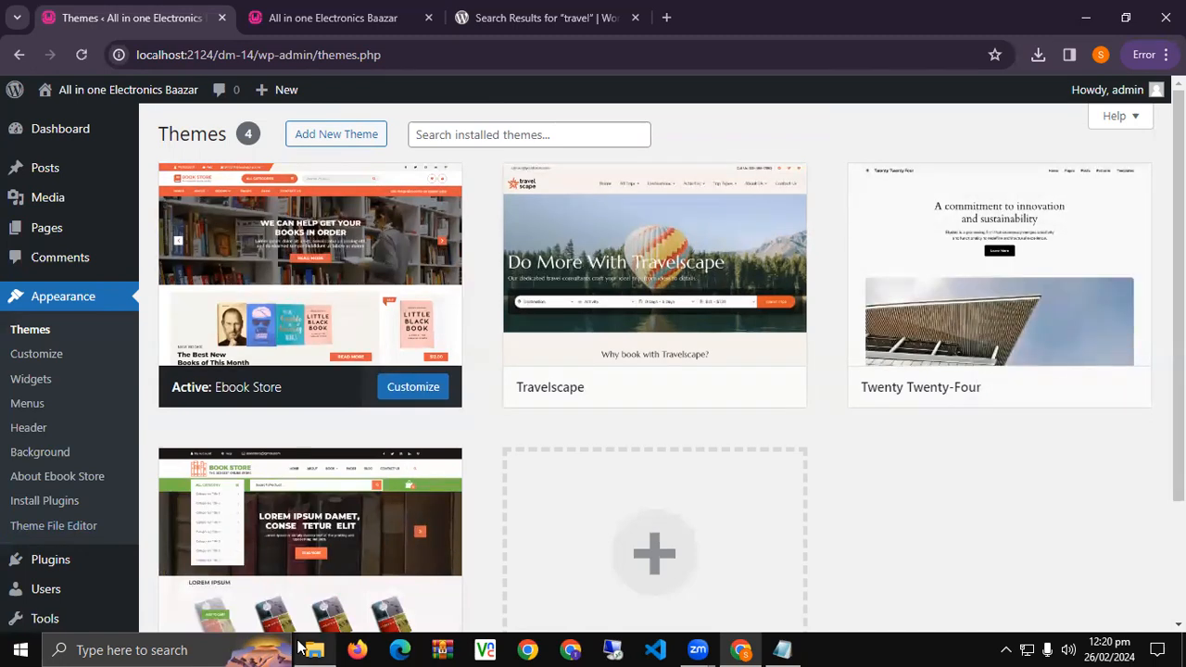
pyautogui.moveTo(299, 646)
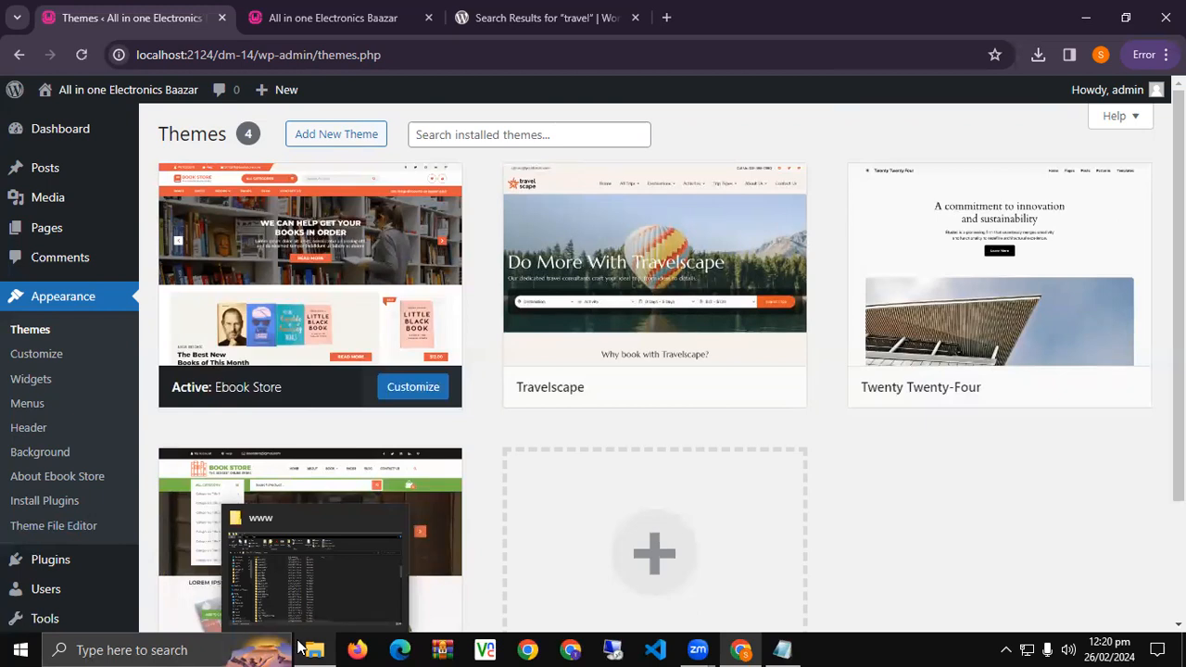